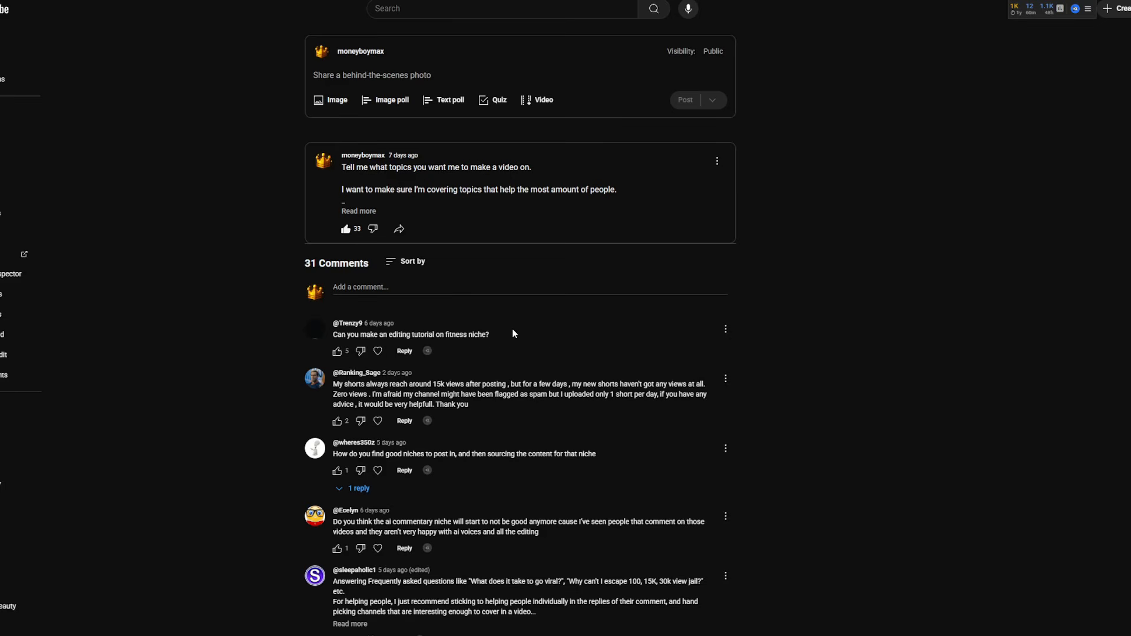
- Read through the comments on the community post asking for video topics, highlighting the questions about finding niches and editing commentary
drag(372, 453, 591, 454)
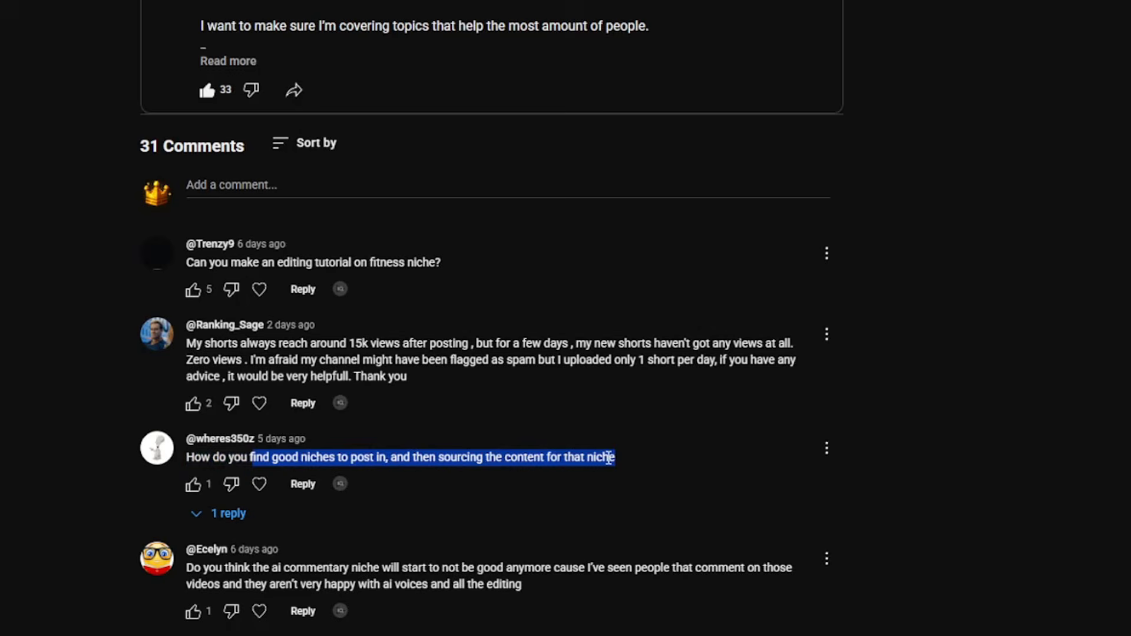
click(441, 261)
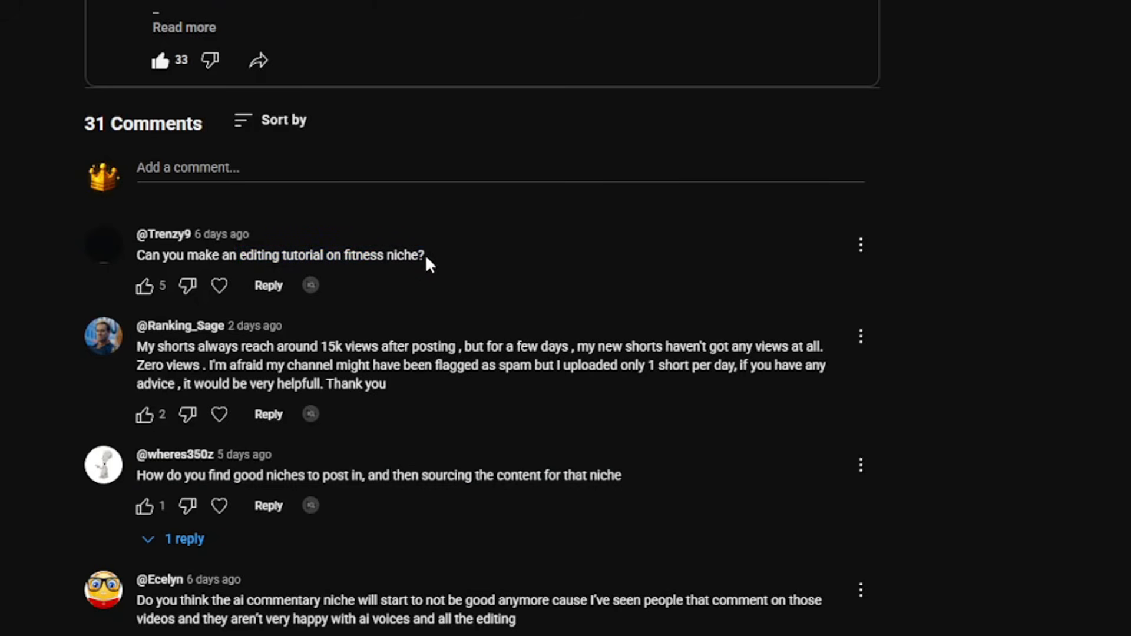
scroll(436, 268, down, 4)
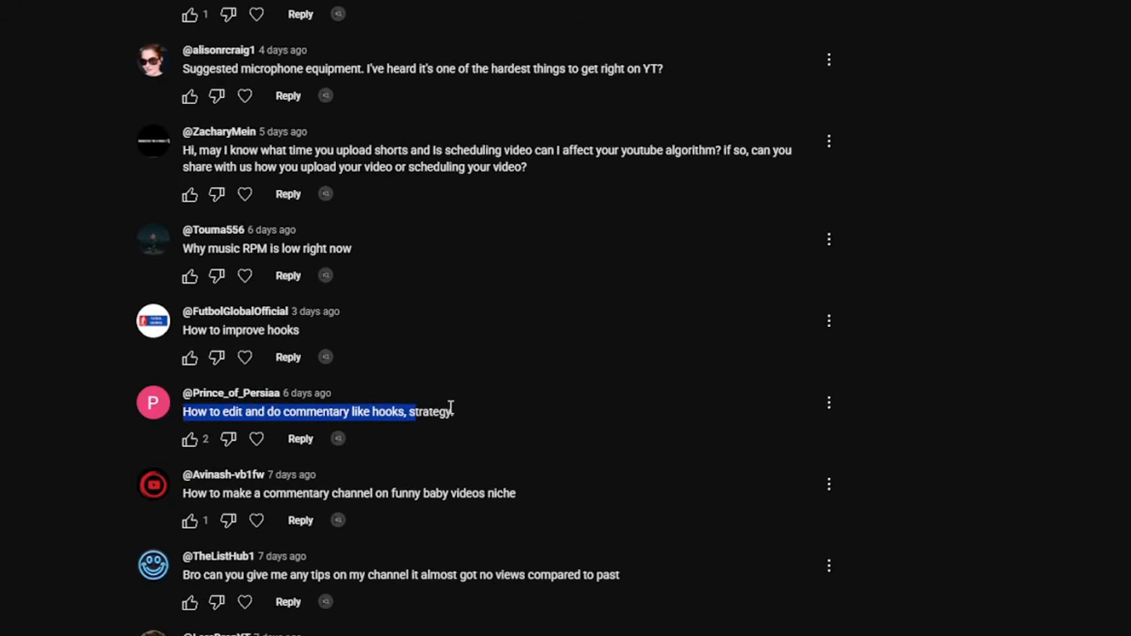
click(451, 408)
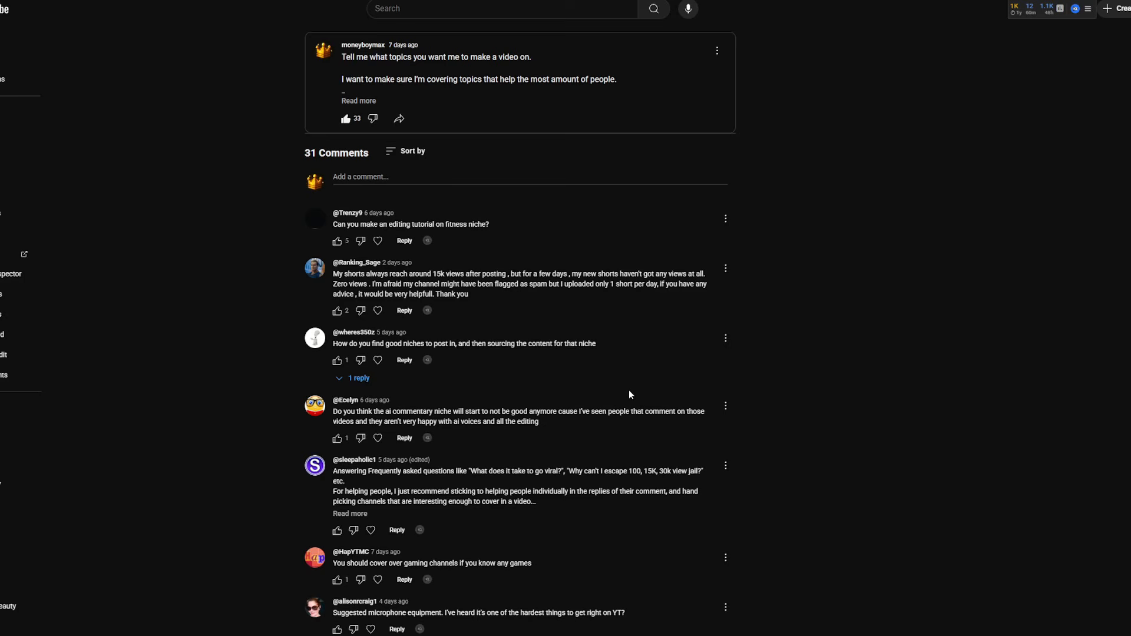
scroll(629, 392, up, 2)
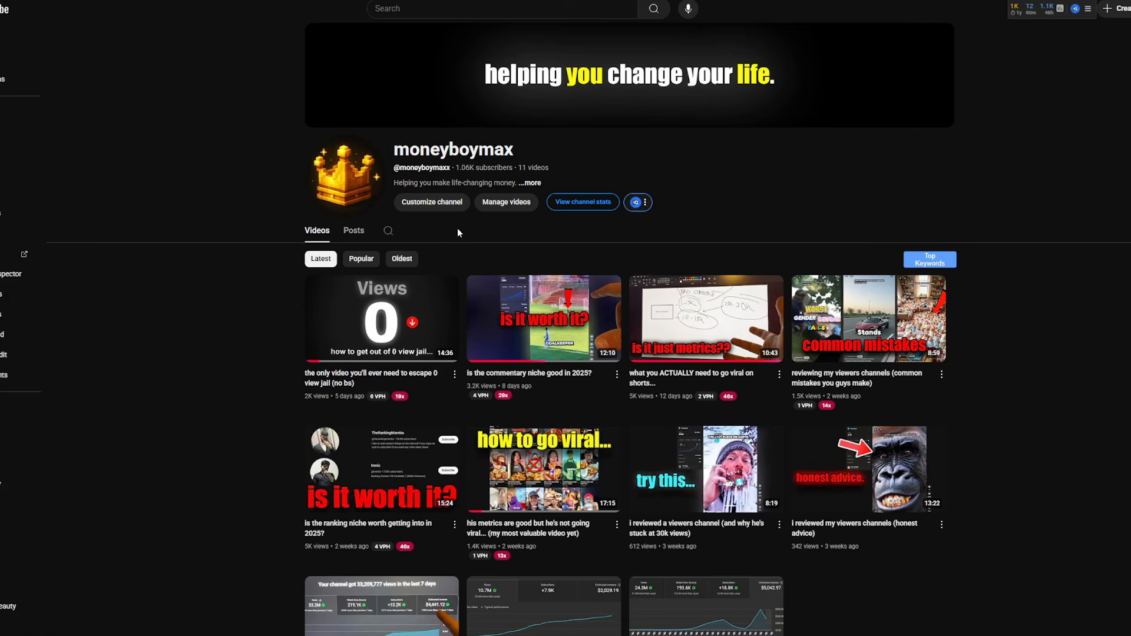
- Browse the moneyboymax channel's videos and open the comments of its post asking for video topics
mouse_move(390, 316)
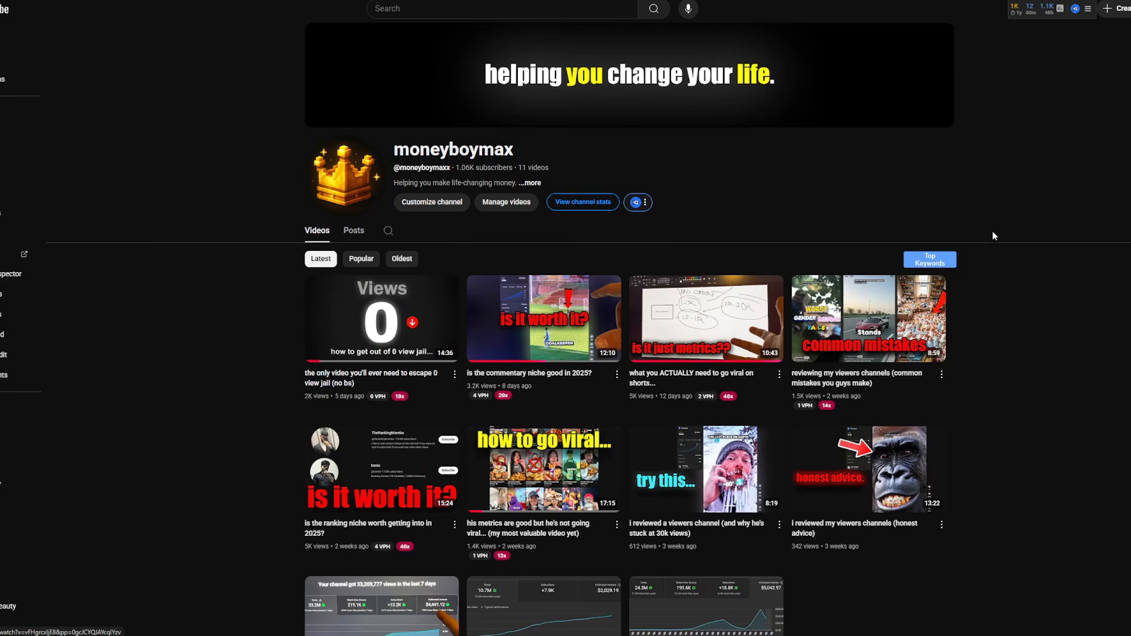
scroll(992, 231, down, 3)
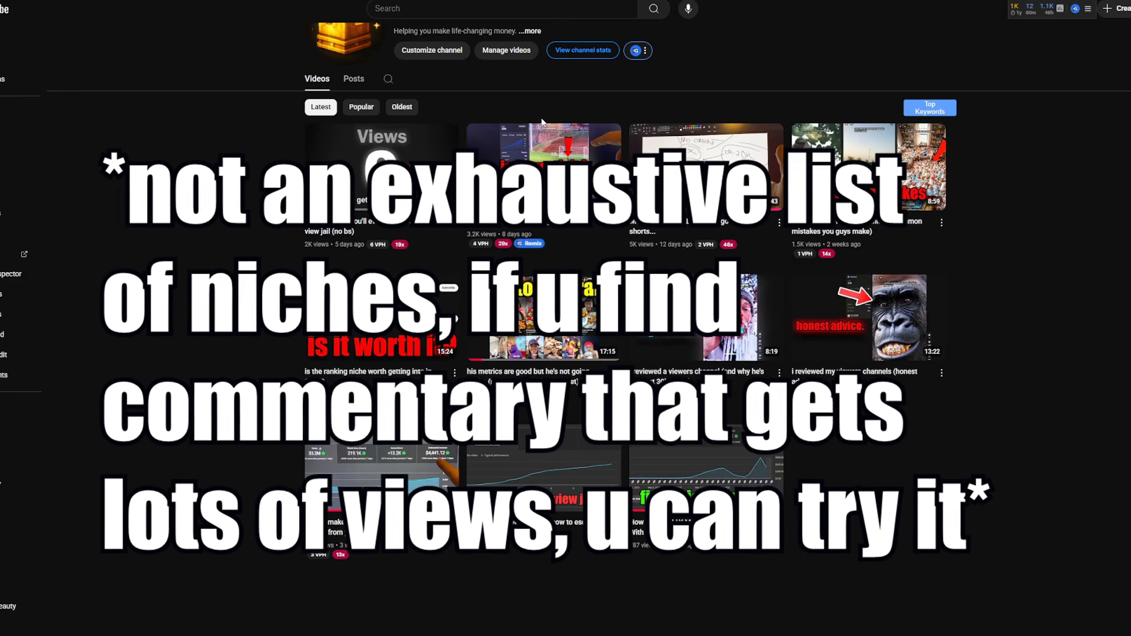
click(353, 78)
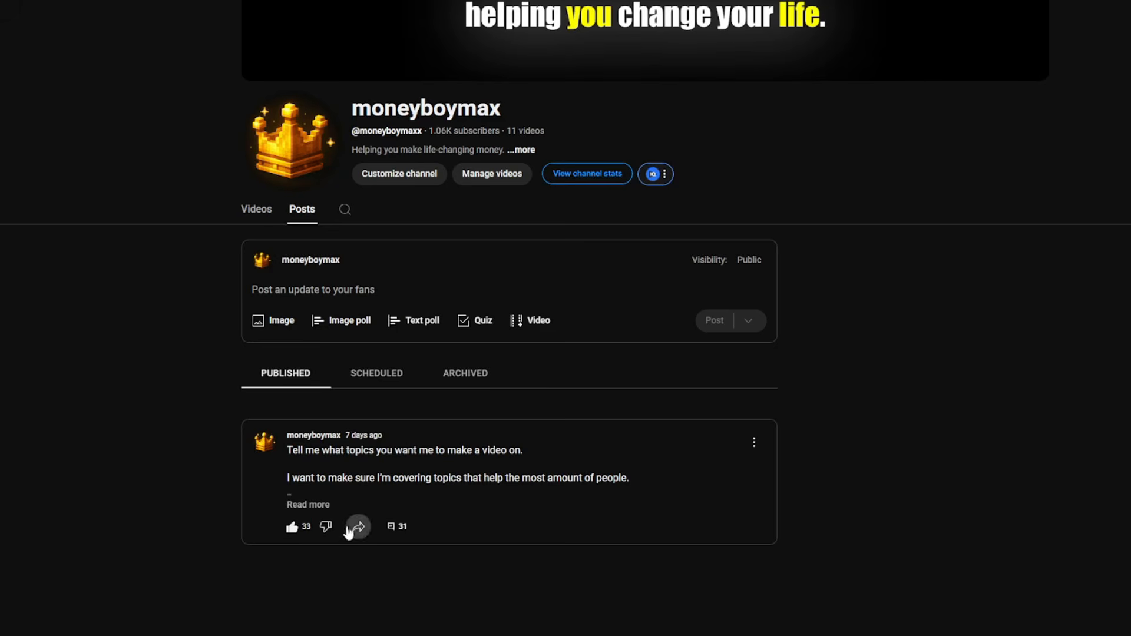
click(398, 526)
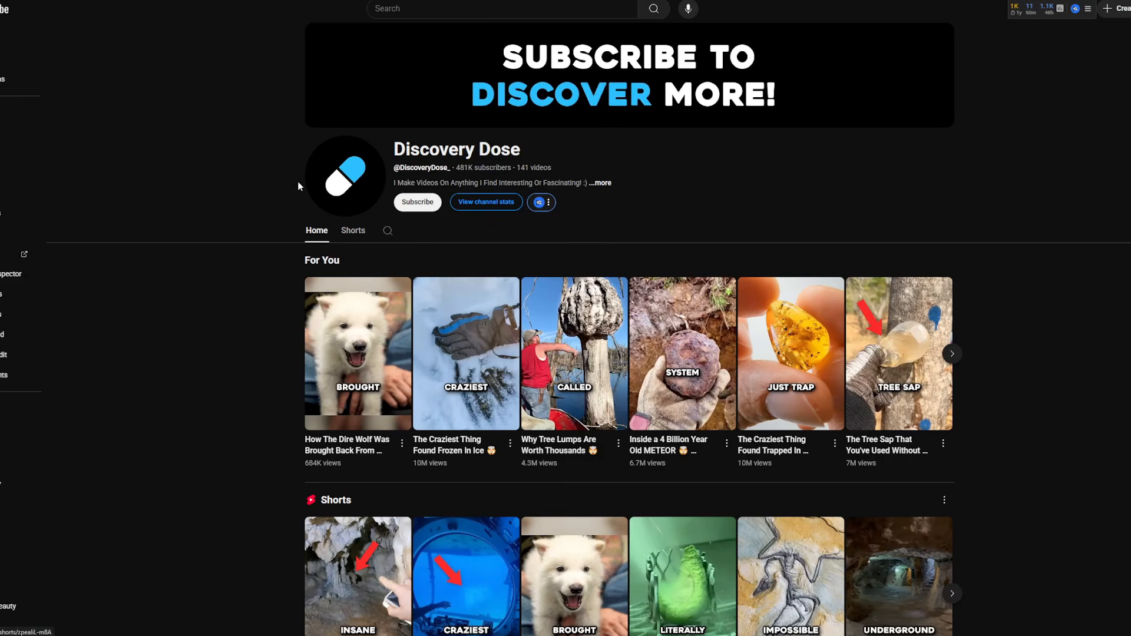
- Subscribe to the Discovery Dose channel and open its Short "The Craziest Thing Found In A Cave"
click(429, 206)
click(354, 231)
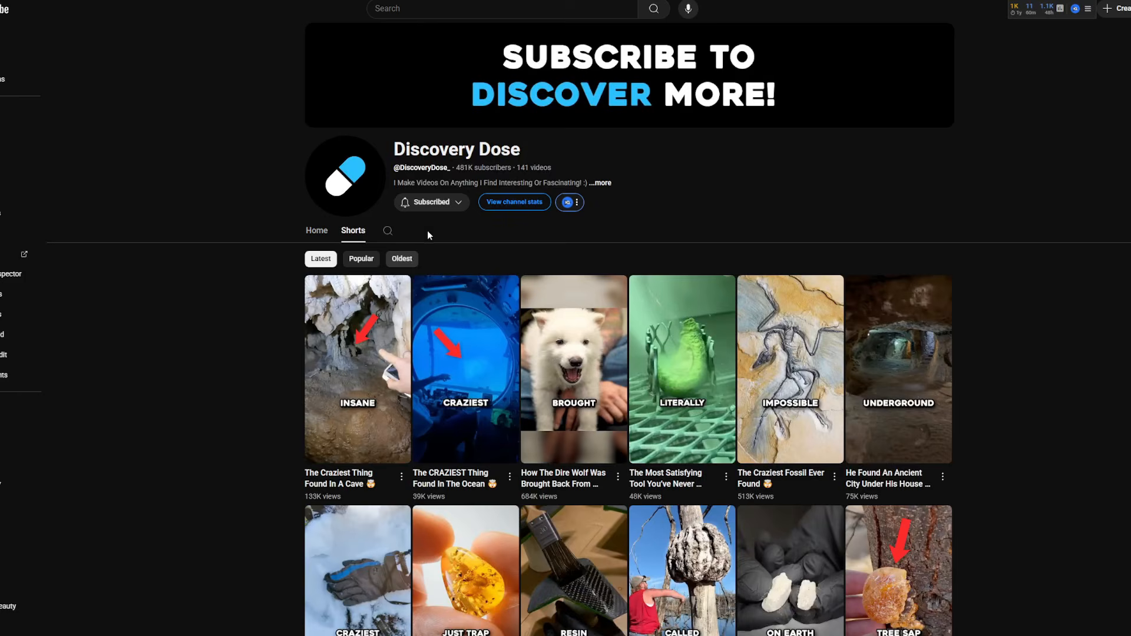
scroll(380, 270, down, 3)
click(381, 270)
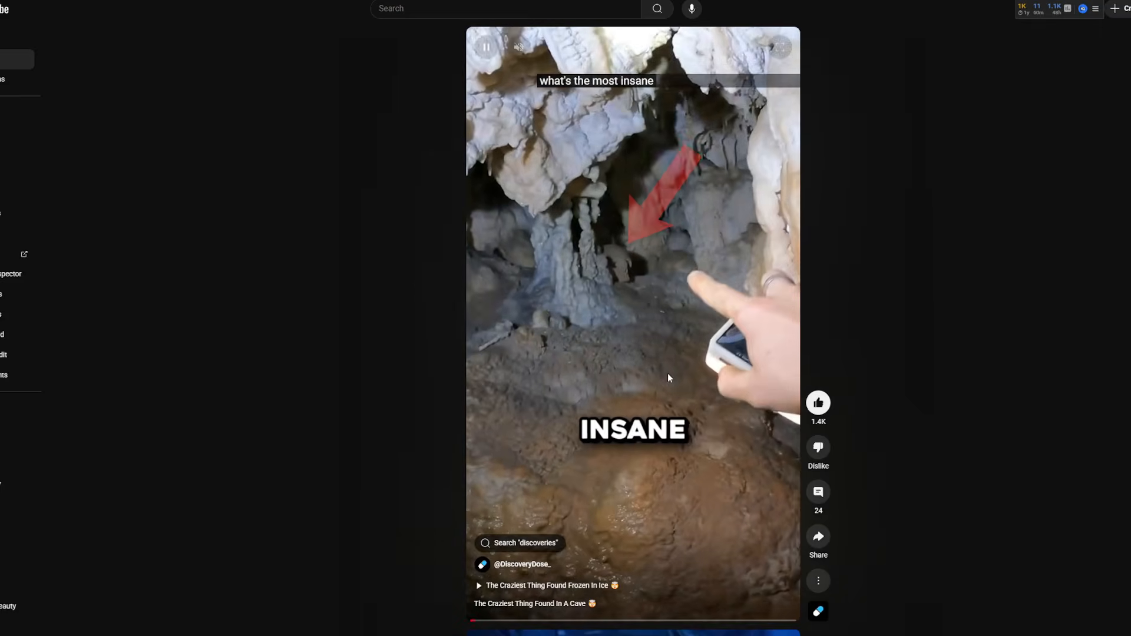
- Skim through the Shorts that follow the cave clip, pausing on one to inspect it
scroll(809, 386, down, 1)
scroll(699, 346, down, 1)
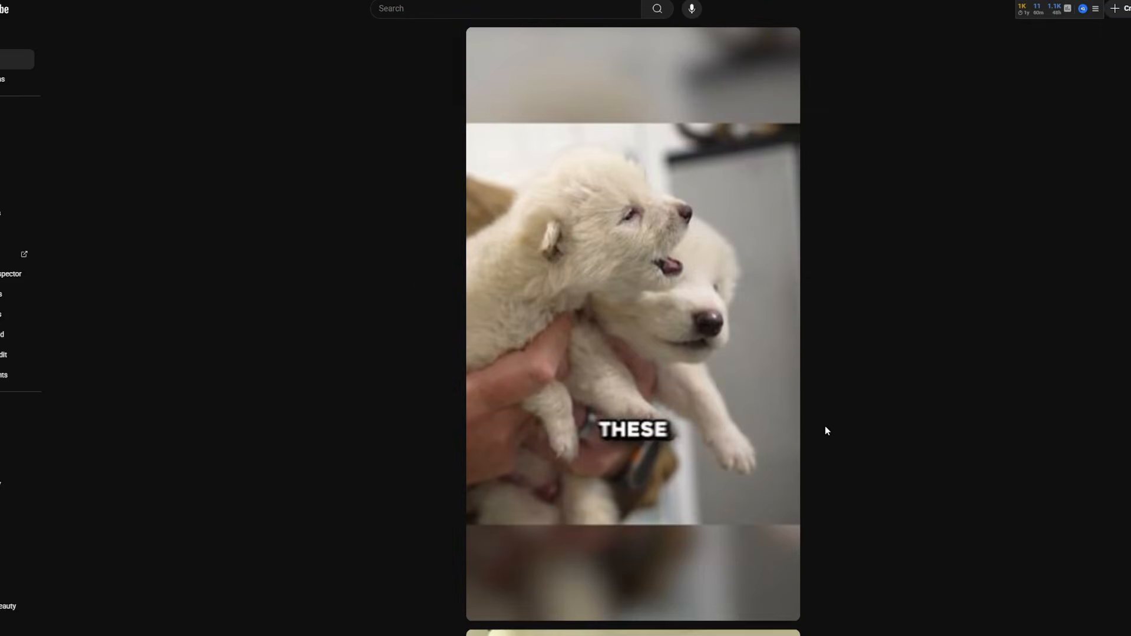
scroll(648, 312, down, 1)
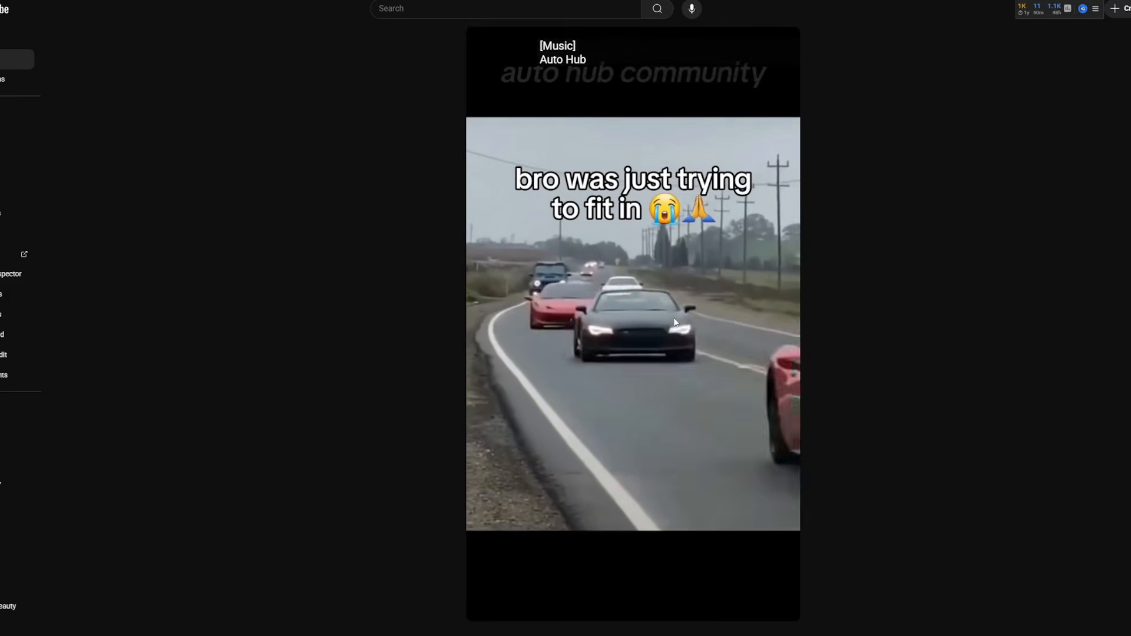
click(704, 410)
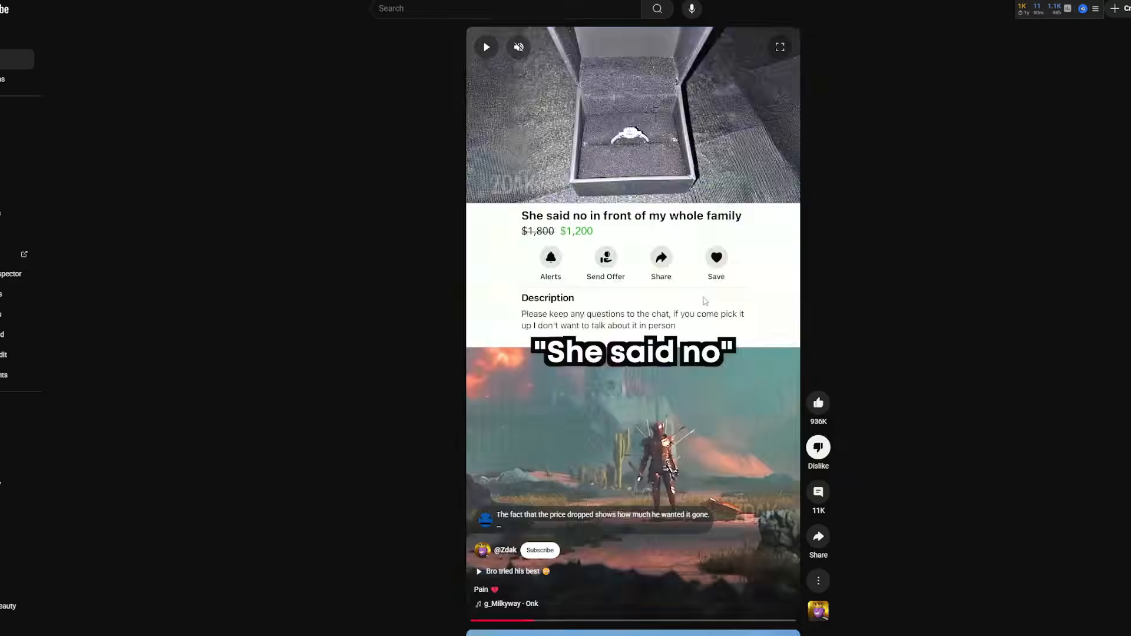
scroll(707, 309, down, 1)
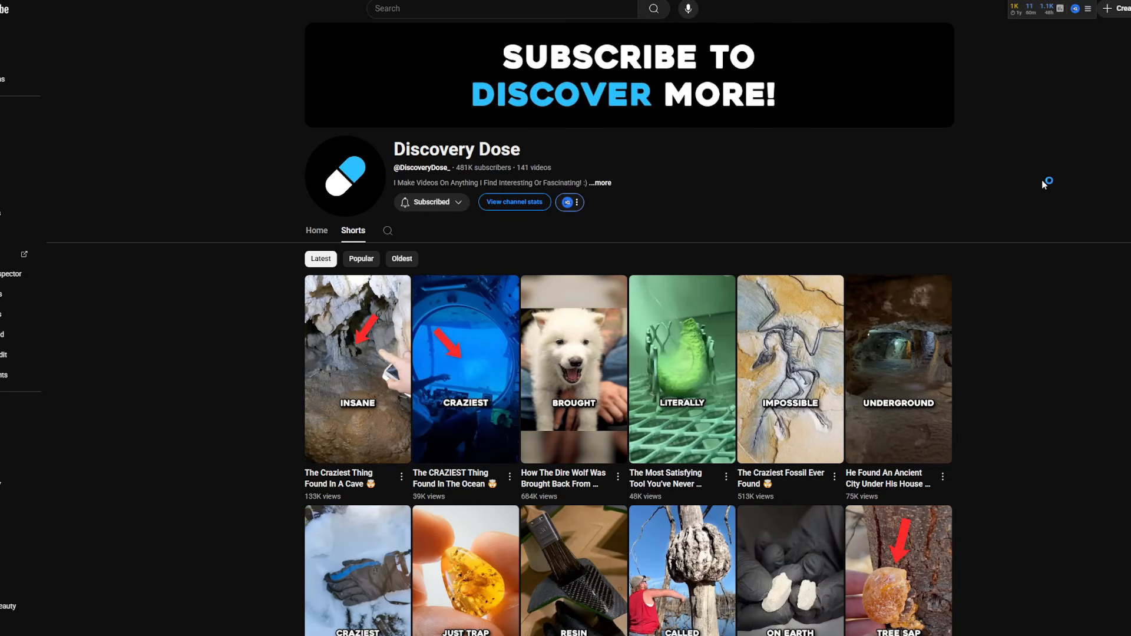
- Open Discovery Dose's Short "The Most Satisfying Tool You've Never Heard Of" and check the source credit in its description
scroll(757, 294, down, 10)
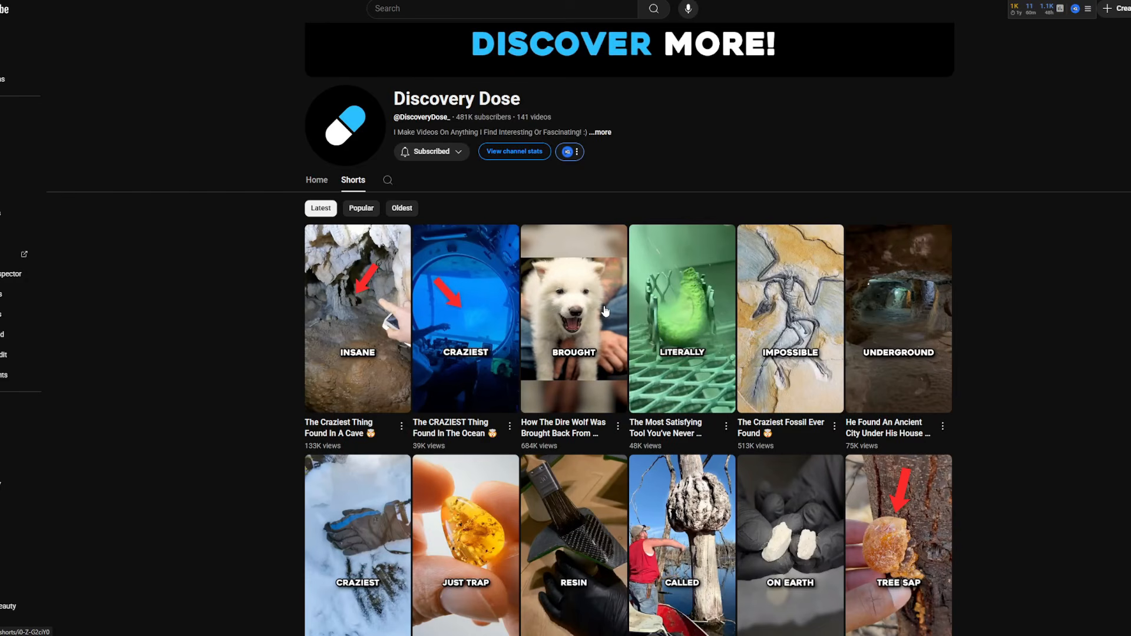
click(702, 323)
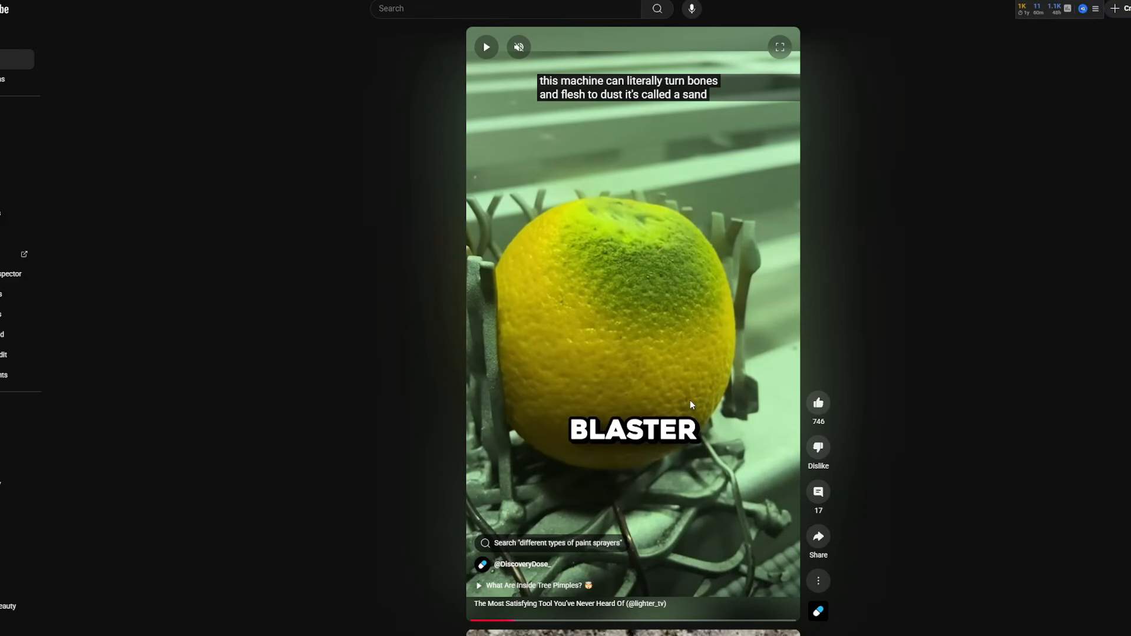
click(818, 583)
click(848, 451)
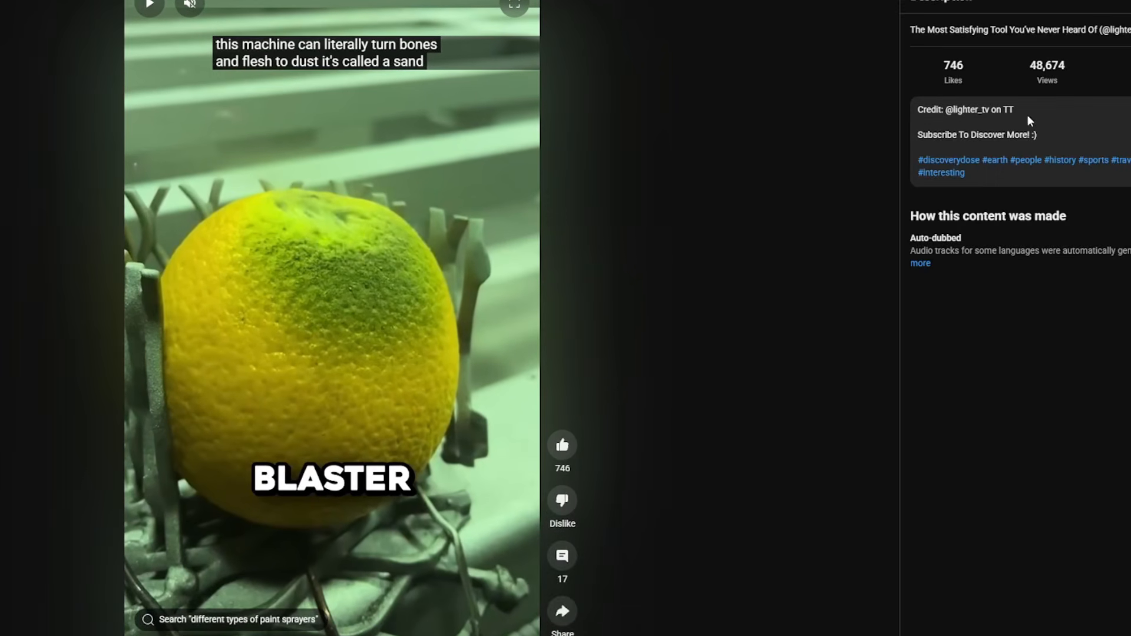
drag(944, 109, 1031, 136)
click(1002, 117)
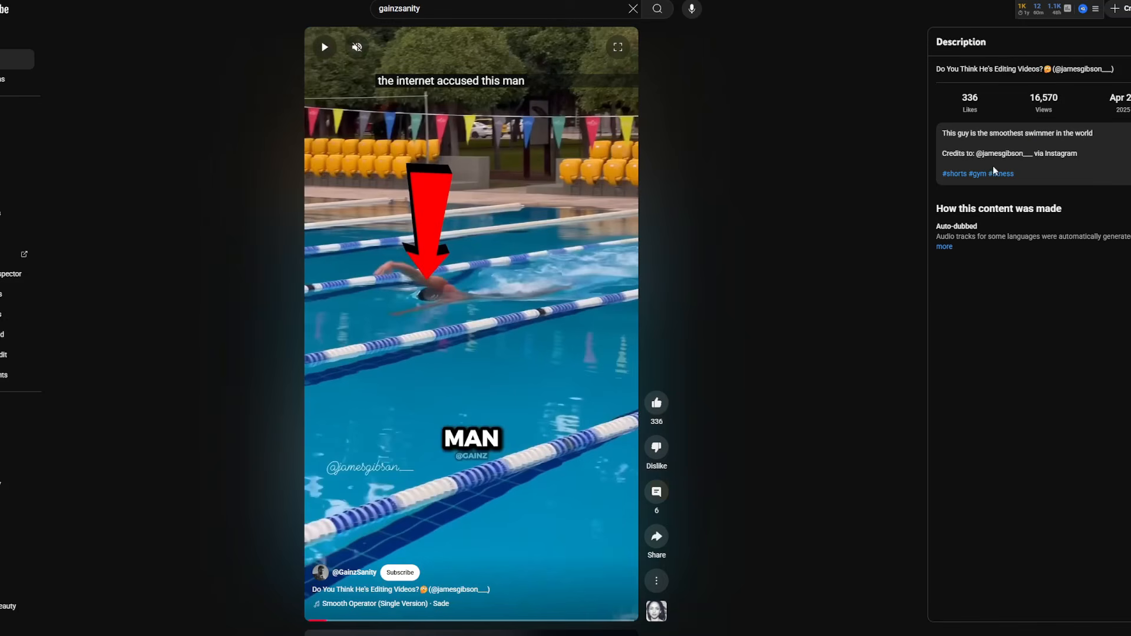
- Highlight the Instagram credit in the GainzSanity swimmer Short's description and open the original clip among that Instagram account's reels
drag(977, 154, 1035, 151)
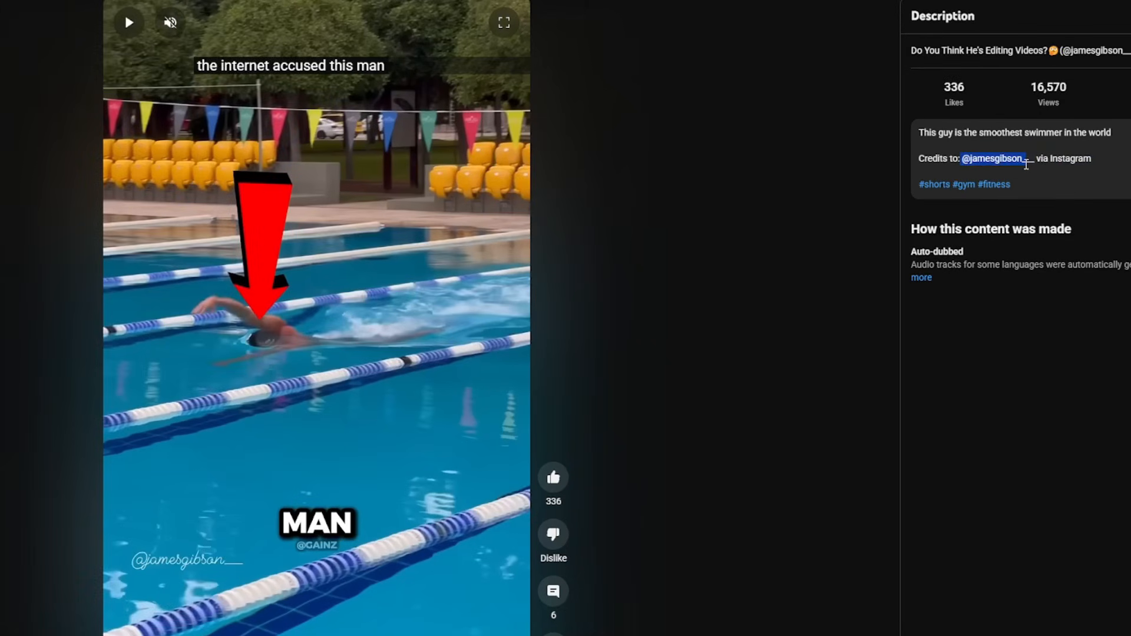
click(1028, 163)
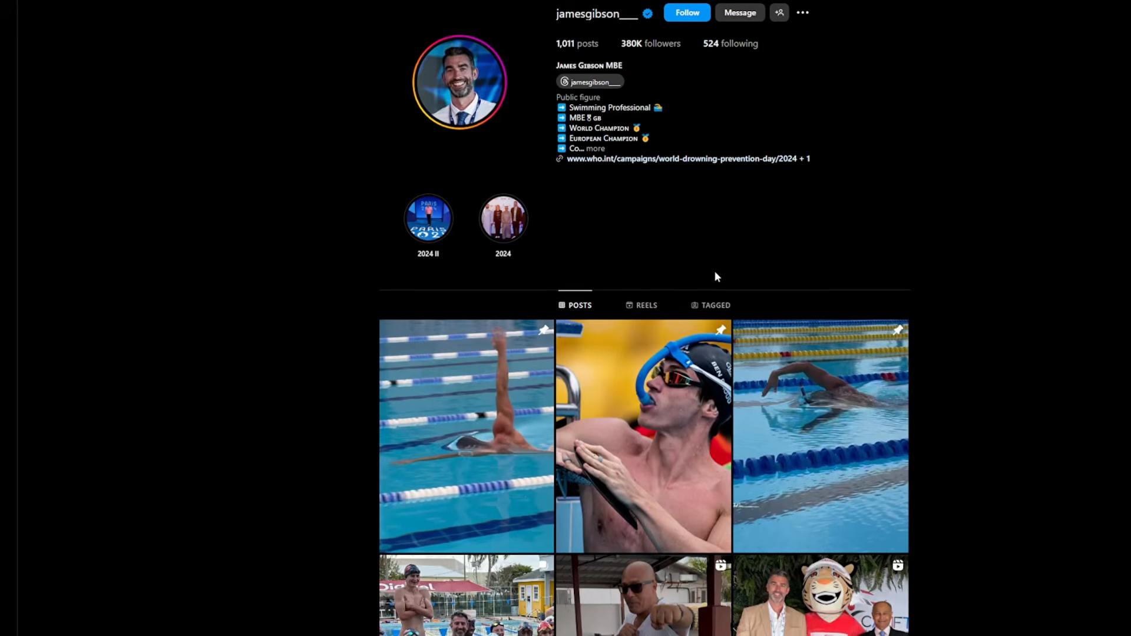
click(646, 304)
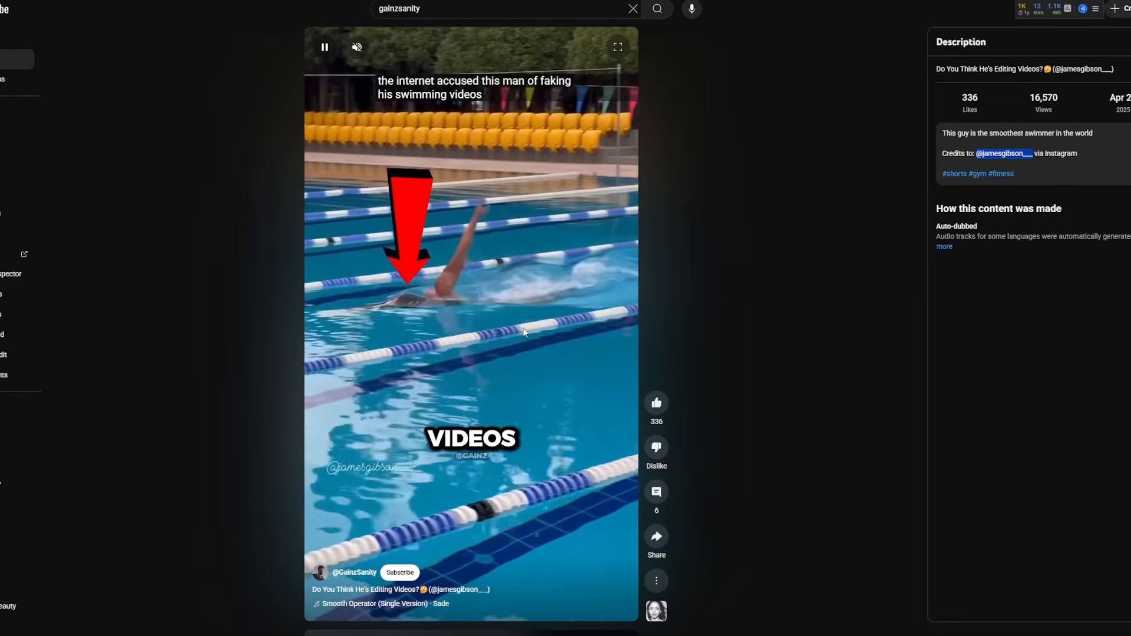
click(552, 319)
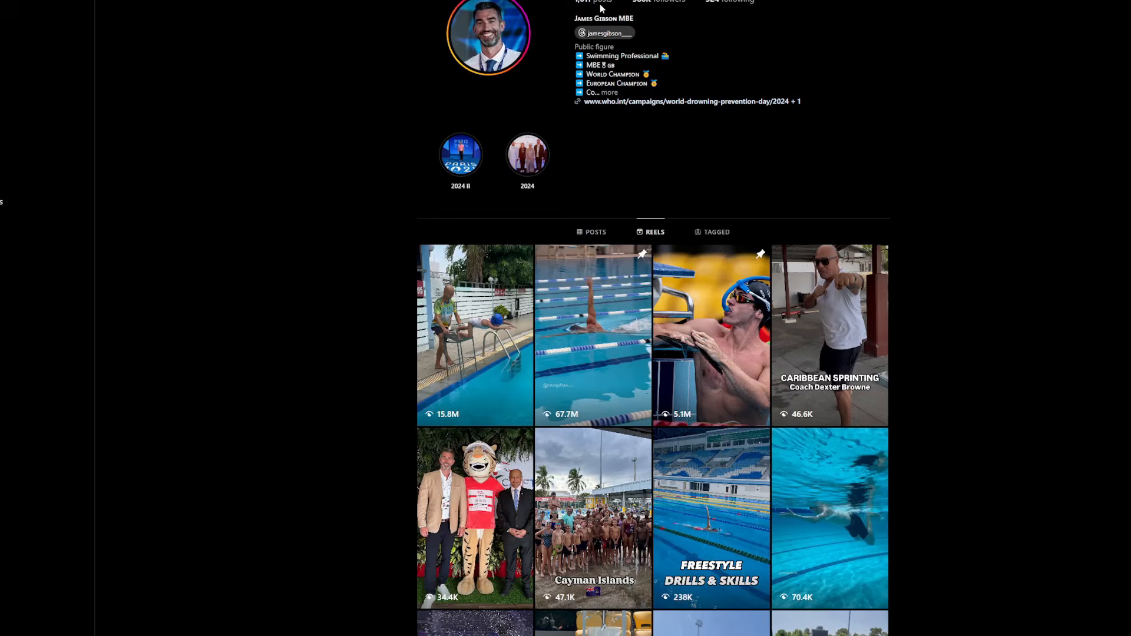
click(592, 333)
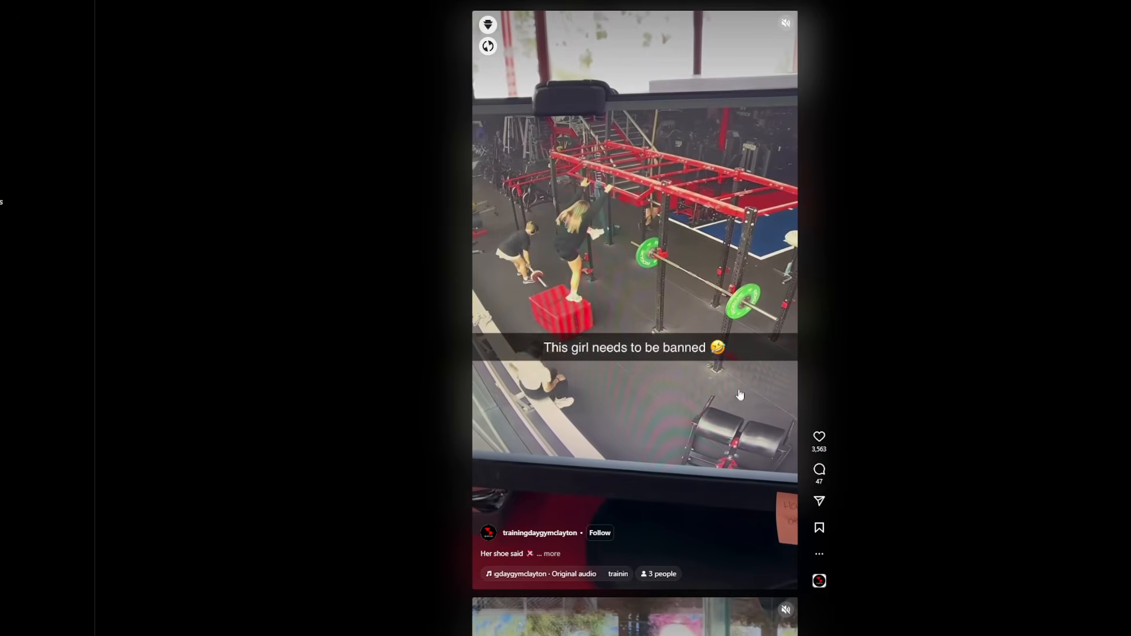
- Pause the gym reel in the Instagram feed, move on to the monkey muscle-up reel and check its available options
click(615, 227)
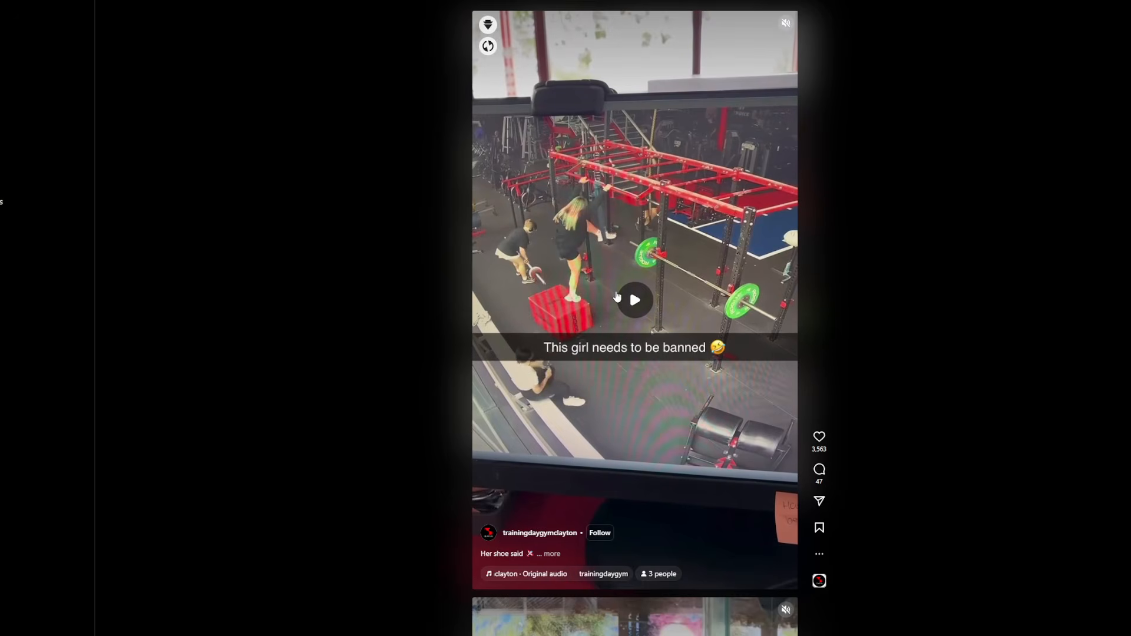
scroll(660, 344, down, 1)
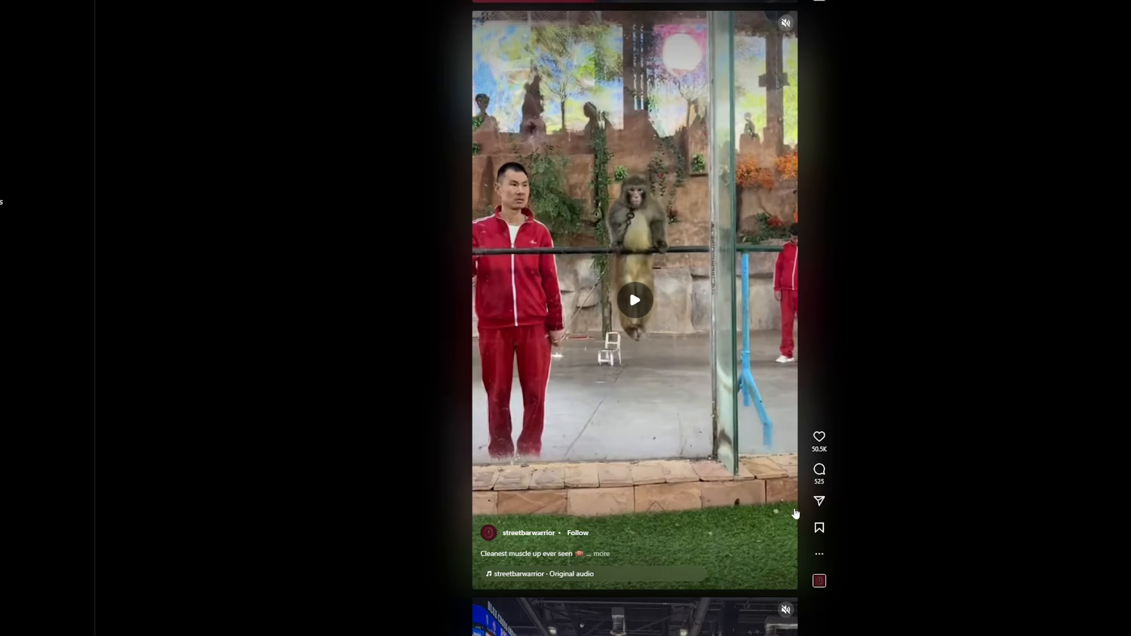
click(819, 554)
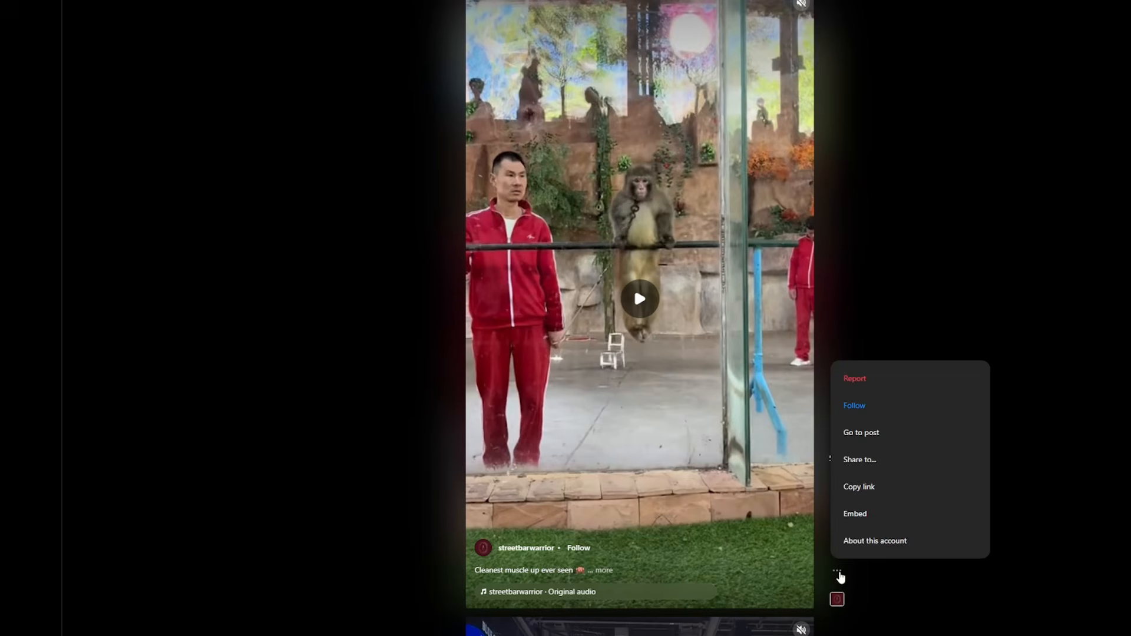
click(841, 578)
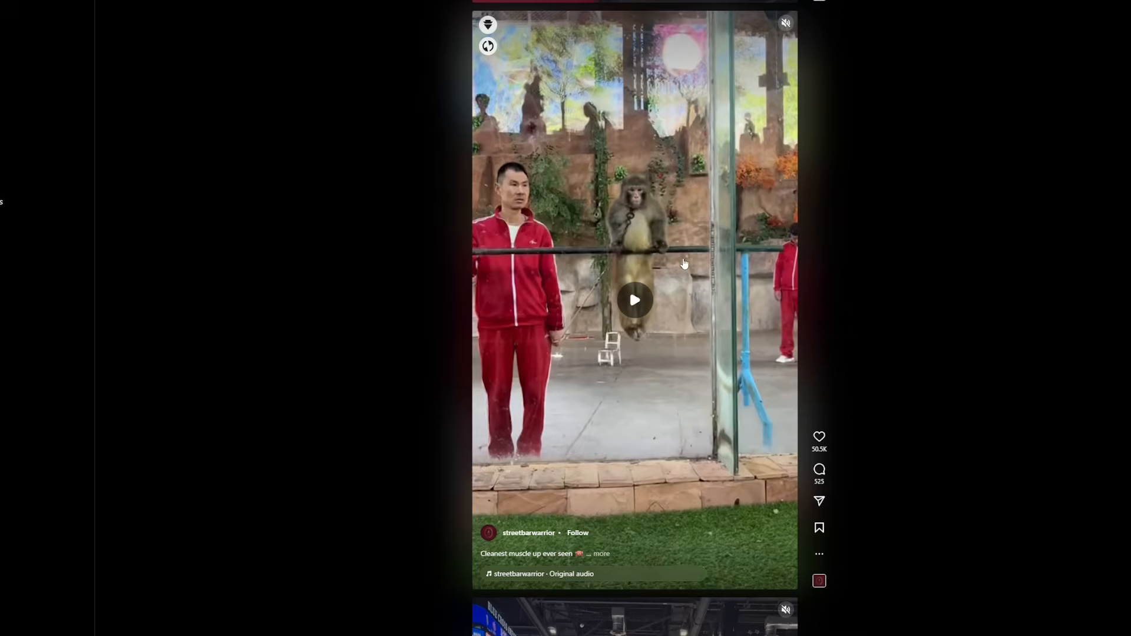
scroll(683, 265, up, 2)
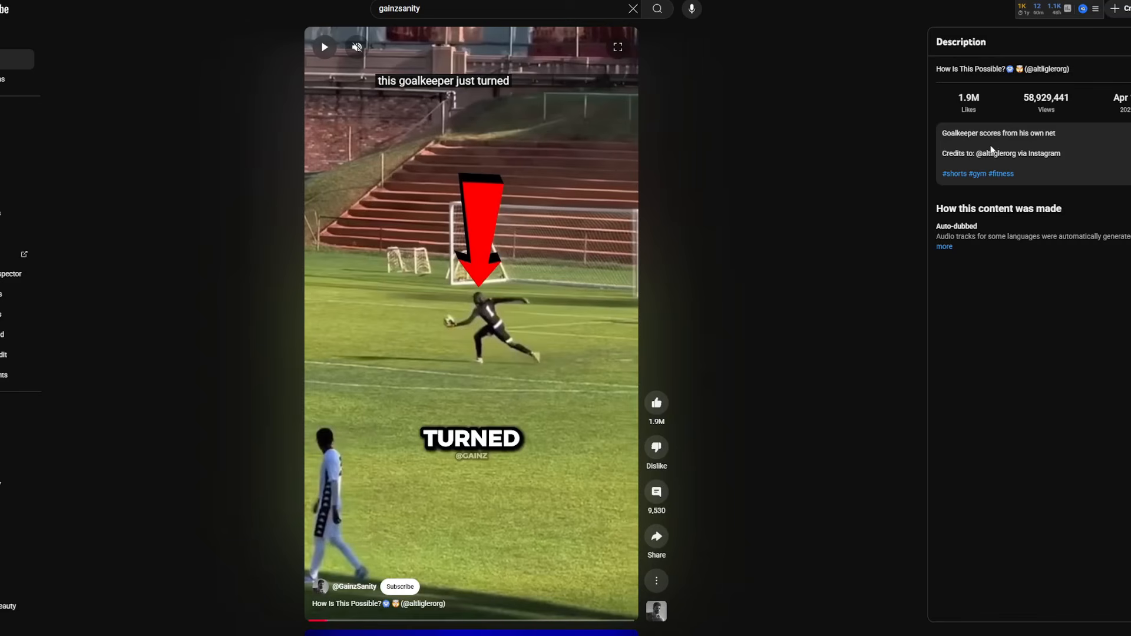
- Highlight the Instagram credit in the description of GainzSanity's goalkeeper Short
drag(978, 152, 1014, 150)
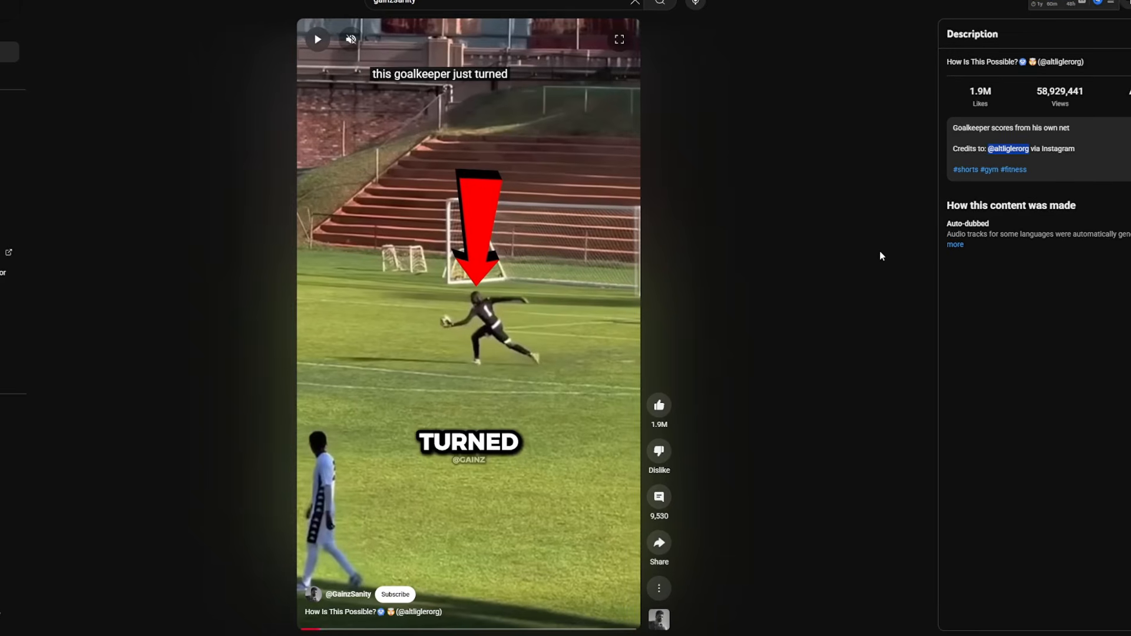
click(1086, 139)
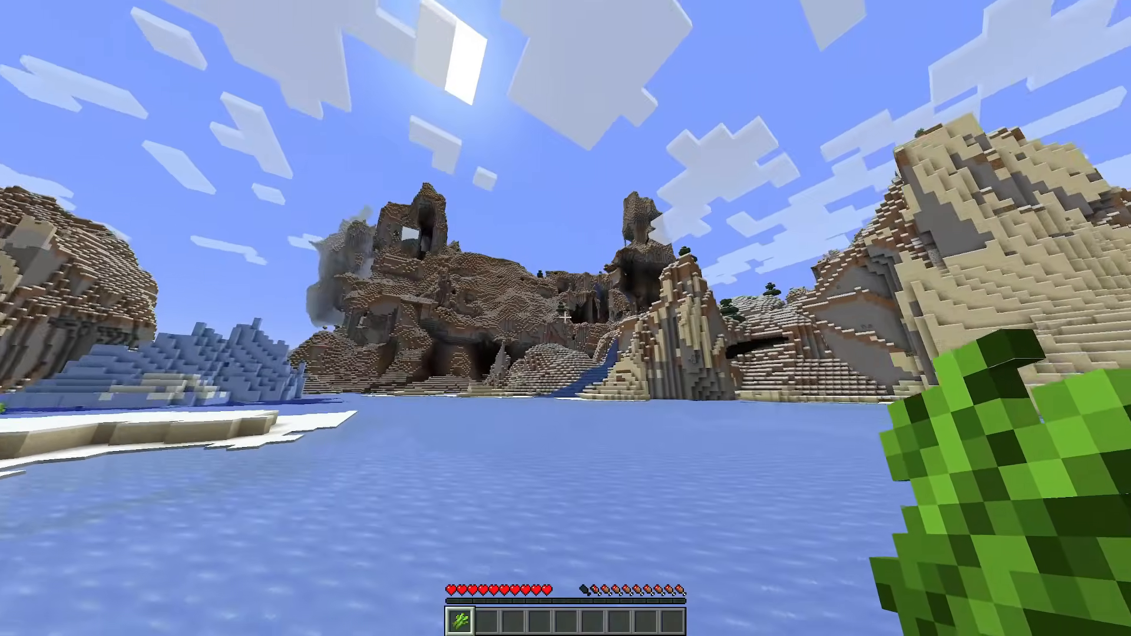
key(3)
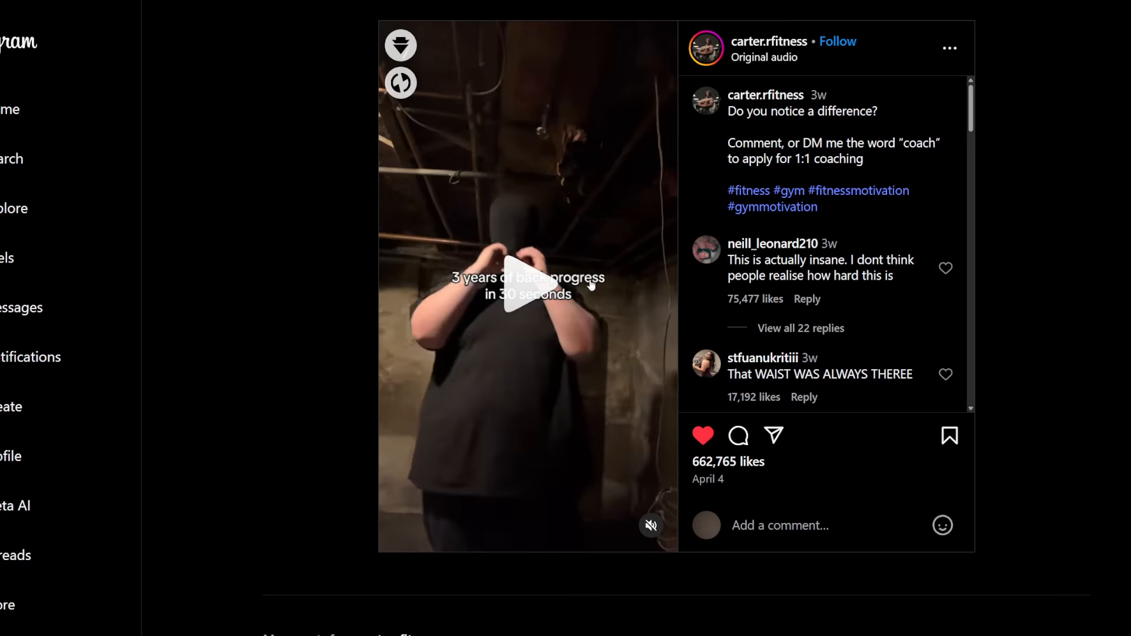
- Play the "3 years of back progress in 30 seconds" reel on Instagram and locate it among the creator's reels
click(561, 327)
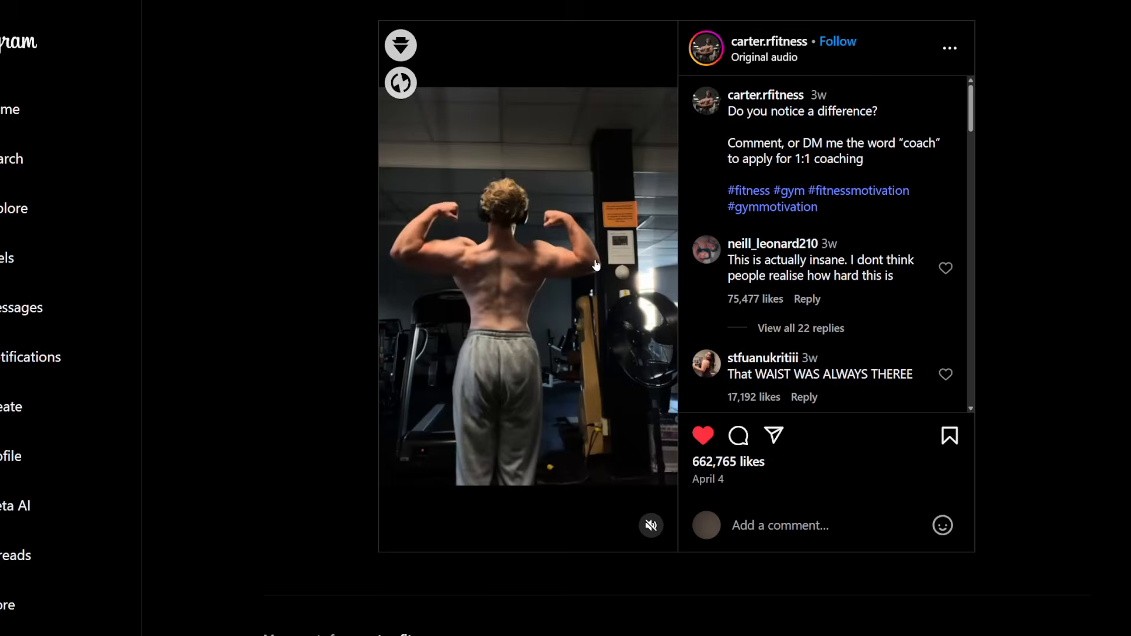
click(566, 256)
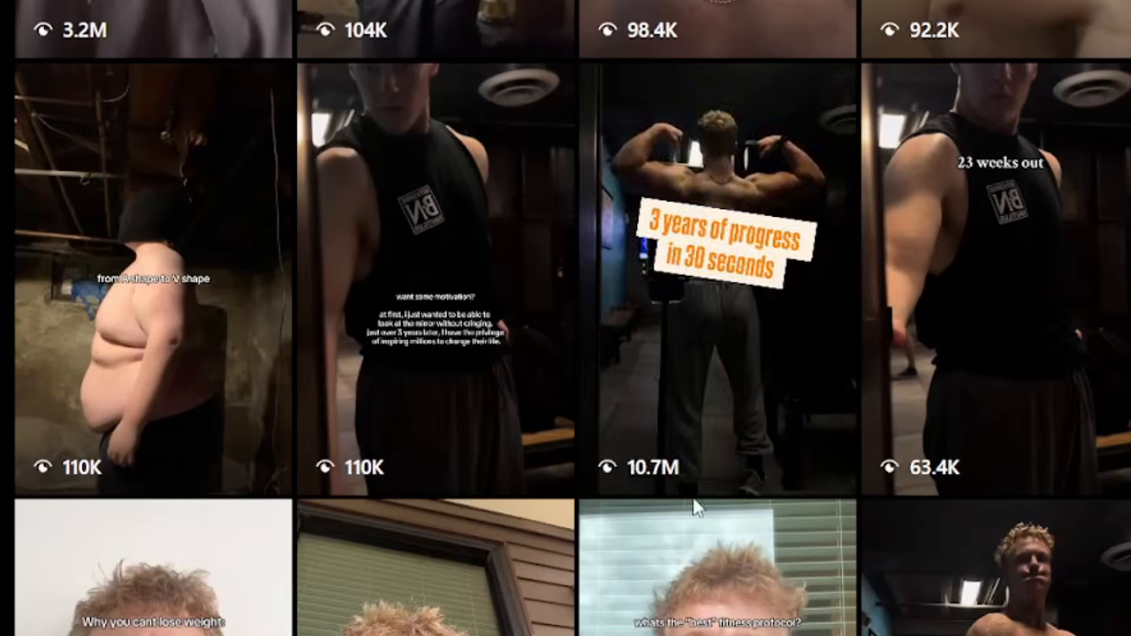
mouse_move(609, 460)
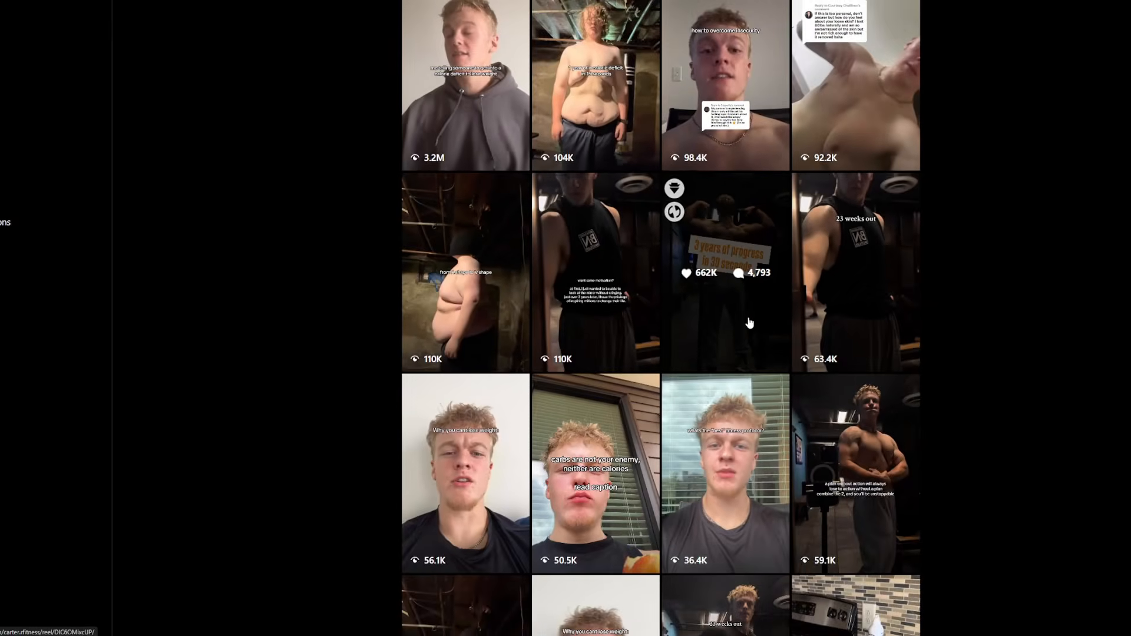
- Compare the views, likes and comments of the creator's reels with those of the "3 years of progress in 30 seconds" reel
mouse_move(879, 351)
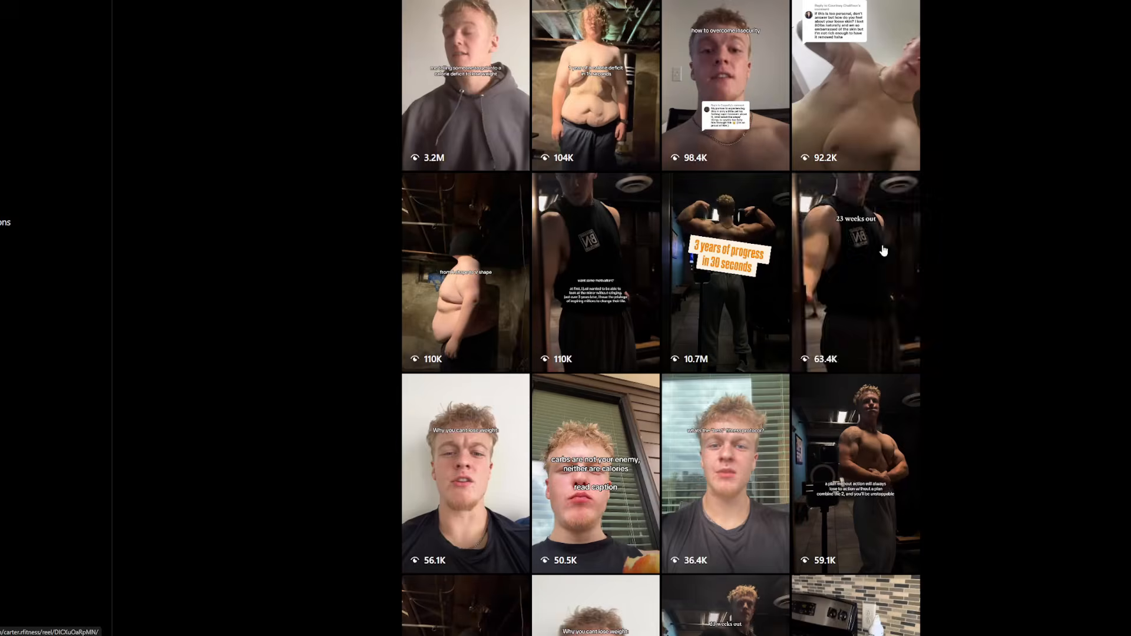
mouse_move(495, 151)
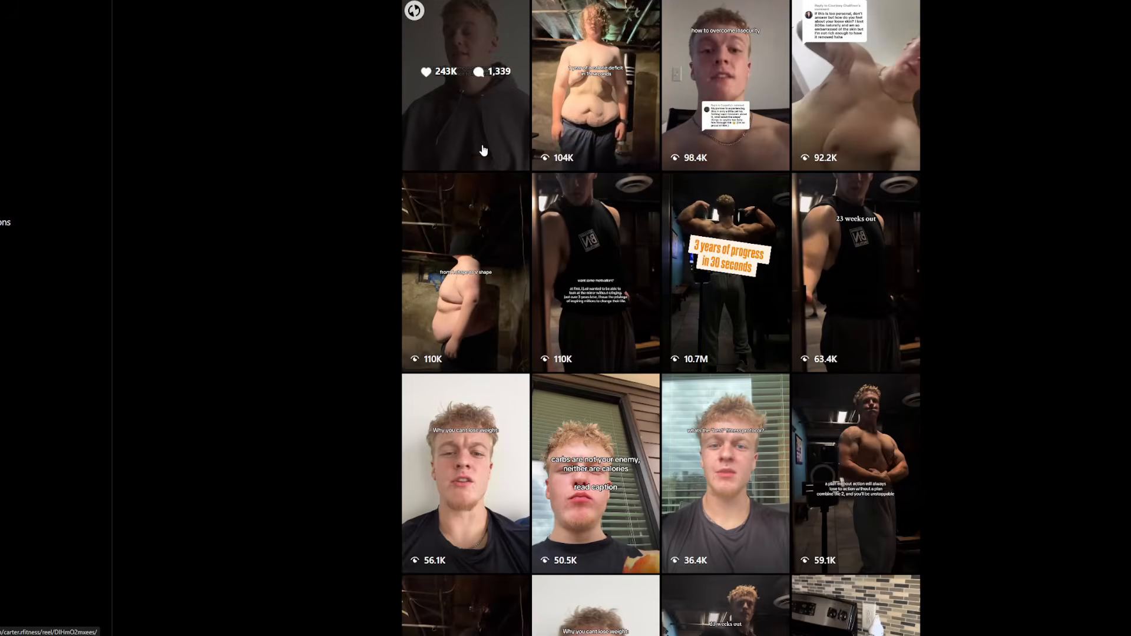
mouse_move(875, 170)
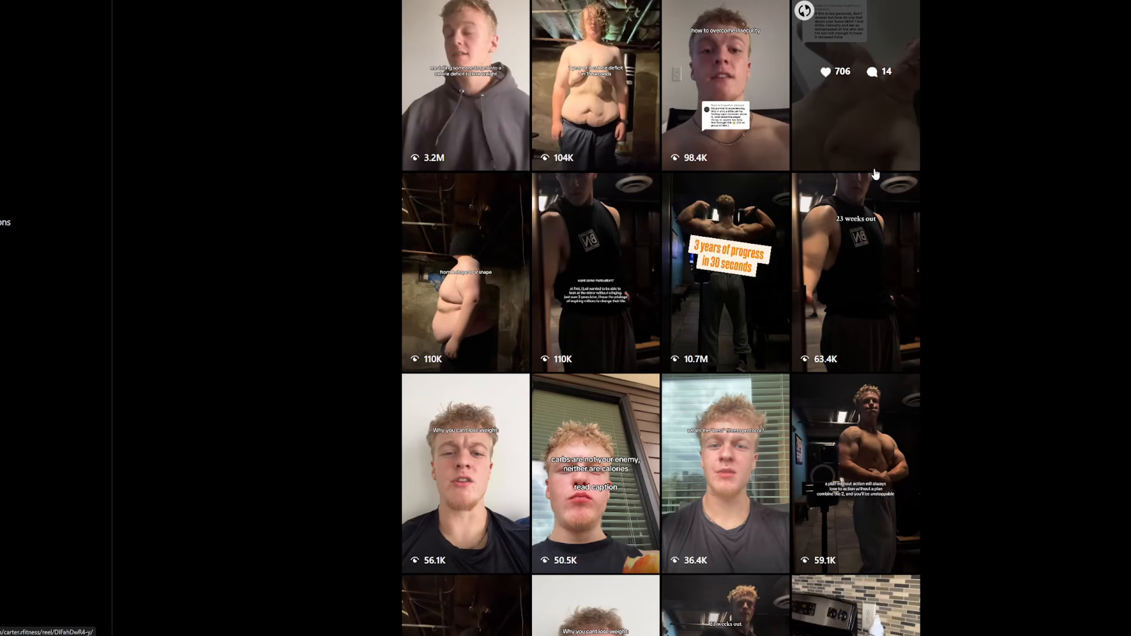
mouse_move(752, 312)
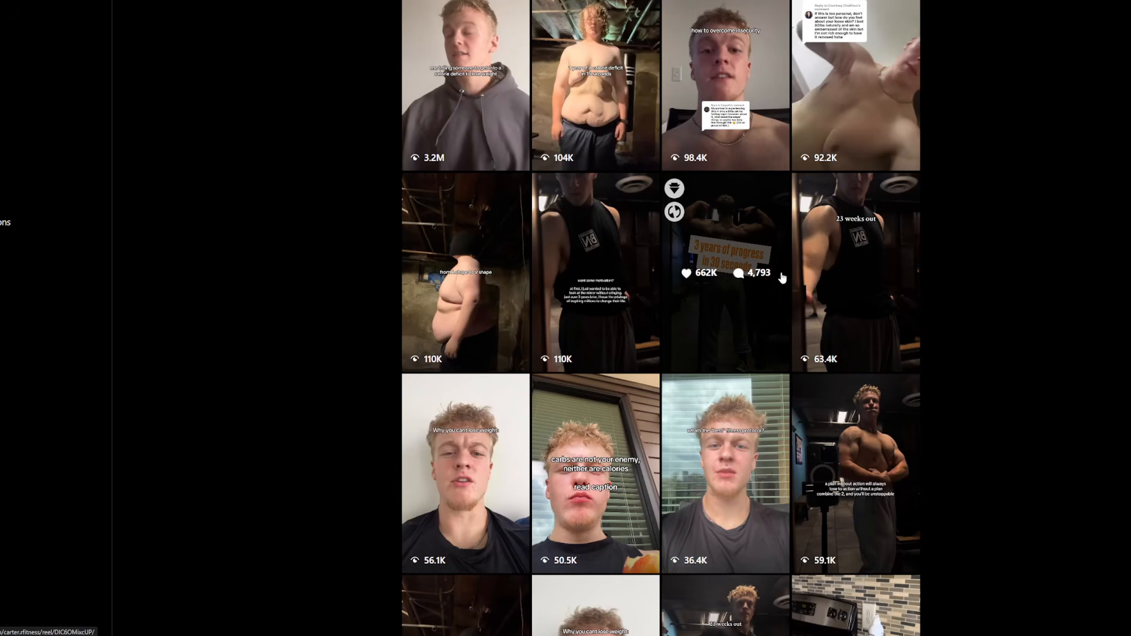
click(698, 326)
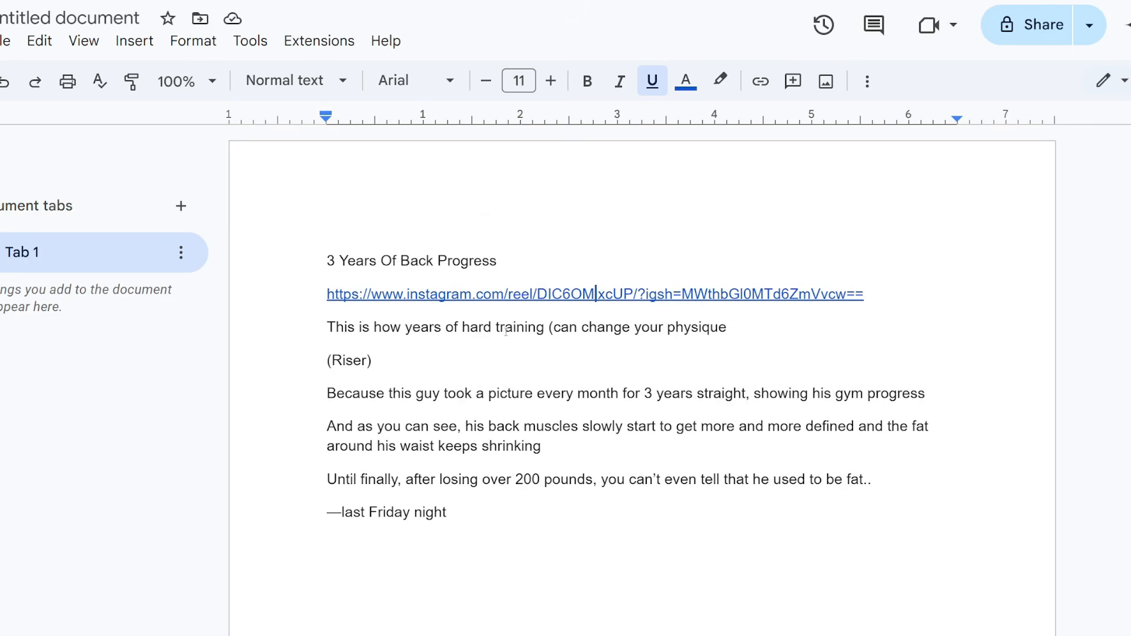
- Switch to YouTube and play the opening of Discovery Dose's "You've Been Eating This Tree Your Whole Life" Short
scroll(332, 278, down, 1)
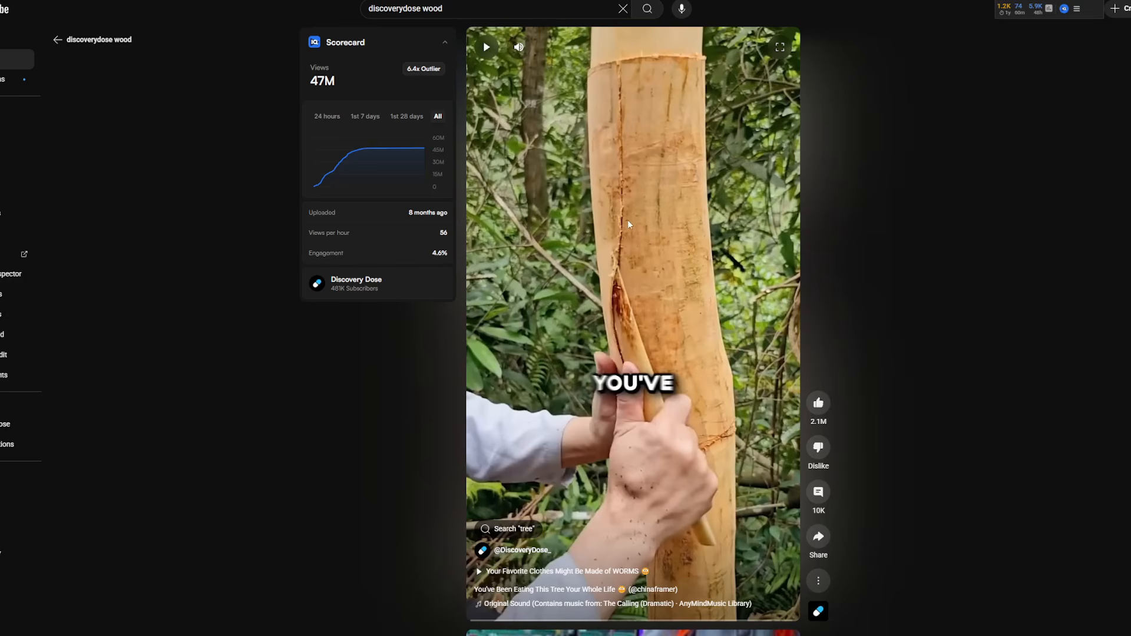
click(615, 209)
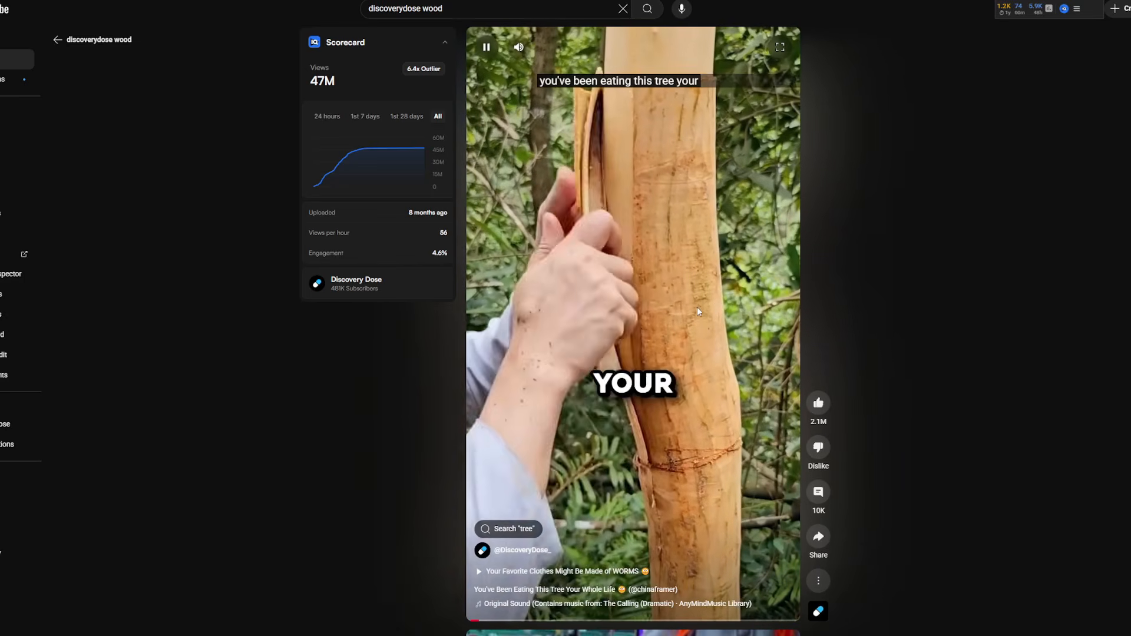
click(598, 290)
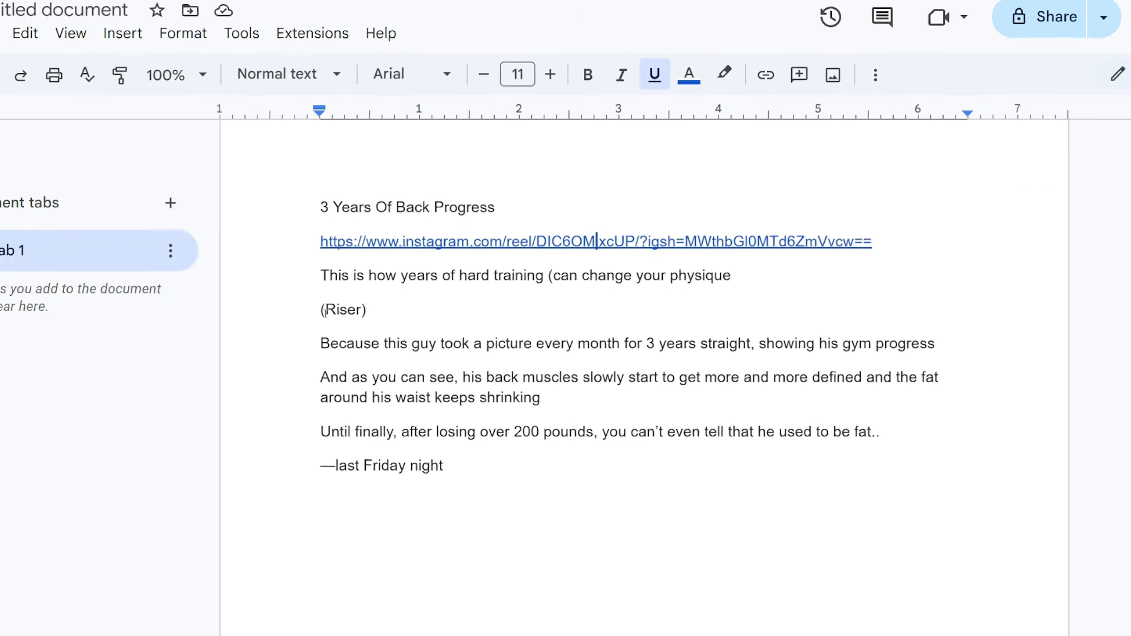
- Highlight the hook sentence and the "(Riser)" line in the "3 Years Of Back Progress" script in Google Docs
triple_click(382, 311)
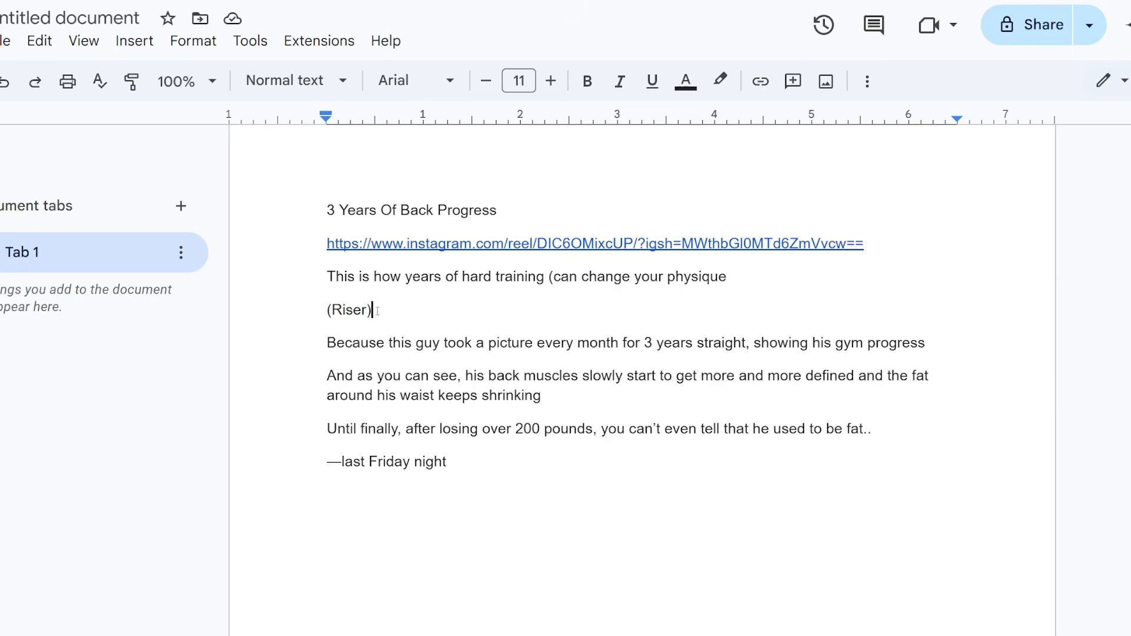
click(554, 277)
scroll(470, 159, down, 1)
drag(327, 226, 391, 258)
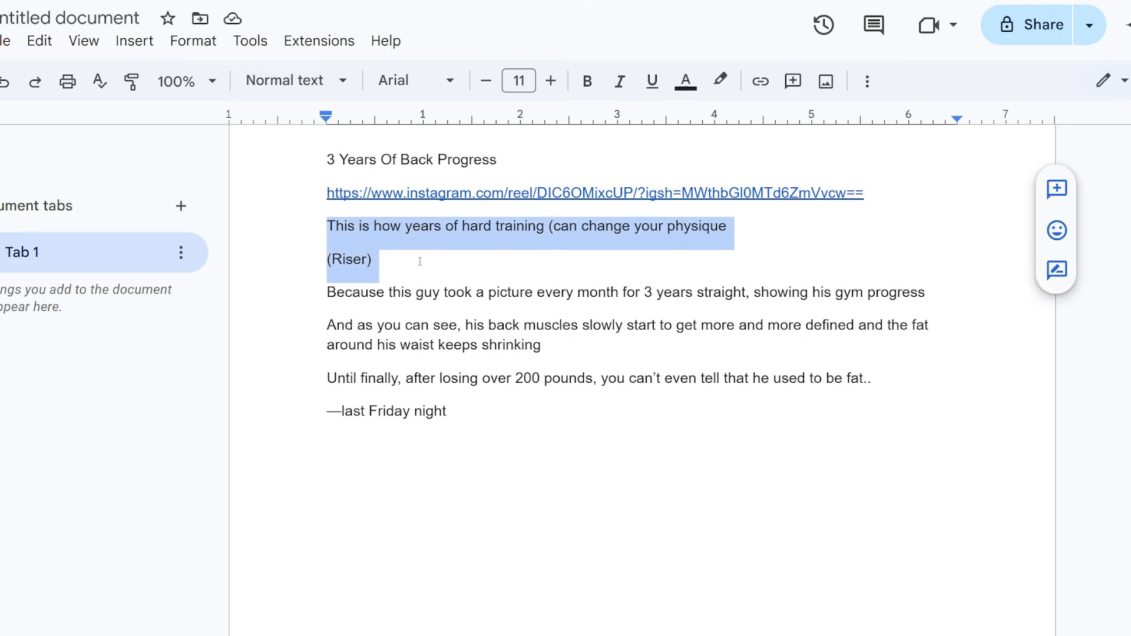
click(401, 345)
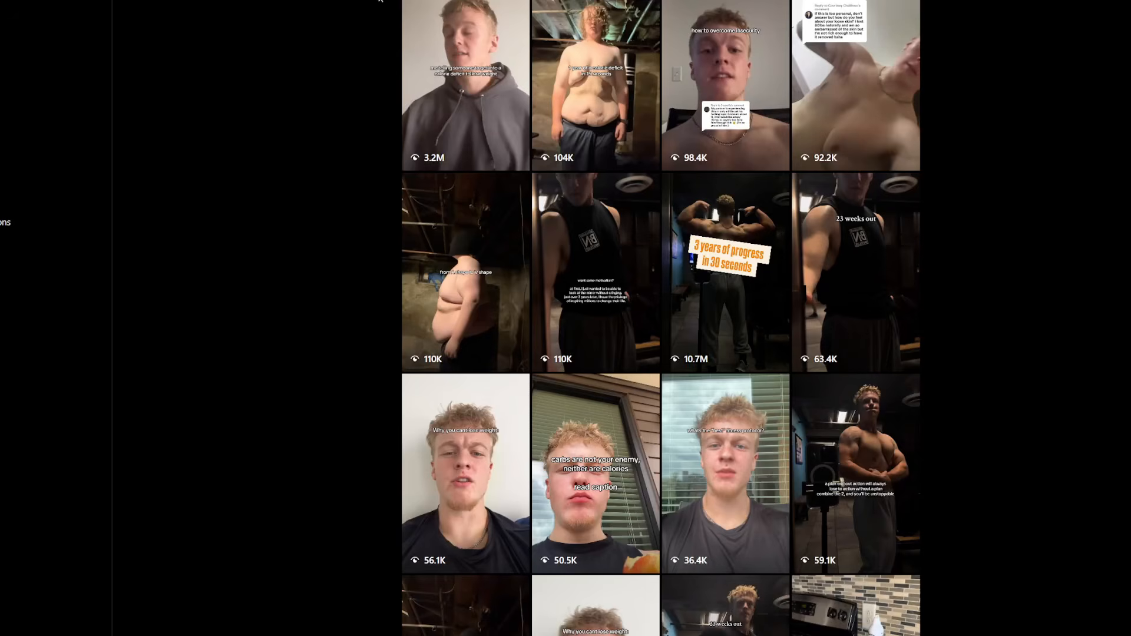
- Highlight the script sentence about losing over 200 pounds and check it against the weight-loss claim in the creator's Instagram bio
click(563, 271)
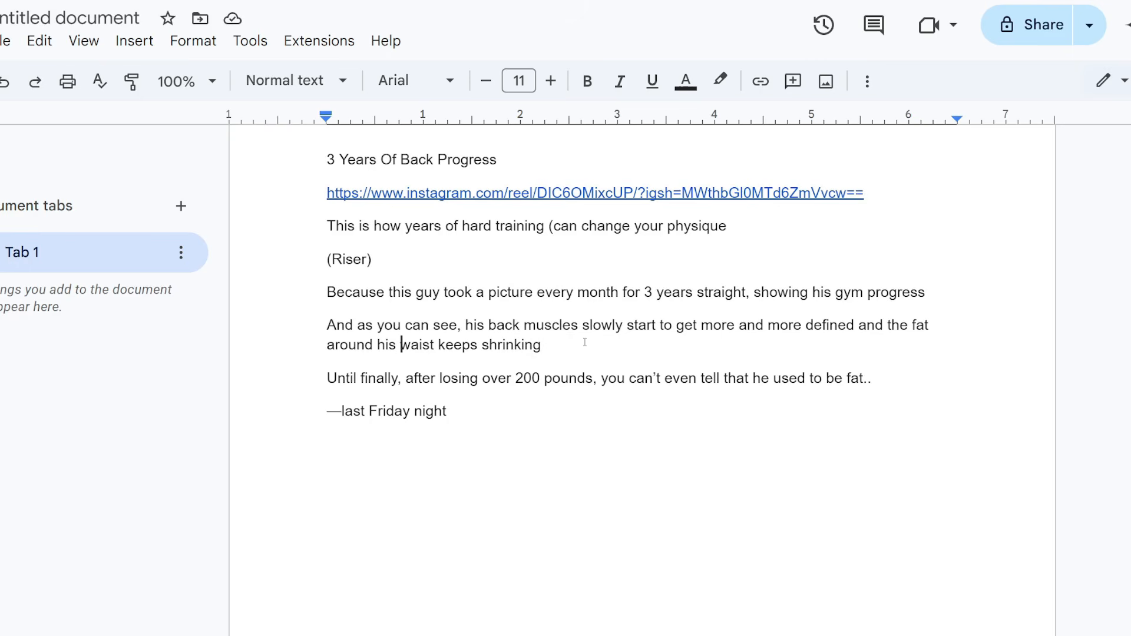
drag(327, 377, 871, 380)
scroll(590, 353, down, 1)
double_click(420, 328)
click(570, 328)
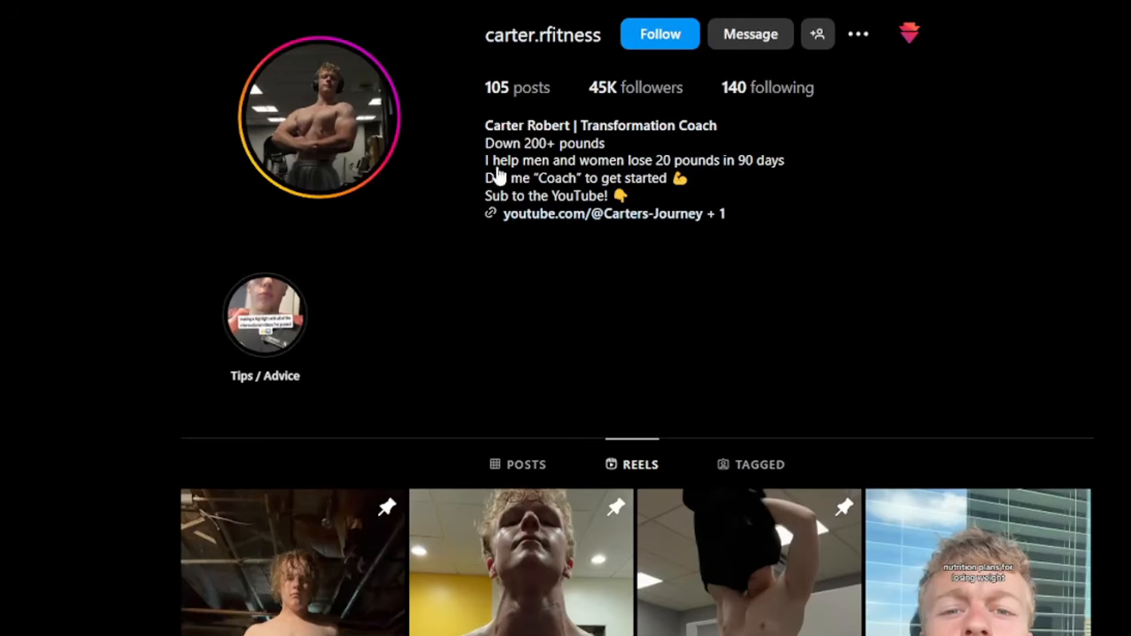
drag(545, 106, 683, 104)
click(676, 152)
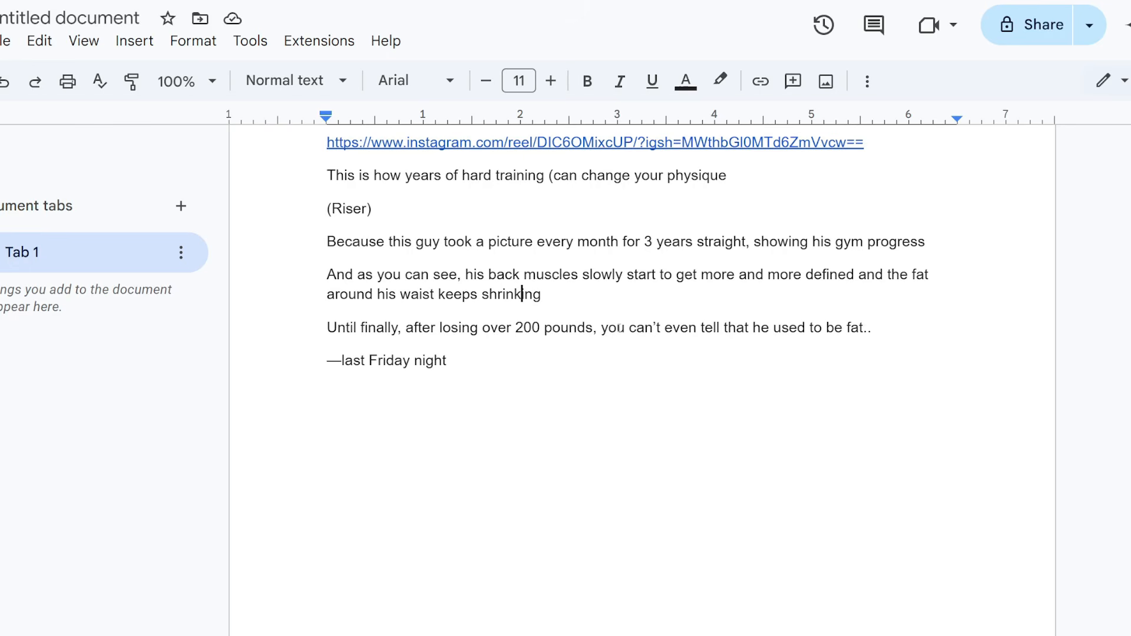
- Highlight "you can't even tell that he used to" in the script's "Until finally" sentence, and clear the selection
double_click(613, 328)
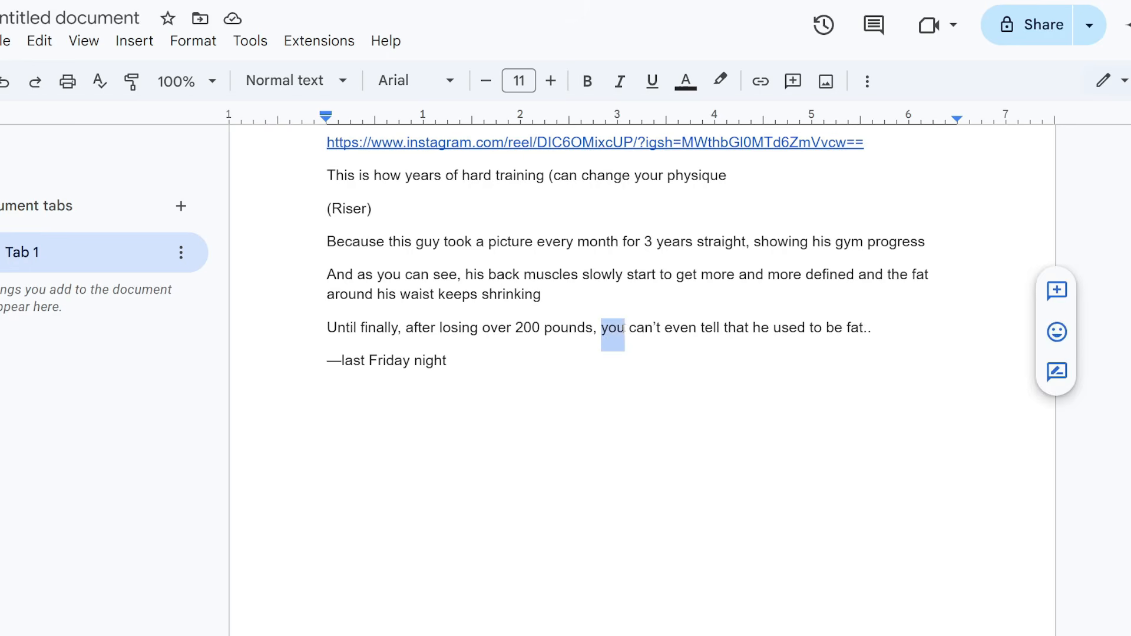
drag(613, 328, 820, 333)
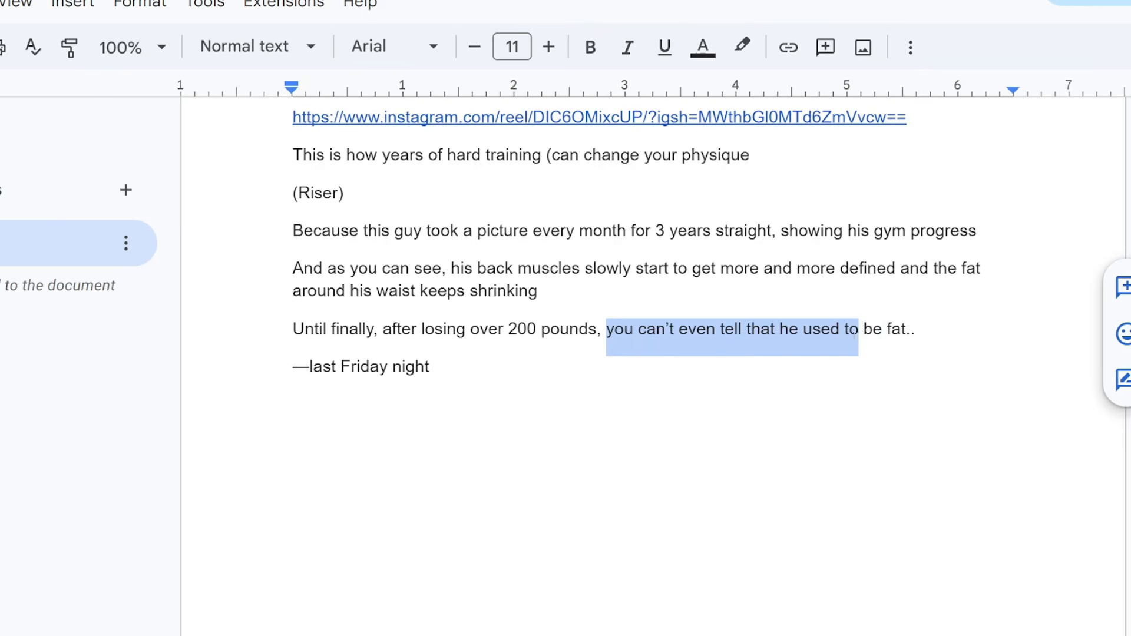
click(803, 342)
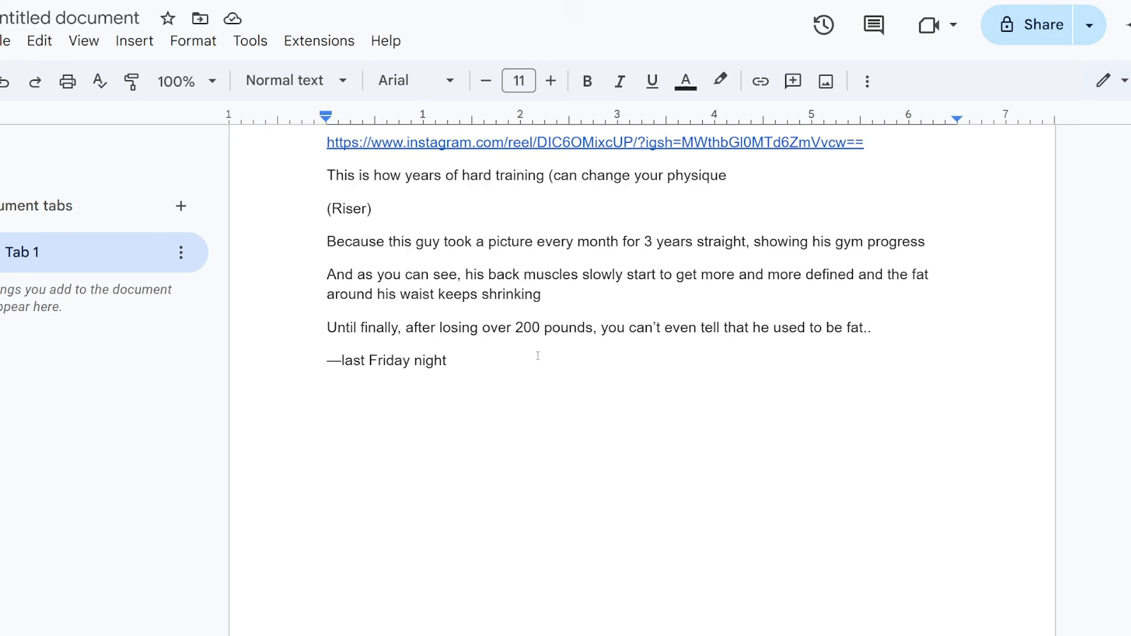
- Highlight the script's closing line "—last Friday night" and return to the beginning of the script
click(466, 360)
drag(465, 361, 327, 361)
click(396, 360)
scroll(747, 258, up, 3)
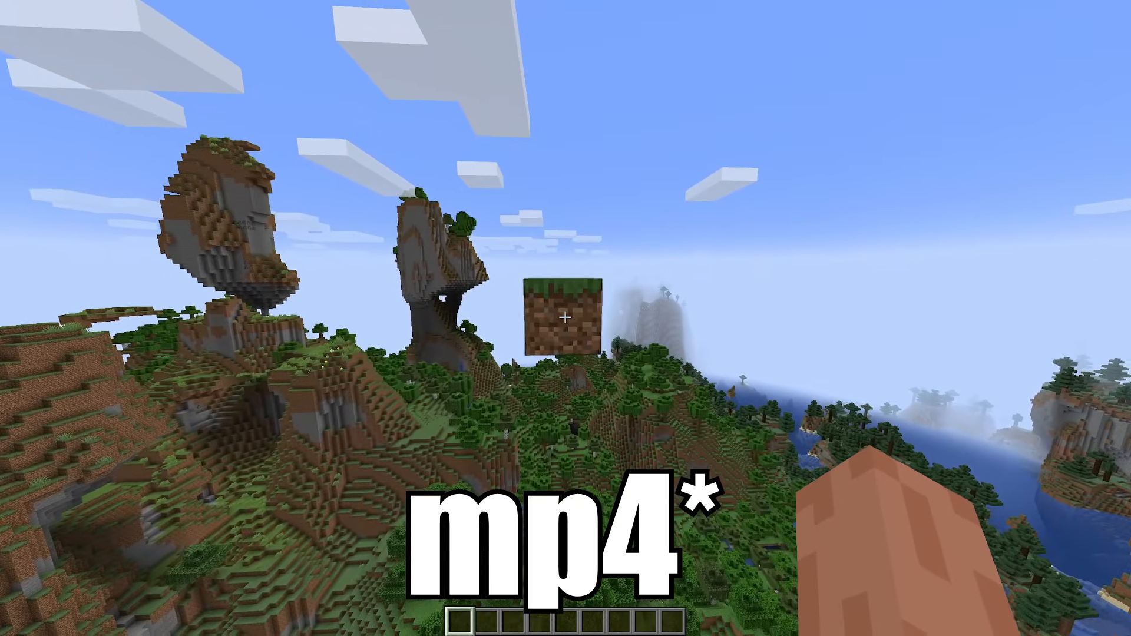
click(565, 318)
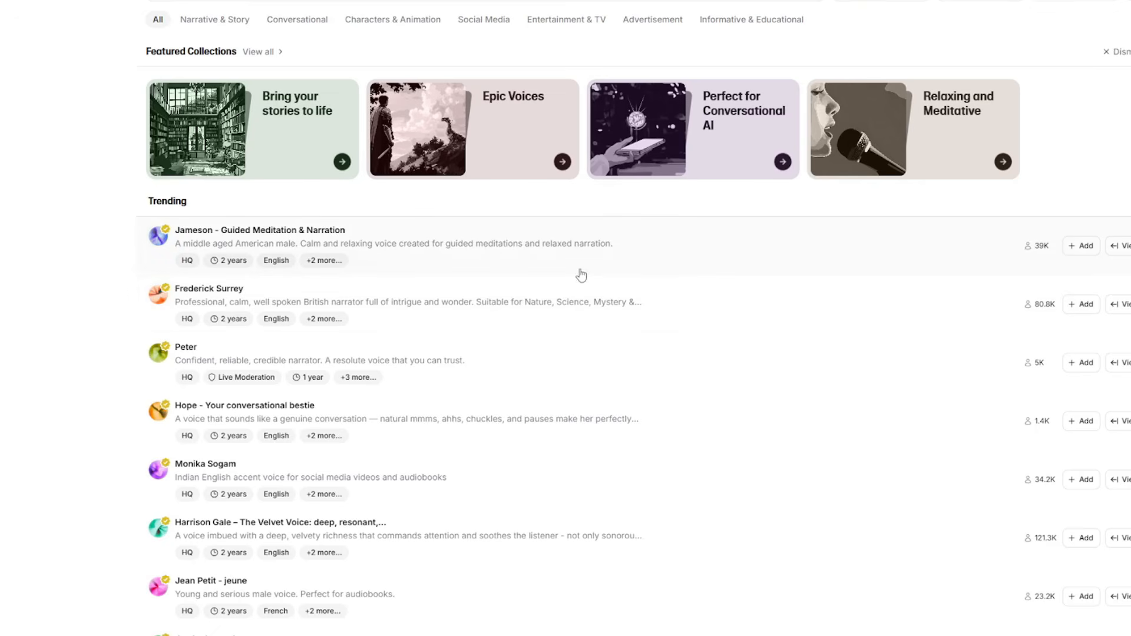
- Browse the trending voices in the AI voice library
scroll(495, 270, down, 5)
scroll(536, 259, down, 5)
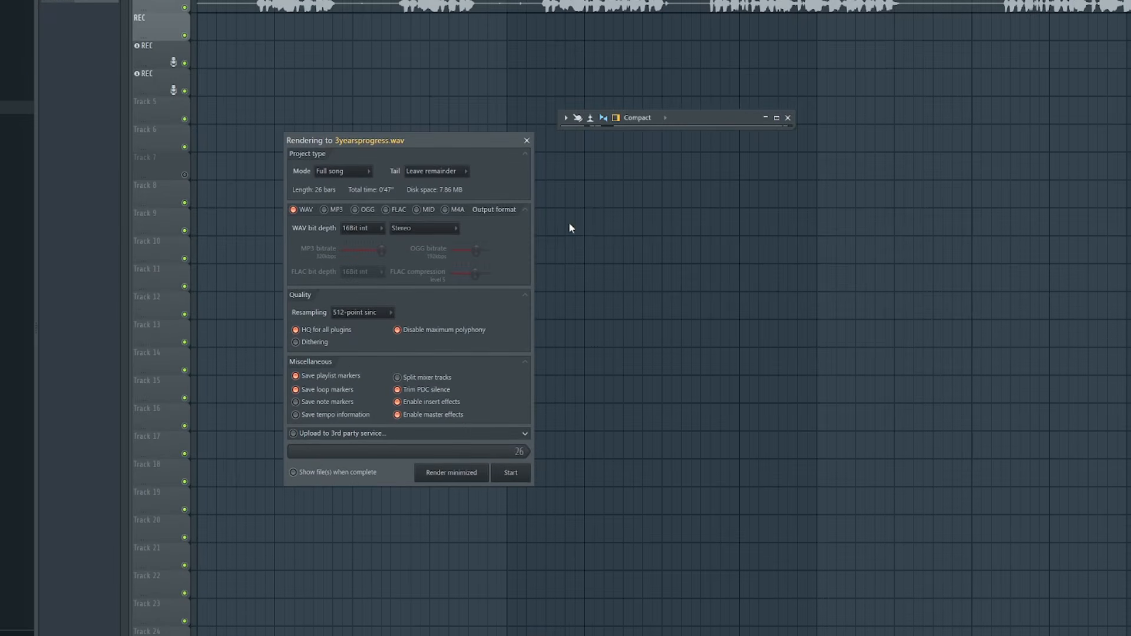
- Render the full song in FL Studio to 3yearsprogress.wav as a 16-bit stereo WAV with 512-point sinc resampling
click(514, 474)
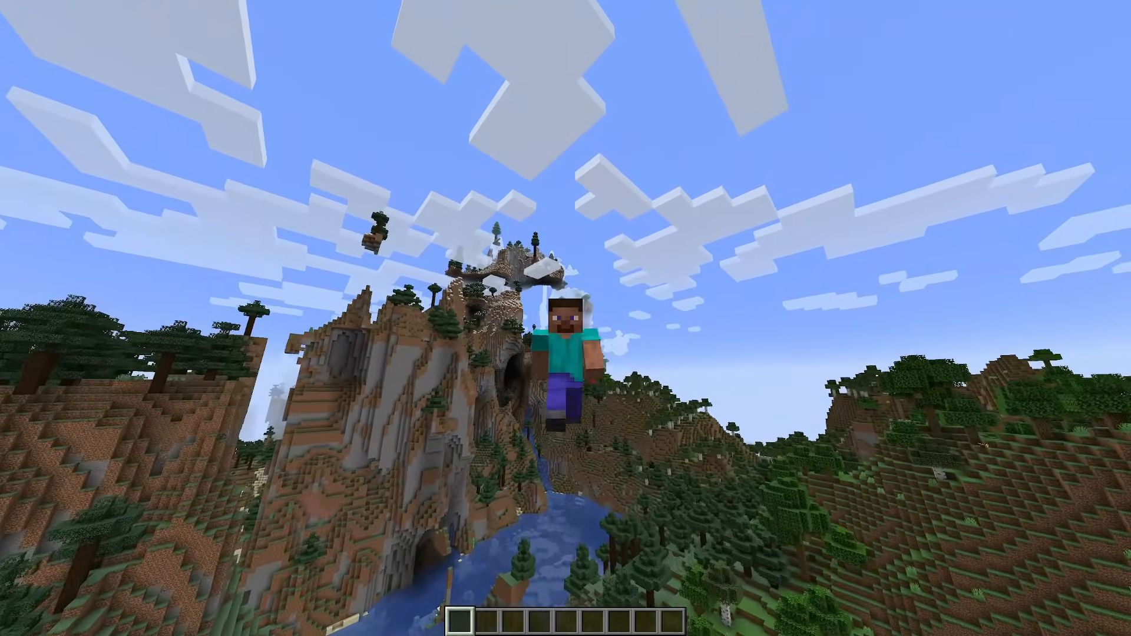
key(F5)
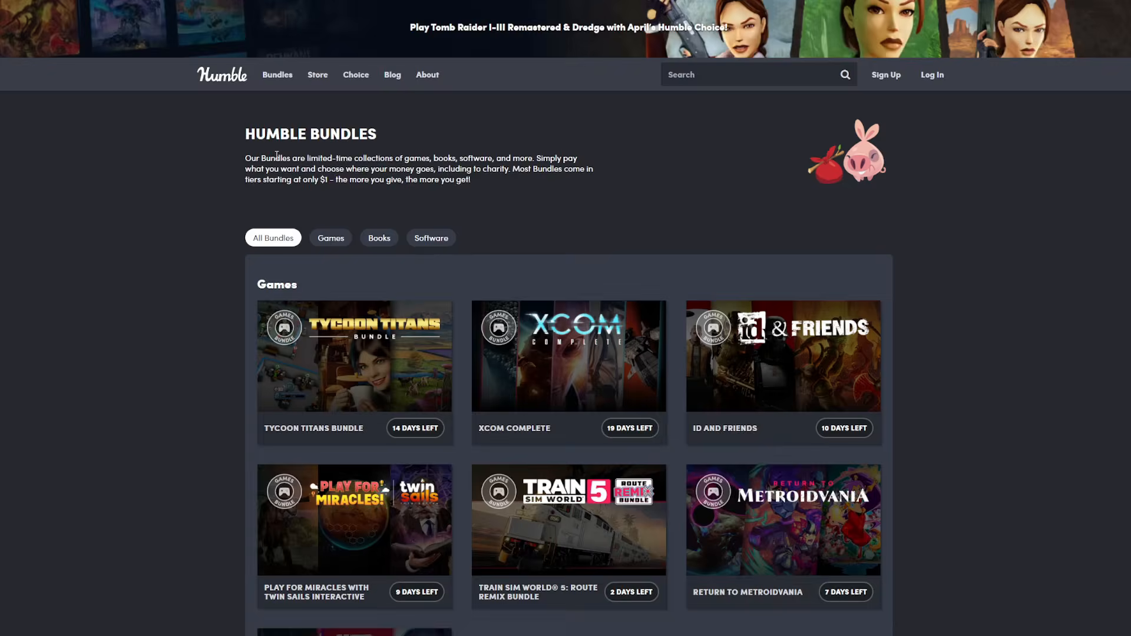
- Open the Software category of Humble Bundle's bundles and look through the offers
mouse_move(273, 72)
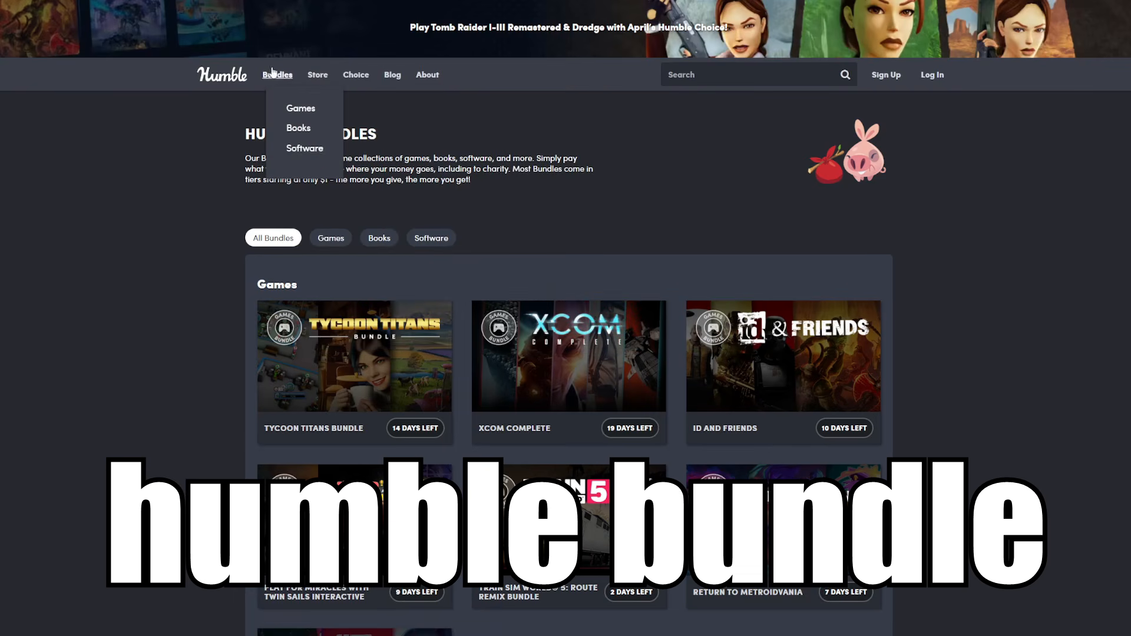
click(304, 148)
scroll(606, 328, down, 1)
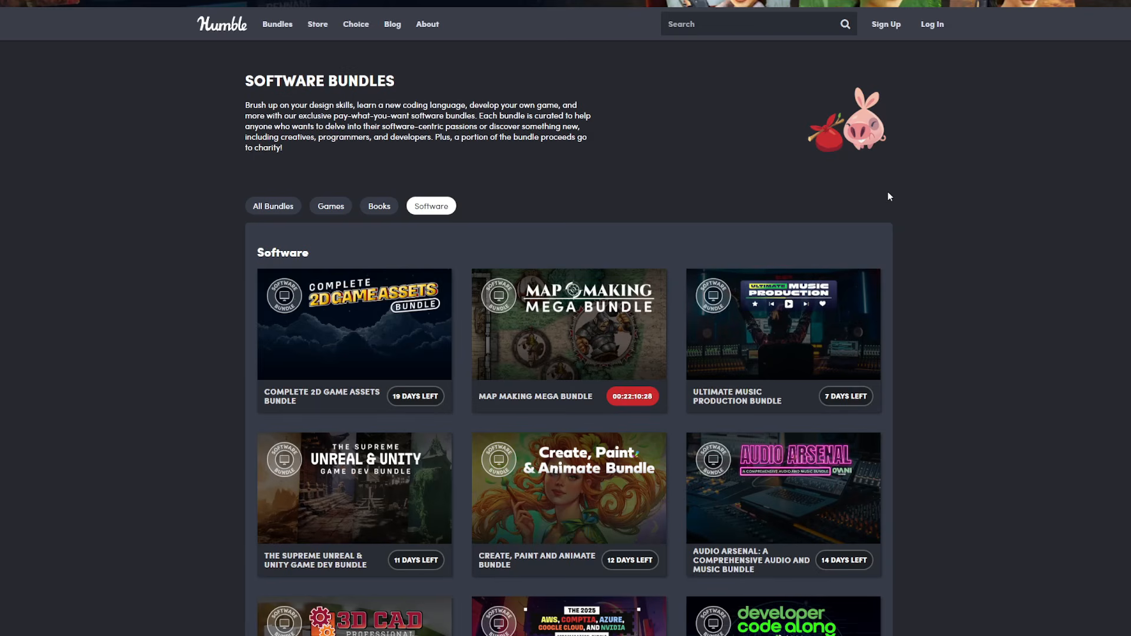
scroll(966, 240, up, 1)
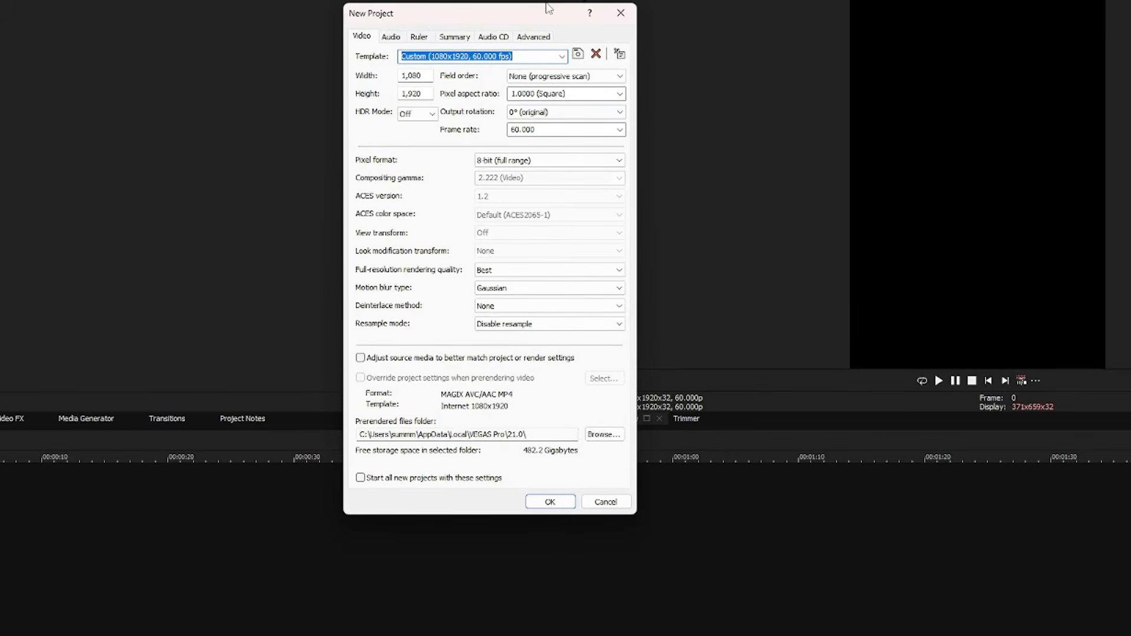
- Create a VEGAS Pro project with the custom 1080x1920 template at a 60.000 fps frame rate
drag(466, 12, 269, 9)
click(246, 59)
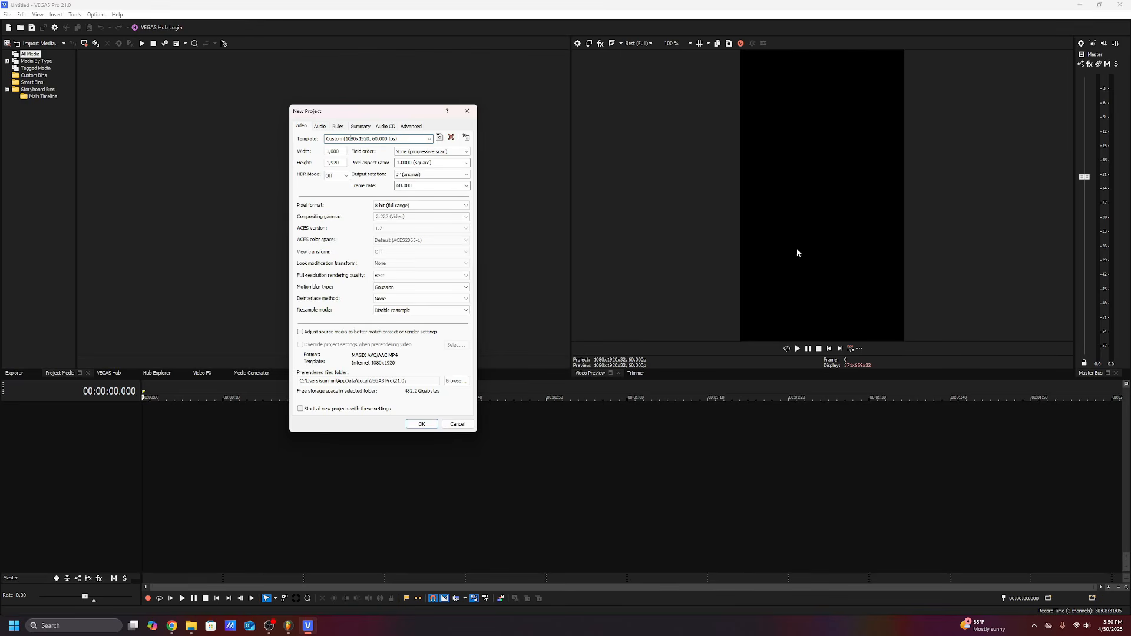
double_click(418, 186)
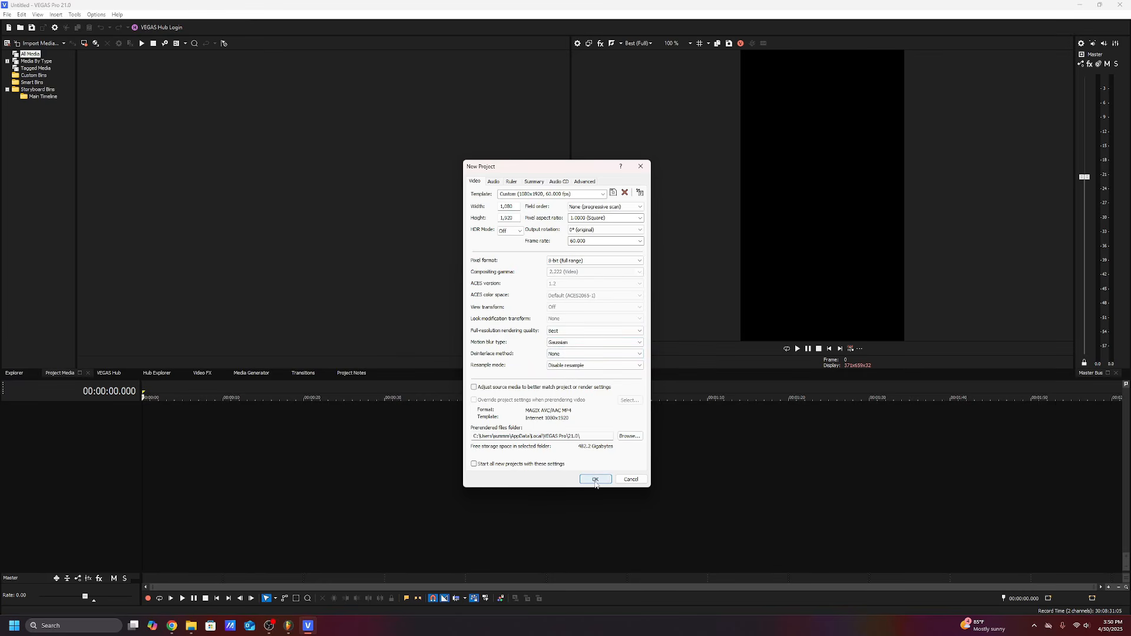
click(595, 479)
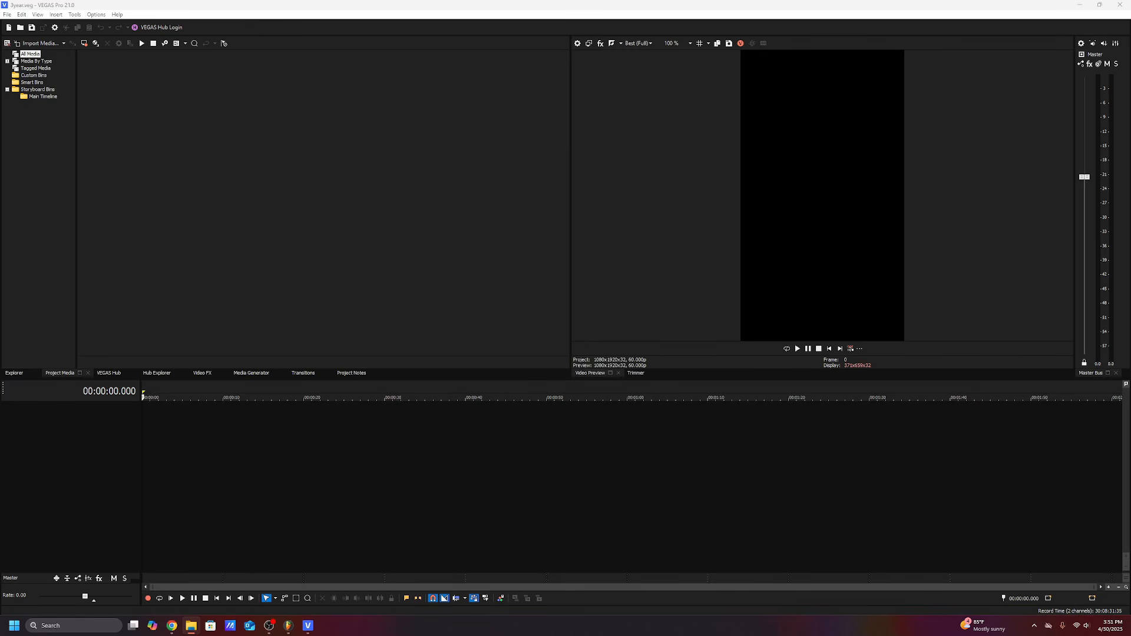
- Place the 3yr.mov clip on the timeline and insert an empty video track above it
drag(713, 421, 215, 446)
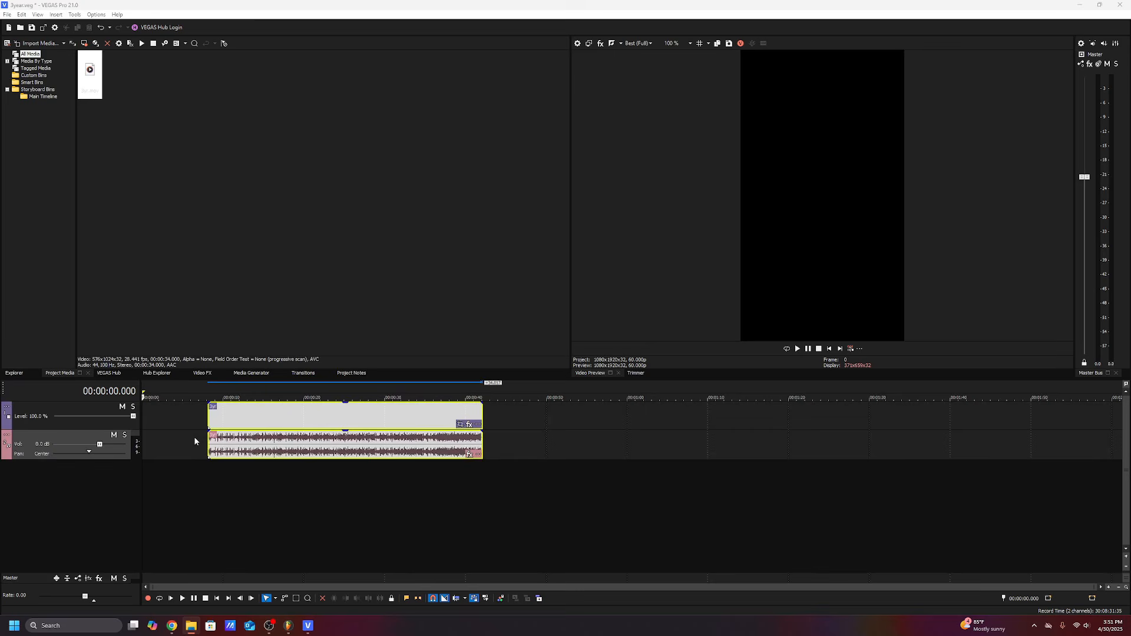
right_click(247, 484)
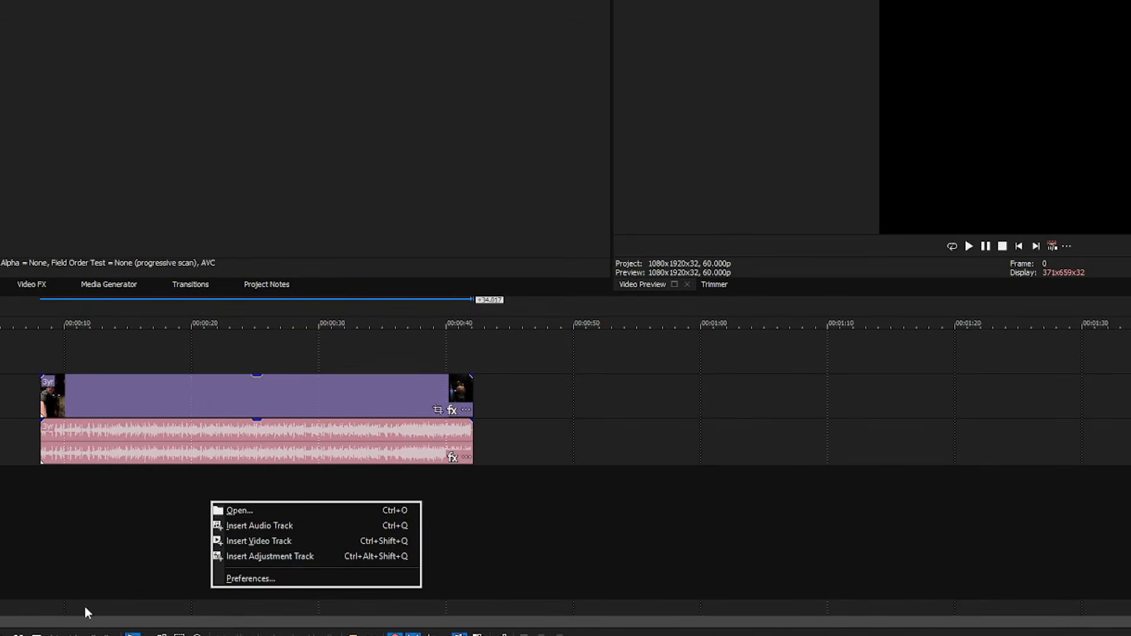
click(1021, 248)
scroll(376, 402, up, 2)
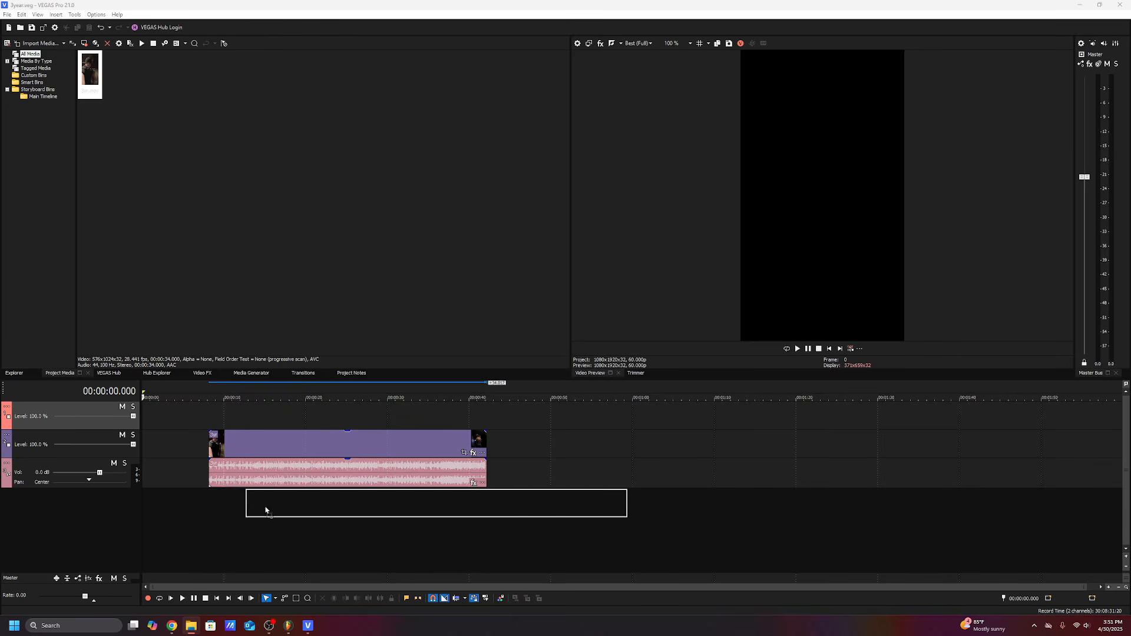
- Place the 3yearsprogress voice-over at the timeline start on a new bottom audio track, with the 3yr.mov clip positioned after its end
drag(265, 509, 91, 516)
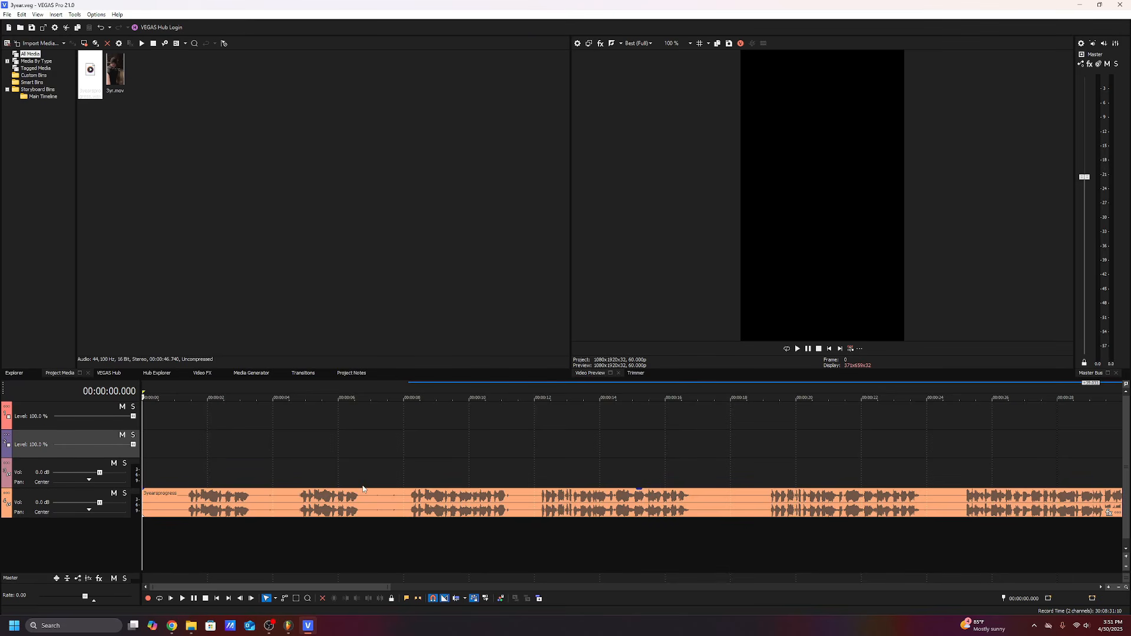
scroll(362, 464, down, 2)
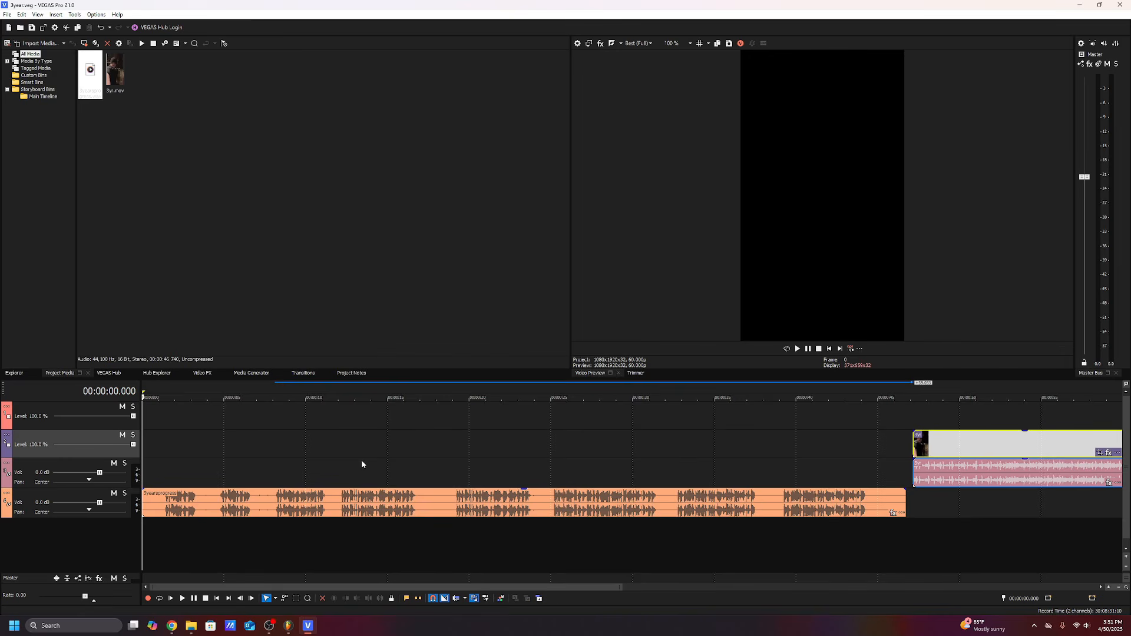
scroll(370, 465, up, 2)
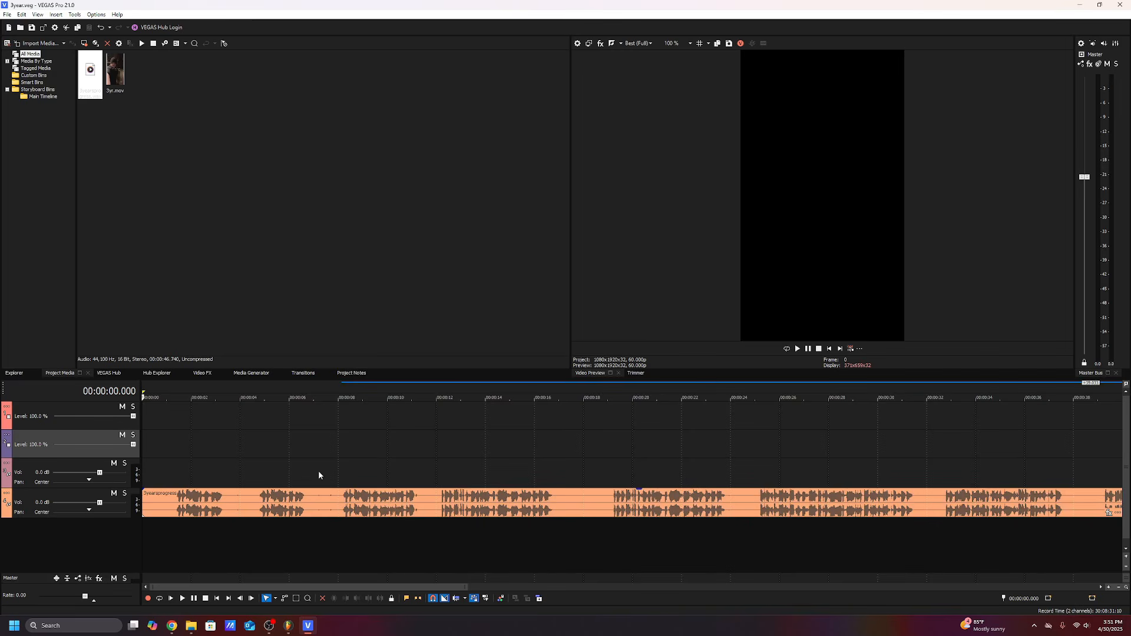
scroll(323, 471, down, 2)
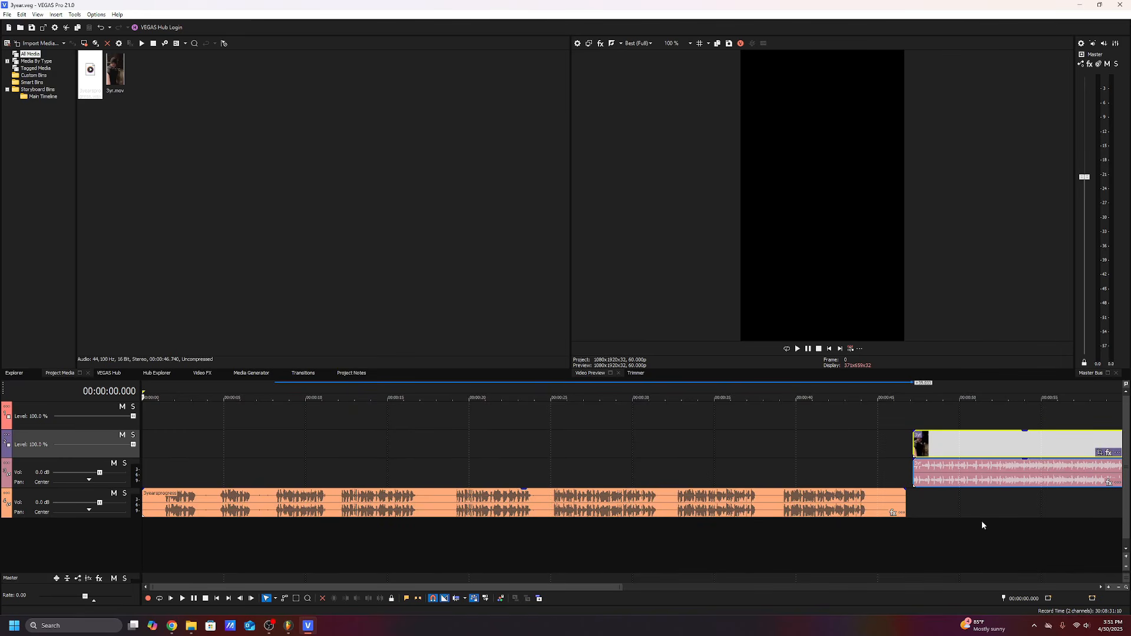
- Play the voice-over to find the good take, split it at 00:00:08.200 and delete the part before the split
scroll(228, 515, up, 2)
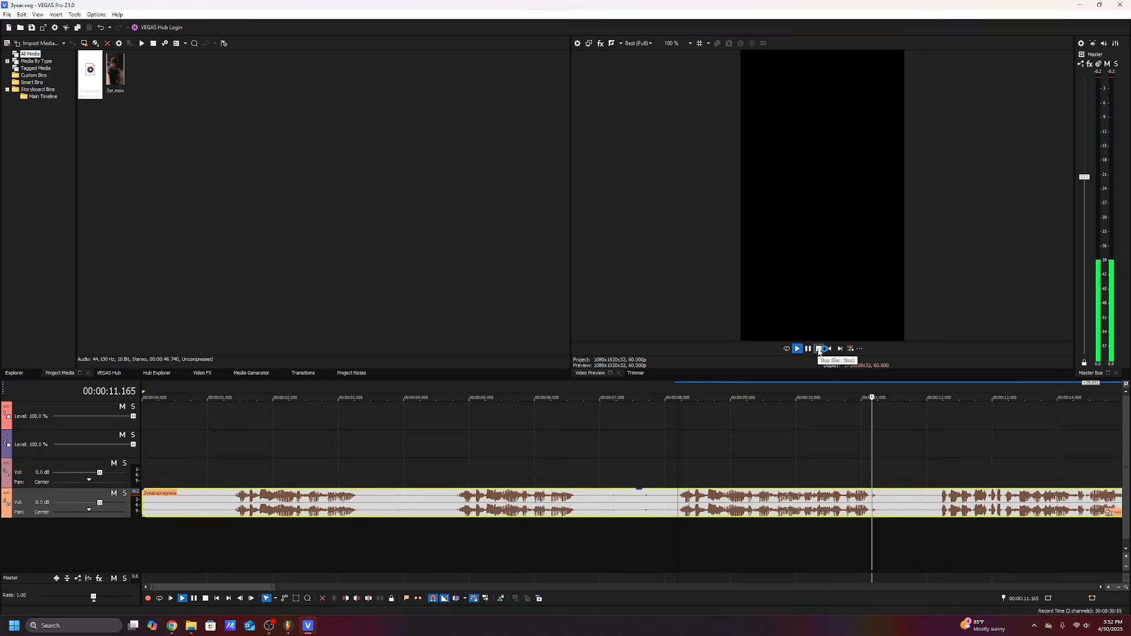
click(819, 350)
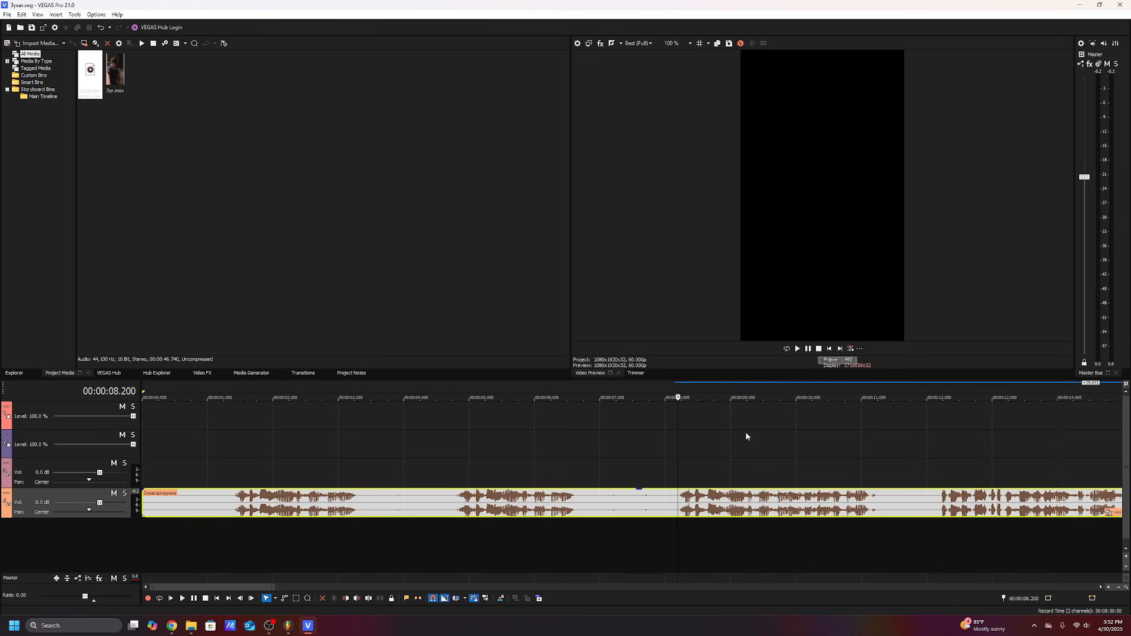
key(s)
right_click(657, 504)
click(707, 281)
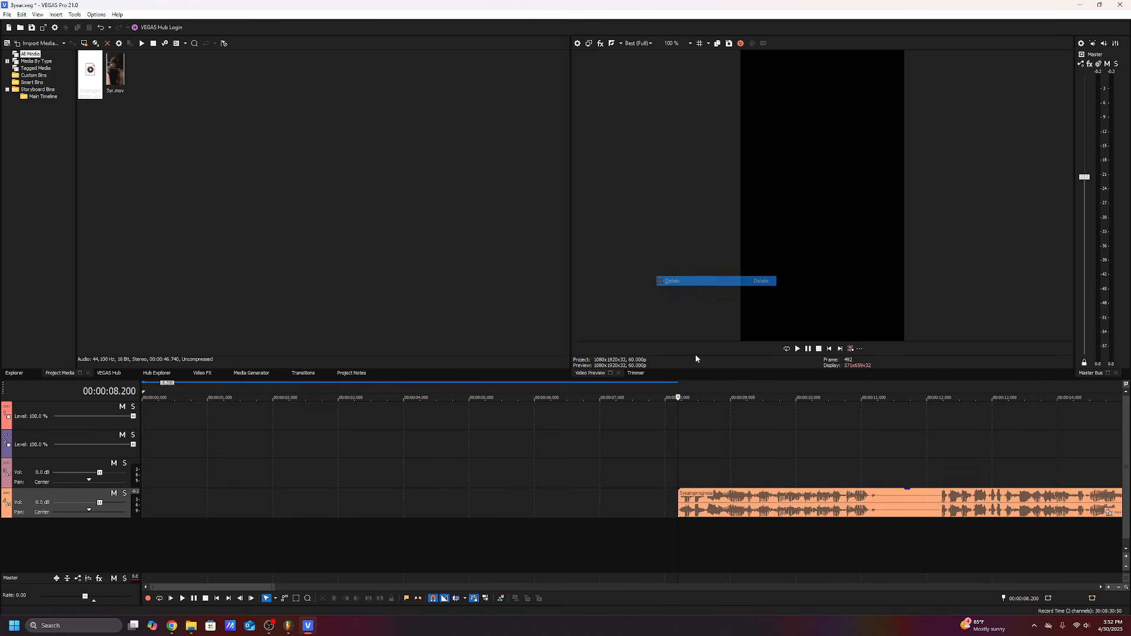
- Move the remaining voice-over to the very start of the timeline
scroll(412, 504, down, 4)
drag(405, 506, 269, 507)
click(830, 349)
scroll(446, 498, up, 5)
- Play the voice-over, split it in the pause after the first line and shift the rest away, leaving a gap
key(space)
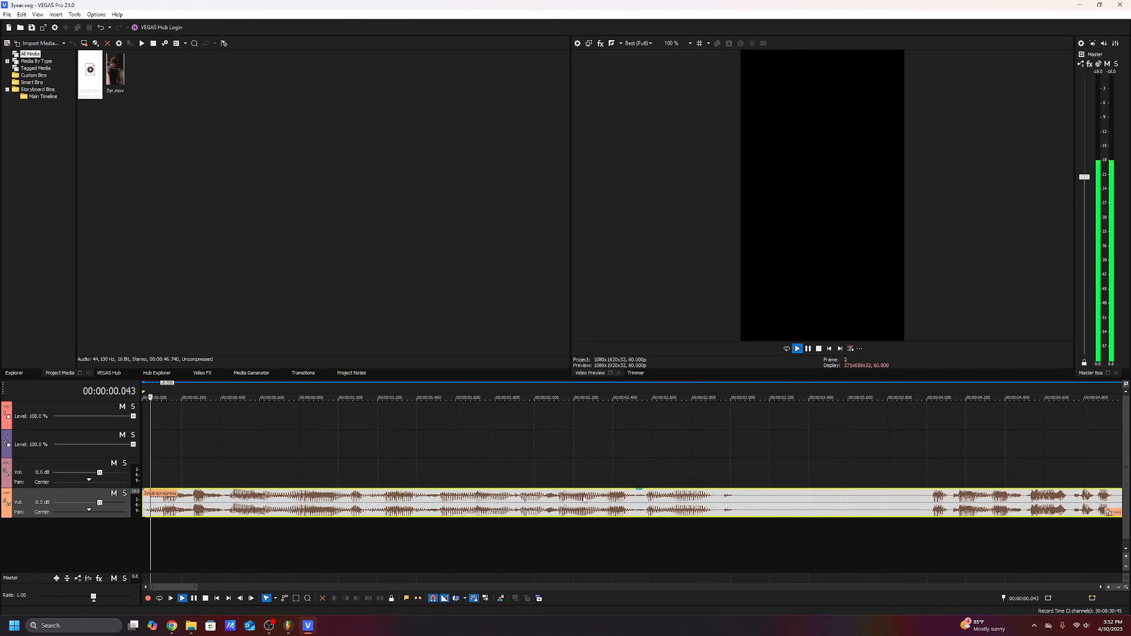
click(443, 500)
key(s)
drag(445, 498, 534, 497)
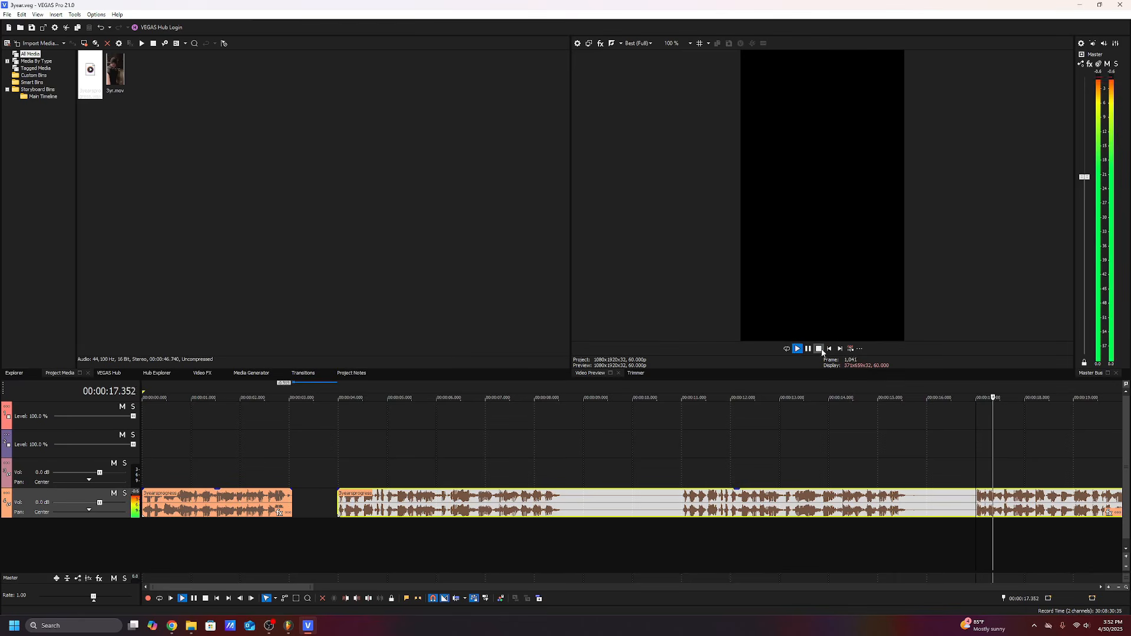
- Split the second voice-over piece at 00:00:10.950 and delete the unwanted take before the split
click(819, 349)
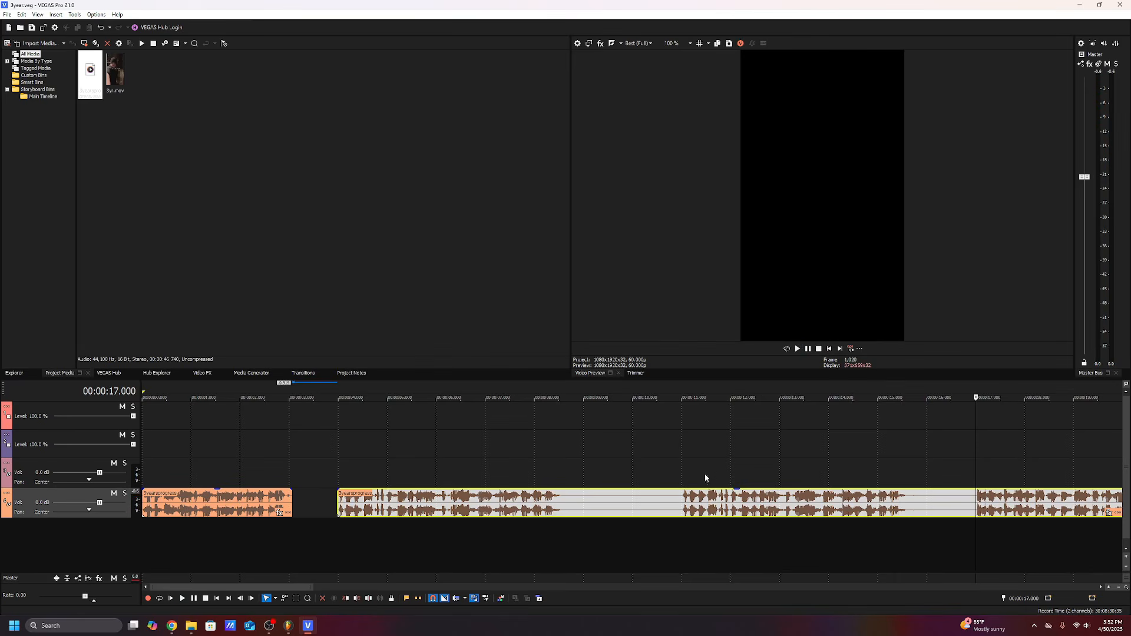
click(680, 500)
key(s)
right_click(657, 498)
click(687, 291)
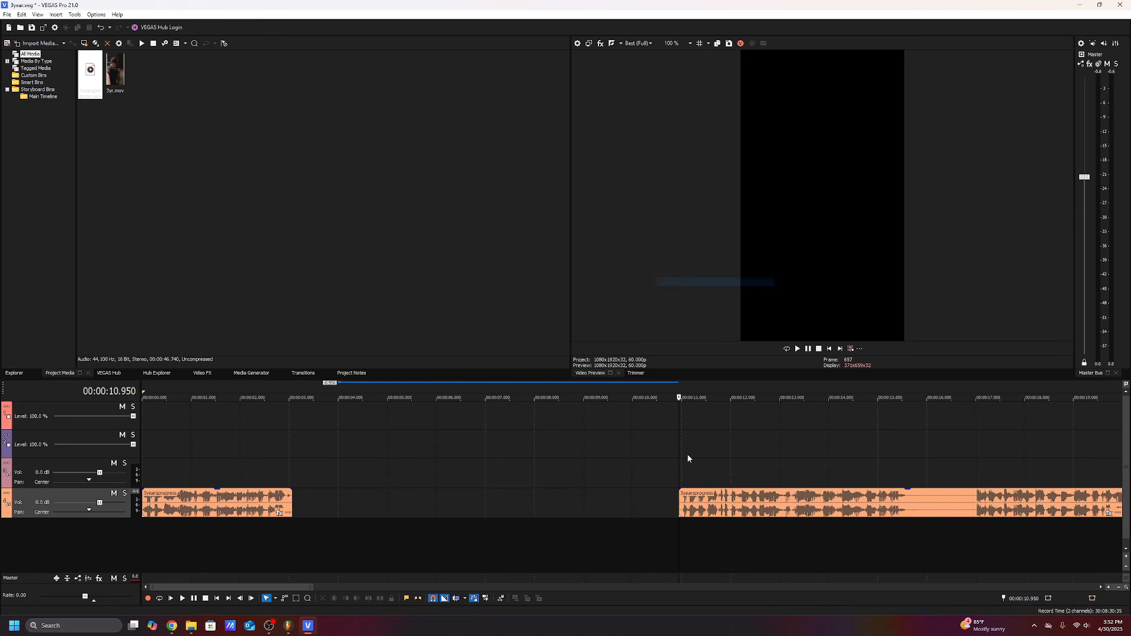
- Move the second voice-over clip against the first one so the two overlap in a short crossfade
drag(686, 499, 303, 500)
click(262, 479)
scroll(262, 478, up, 3)
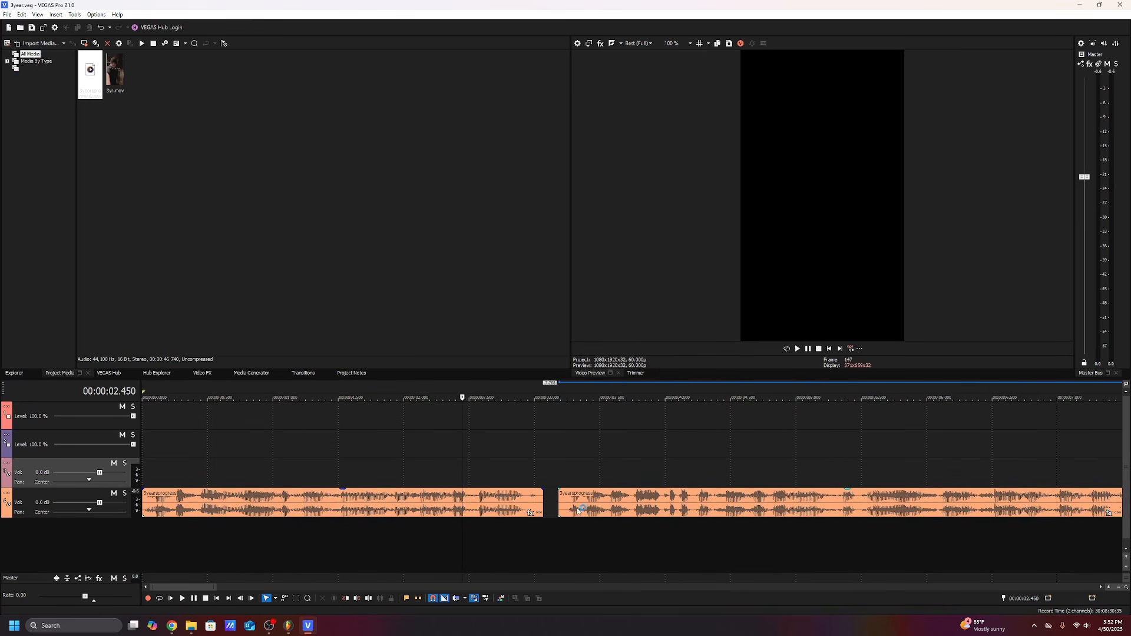
drag(586, 508, 539, 509)
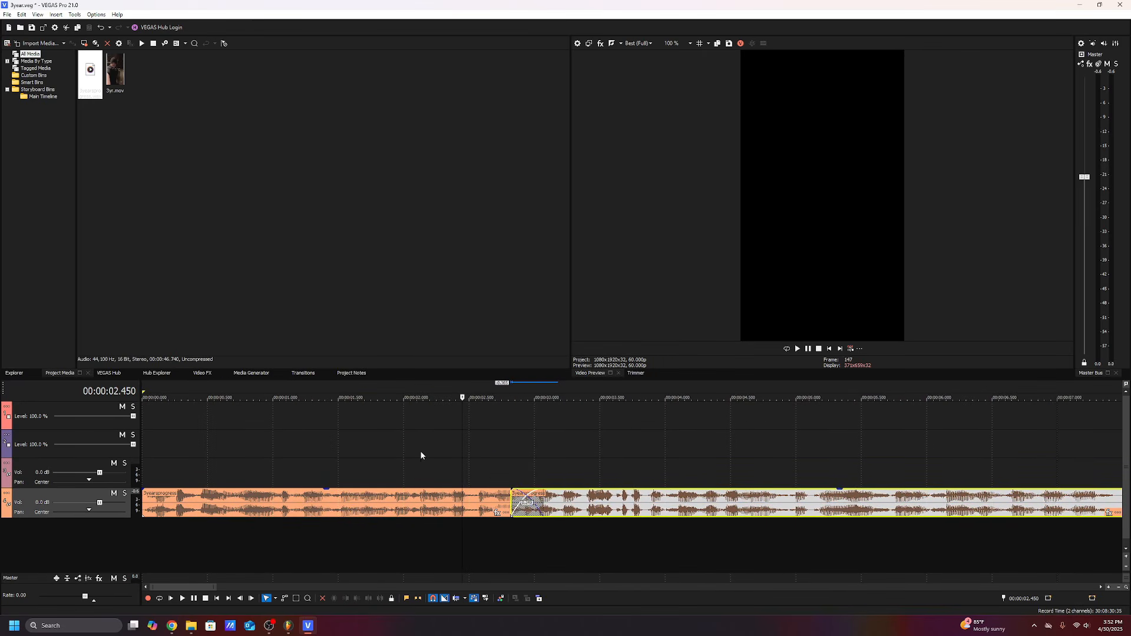
- Play back the first join and nudge the second voice-over clip slightly later to shorten the crossfade
click(419, 451)
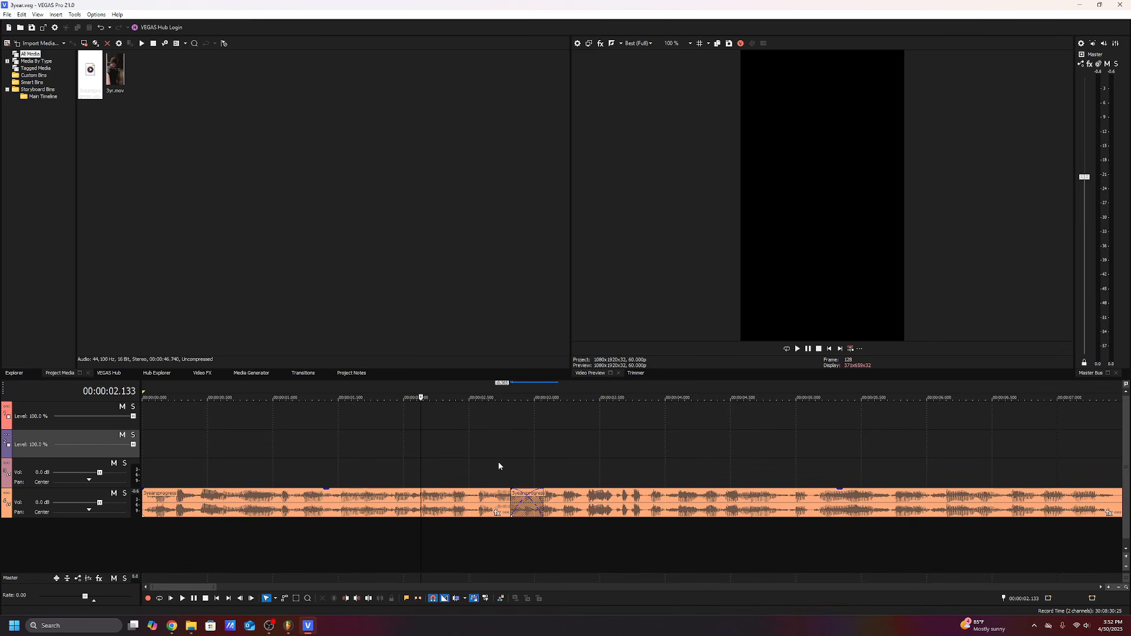
key(space)
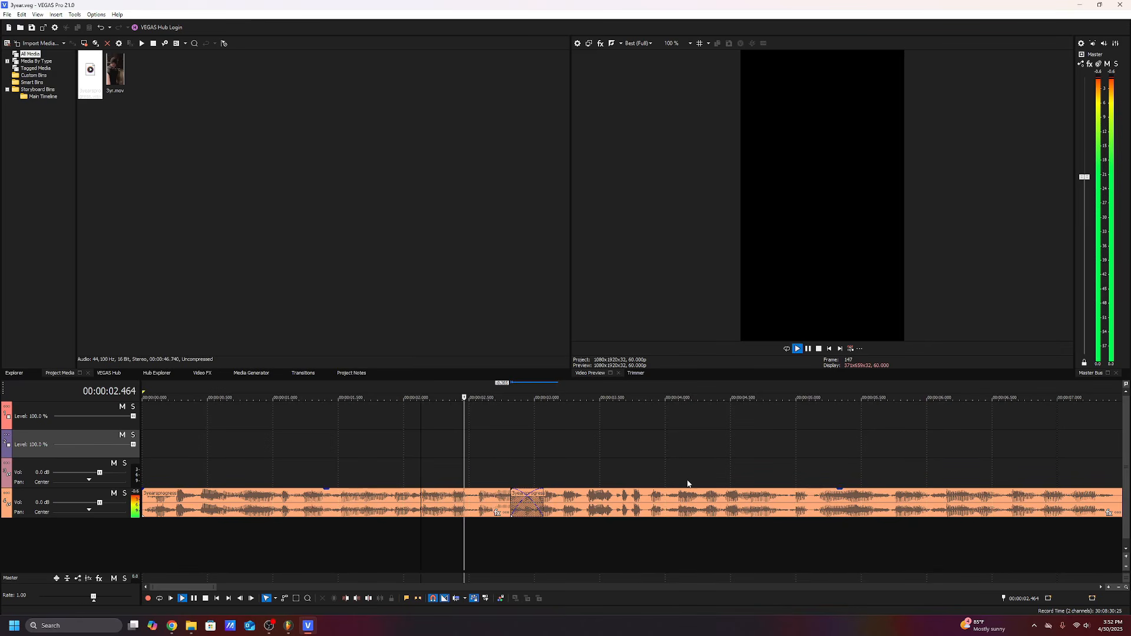
drag(577, 510, 585, 510)
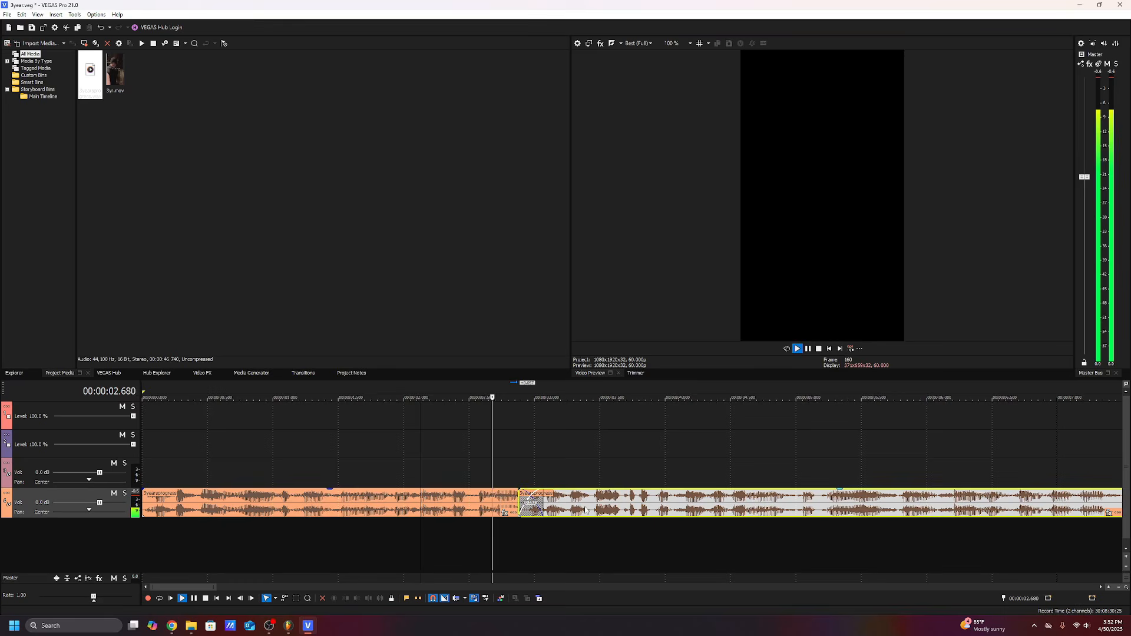
scroll(585, 510, down, 4)
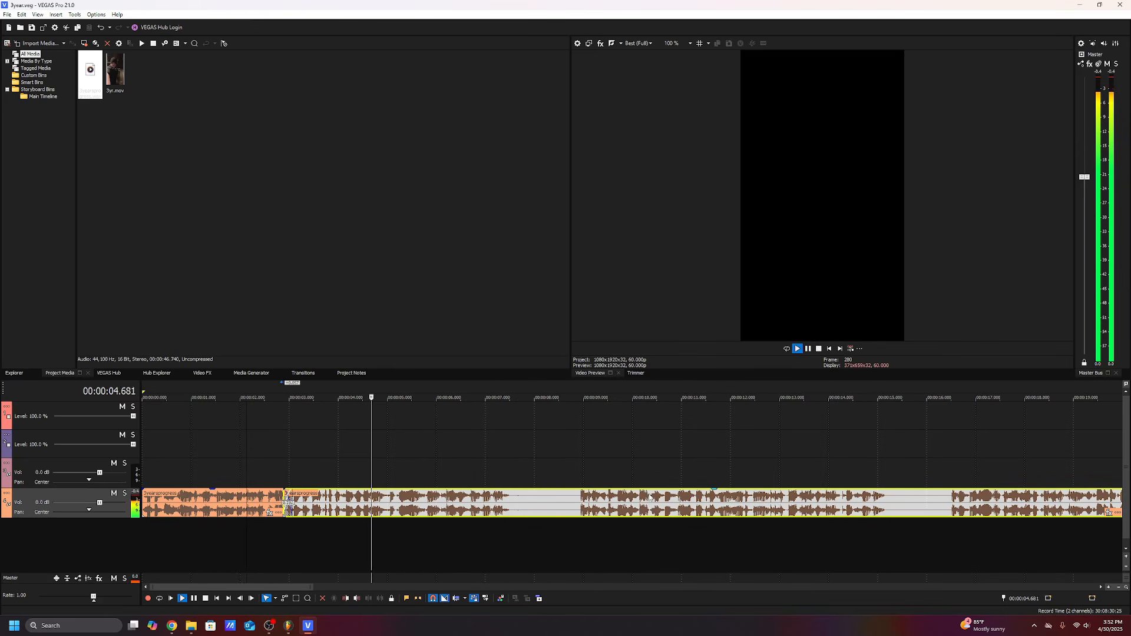
- Move the third voice-over clip against the second with a short crossfade and play back the join
scroll(500, 517, up, 1)
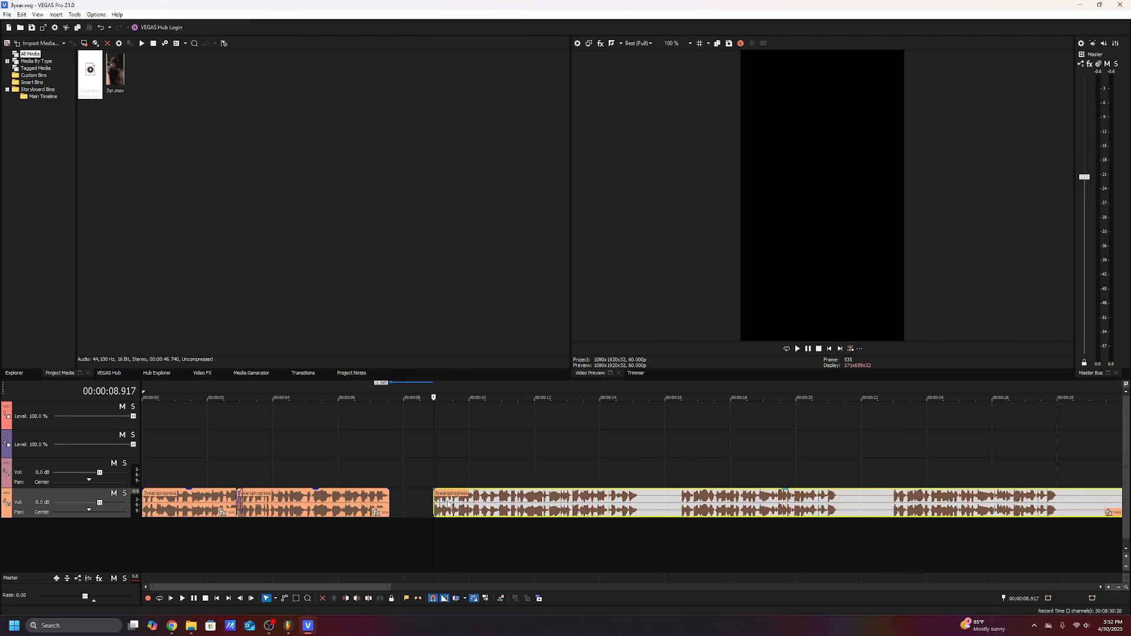
drag(448, 503, 400, 500)
click(362, 471)
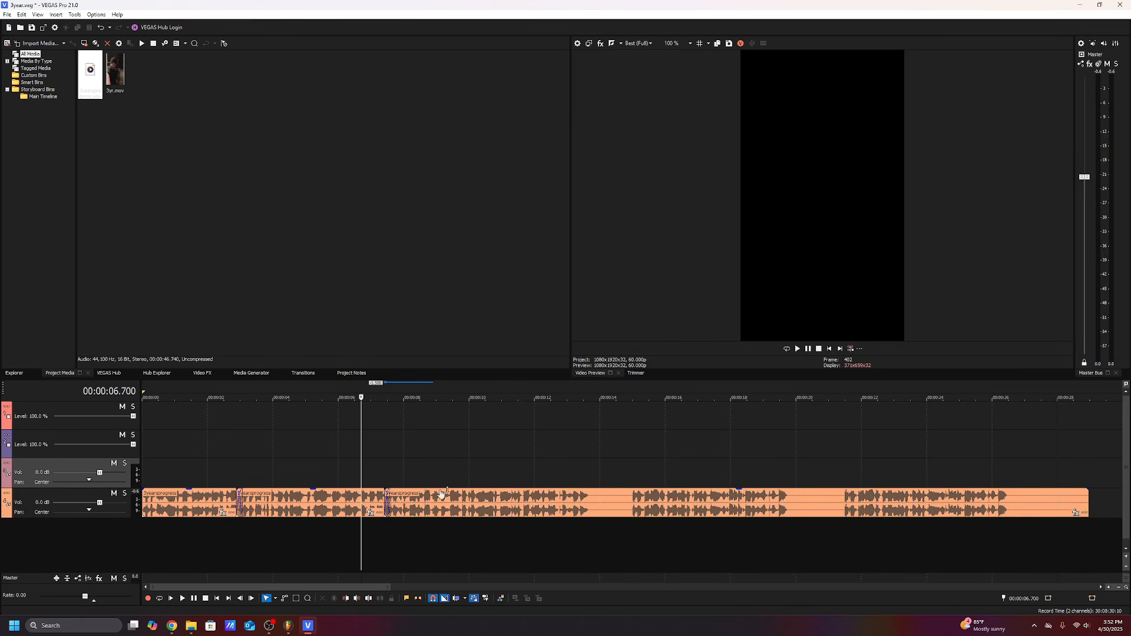
key(space)
scroll(756, 519, up, 3)
scroll(766, 510, down, 3)
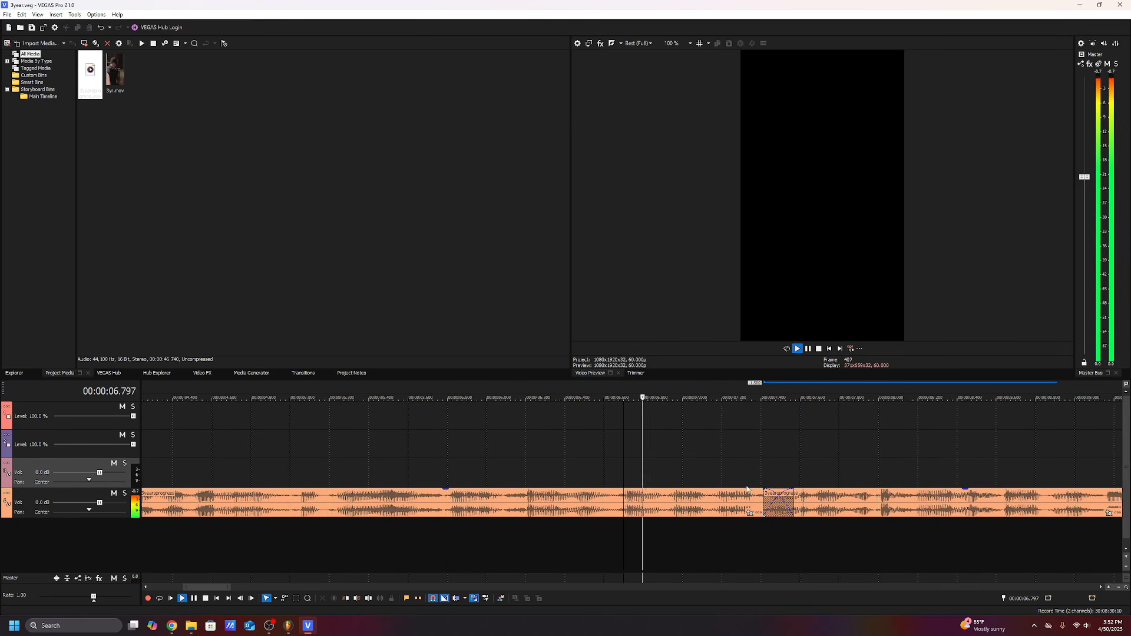
scroll(672, 511, down, 3)
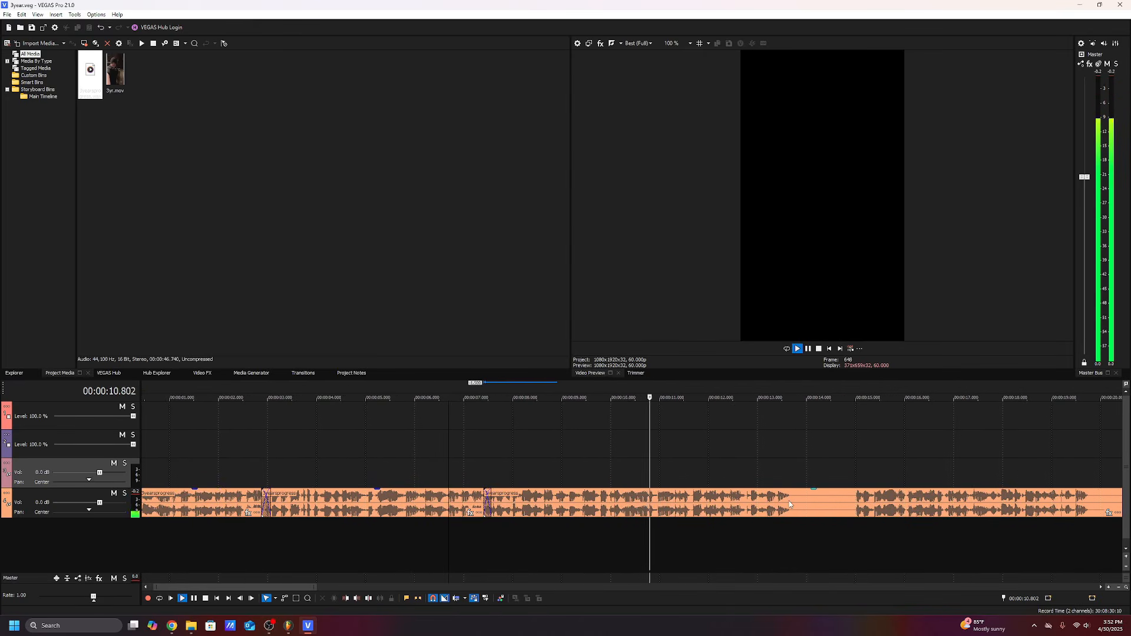
- Move the last voice-over clip from 00:00:21.500 to overlap the third clip's end, and fine-tune the short crossfade during playback
click(685, 503)
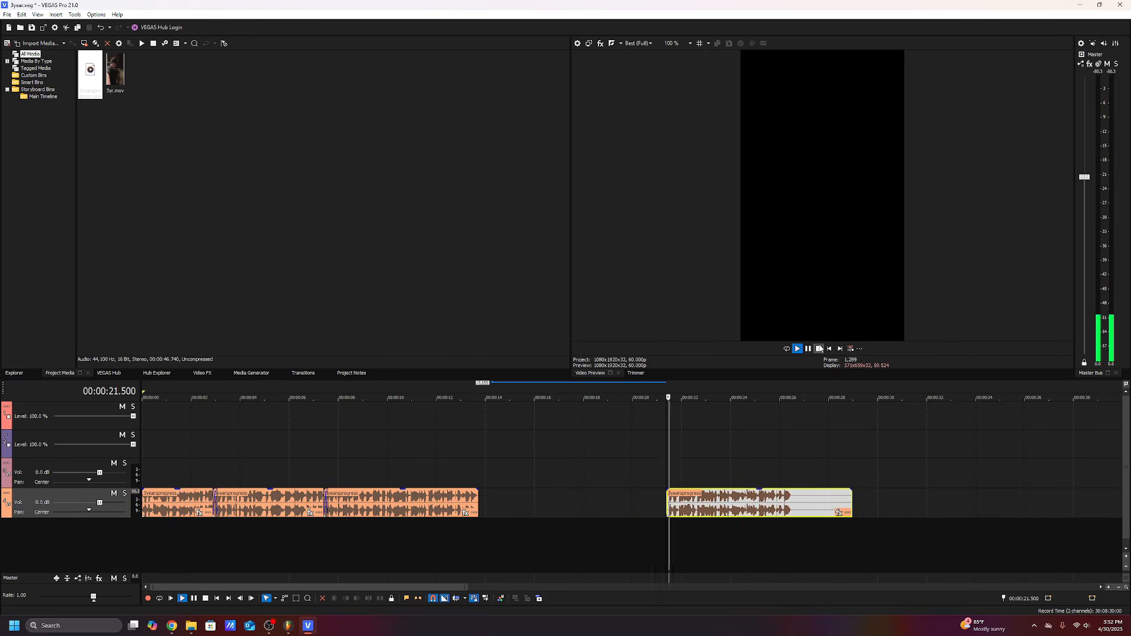
key(space)
drag(682, 502, 491, 501)
click(461, 472)
scroll(462, 473, up, 5)
key(space)
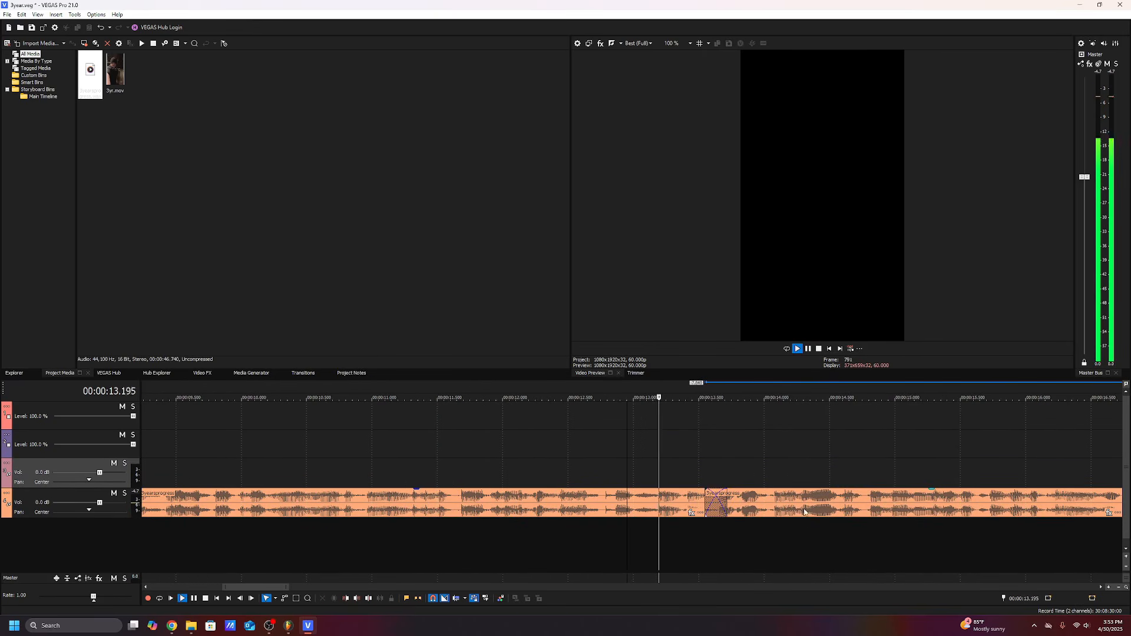
click(759, 507)
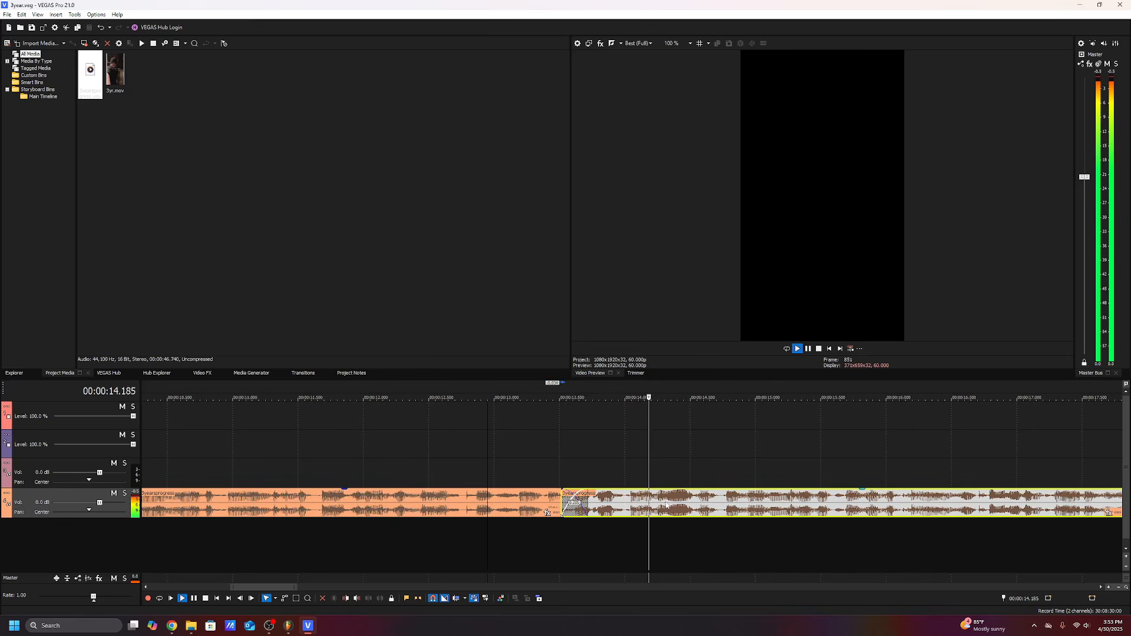
scroll(666, 506, down, 3)
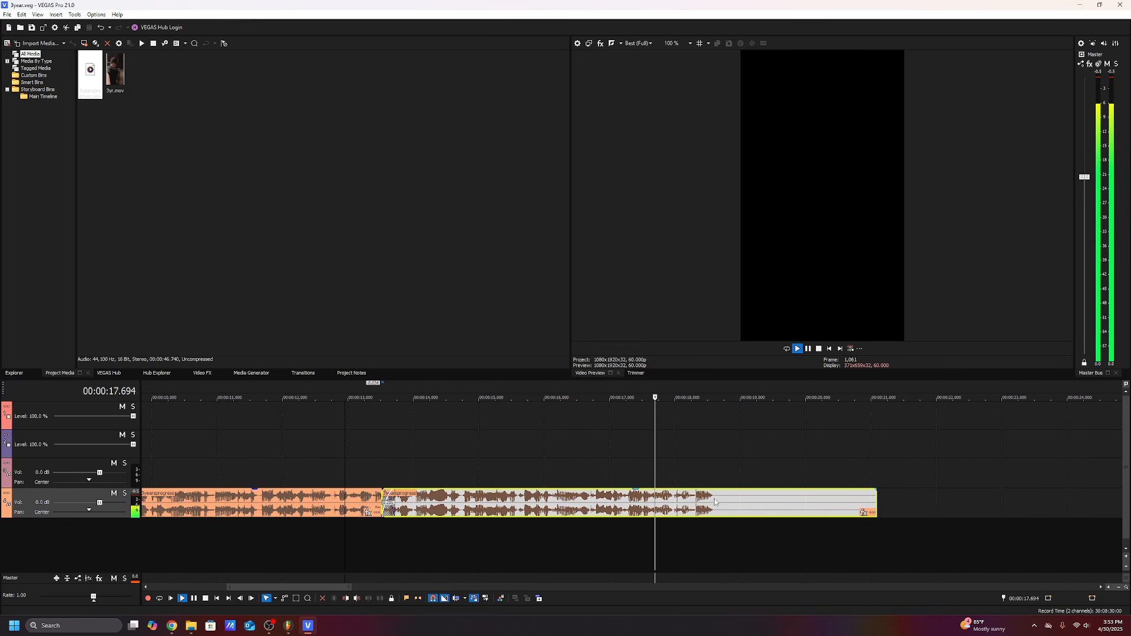
- Split the last voice-over clip at 00:00:18.633, delete the trailing silence and add a short fade-out at the clip's end
click(819, 349)
key(s)
right_click(753, 505)
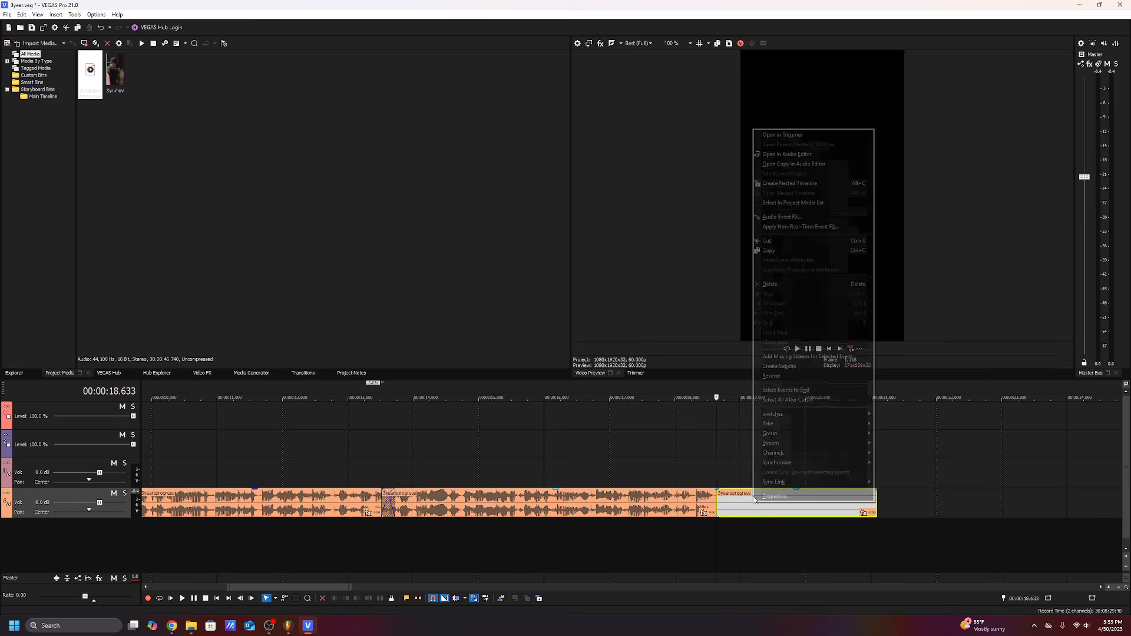
click(780, 285)
drag(716, 490, 708, 496)
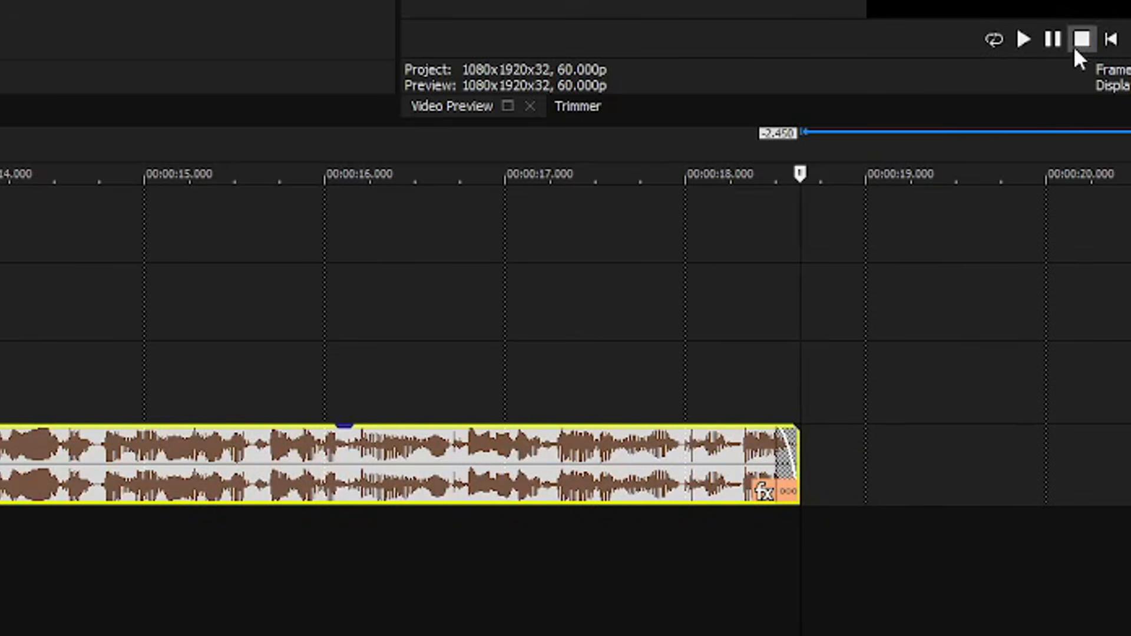
- Play the assembled voice-over from the timeline start to check the pacing and the joins
click(1111, 40)
scroll(245, 370, down, 6)
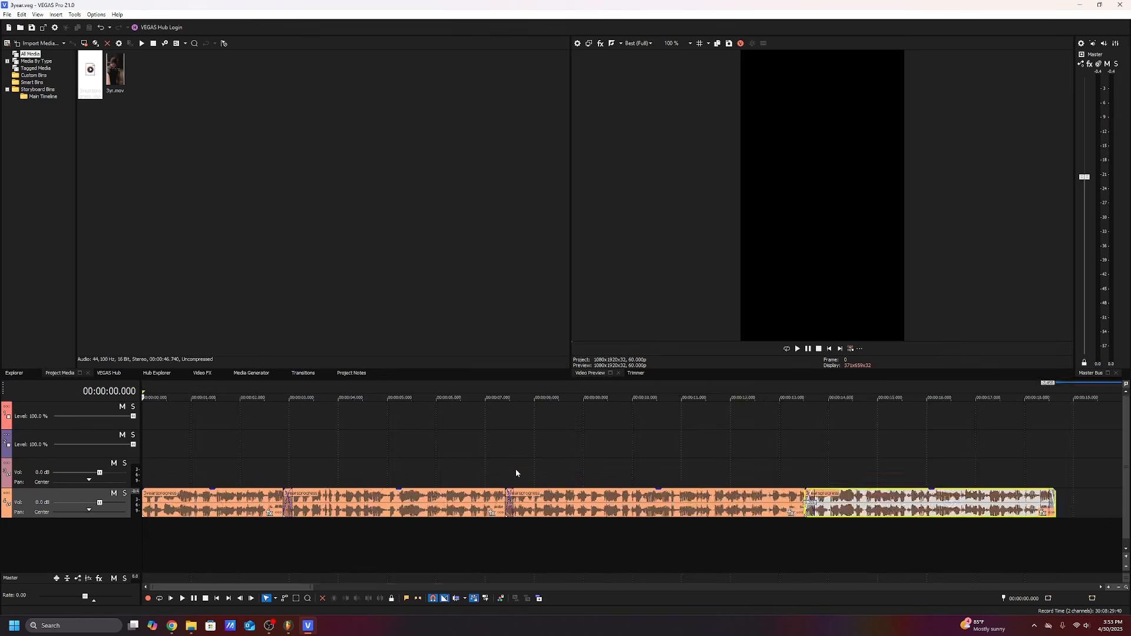
scroll(321, 411, up, 3)
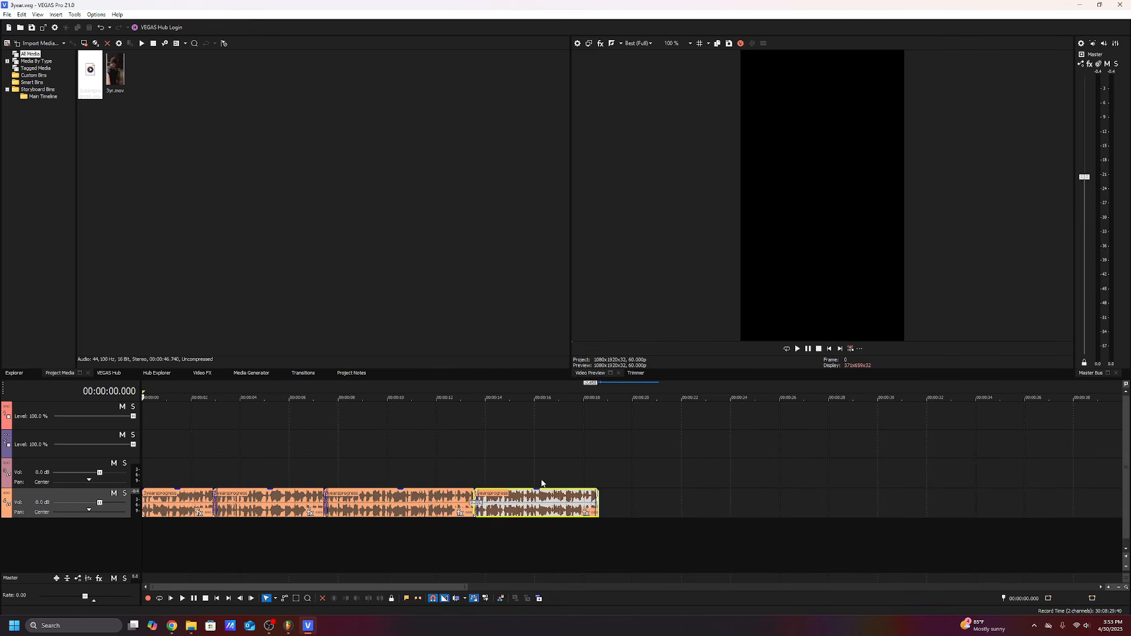
scroll(600, 465, up, 2)
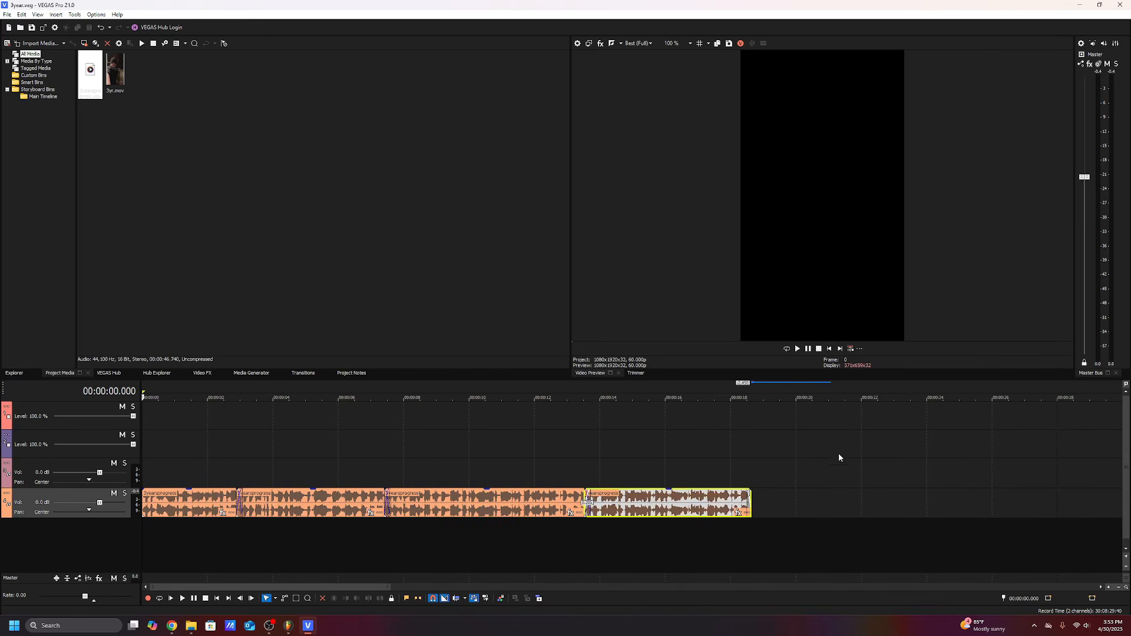
key(space)
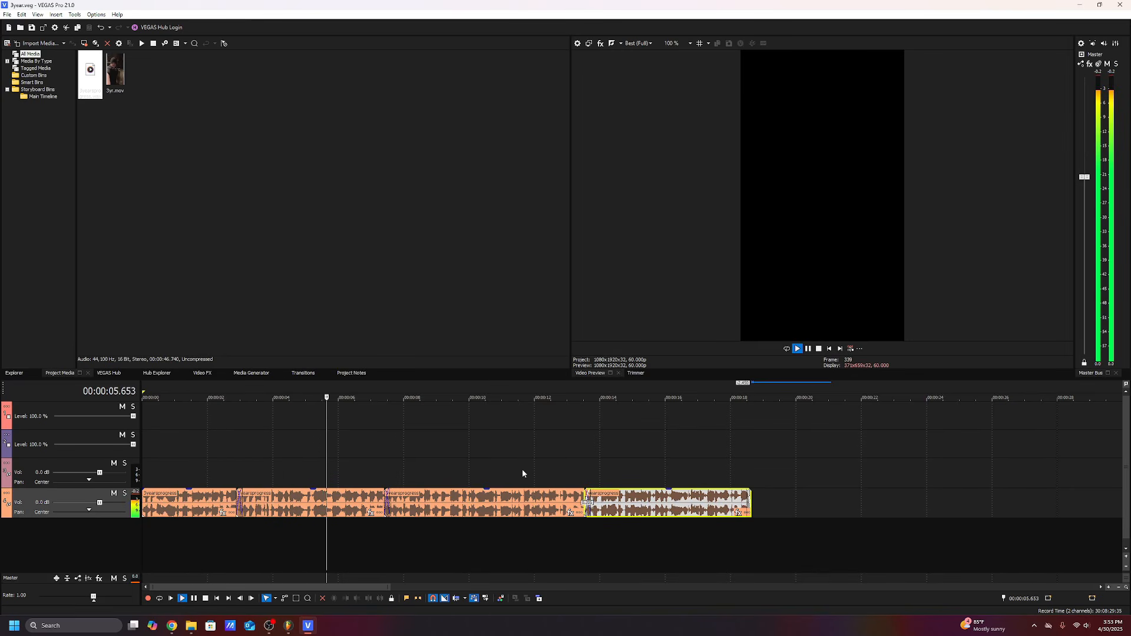
scroll(660, 442, up, 2)
scroll(519, 477, down, 2)
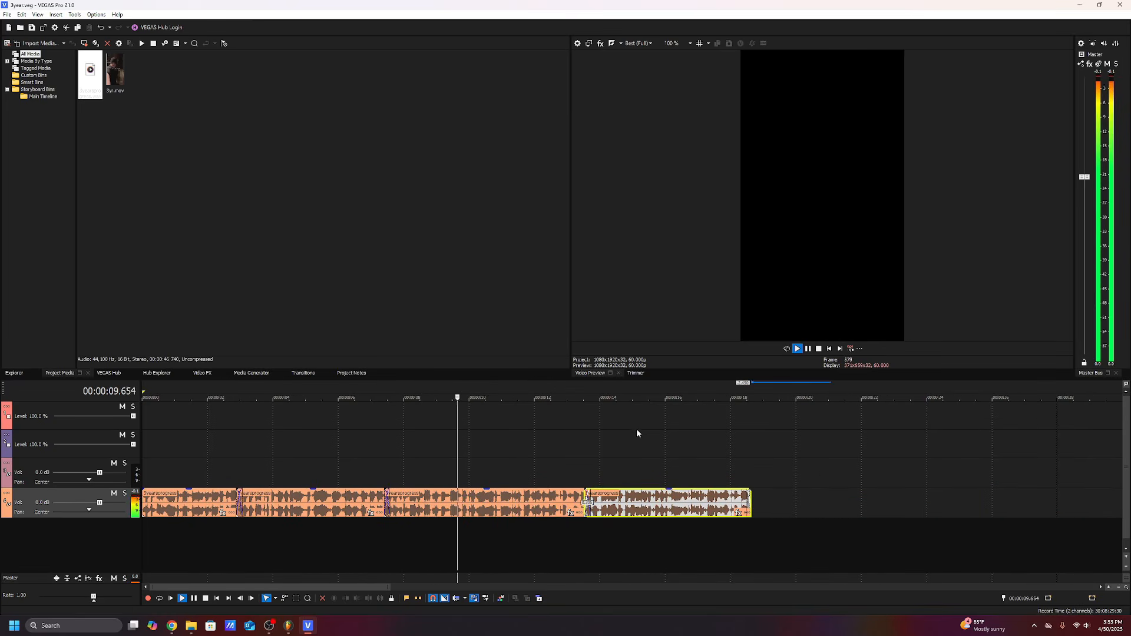
scroll(596, 504, up, 1)
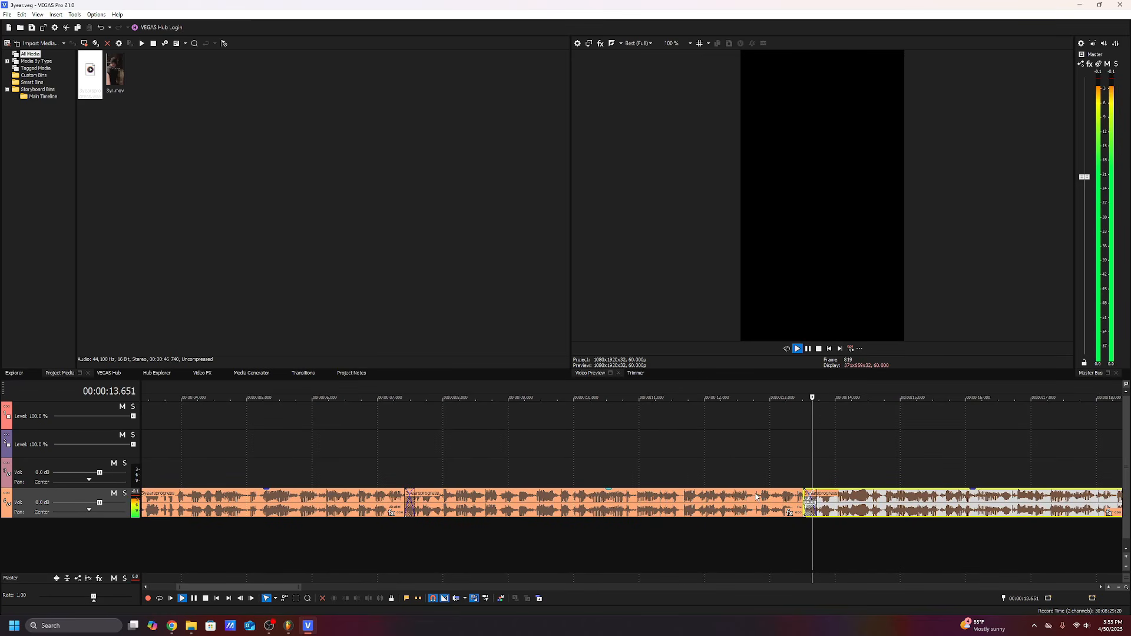
scroll(778, 486, down, 1)
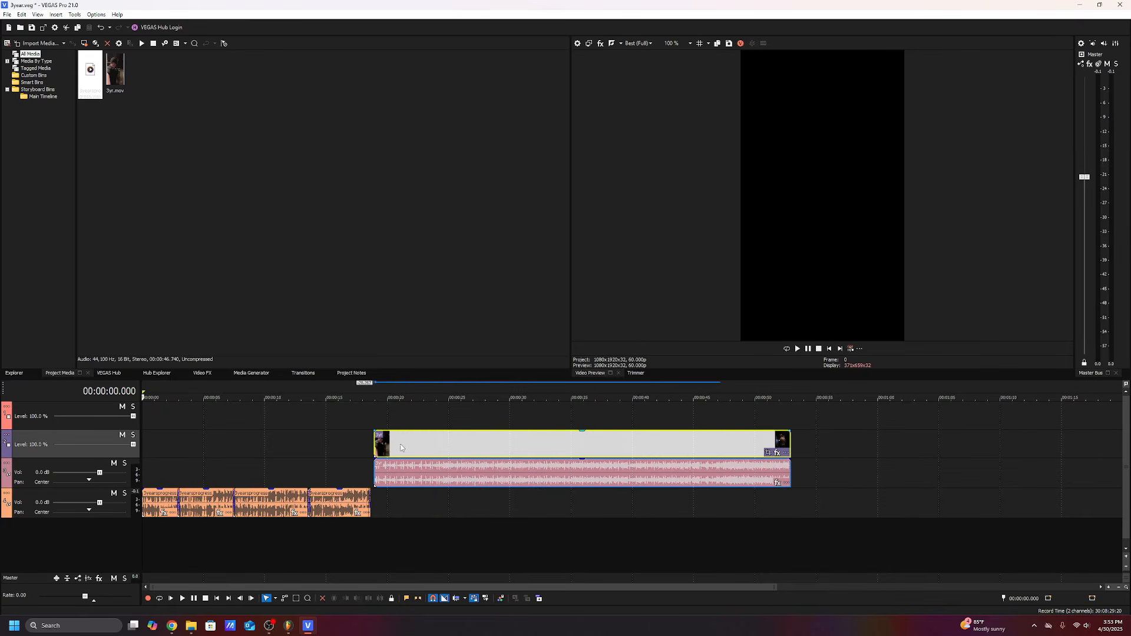
- Duplicate the 3yr.mov clip further along the timeline and move the first copy back above the voice-over
click(400, 448)
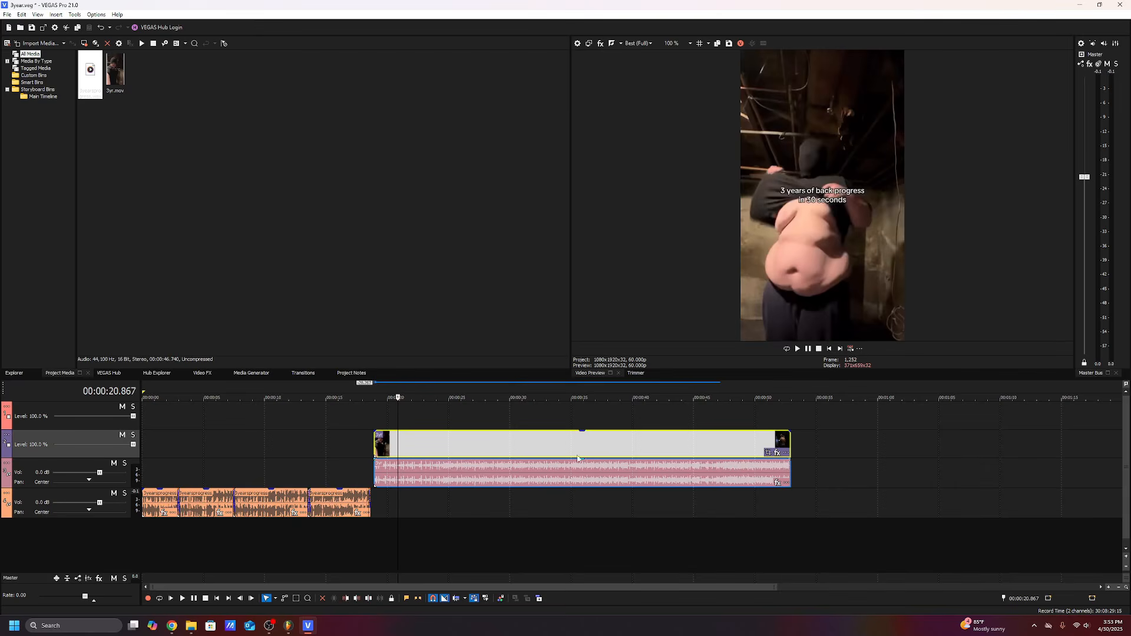
drag(488, 443, 1027, 442)
key(ctrl+c)
key(ctrl+v)
click(719, 434)
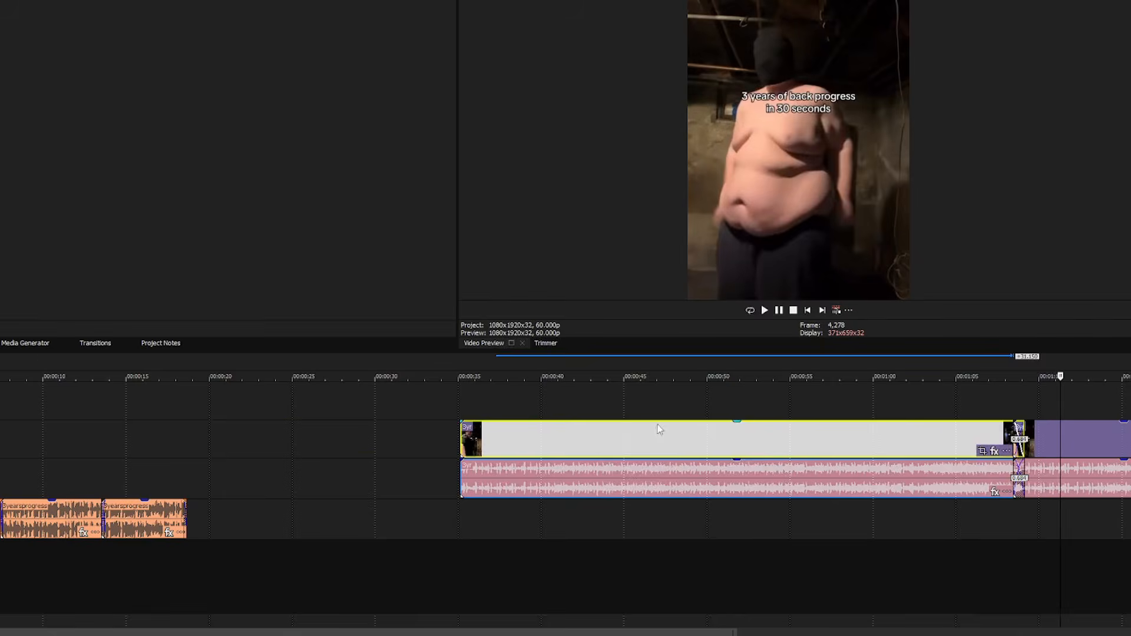
drag(658, 429, 135, 420)
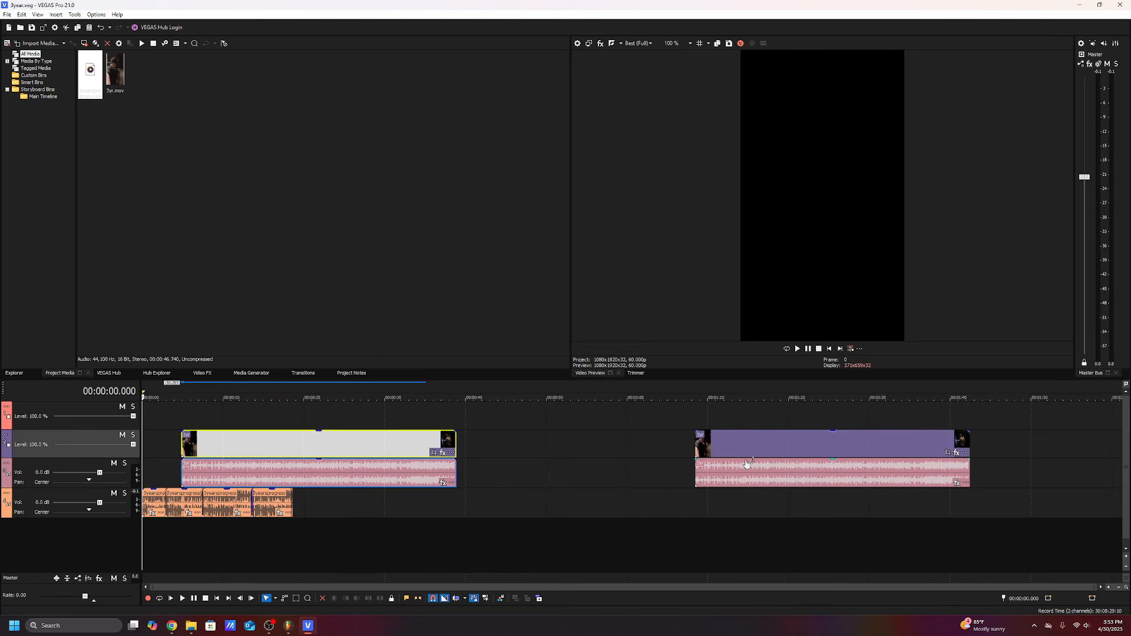
- Lower the audio gain of both 3yr.mov copies to silence
drag(747, 461, 746, 508)
click(750, 470)
click(744, 443)
drag(334, 460, 334, 516)
- Align the first 3yr.mov copy with the timeline start, above the voice-over
click(299, 444)
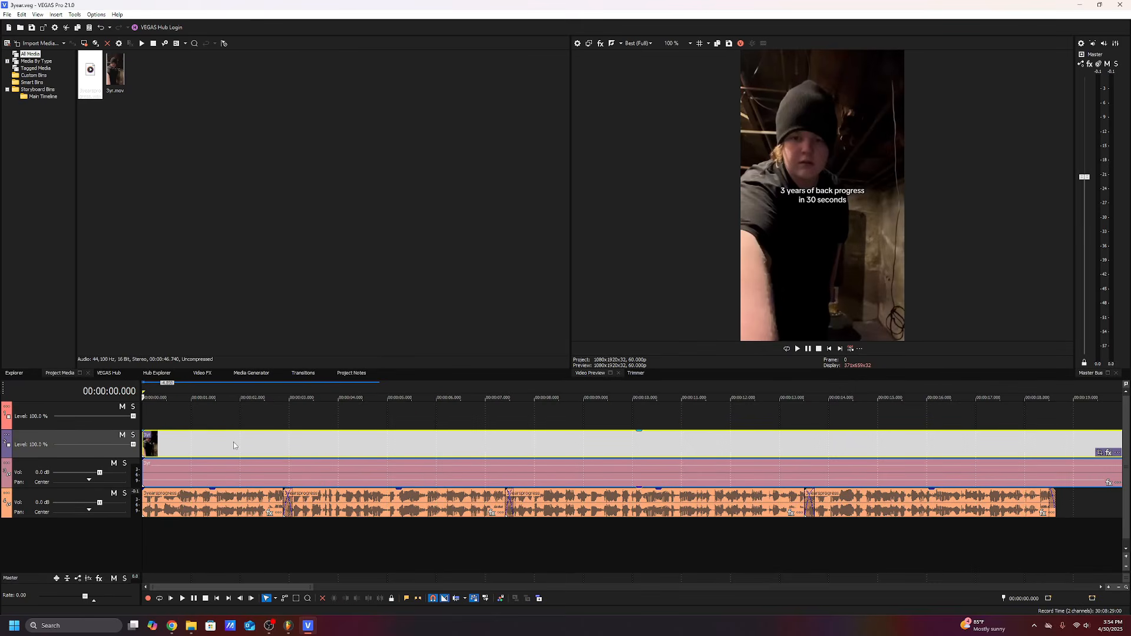
drag(234, 442, 269, 445)
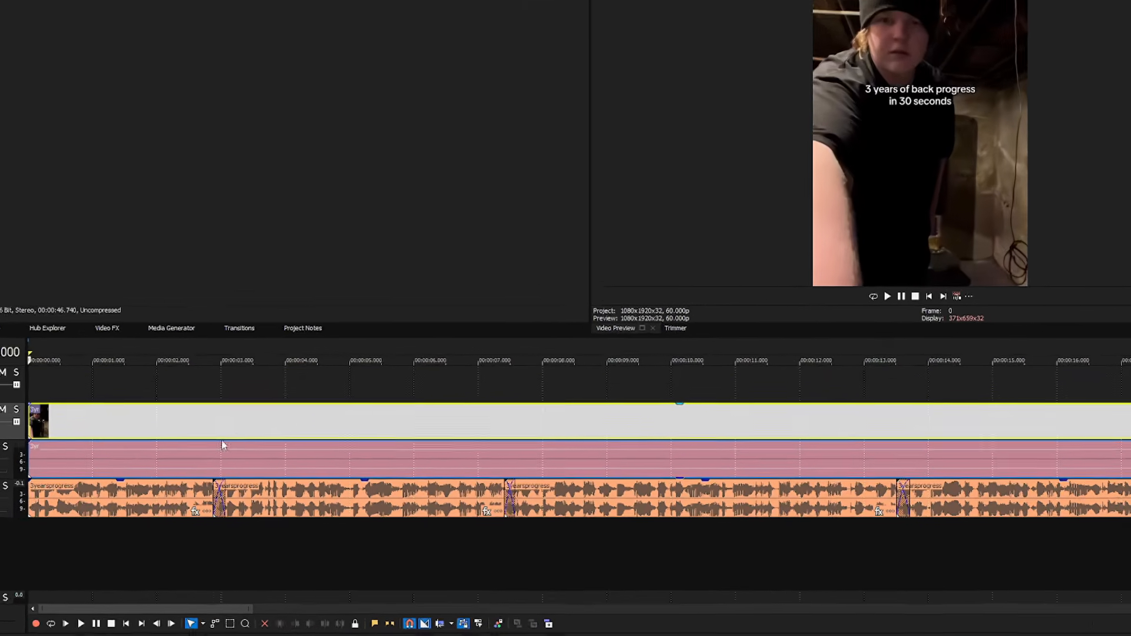
- Trim the intro off the first 3yr.mov copy and cut its shirtless turning shot at 00:00:01.617
drag(258, 448, 200, 446)
click(141, 403)
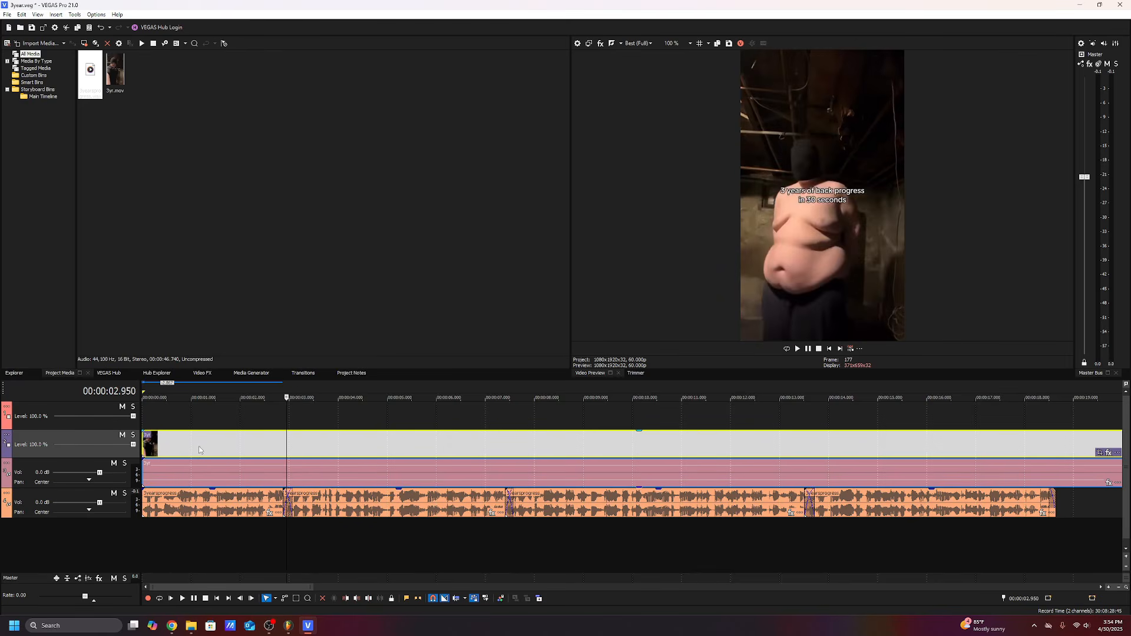
click(199, 447)
click(319, 461)
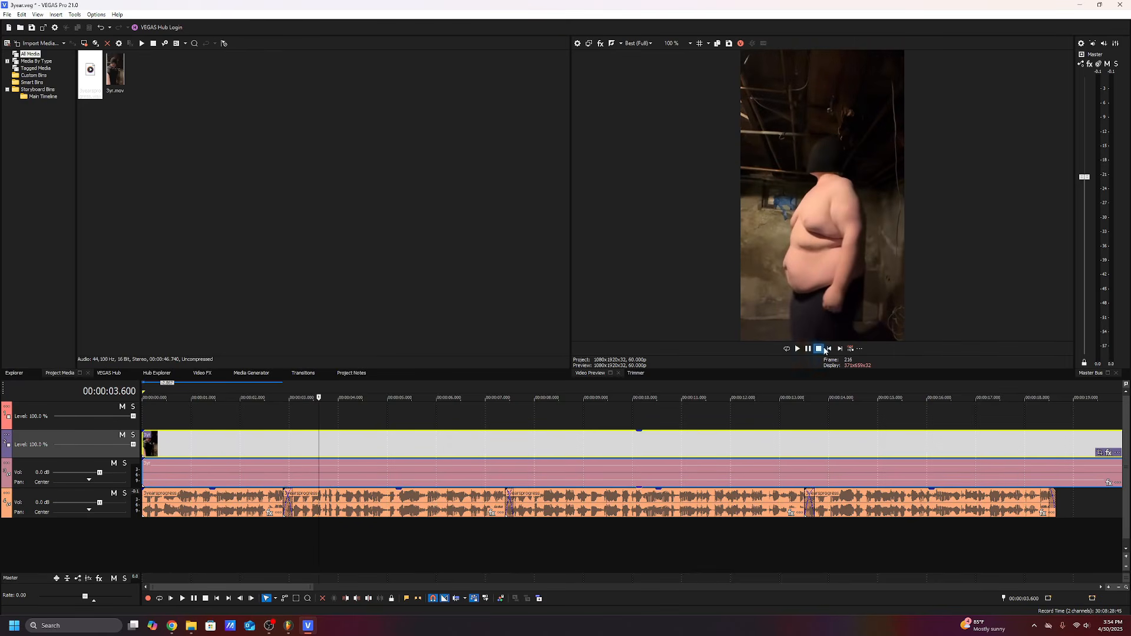
click(142, 452)
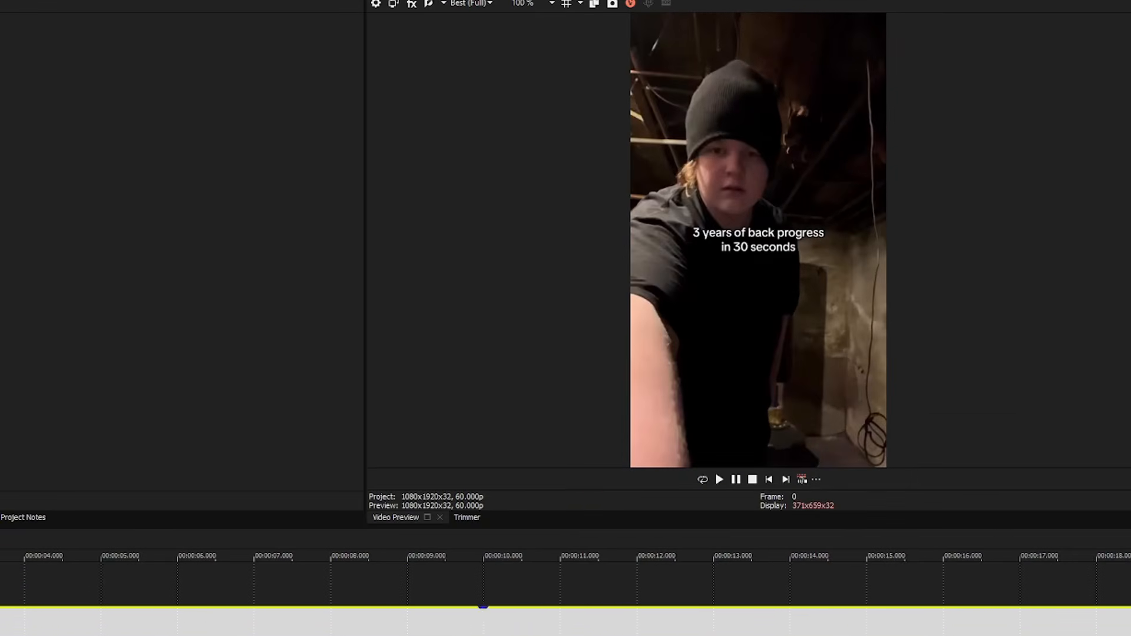
mouse_move(158, 449)
mouse_down()
mouse_move(323, 450)
mouse_move(153, 453)
mouse_up()
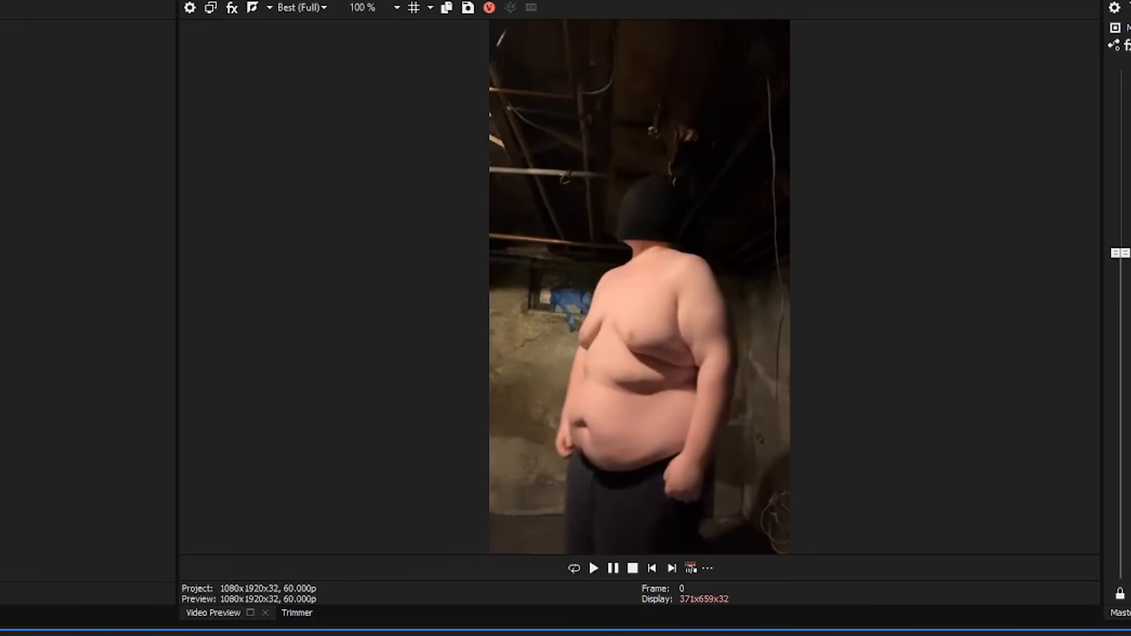
click(594, 568)
click(633, 568)
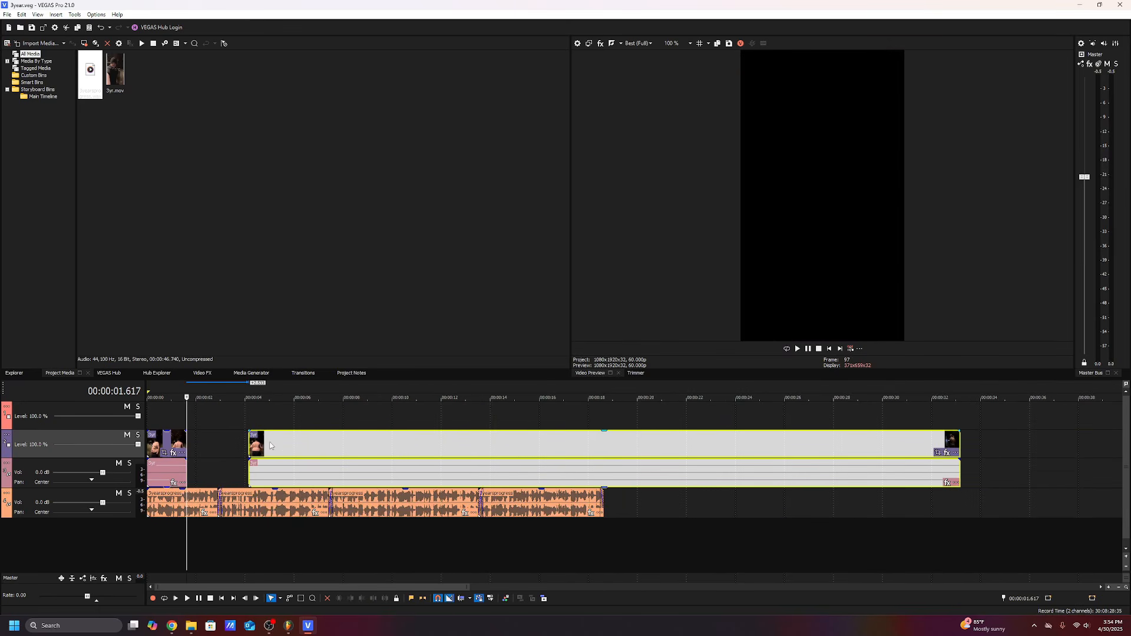
- Place the gym back-pose footage directly after the first shot and delete the excess beyond 00:00:02.867
click(600, 448)
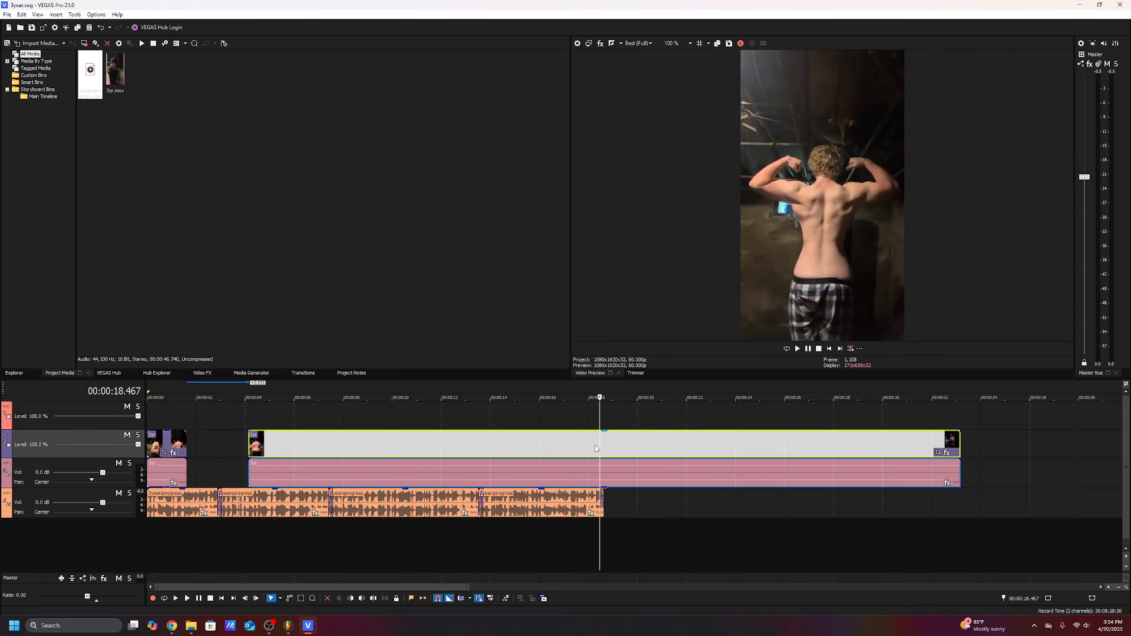
drag(599, 444, 924, 473)
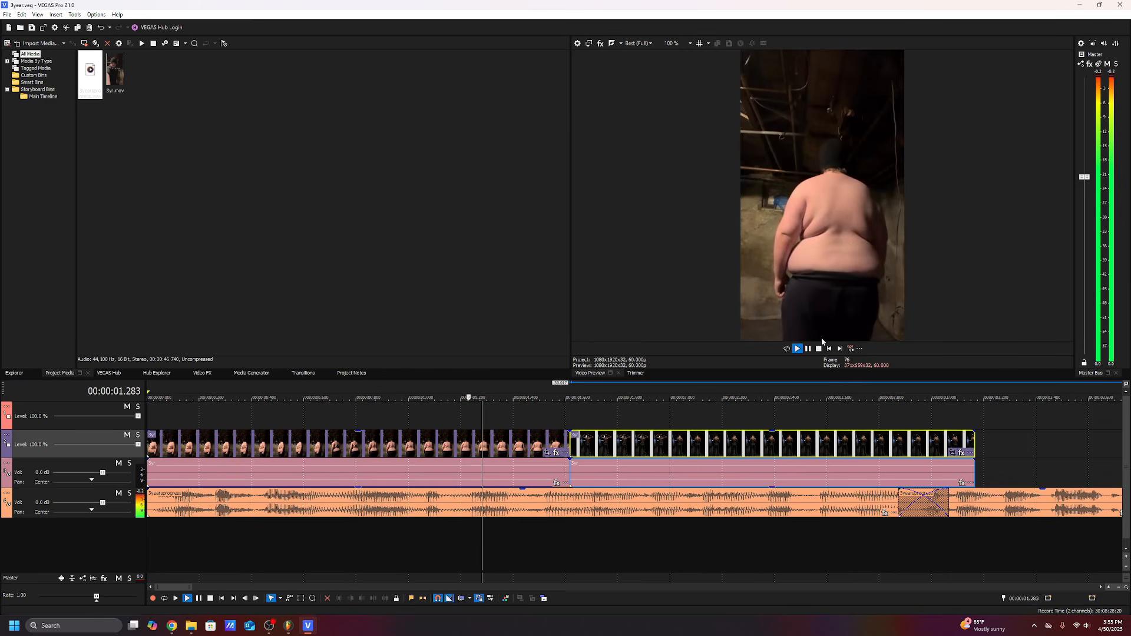
right_click(920, 445)
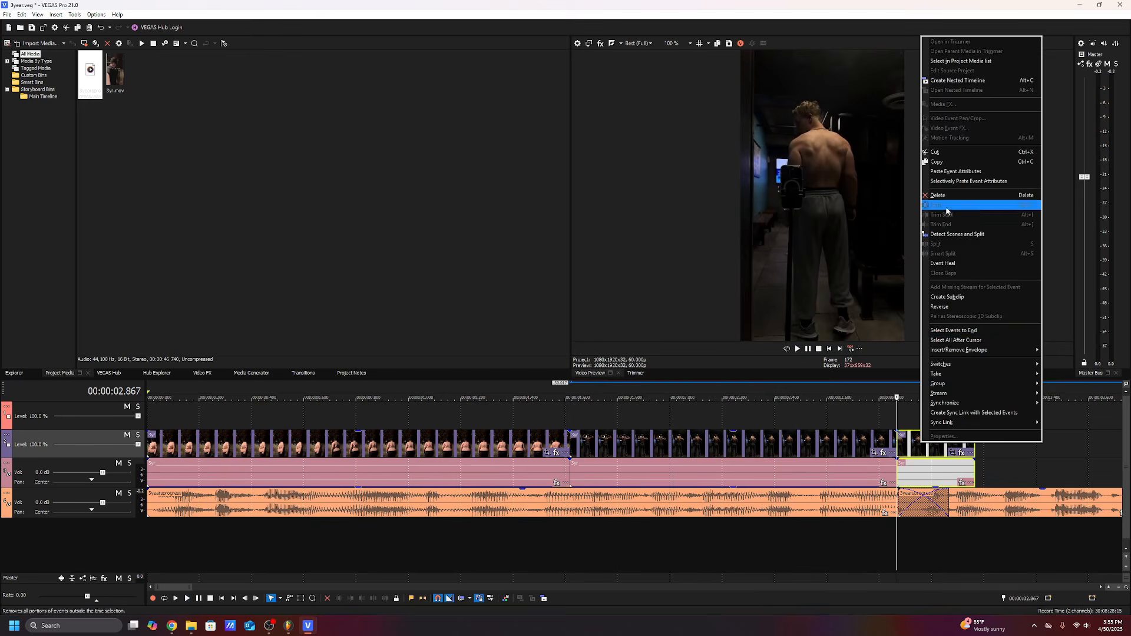
click(947, 195)
- Play the two shots from the timeline start to check their timing against the first voice-over line
scroll(847, 477, down, 3)
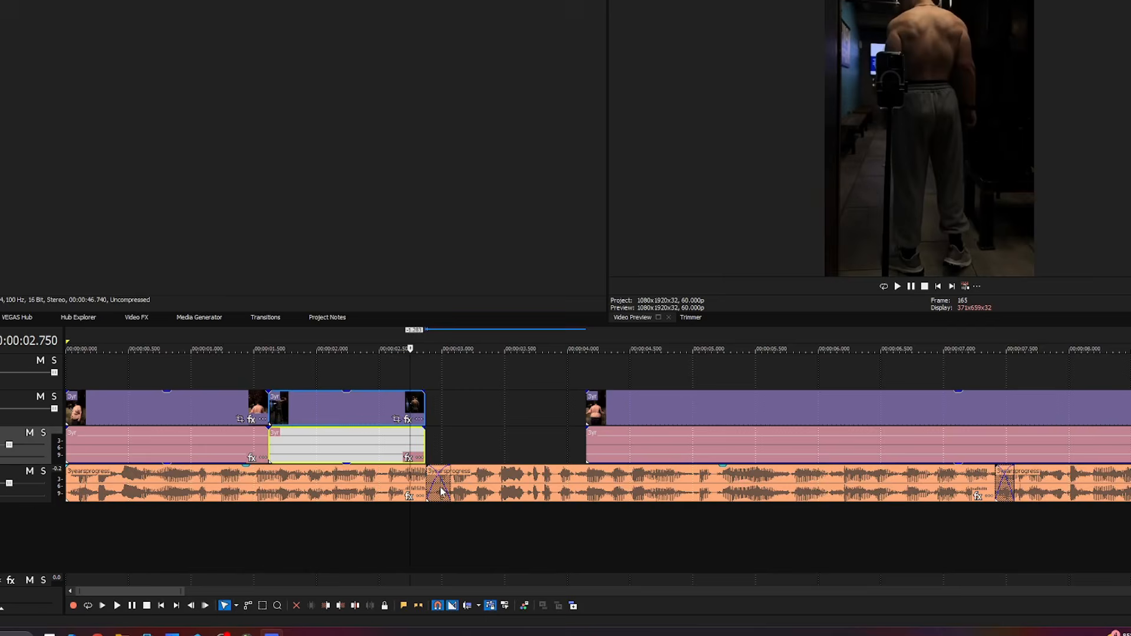
scroll(441, 492, down, 2)
scroll(566, 463, up, 3)
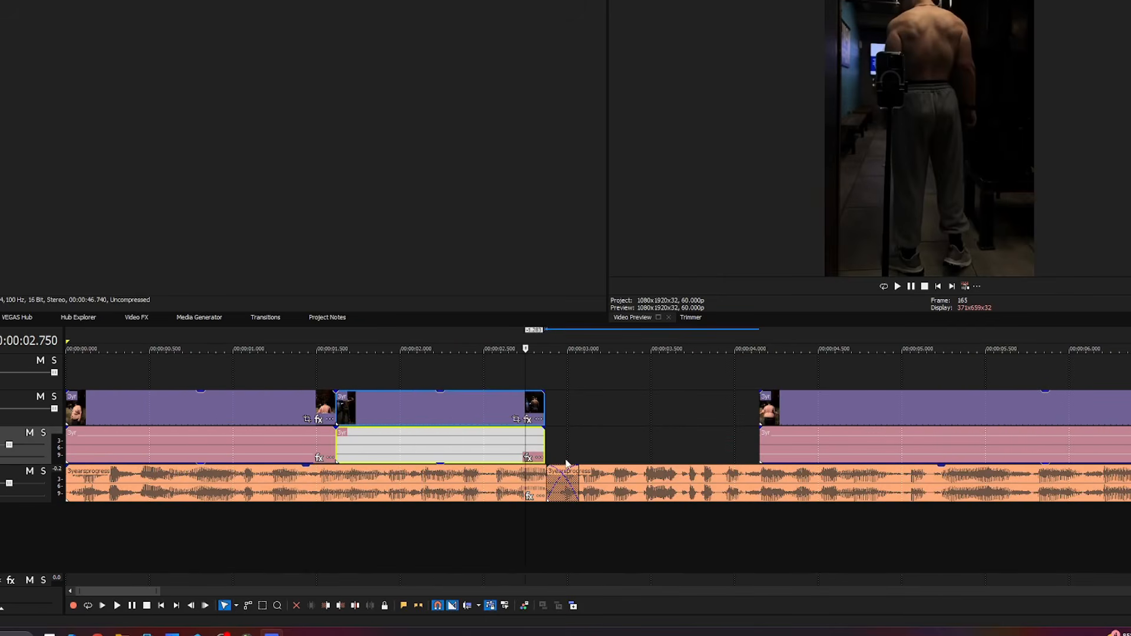
click(937, 289)
key(space)
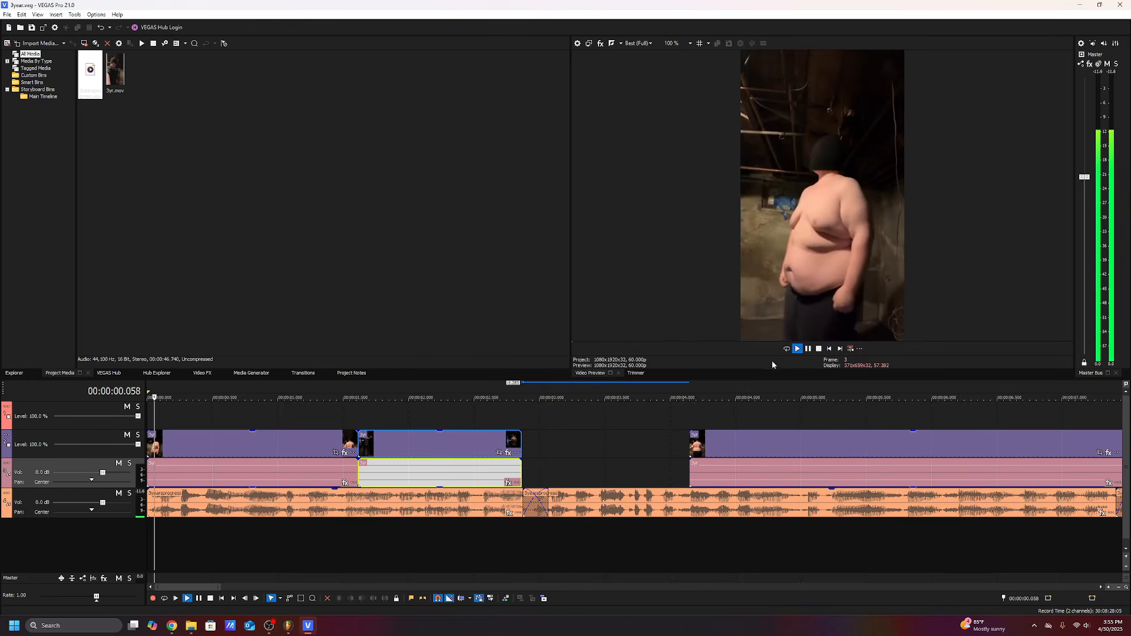
scroll(836, 464, up, 3)
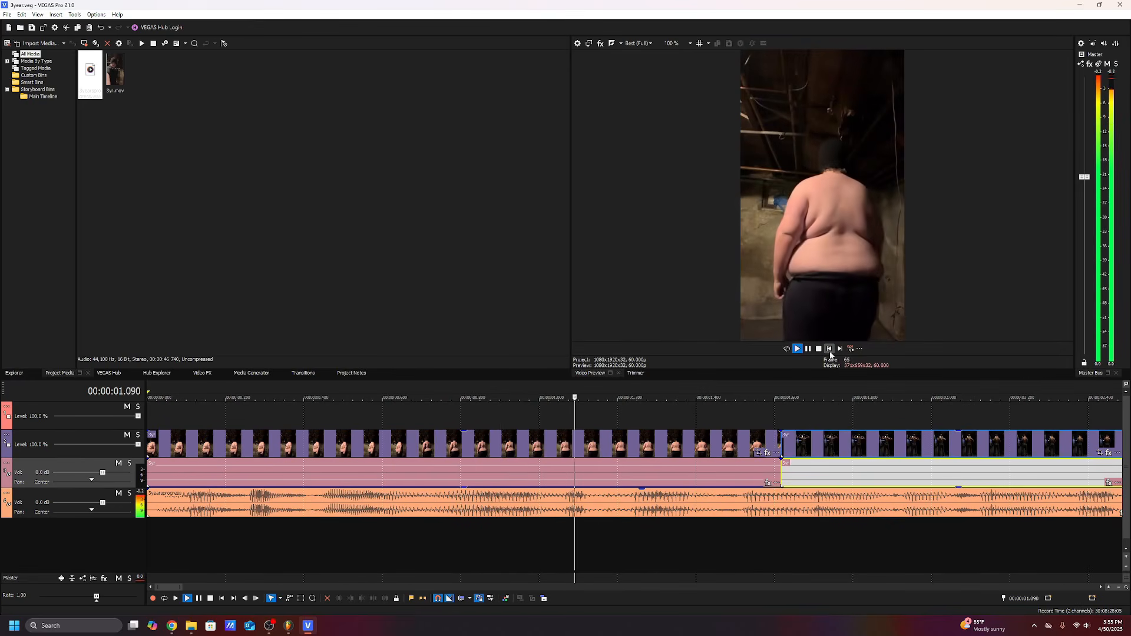
key(space)
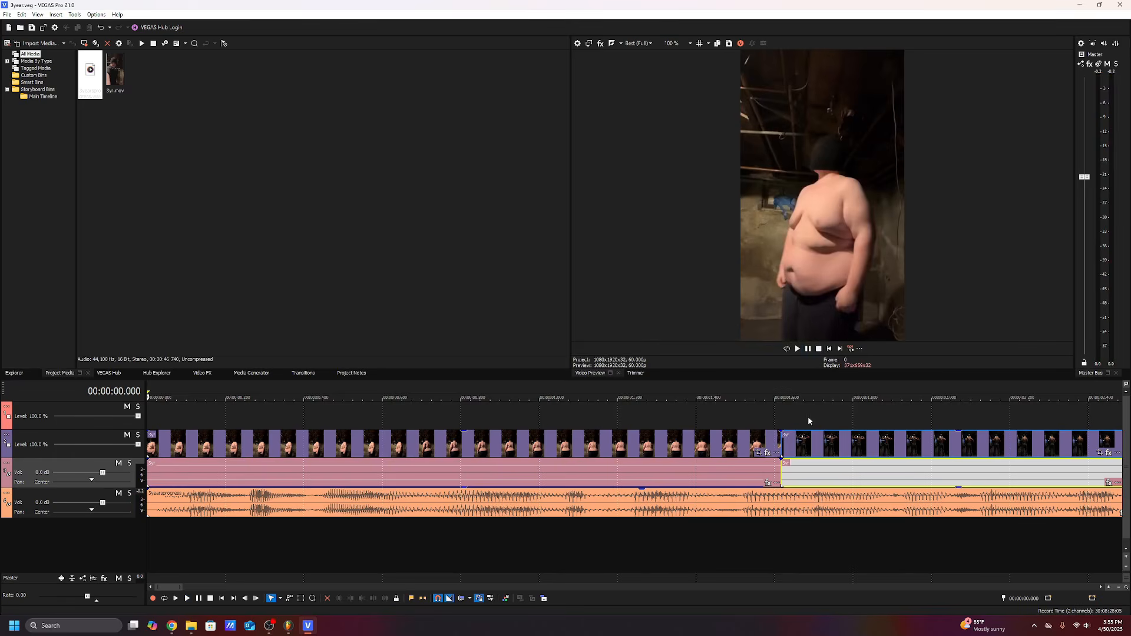
- Shorten the first shot, time-stretch it to 83.5% speed so it meets the gym shot, and replay it
click(768, 443)
drag(769, 409, 494, 416)
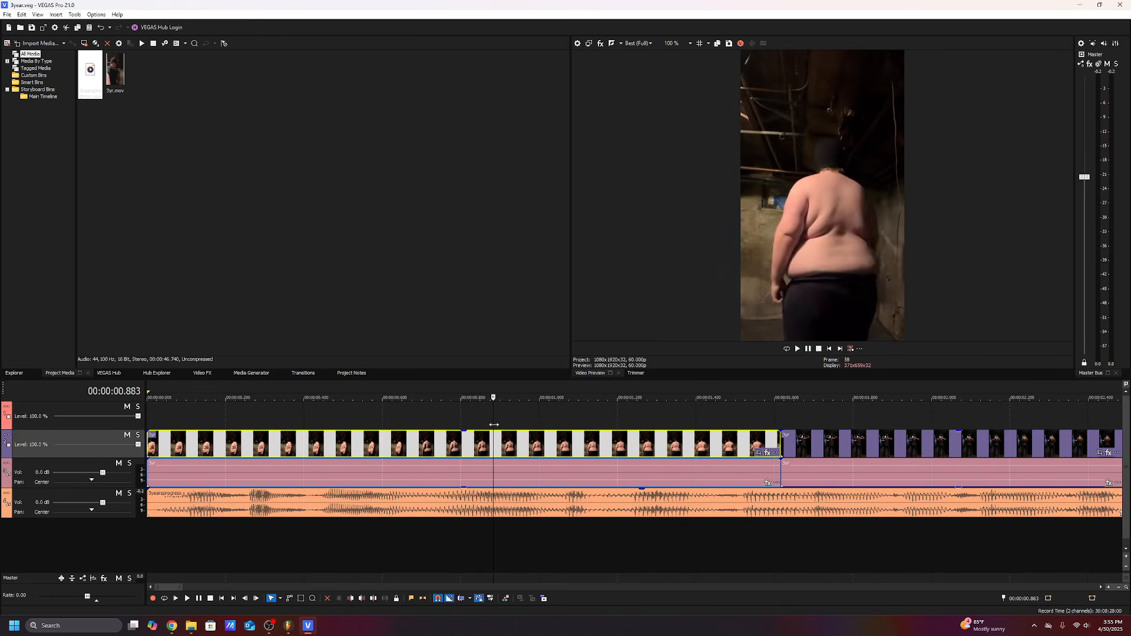
mouse_move(778, 442)
mouse_down()
mouse_move(601, 427)
mouse_move(735, 421)
mouse_move(677, 421)
mouse_move(715, 443)
mouse_move(780, 442)
mouse_up()
click(830, 350)
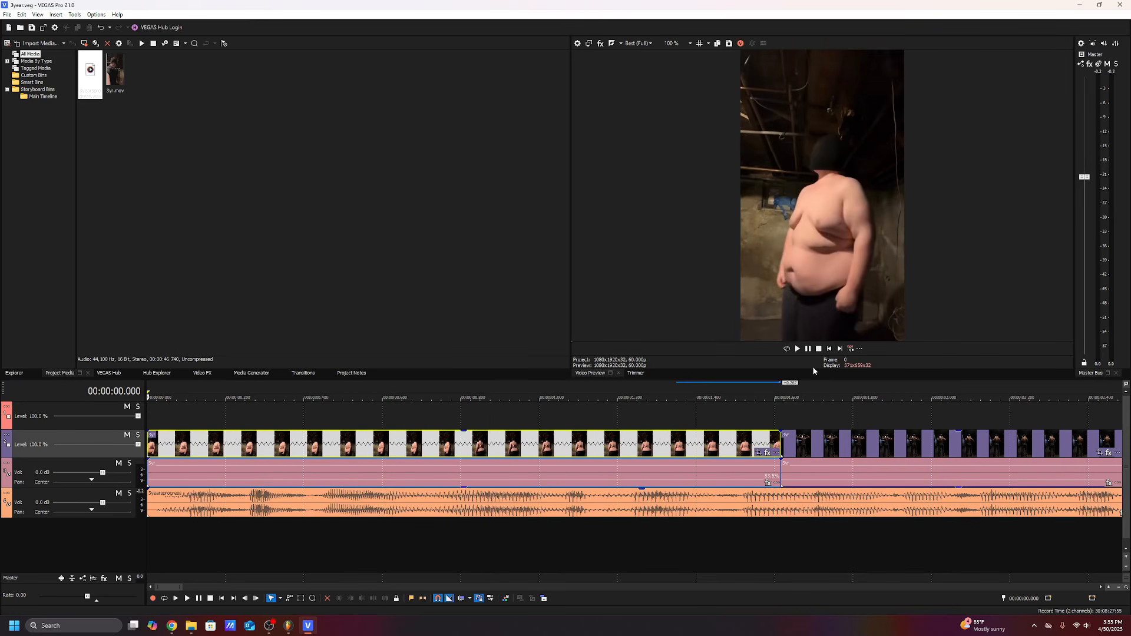
scroll(454, 459, down, 2)
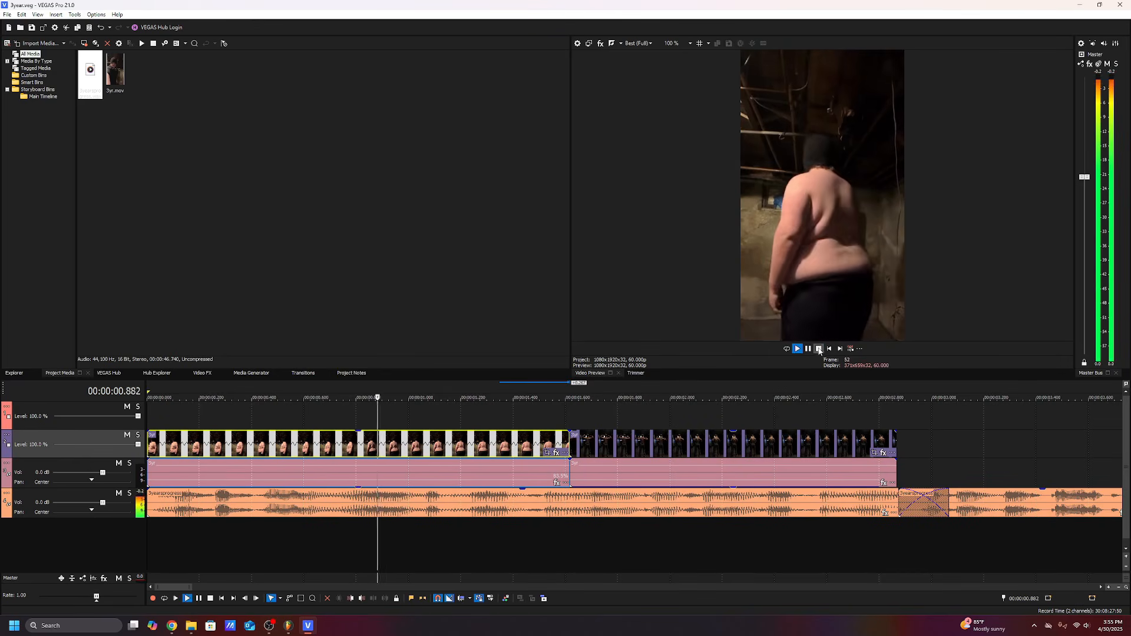
- Review the resample and playback-rate properties of the slowed first shot and replay it
right_click(323, 445)
click(365, 440)
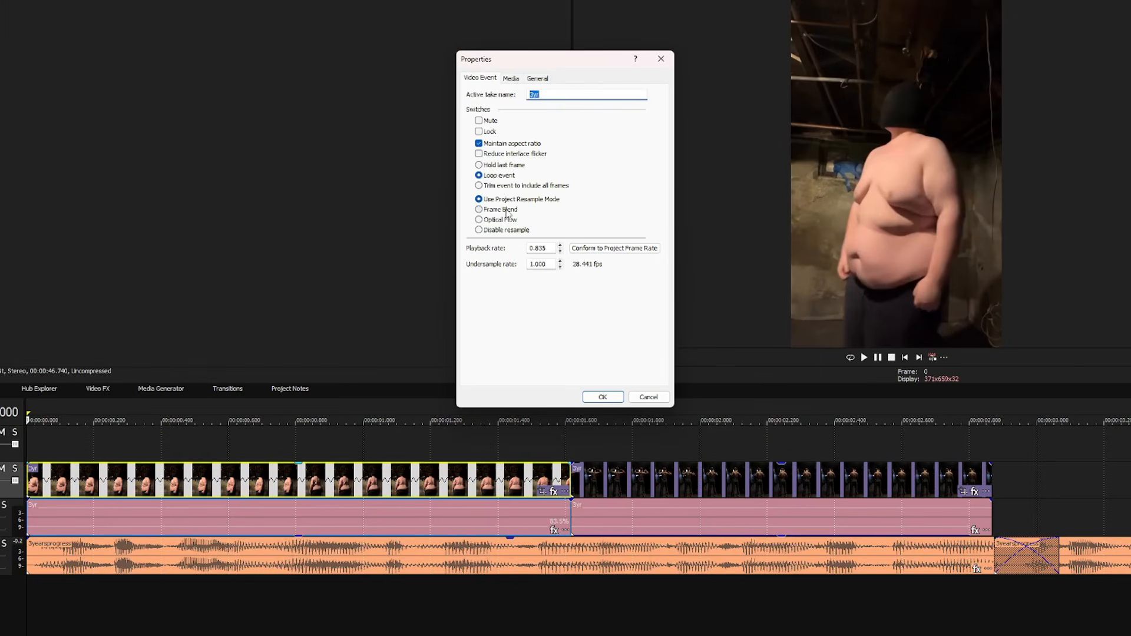
click(604, 397)
key(space)
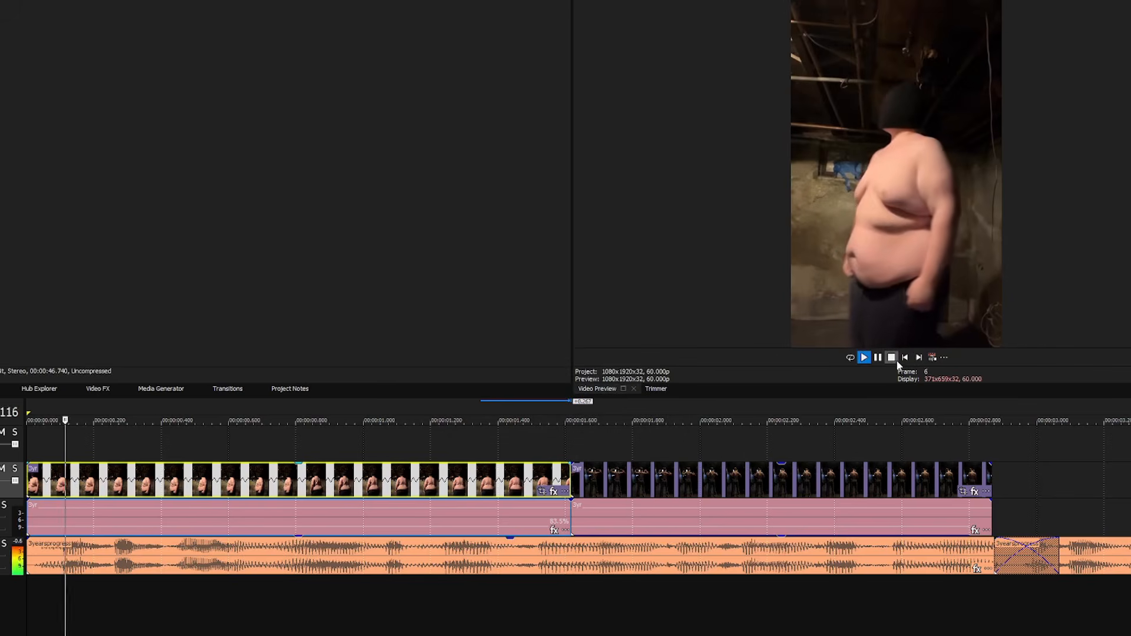
click(892, 358)
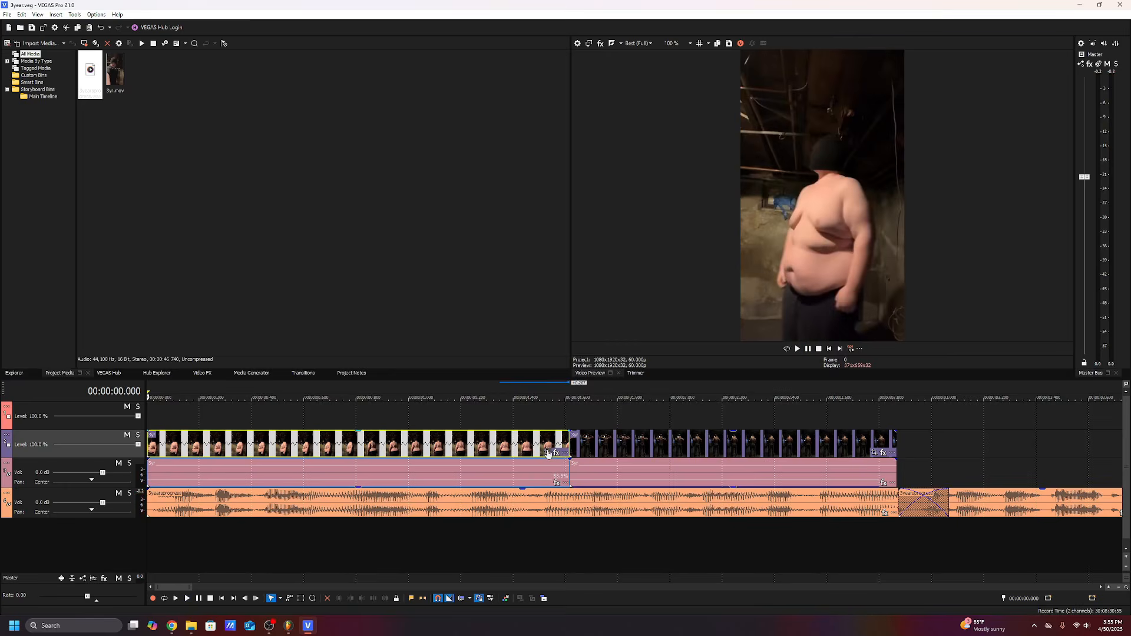
- Zoom into the first shot at its start with a centred Pan/Crop frame of about 438 × 779
click(542, 491)
drag(452, 153, 440, 172)
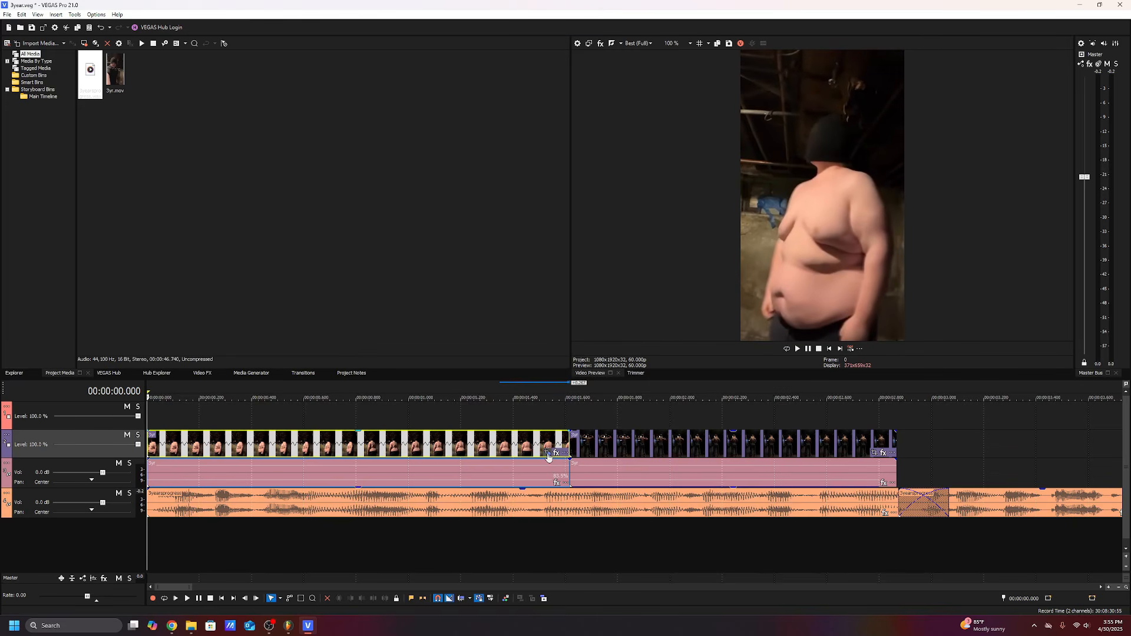
click(547, 454)
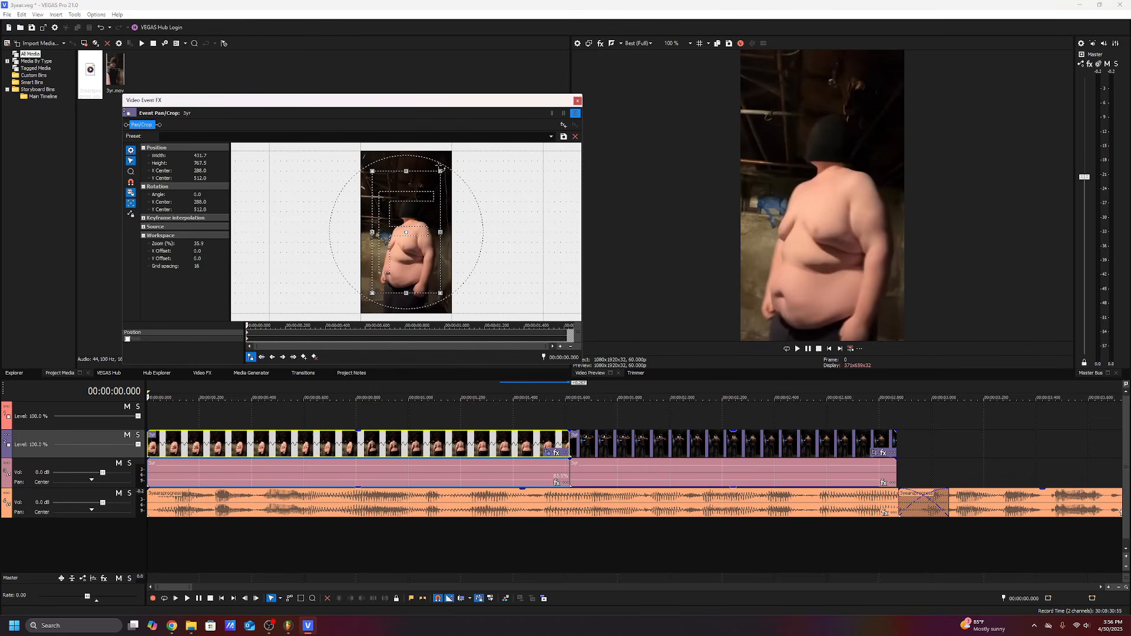
- Add a Pan/Crop keyframe at 00:00:01.600 of the first shot with a wider frame of about 494 × 879
click(557, 325)
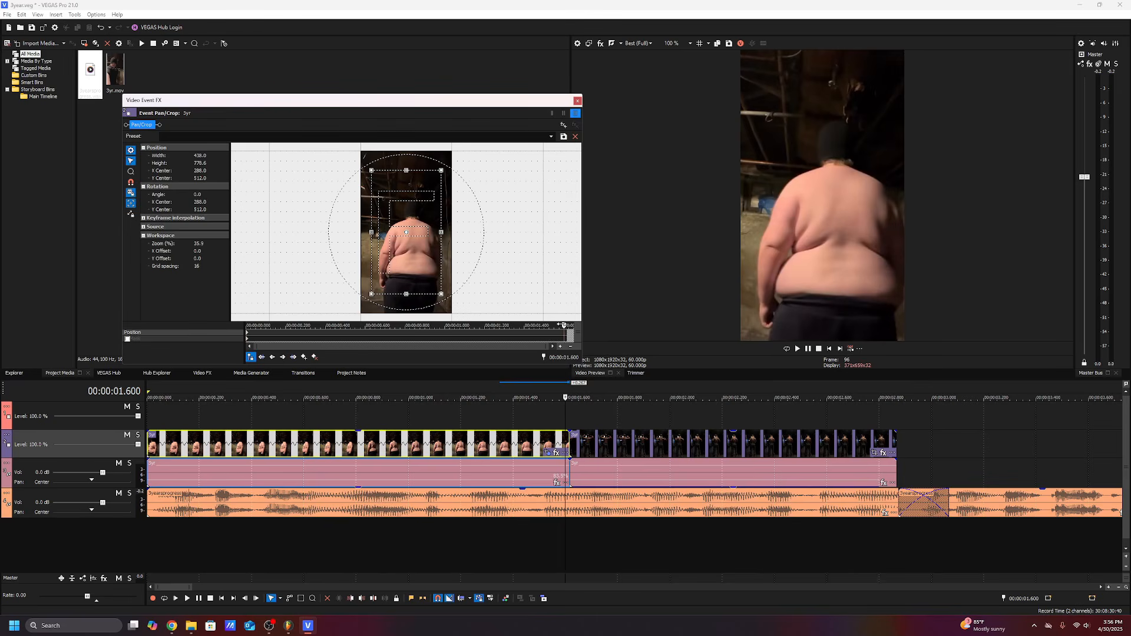
mouse_move(564, 324)
mouse_down()
mouse_move(237, 321)
mouse_move(548, 327)
mouse_up()
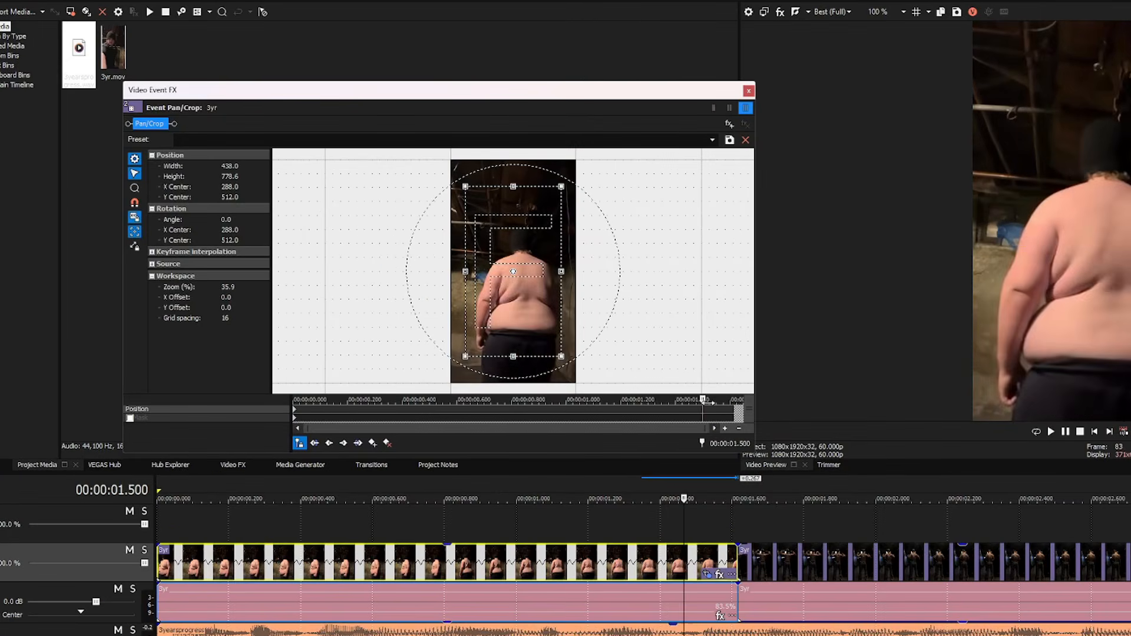
drag(711, 403, 726, 403)
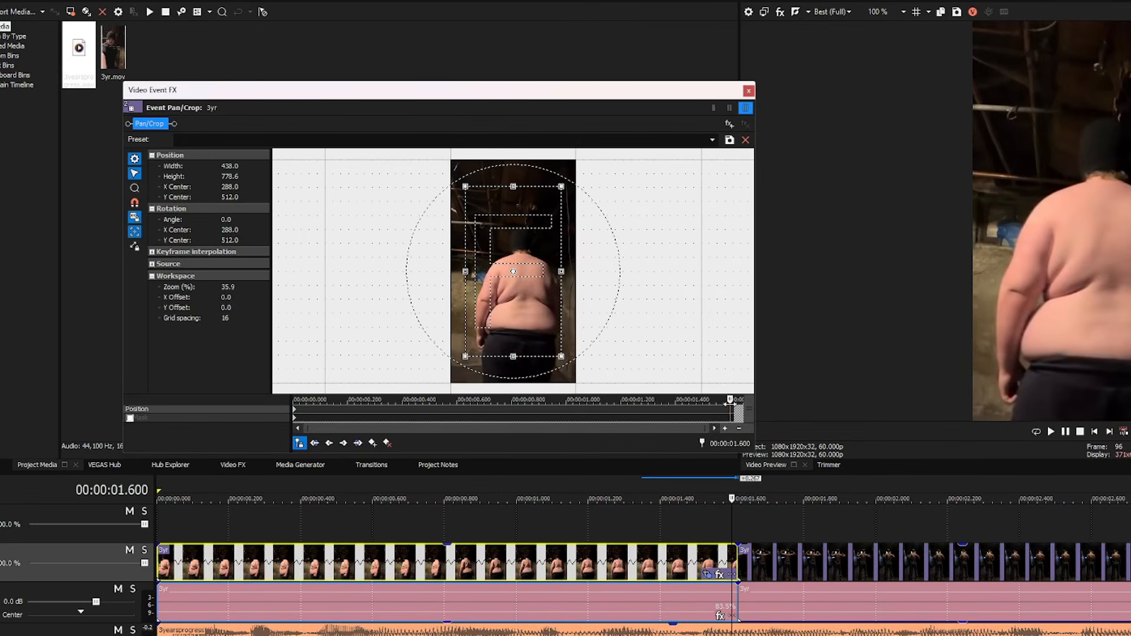
drag(570, 190, 577, 177)
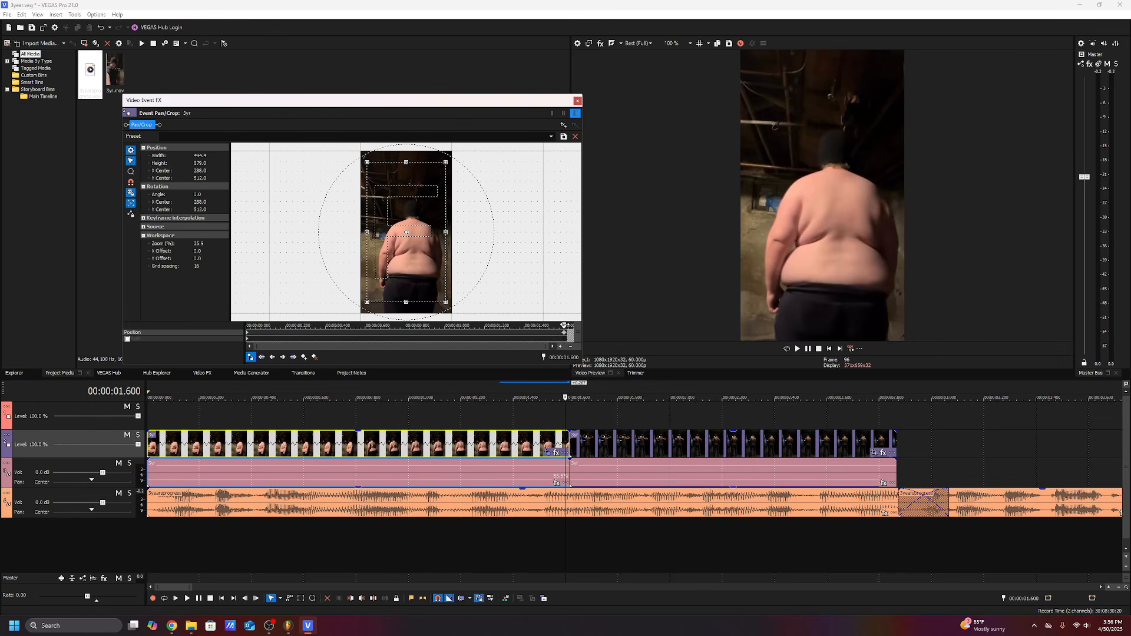
drag(565, 325, 179, 335)
click(578, 101)
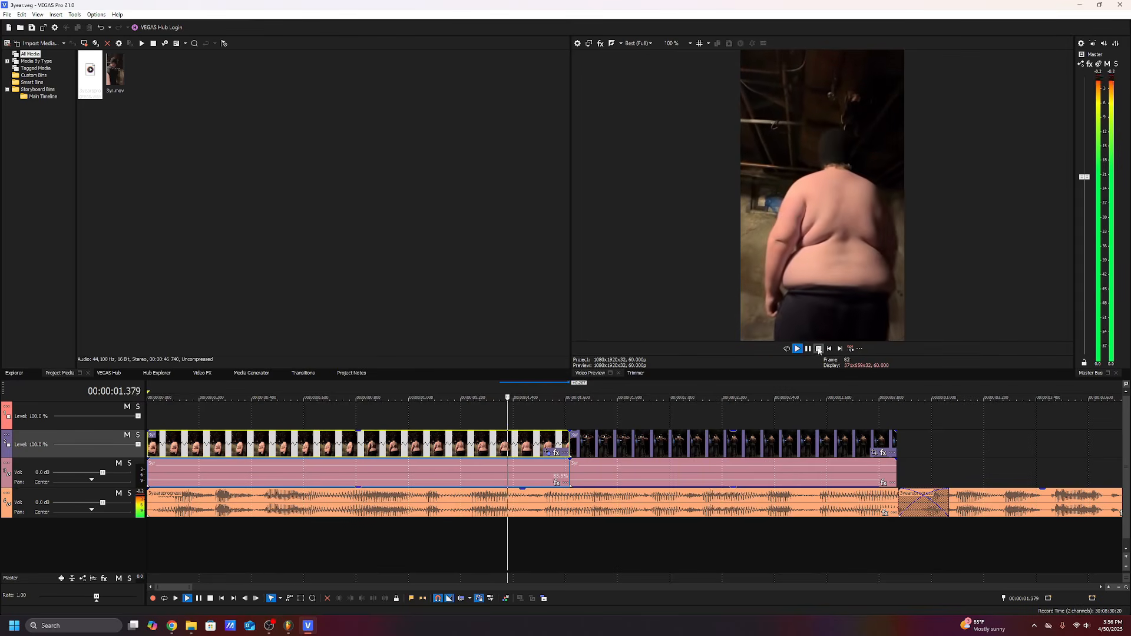
- Play the first shot's zoom-out and the cut into the gym shot
click(818, 350)
click(461, 416)
key(space)
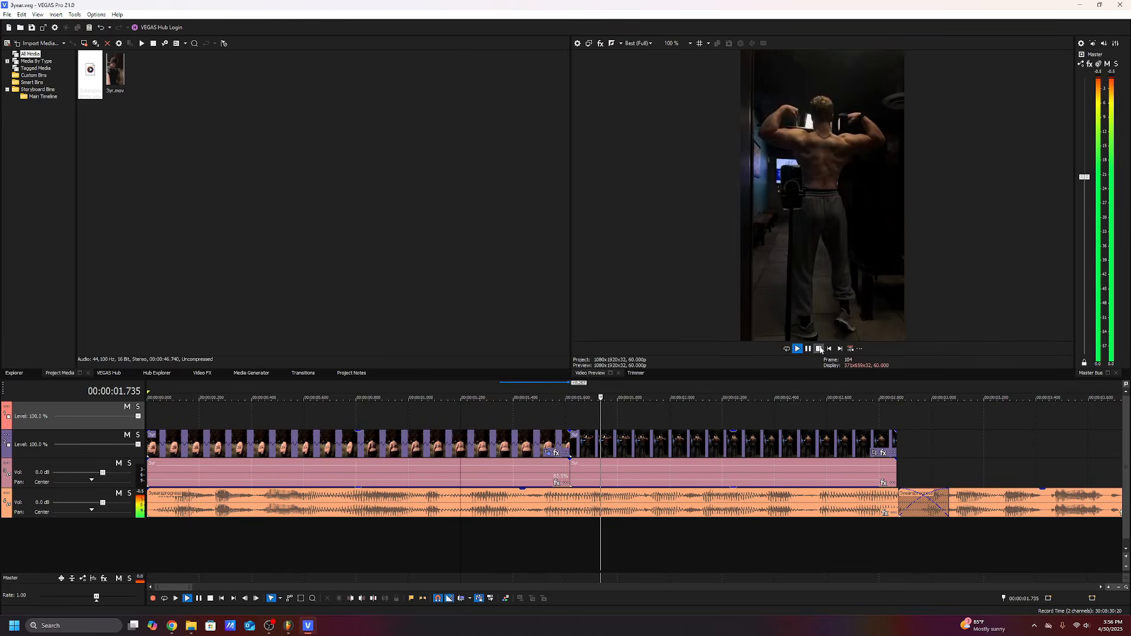
click(819, 350)
- Keyframe a Pan/Crop zoom-in on the gym shot around 00:00:02.100 by tightening the centred crop frame
click(705, 443)
click(875, 454)
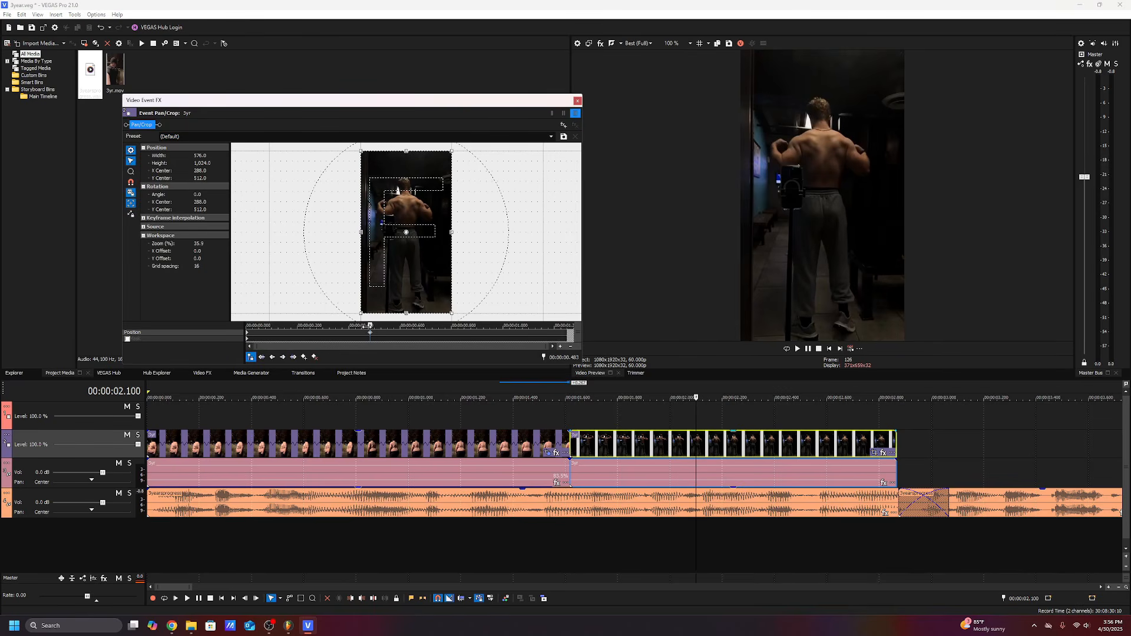
drag(452, 149, 440, 165)
click(577, 100)
- Play the gym shot from just before the cut to check the zoom's timing
click(798, 349)
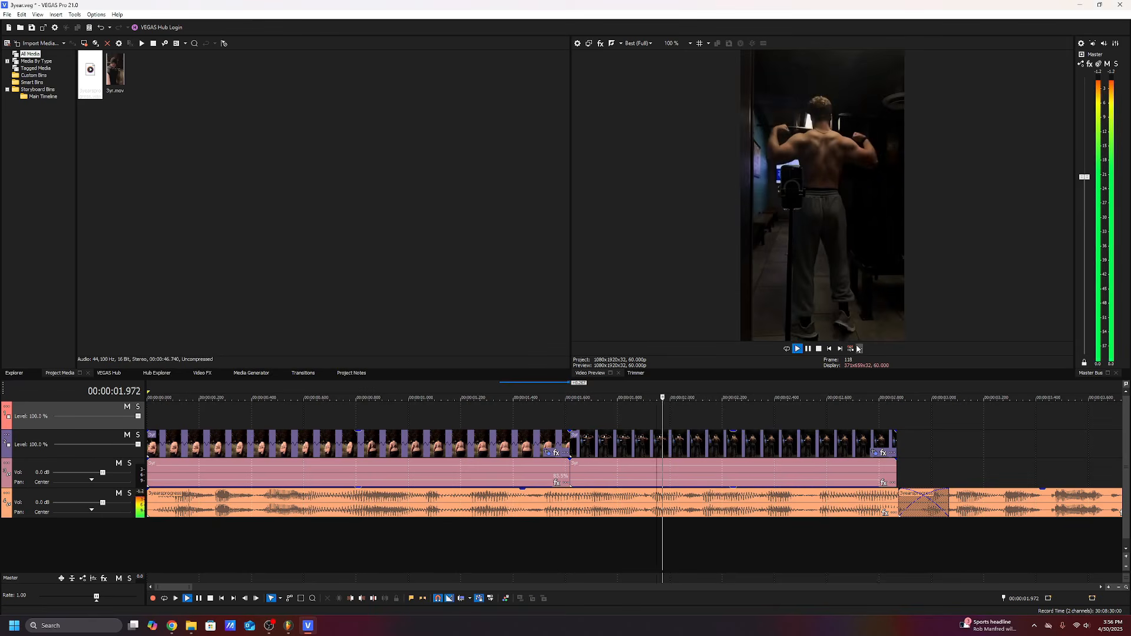
click(829, 349)
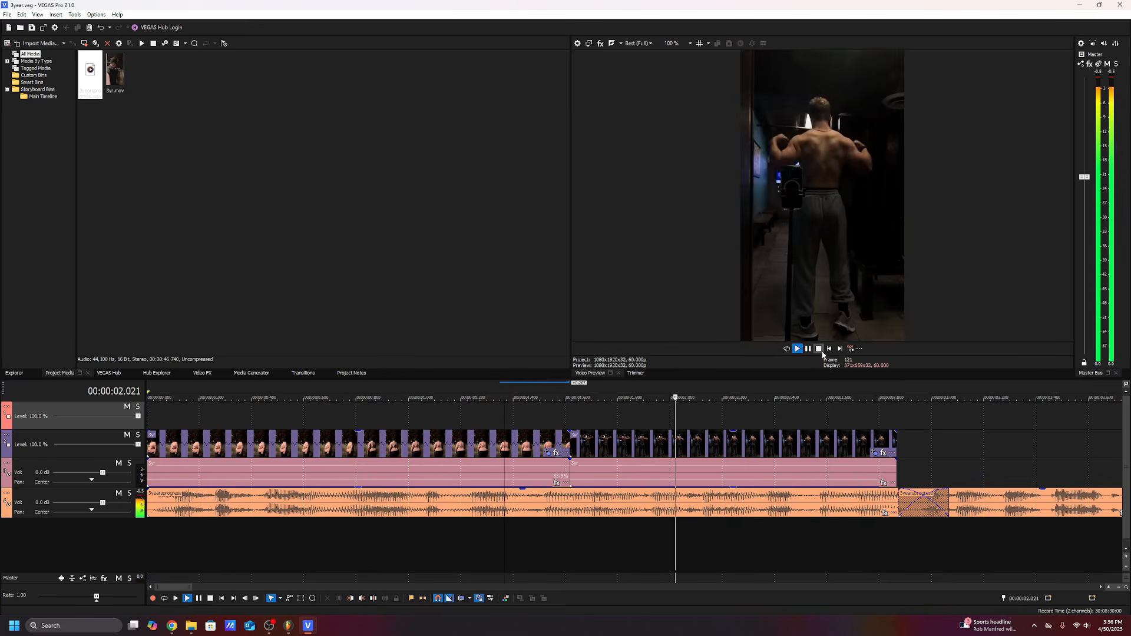
click(819, 349)
- Move the gym shot's first zoom keyframe slightly earlier in Pan/Crop
click(875, 453)
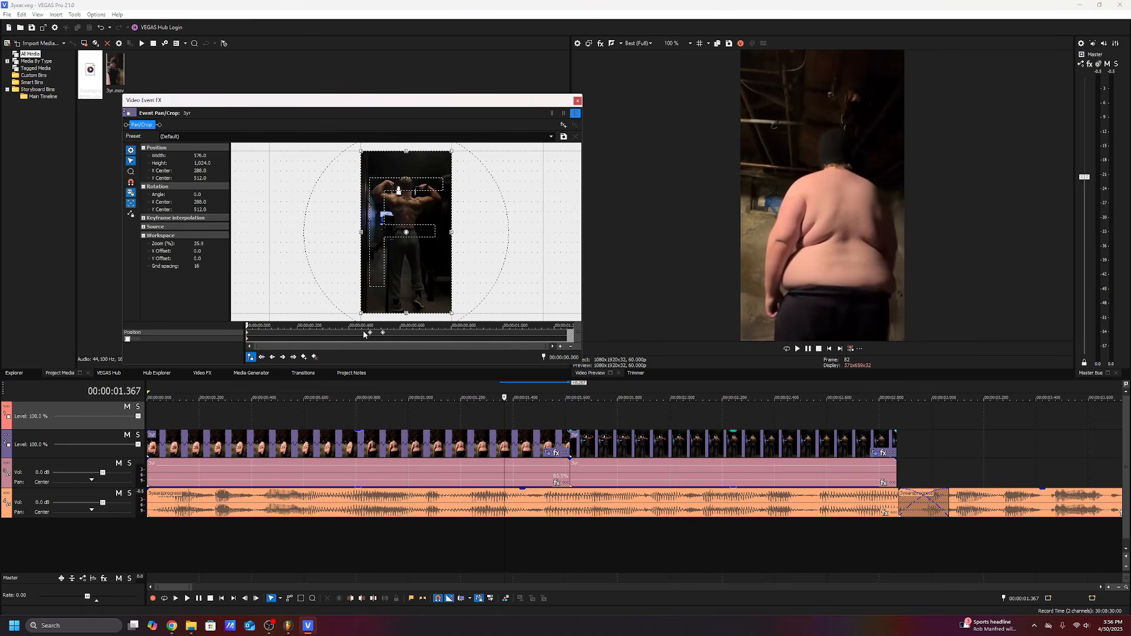
scroll(529, 174, up, 2)
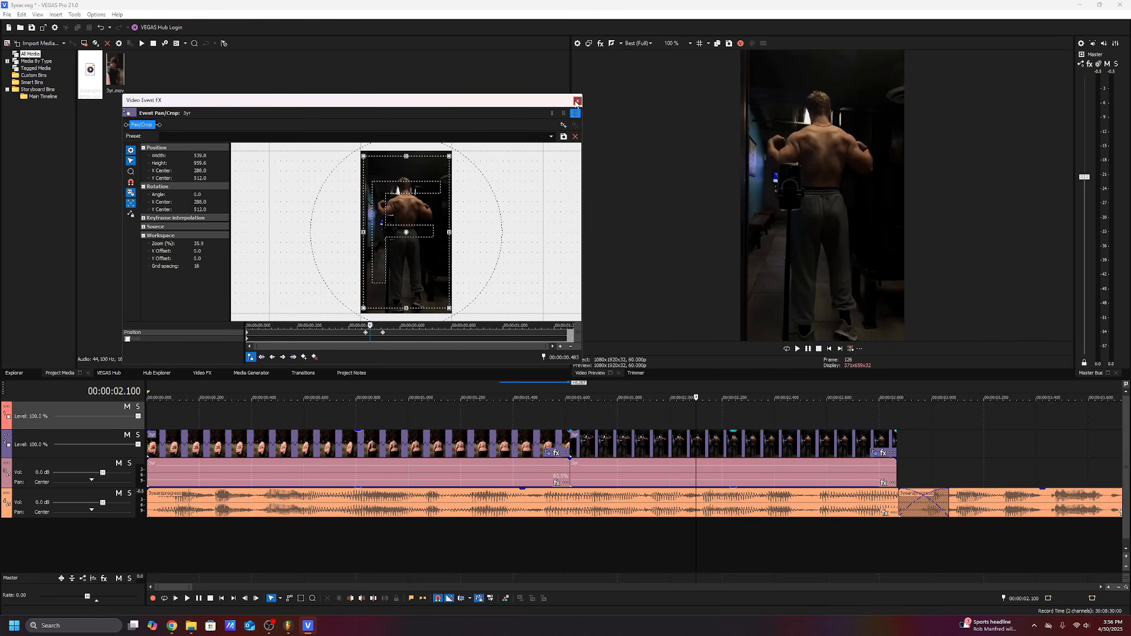
click(577, 101)
- Replay the cut and the gym shot to check the retimed zoom
key(space)
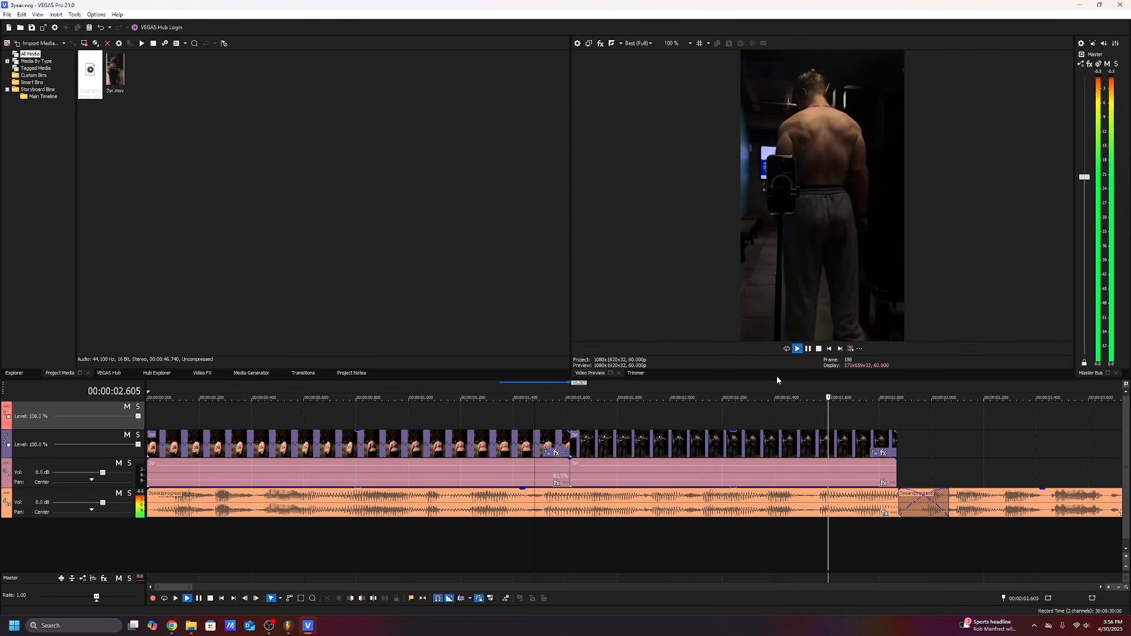
click(821, 350)
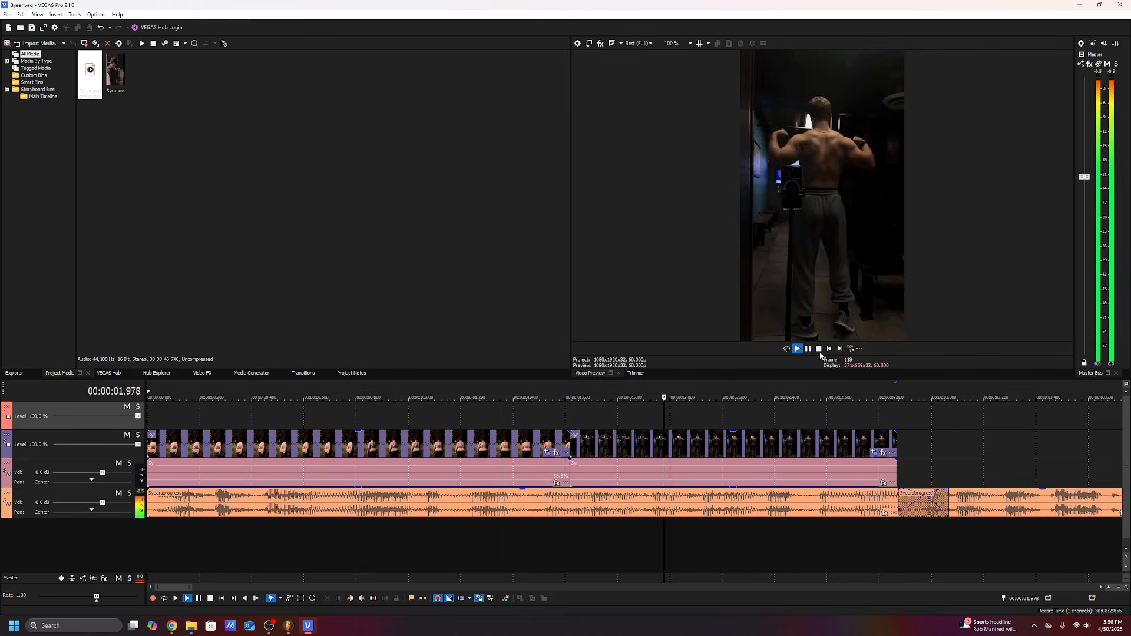
click(830, 350)
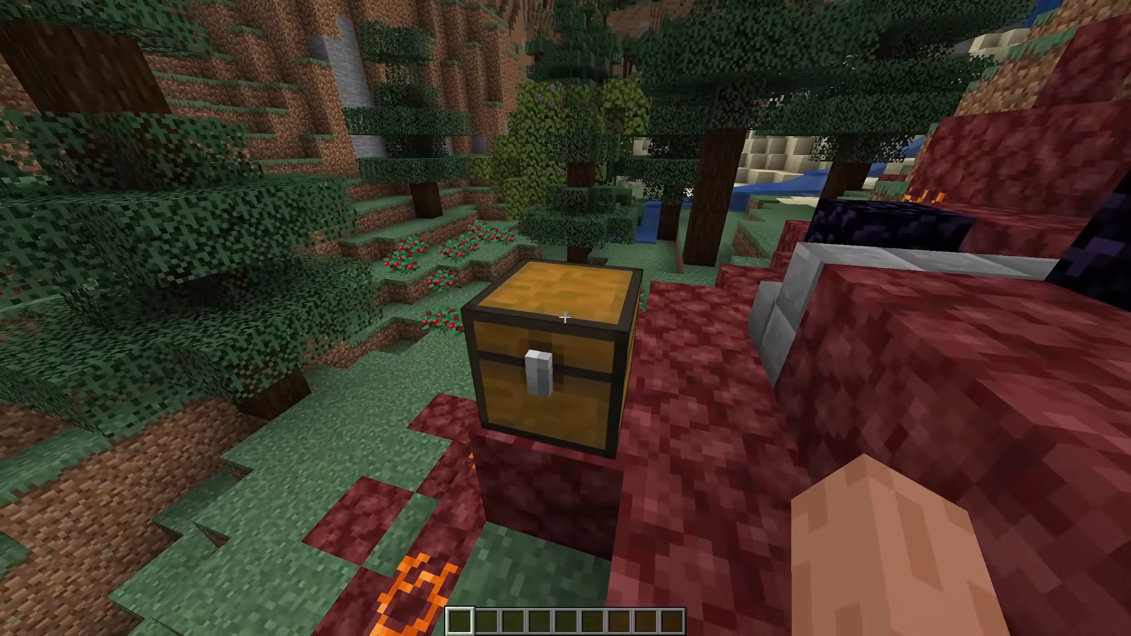
right_click(566, 318)
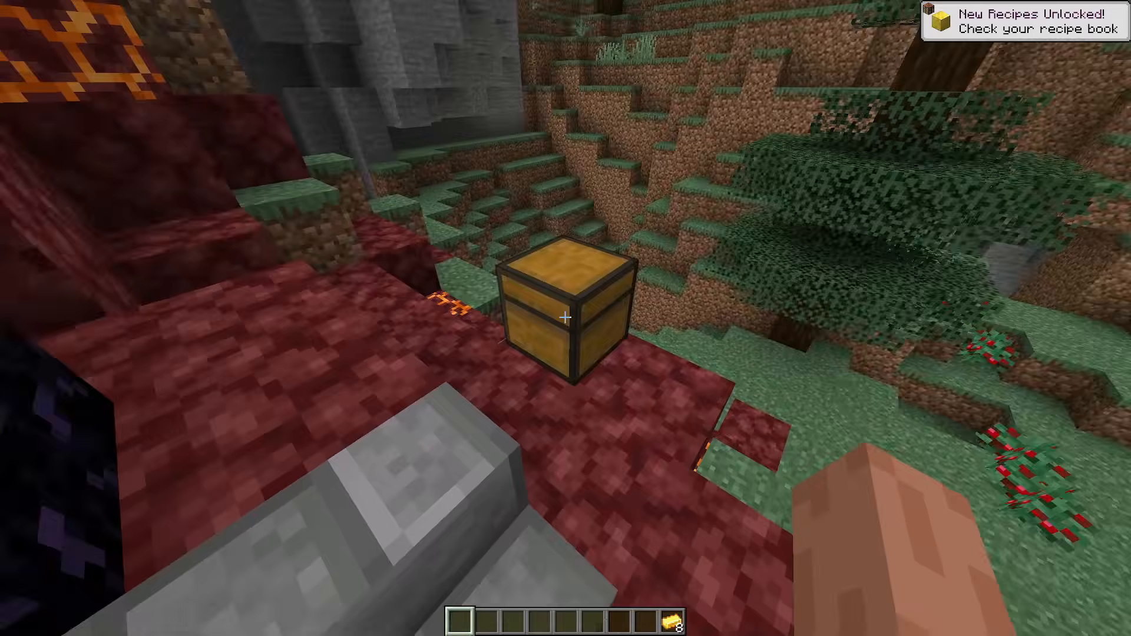
right_click(565, 317)
key(Escape)
key(w)
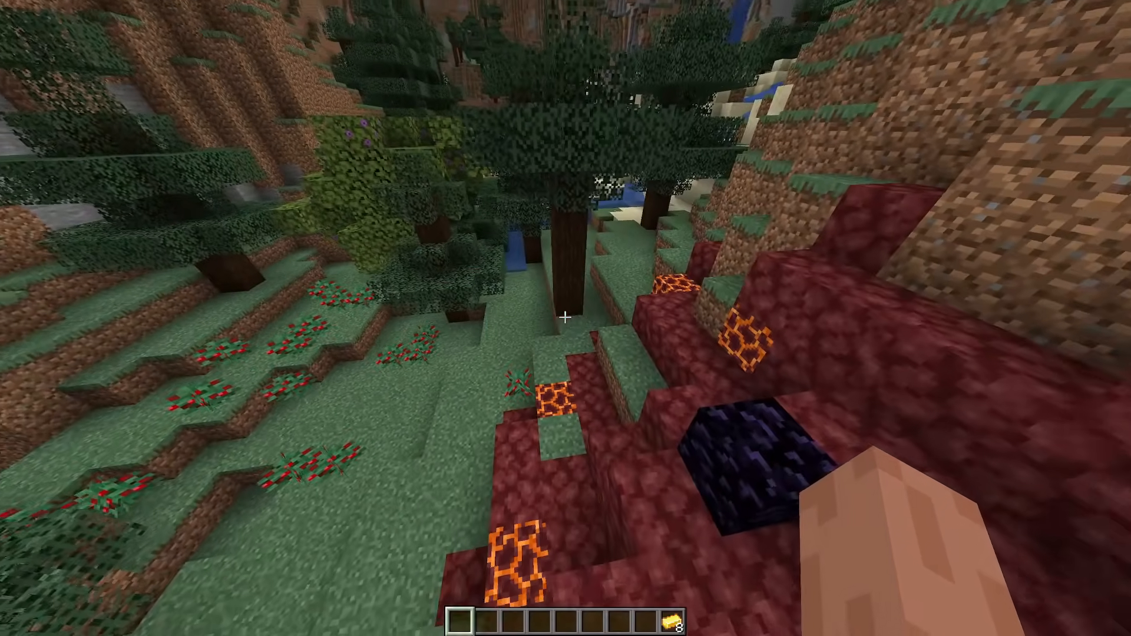
key(w)
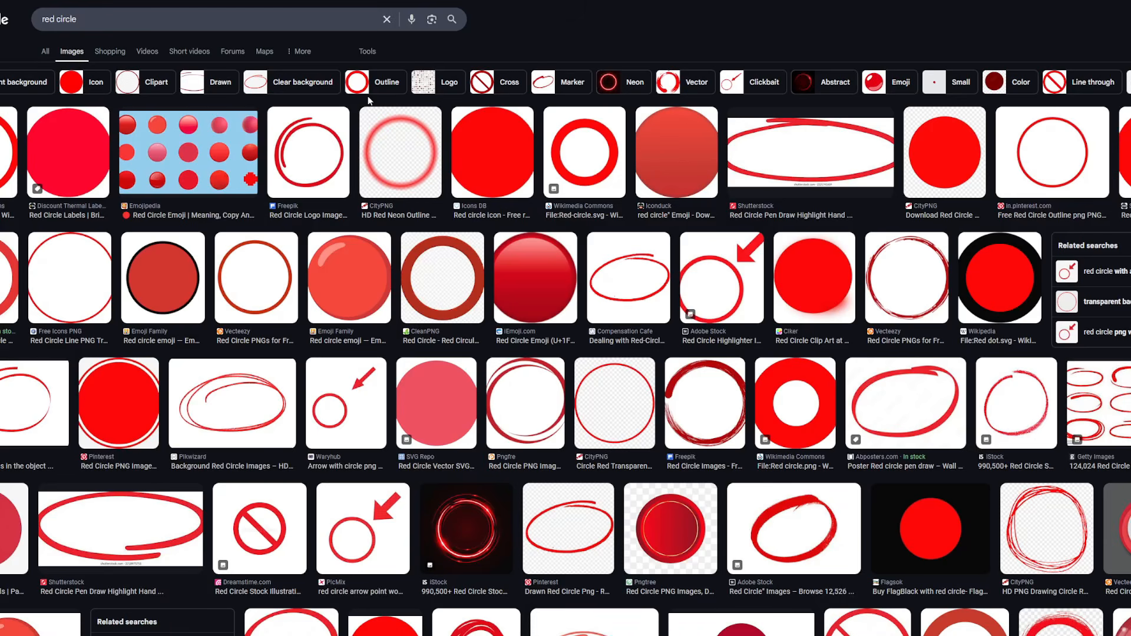
- Filter the red circle image results to transparent backgrounds and open the hollow Red-circle.svg image's save options
click(369, 53)
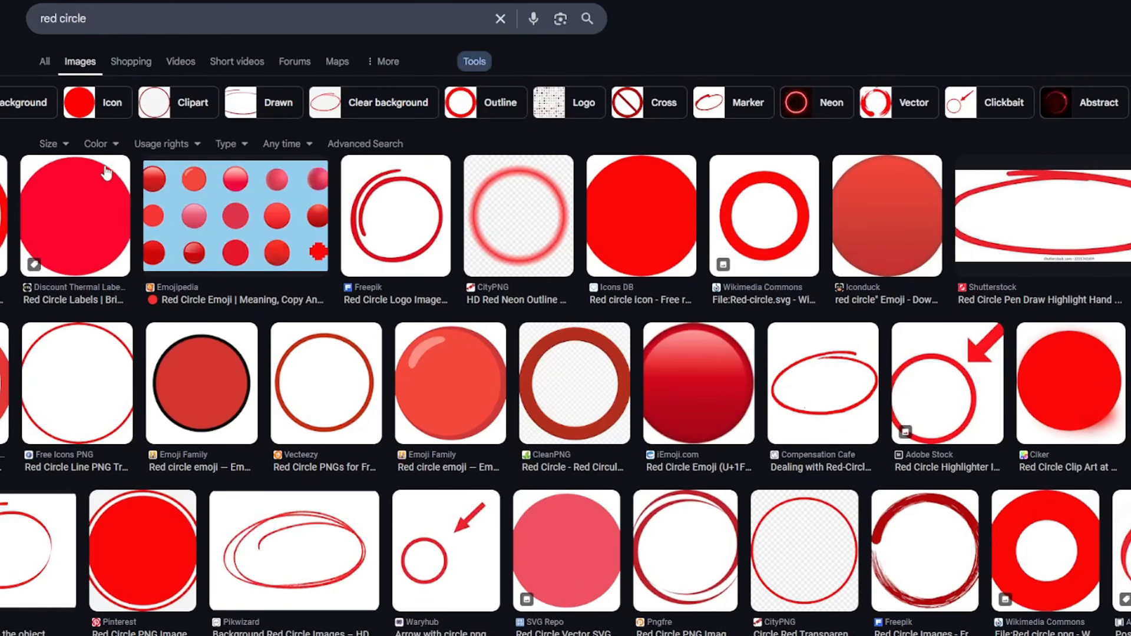
click(83, 113)
click(114, 167)
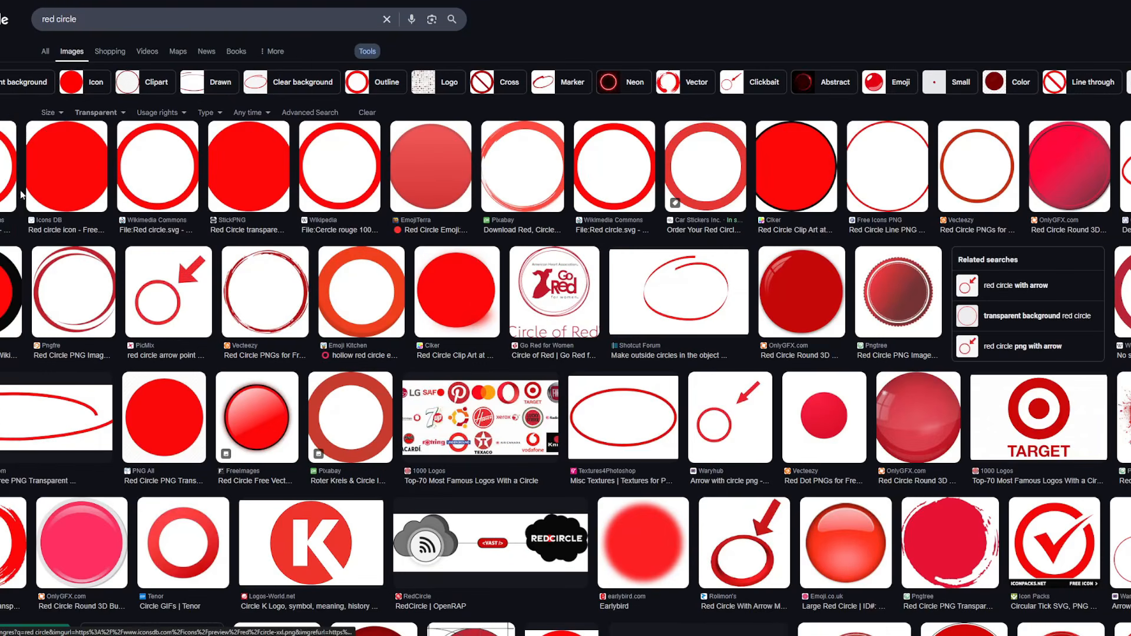
click(137, 222)
right_click(982, 284)
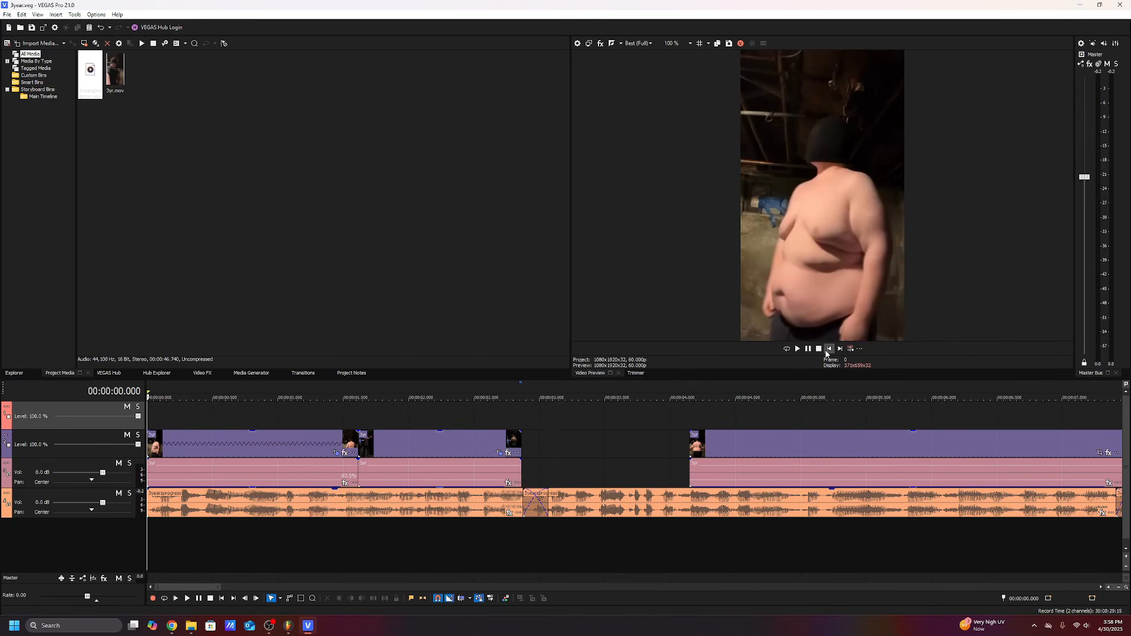
- Place ding.mp3 on a new audio track at the start of the timeline, save the project and play it
drag(199, 586, 193, 544)
scroll(194, 549, up, 3)
key(ctrl+s)
key(space)
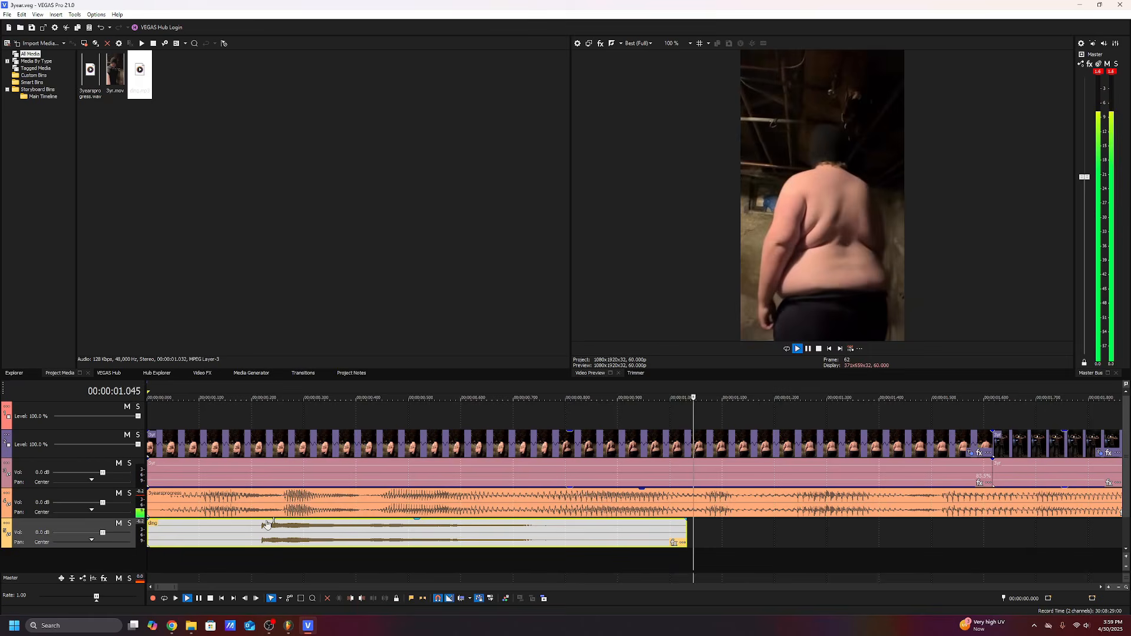
- Lower the ding event's gain and replay the opening to check its loudness against the voice-over
drag(267, 521, 268, 537)
key(space)
key(space)
key(space)
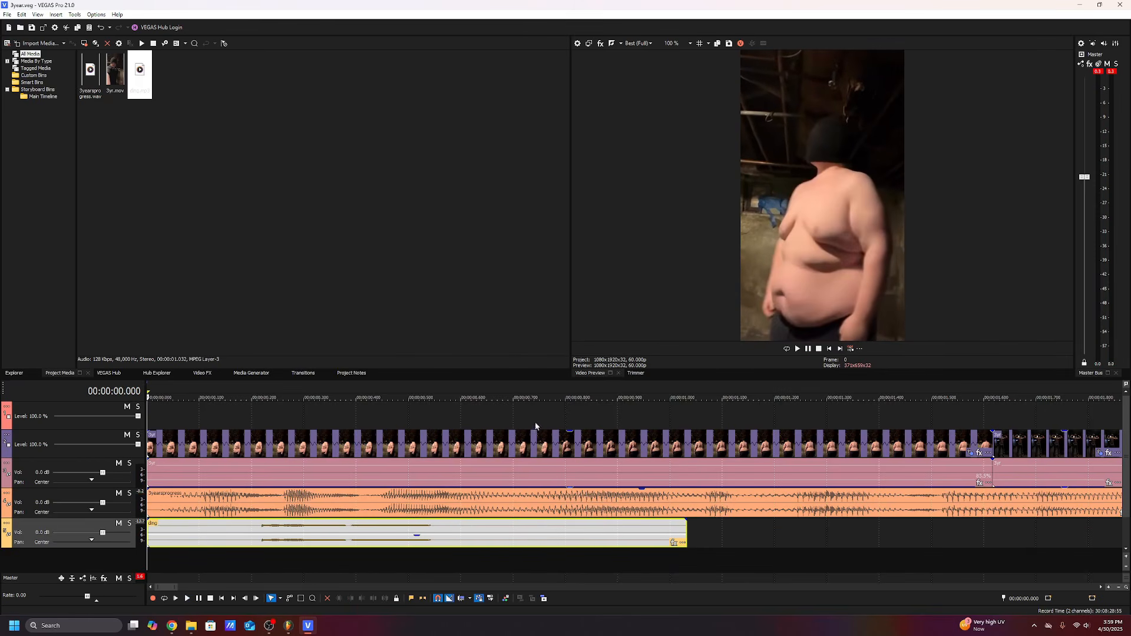
- Trim the silent start of the ding event, shift it close to the timeline start and replay it to check timing
drag(148, 533, 233, 529)
key(space)
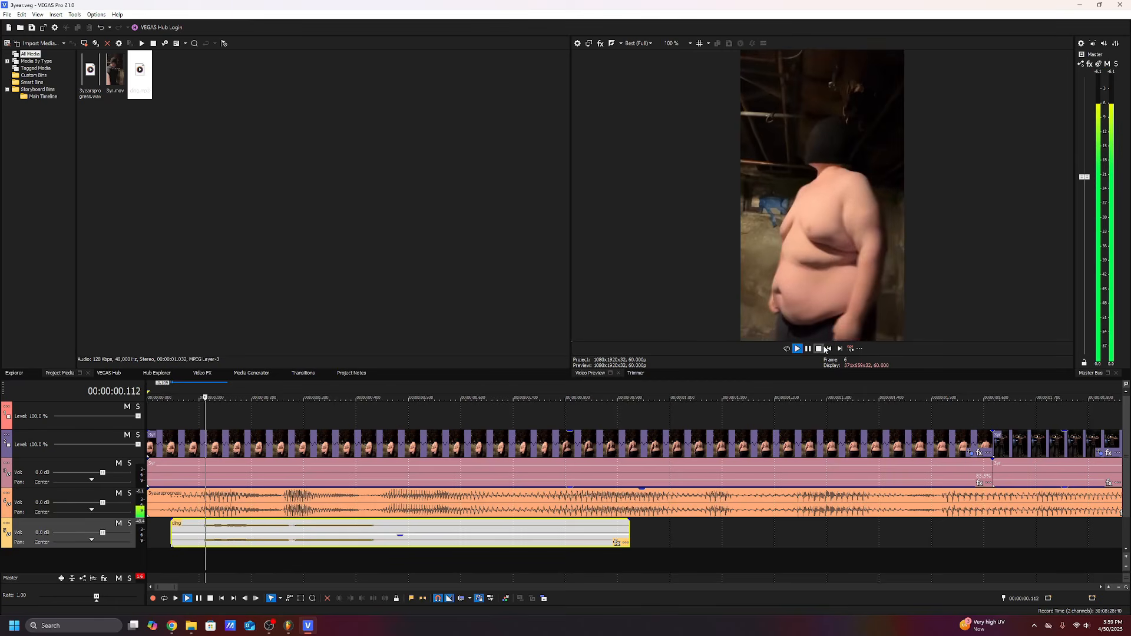
key(space)
key(space)
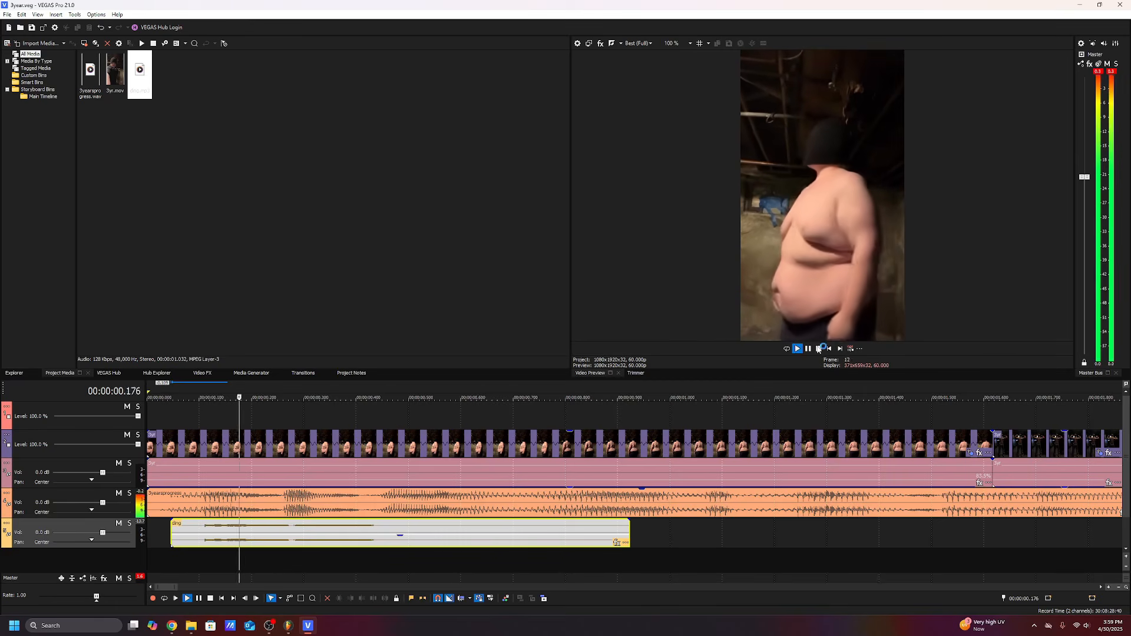
key(space)
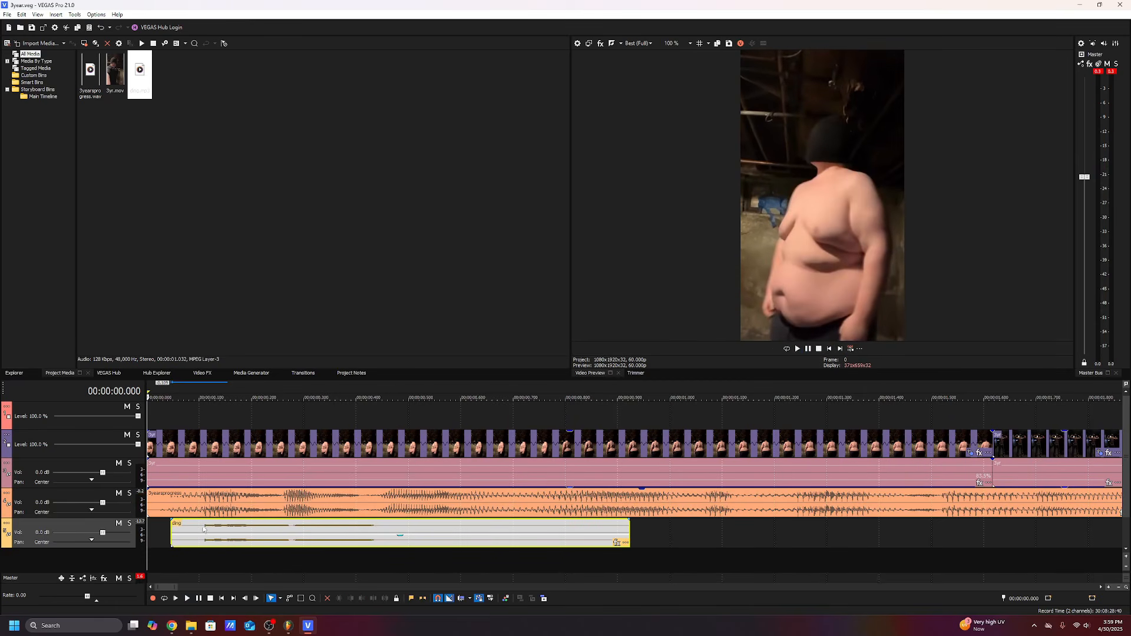
- Place Red_circle.svg.png on the top video track at 00:00:00.117 and trim its end to match the ding event
click(210, 535)
drag(772, 263, 210, 416)
scroll(210, 416, down, 5)
drag(649, 418, 238, 422)
key(space)
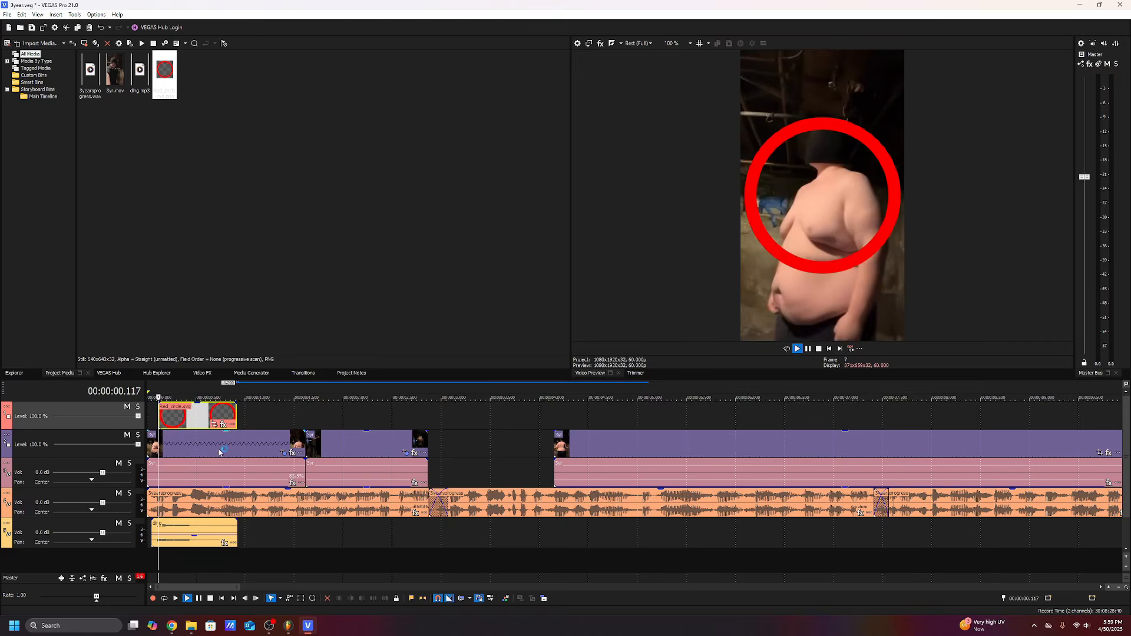
scroll(222, 452, up, 5)
key(space)
scroll(813, 418, down, 5)
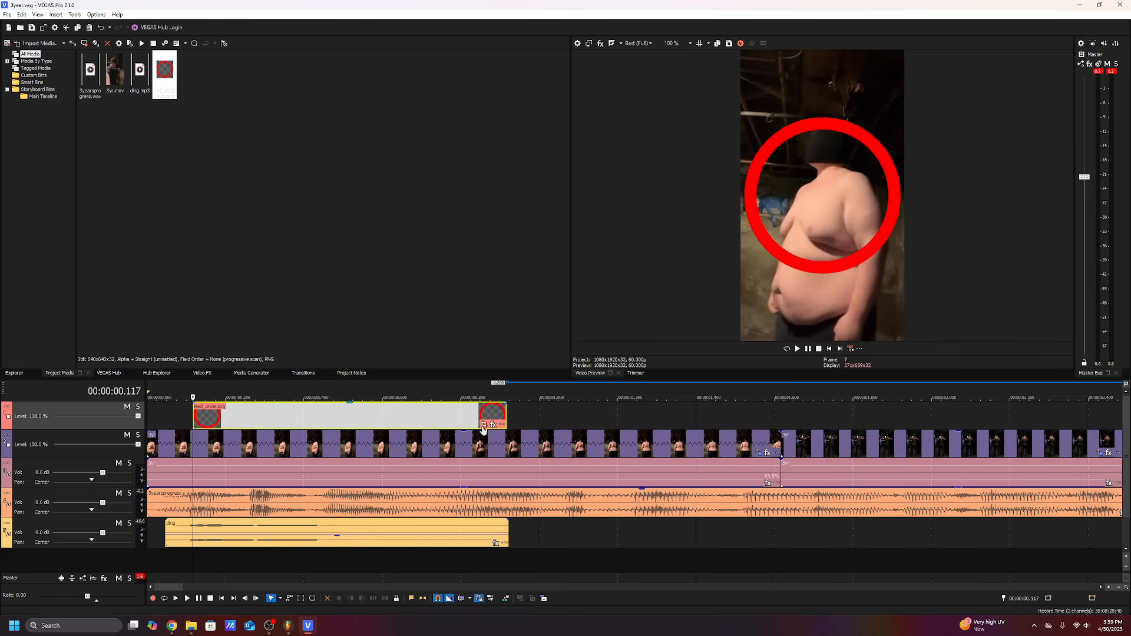
- Set the red circle's Pan/Crop frame to 1,080 wide and 1,920 high
click(483, 425)
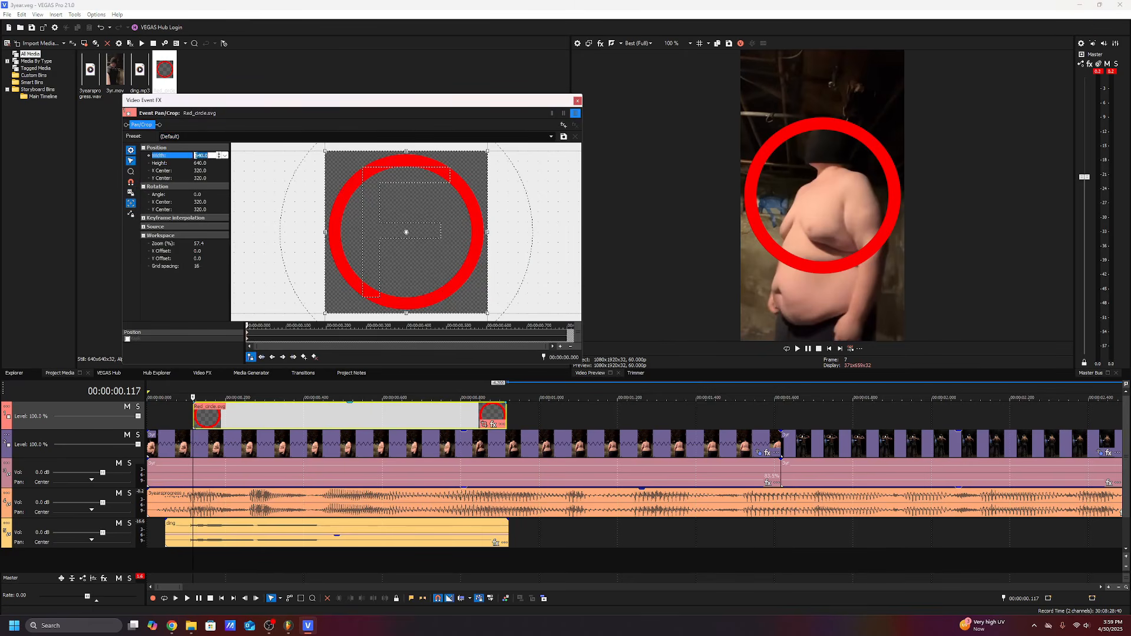
text(1,080)
key(Tab)
text(192)
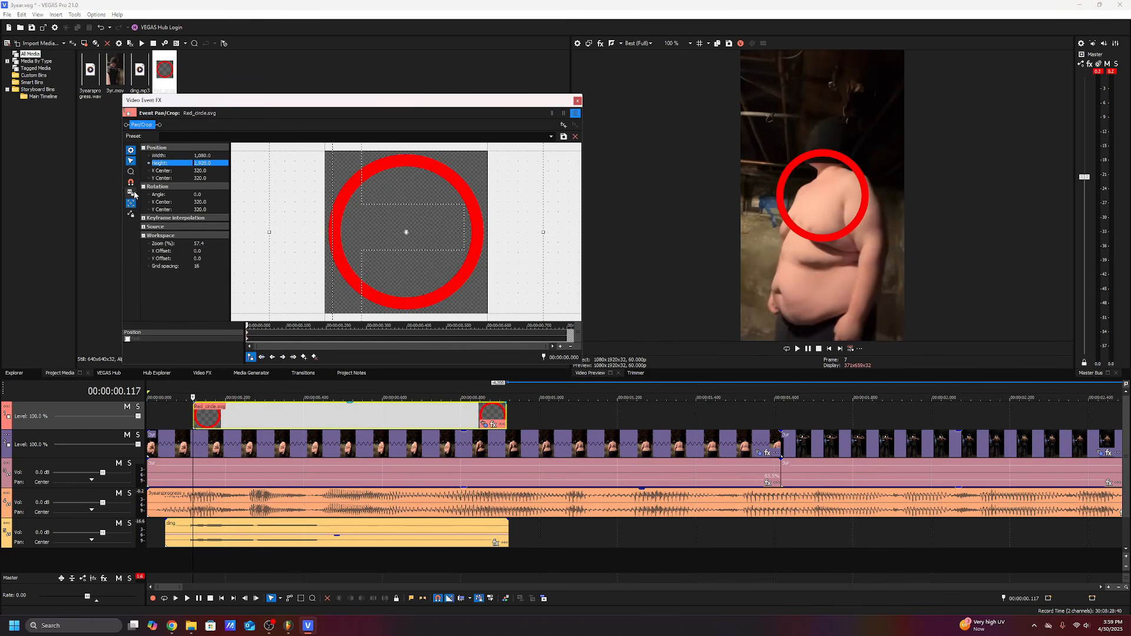
- Lock the crop's aspect ratio, enlarge the frame to about 1,244 by 2,211 and position the circle over the man's head
click(134, 195)
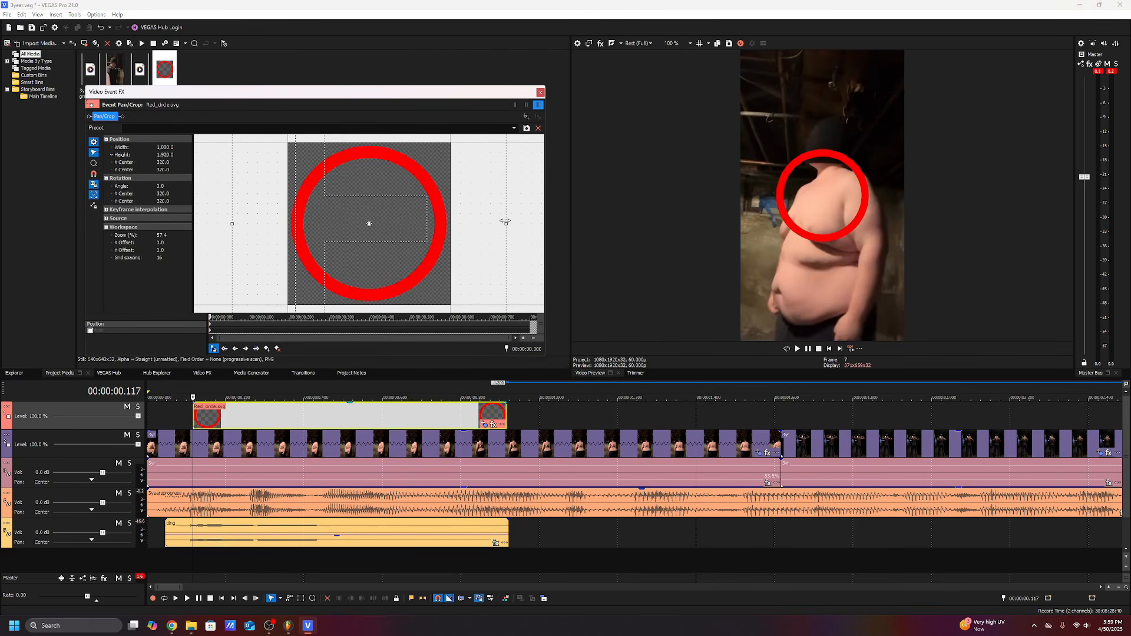
drag(505, 221, 526, 223)
drag(361, 242, 354, 346)
scroll(366, 301, down, 1)
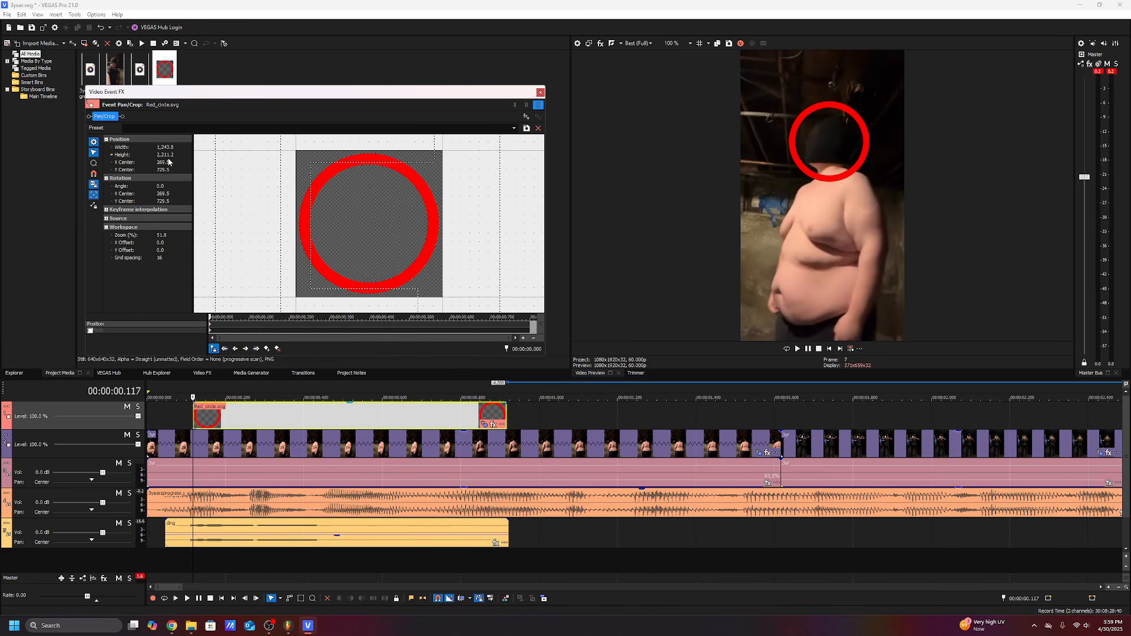
- Keyframe the red circle's Pan/Crop position at four points up to 00:00:00.483 of its event so it follows the head
drag(317, 108, 228, 305)
drag(331, 247, 333, 245)
drag(228, 305, 268, 305)
drag(337, 231, 339, 224)
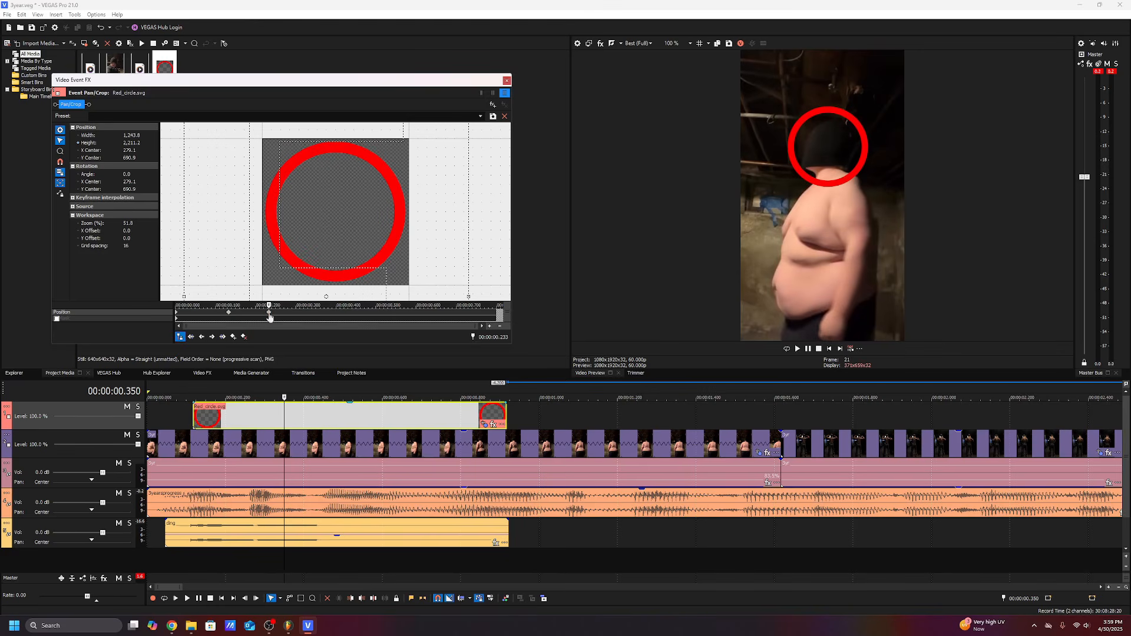
drag(269, 306, 329, 305)
drag(315, 232, 315, 228)
drag(328, 305, 369, 306)
drag(328, 220, 331, 220)
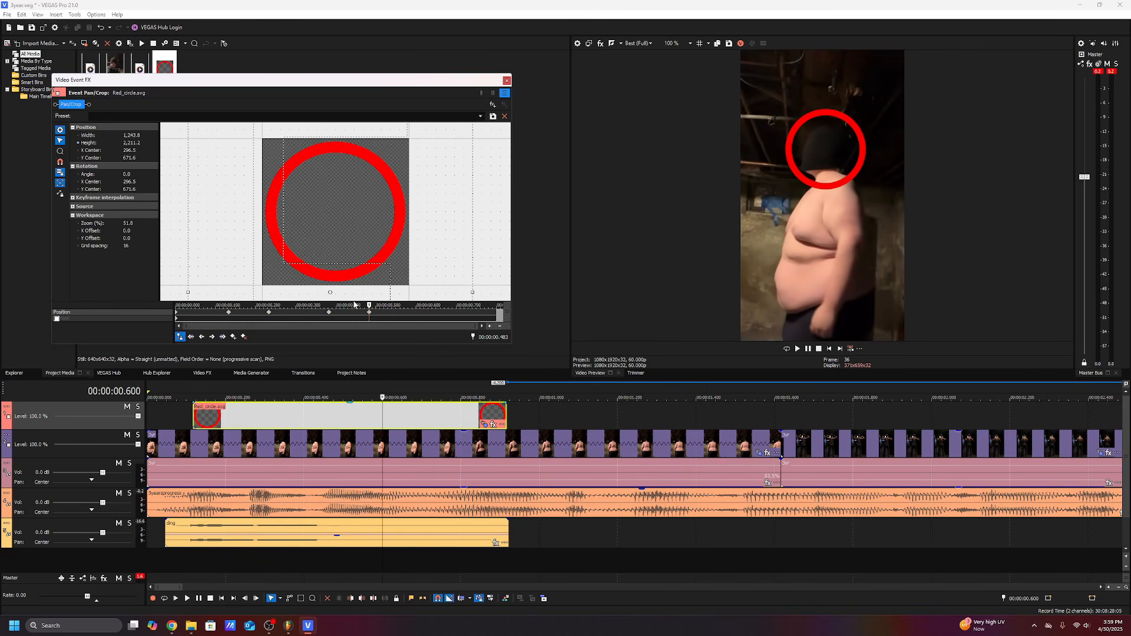
- Keyframe the circle's position from 00:00:00.583 to the end of its event to keep following the head, and close Pan/Crop
drag(381, 309, 407, 305)
drag(336, 242, 331, 232)
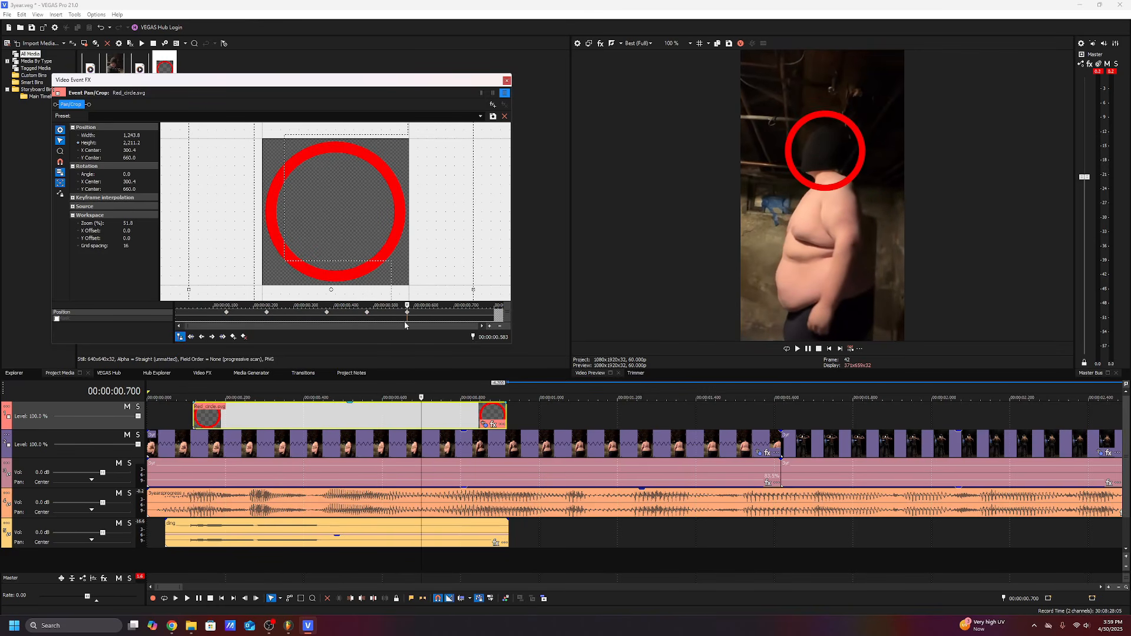
drag(408, 306, 441, 318)
drag(361, 253, 365, 268)
drag(435, 306, 470, 316)
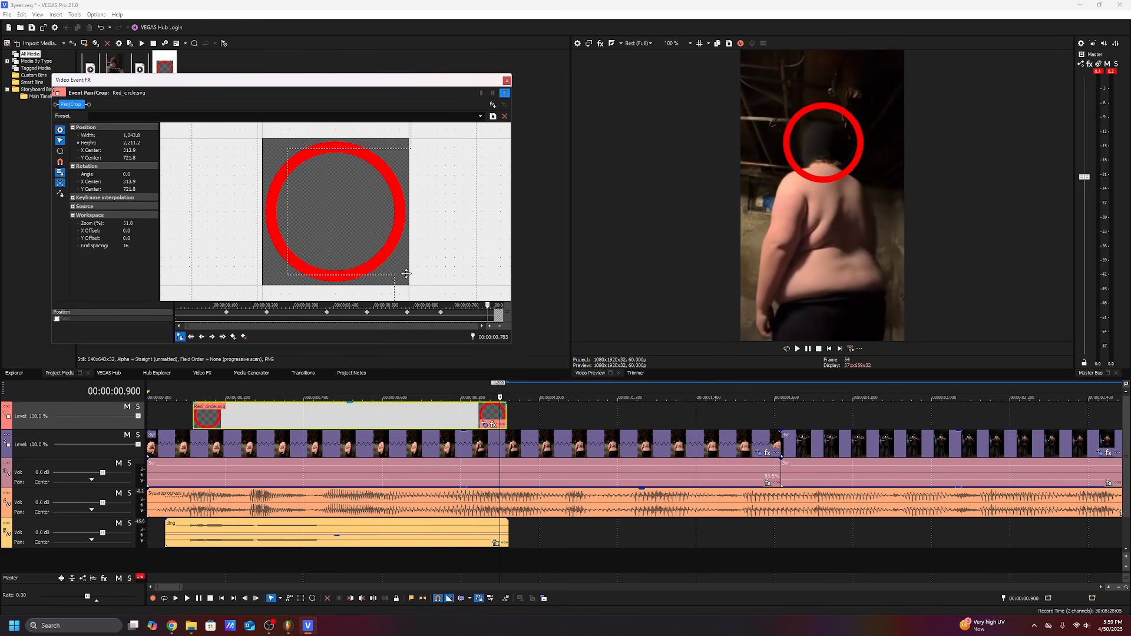
click(507, 80)
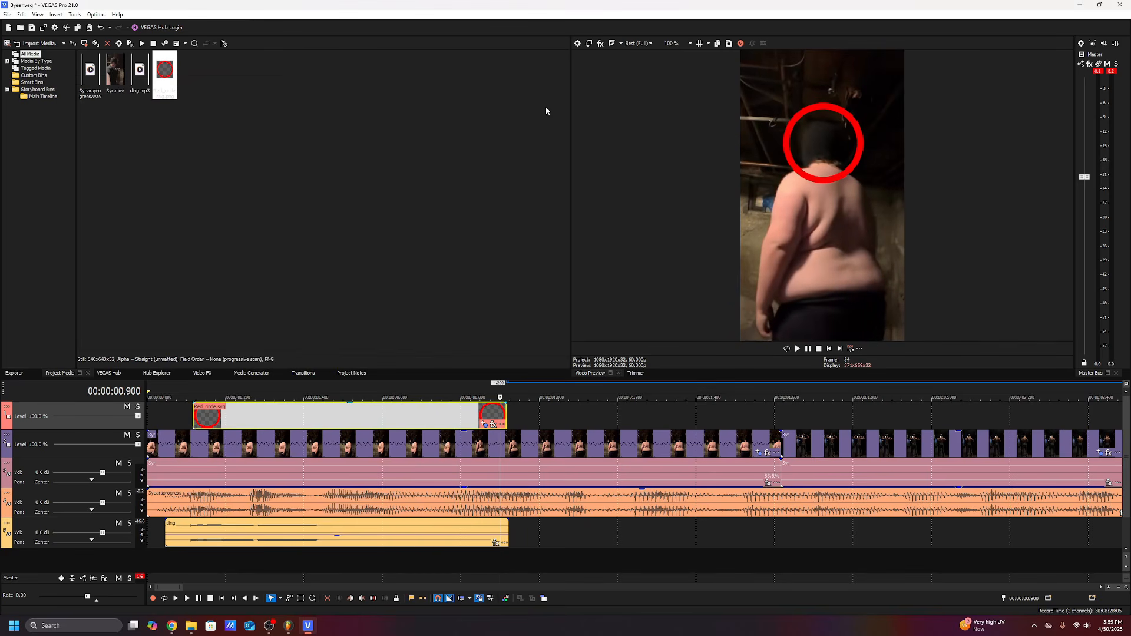
- Replay the opening to check the red circle's head tracking and its timing with the ding
key(space)
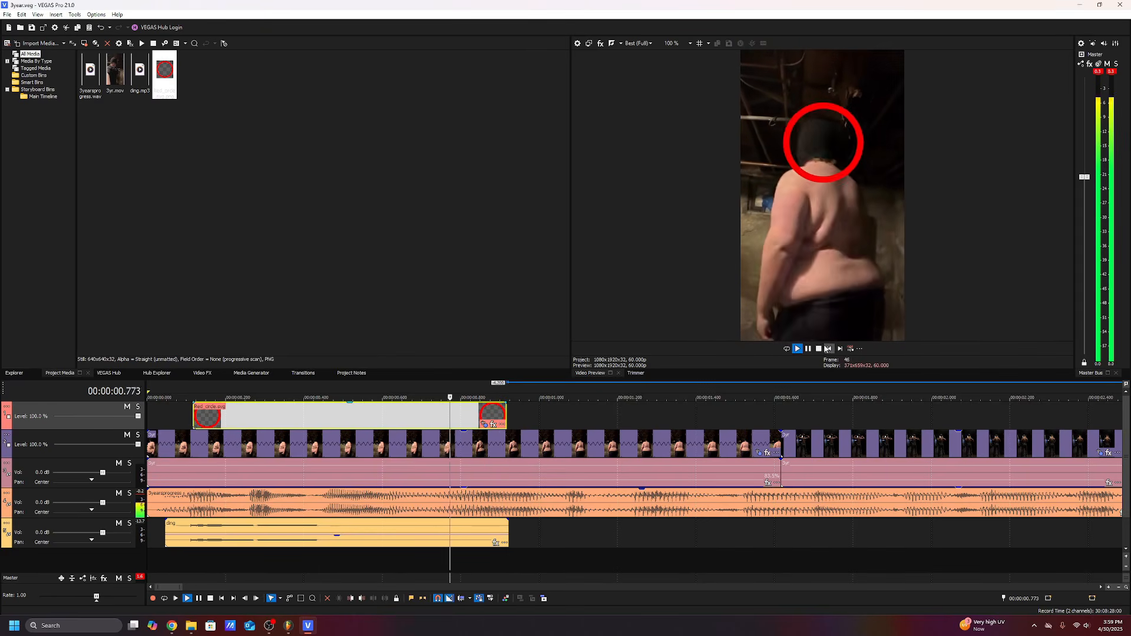
click(819, 348)
key(space)
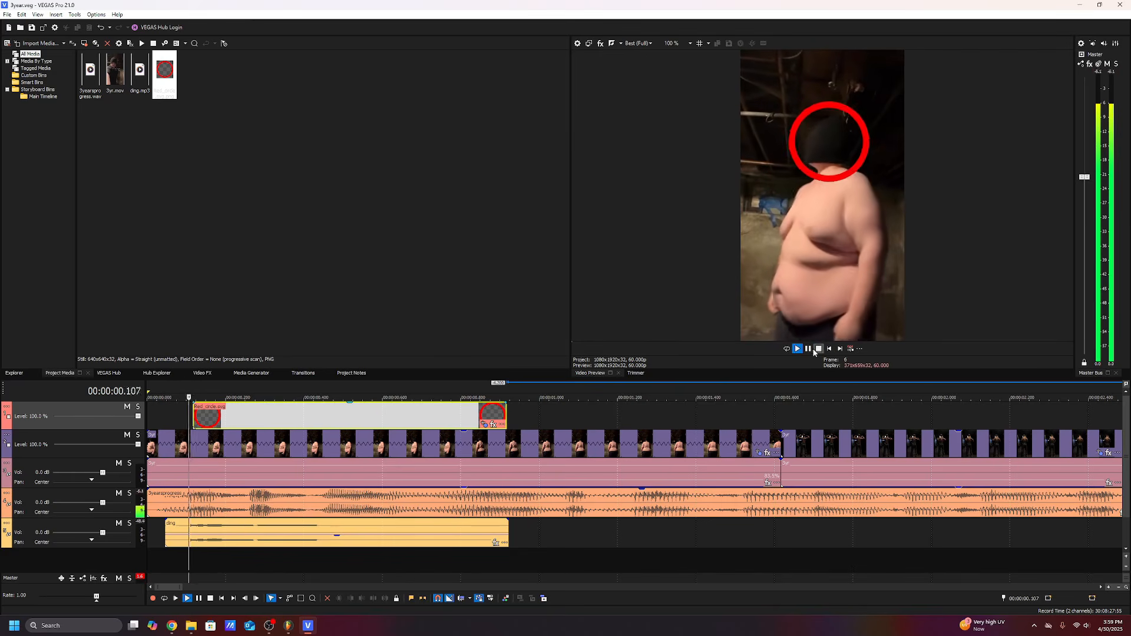
click(818, 349)
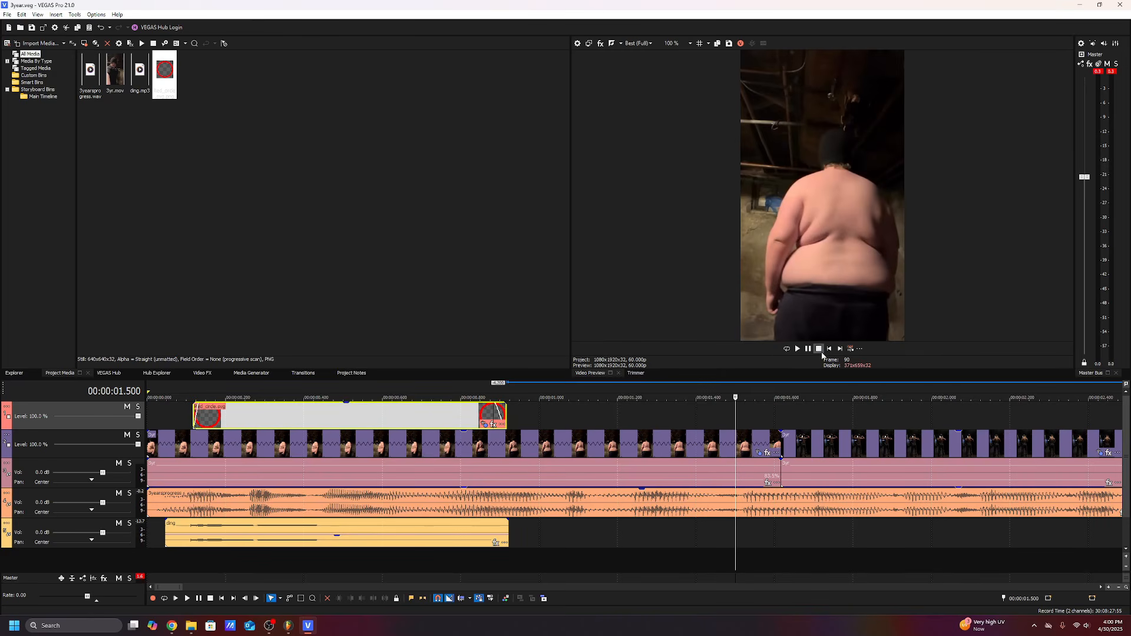
key(space)
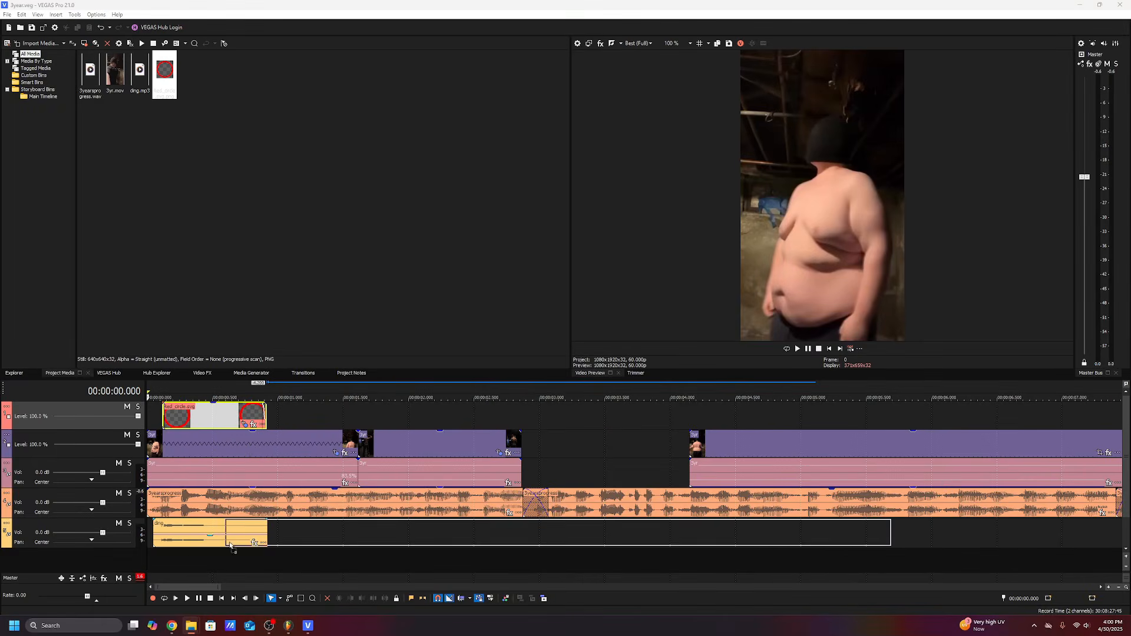
- Place the riser sound effect on a new audio track, align its peak with the gym shot's end and play it
drag(413, 537, 415, 539)
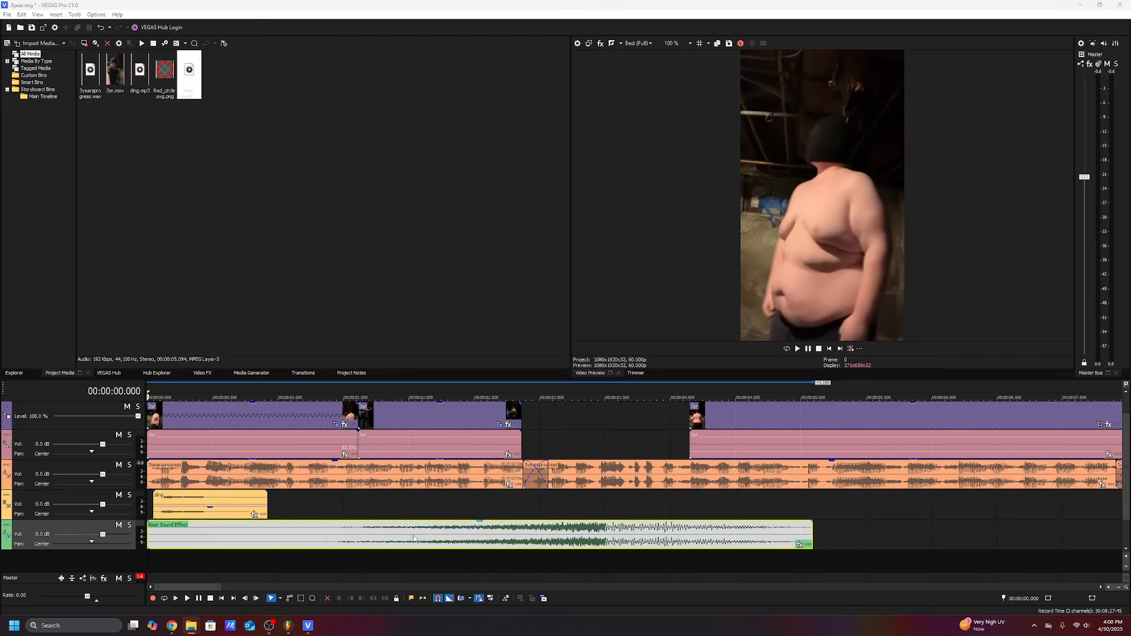
drag(511, 535, 268, 524)
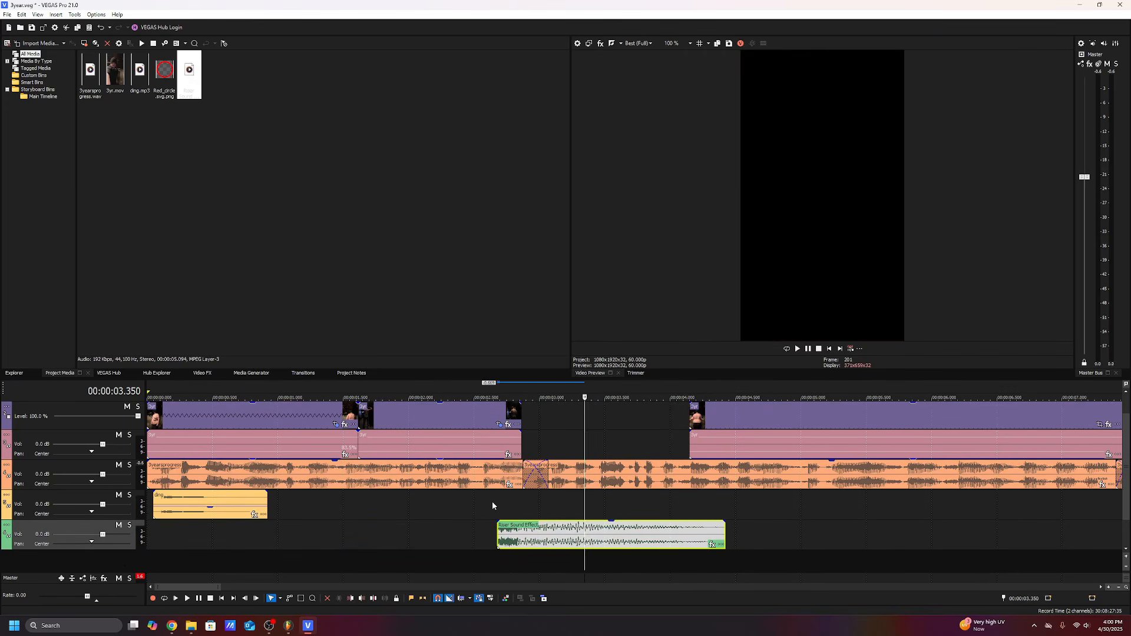
click(491, 501)
click(320, 501)
key(space)
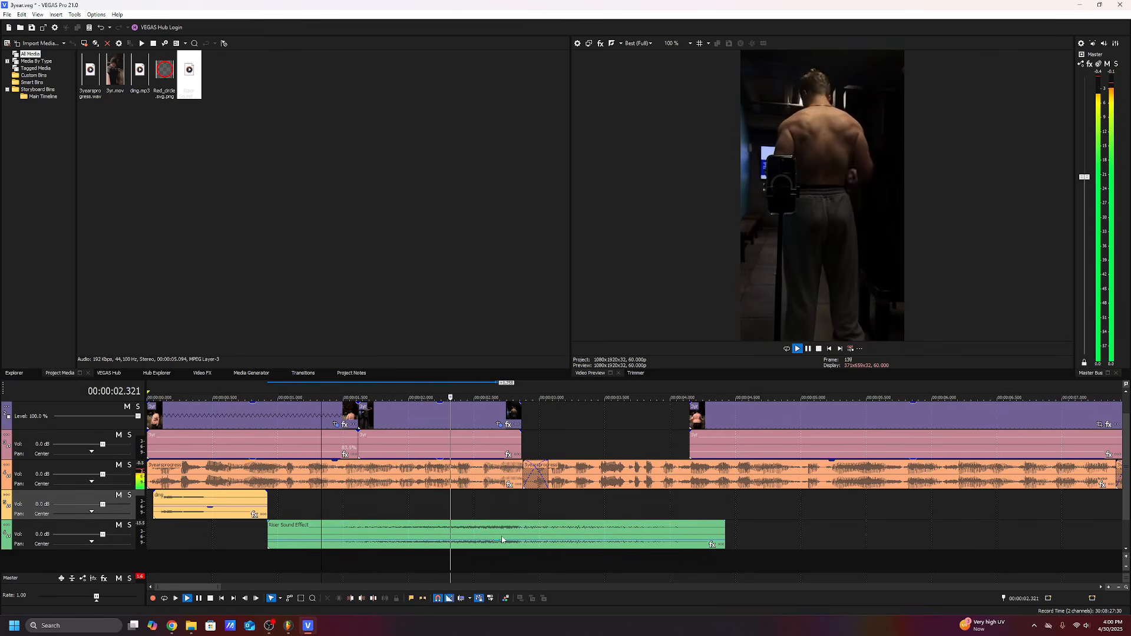
- Extend the riser's start back to the timeline beginning, trim its end with a fade-out just past the gym shot, and replay
drag(266, 536, 148, 536)
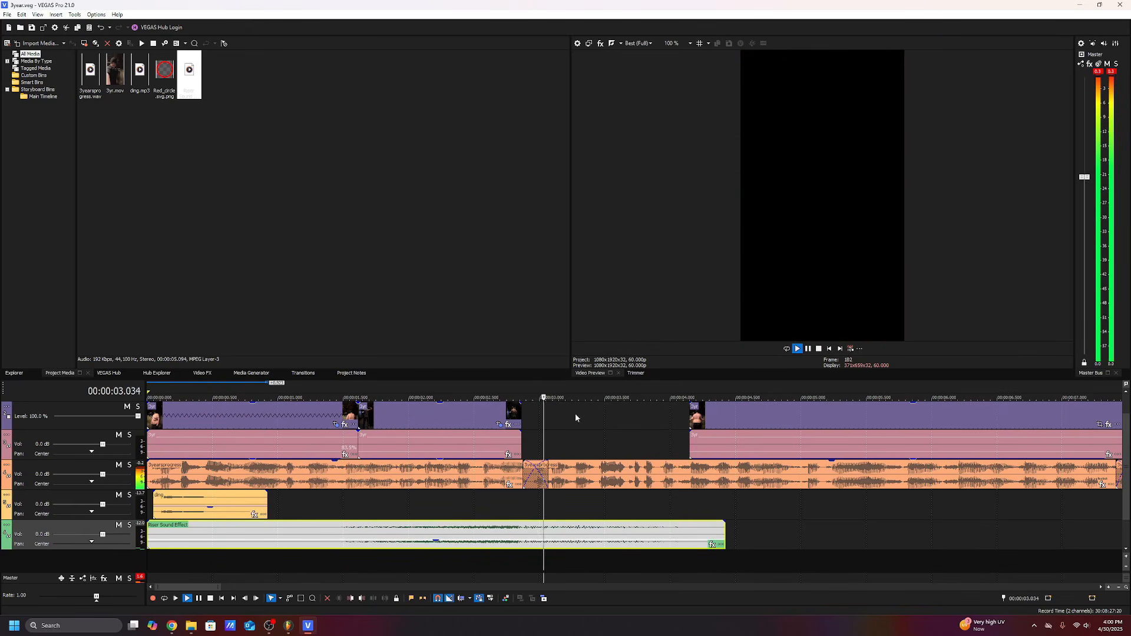
drag(725, 539, 547, 539)
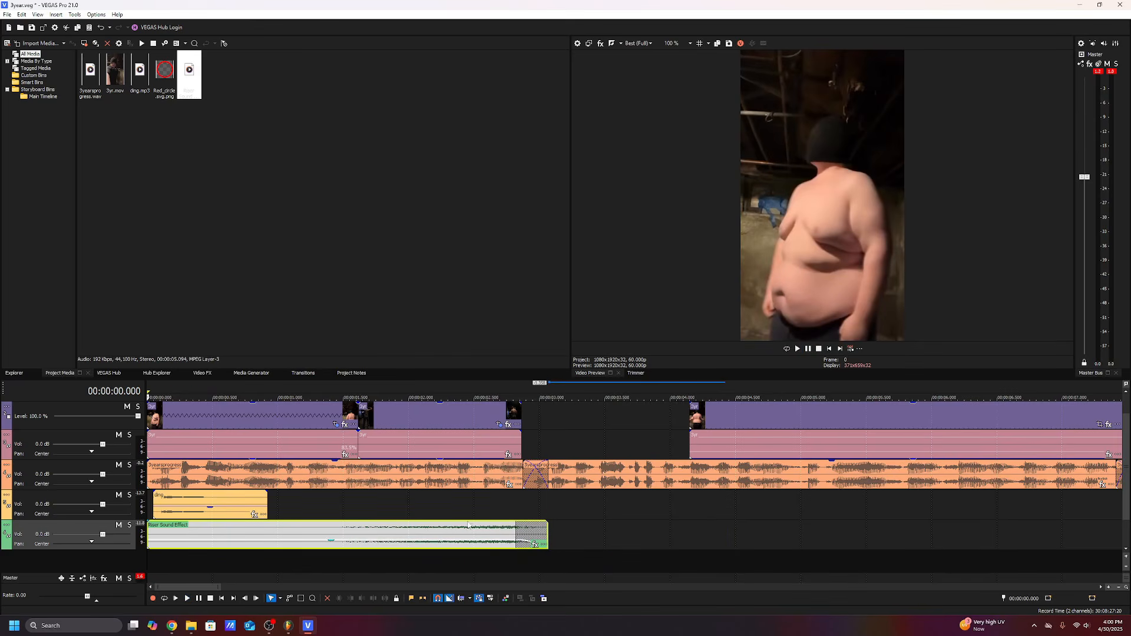
click(435, 508)
key(space)
click(818, 349)
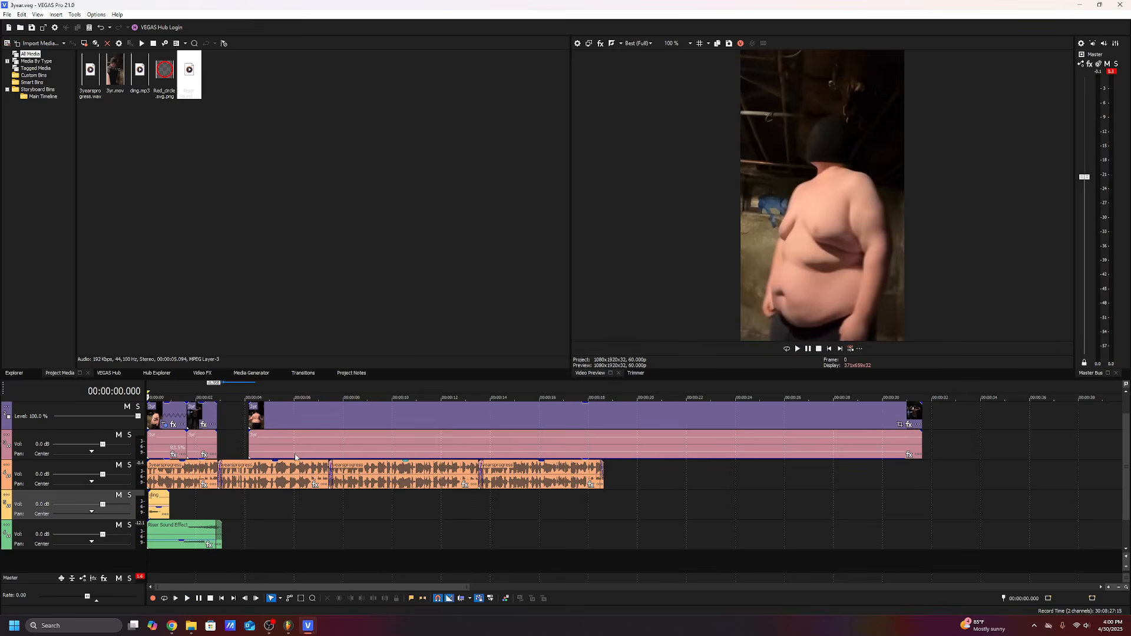
- Close the gap after the gym shot by butting the remaining footage against it, and play across the join
drag(281, 417, 220, 416)
scroll(707, 414, down, 5)
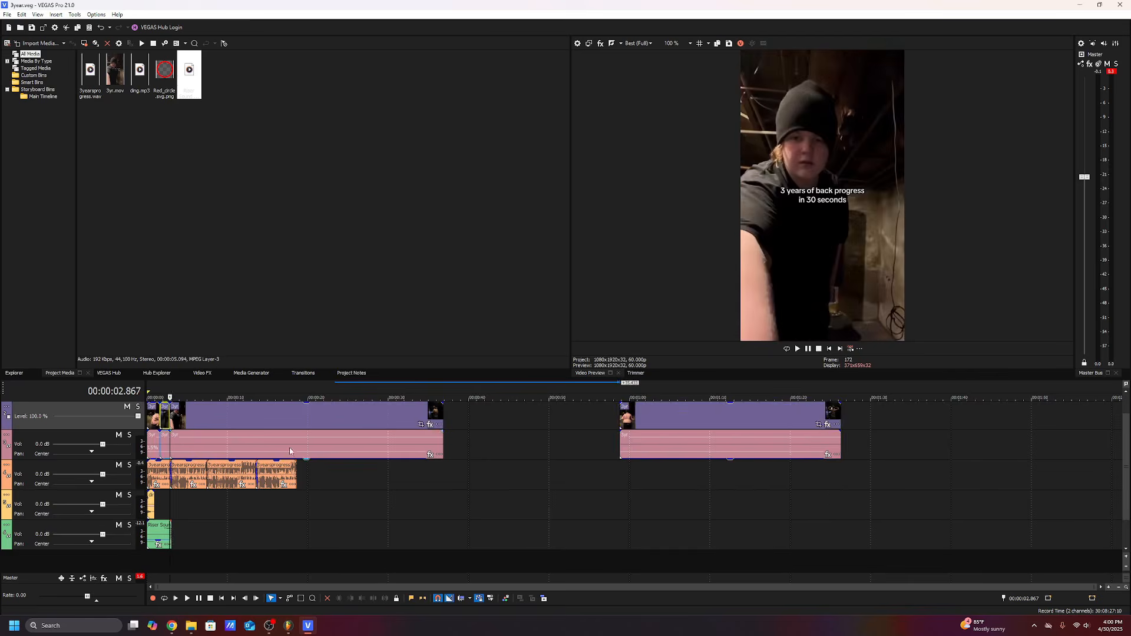
scroll(523, 457, up, 5)
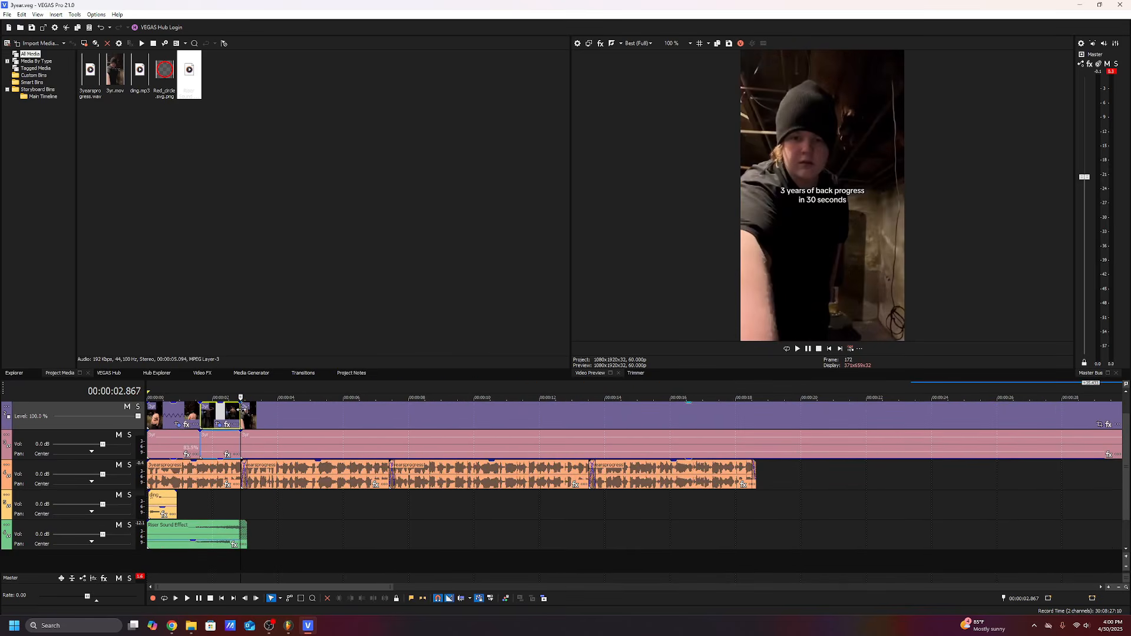
mouse_move(243, 410)
mouse_down()
mouse_move(462, 421)
mouse_move(229, 416)
mouse_up()
key(space)
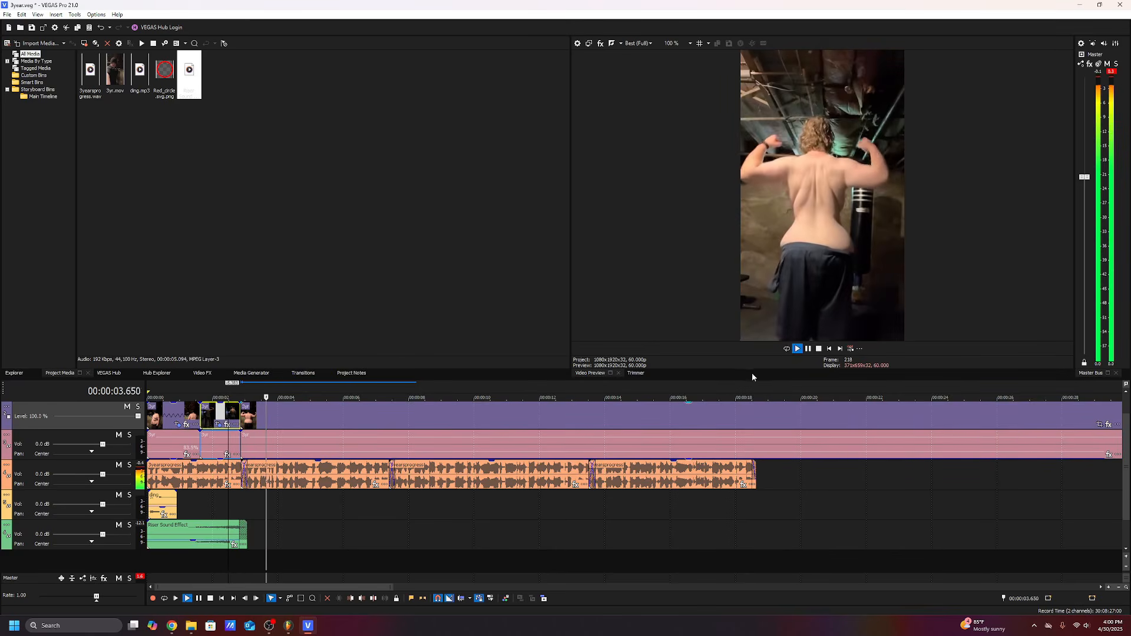
- Play the remaining footage against the voice-over to its end, and replay from the join after the gym shot
drag(1127, 466, 1127, 453)
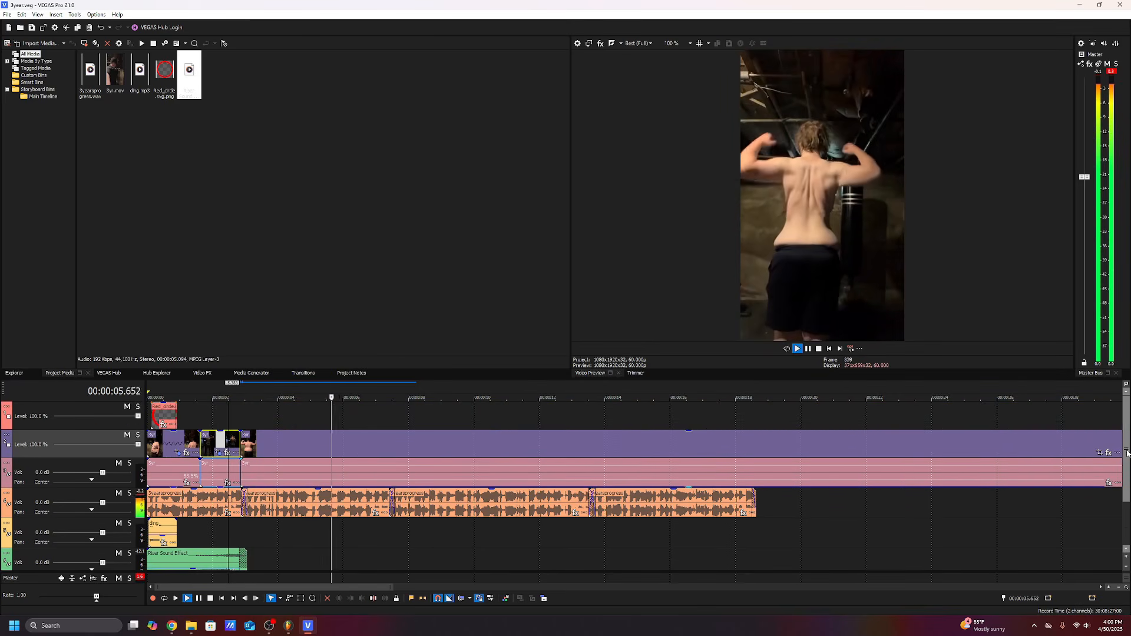
scroll(545, 482, up, 3)
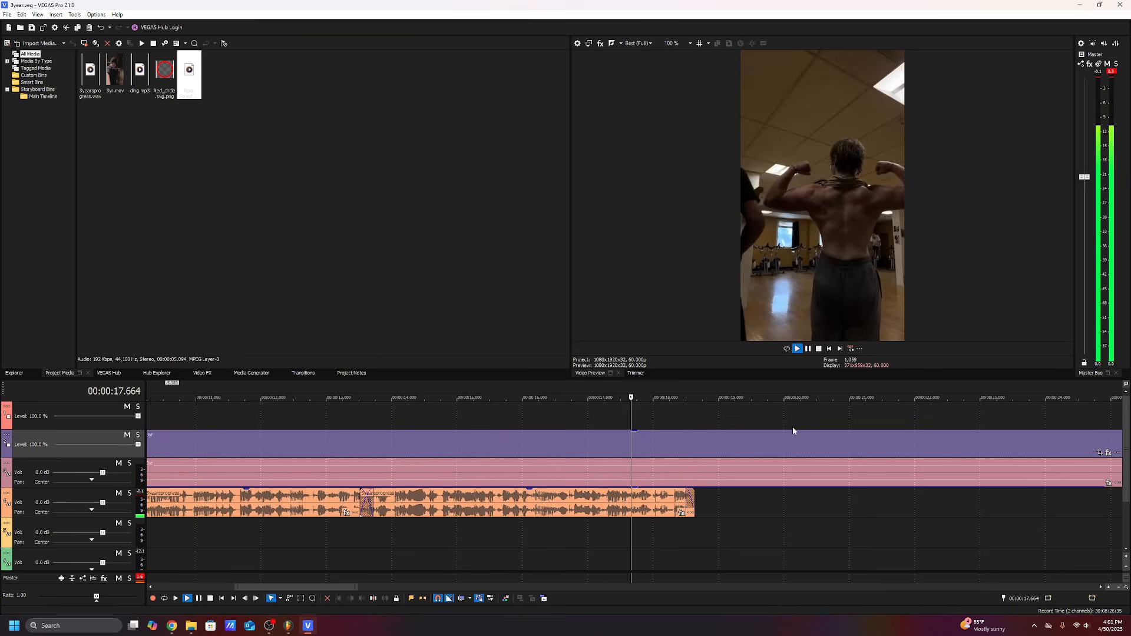
click(820, 349)
key(space)
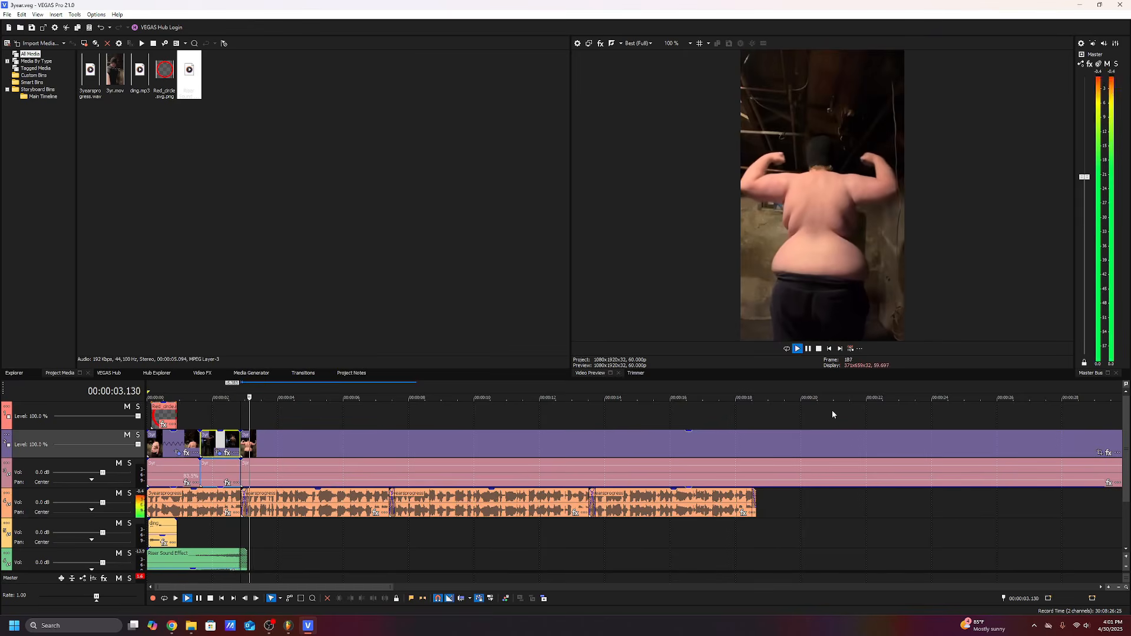
scroll(832, 410, up, 2)
scroll(727, 447, up, 1)
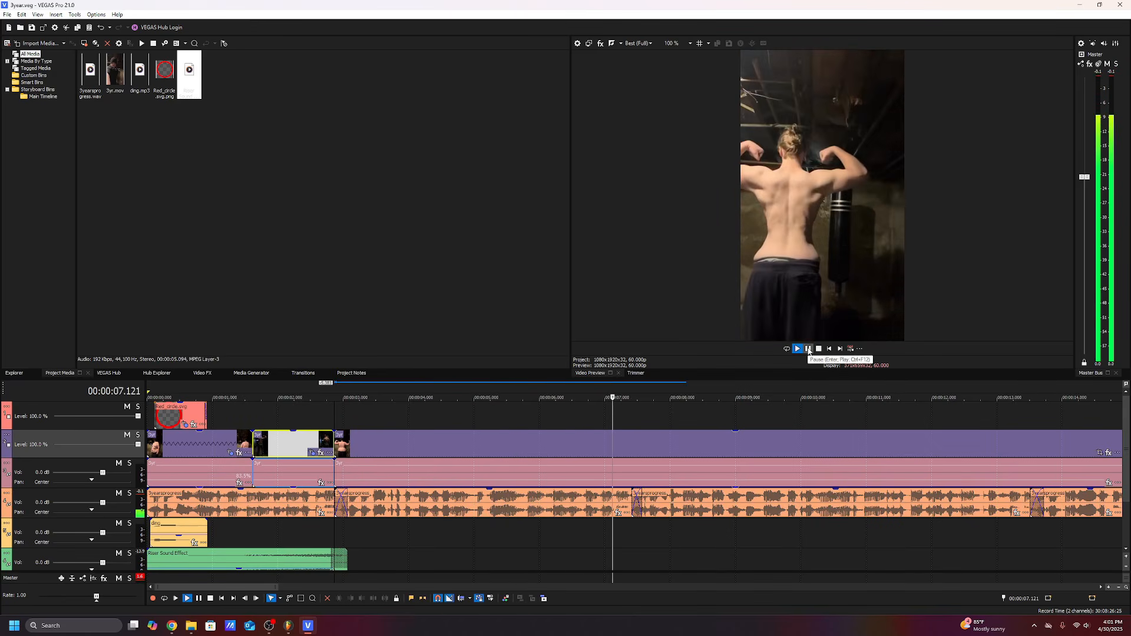
- Split the source footage at about 7.4 s, where the second voice-over clip ends
click(808, 349)
click(622, 448)
key(s)
- Add a slow zoom to the clip between 2.9 s and 7.4 s with an end pan/crop keyframe about 472.5 × 840
click(340, 448)
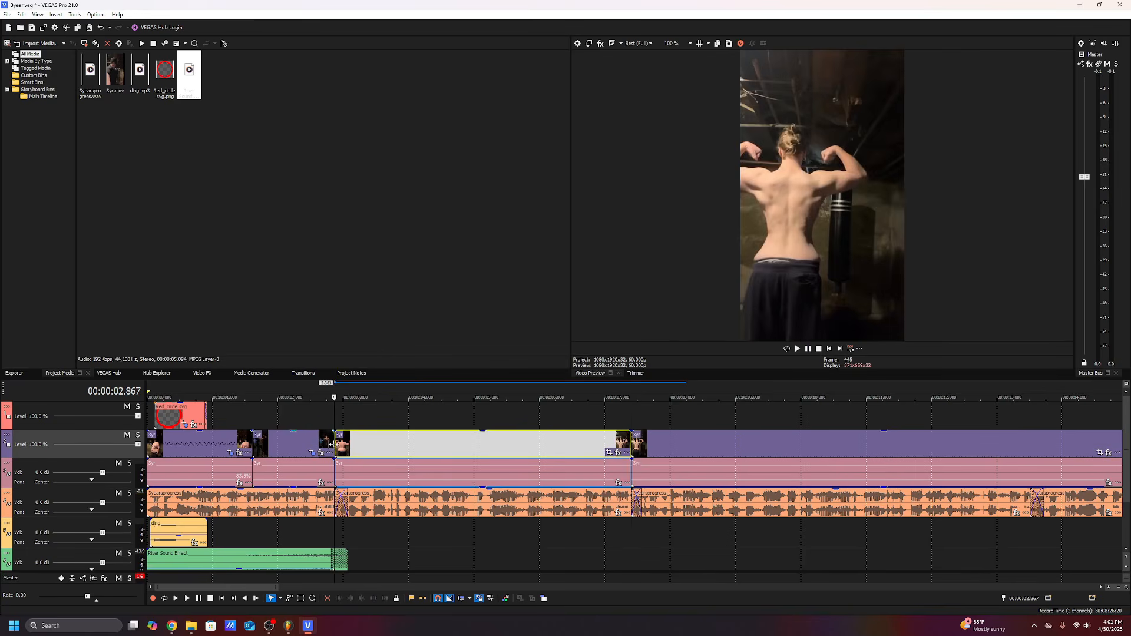
click(609, 453)
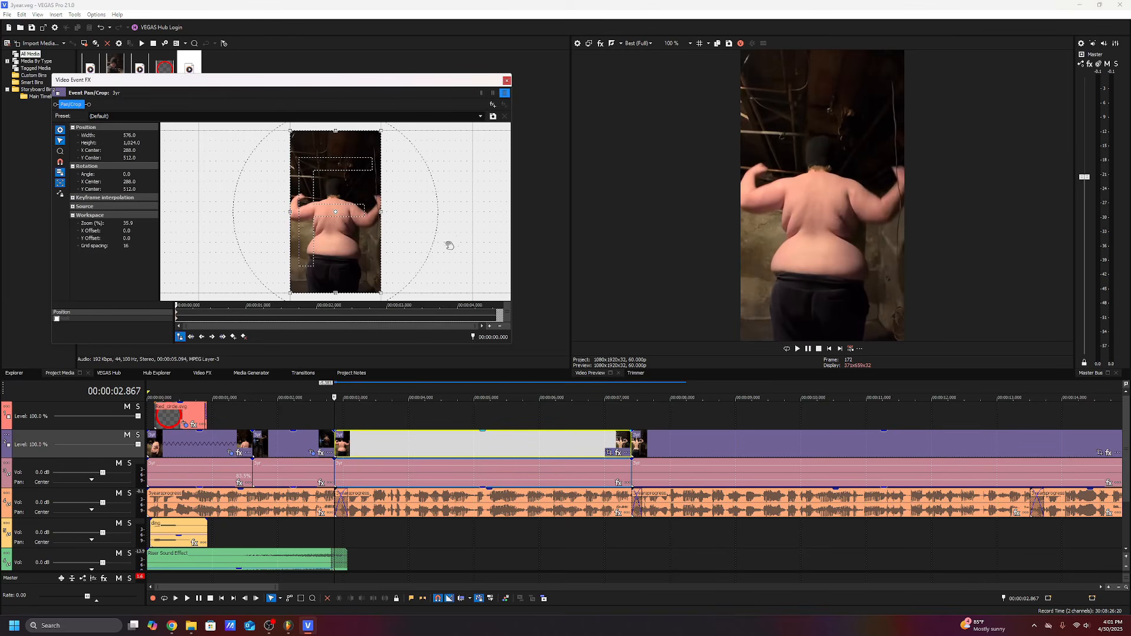
click(494, 314)
drag(381, 131, 372, 148)
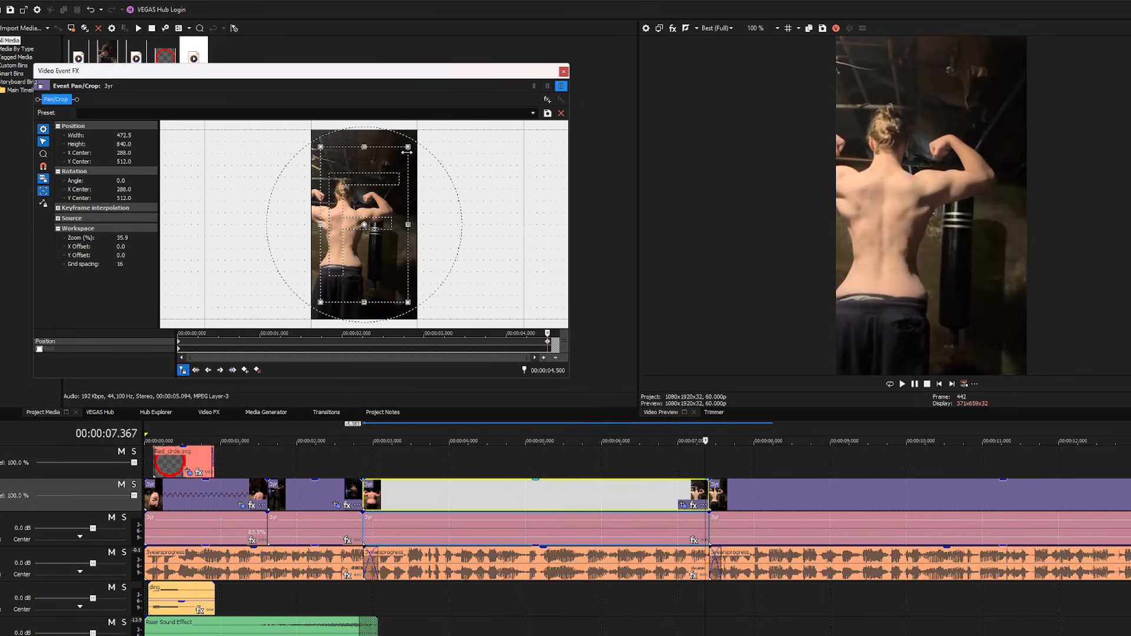
click(564, 71)
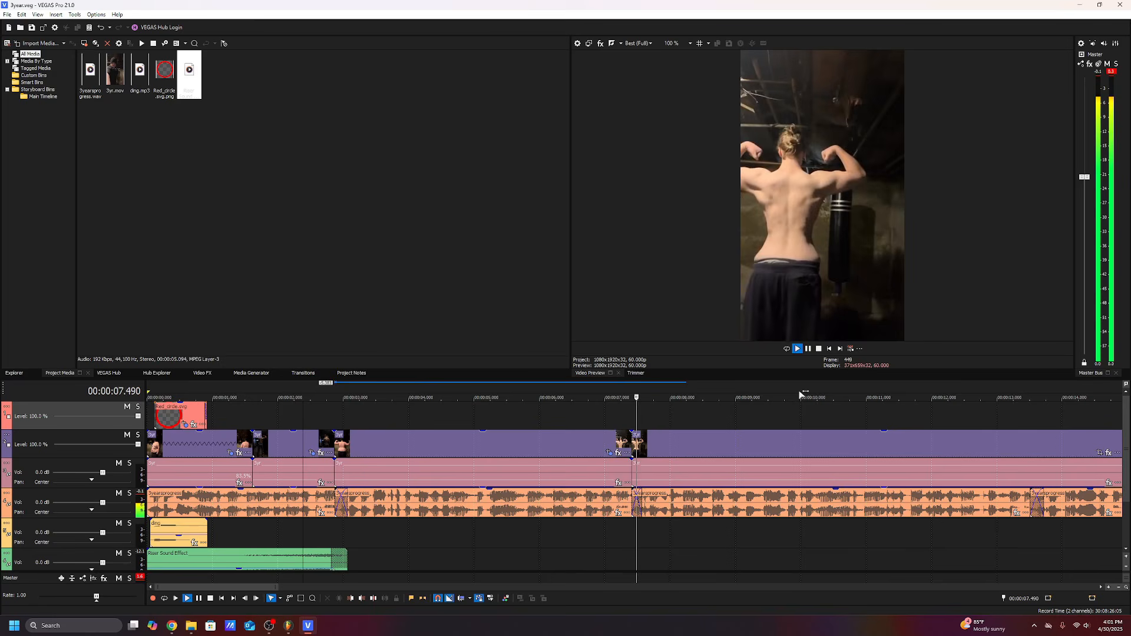
- Replay the clip's slow zoom and play on into the next footage segment
click(330, 422)
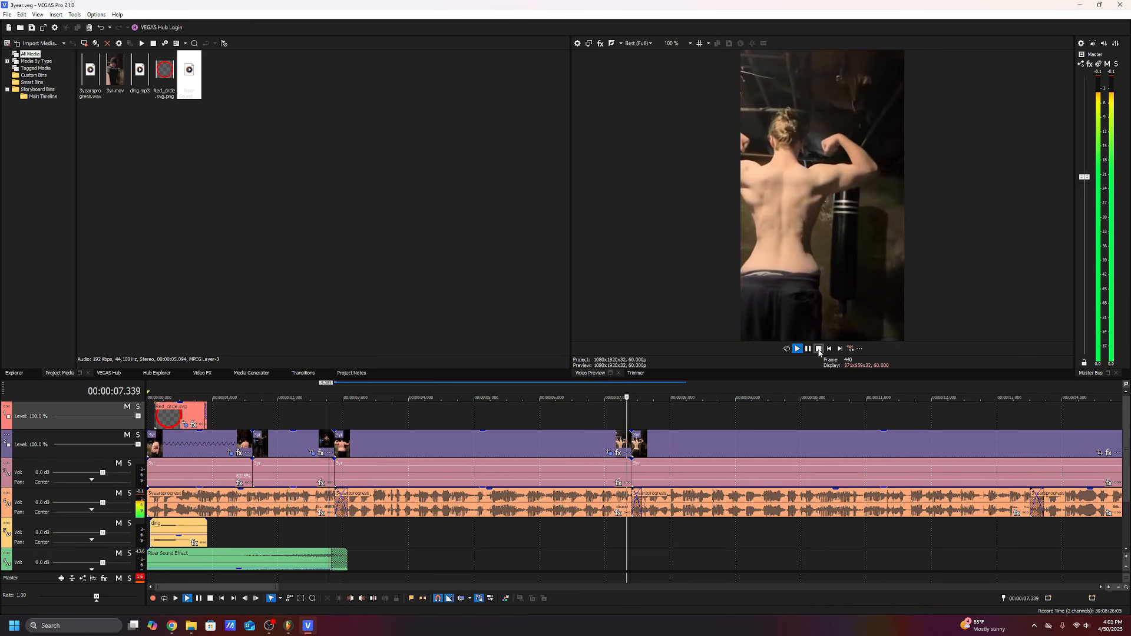
click(818, 349)
mouse_move(641, 448)
mouse_down()
mouse_move(686, 448)
mouse_move(642, 450)
mouse_up()
click(588, 419)
key(space)
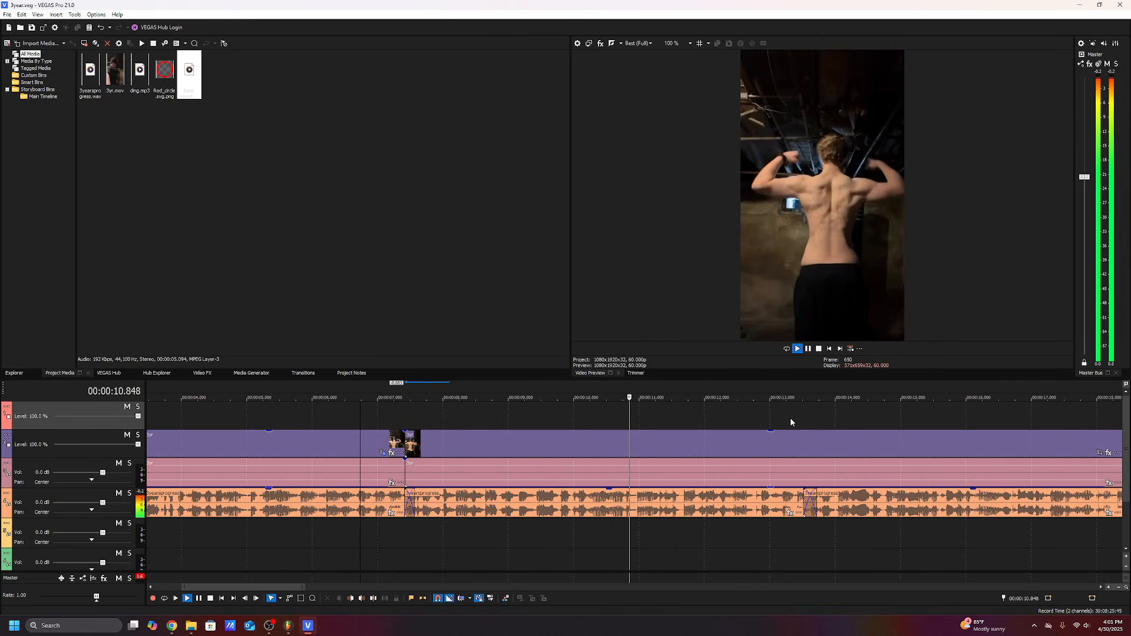
- Zoom the footage after 7.4 s to a crop of about 479 × 851 with a pan/crop keyframe about 4.3 s into the clip
click(616, 446)
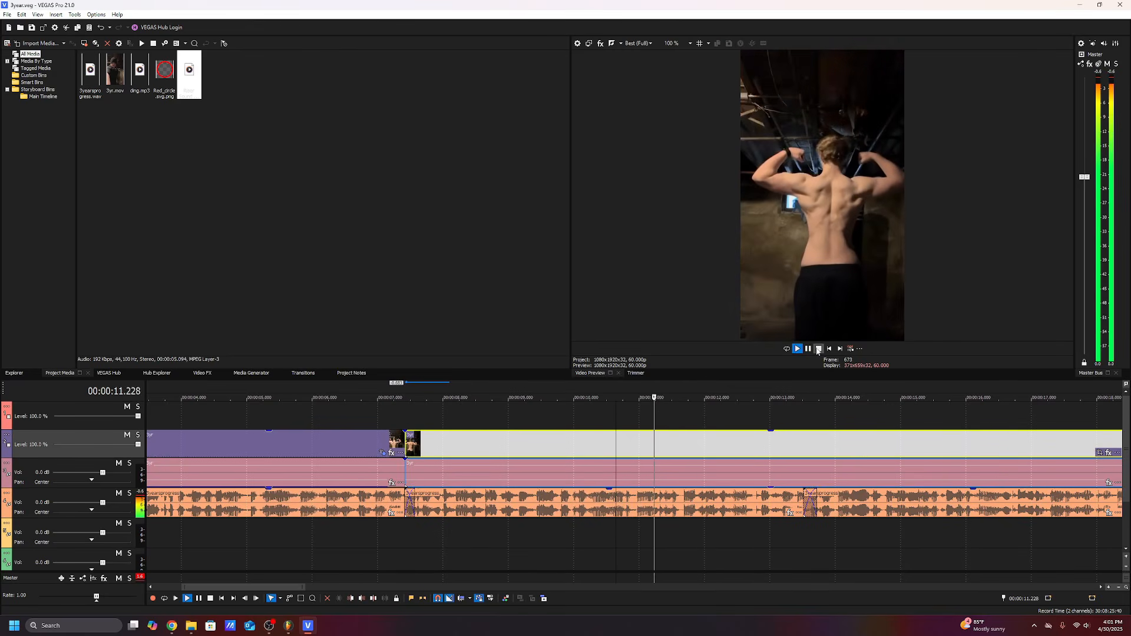
click(808, 348)
scroll(1038, 462, down, 1)
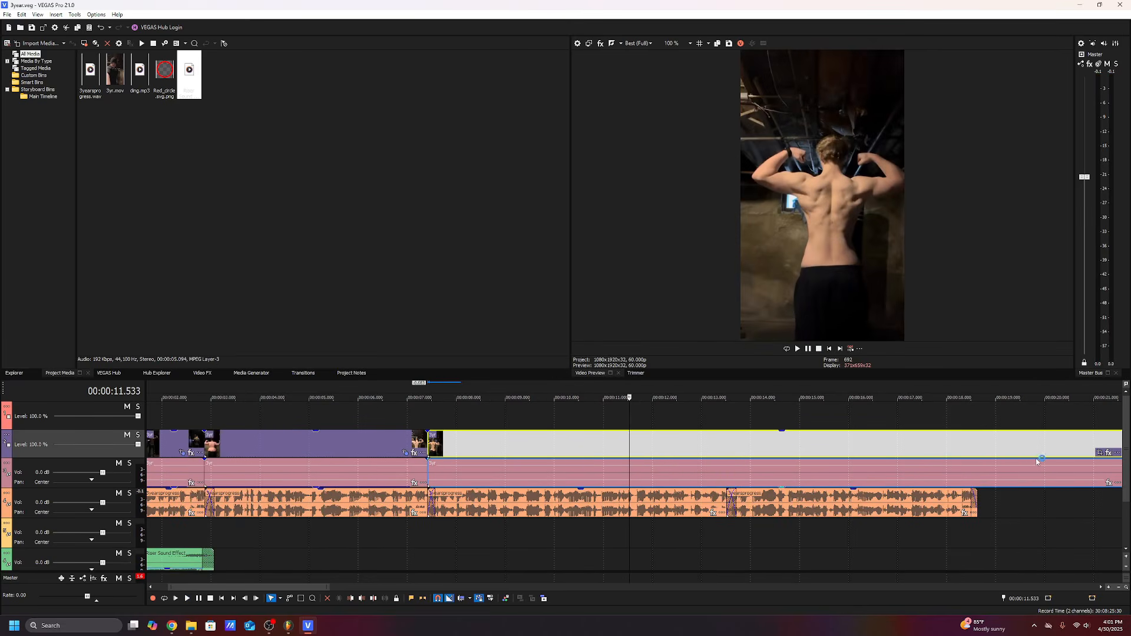
click(1099, 454)
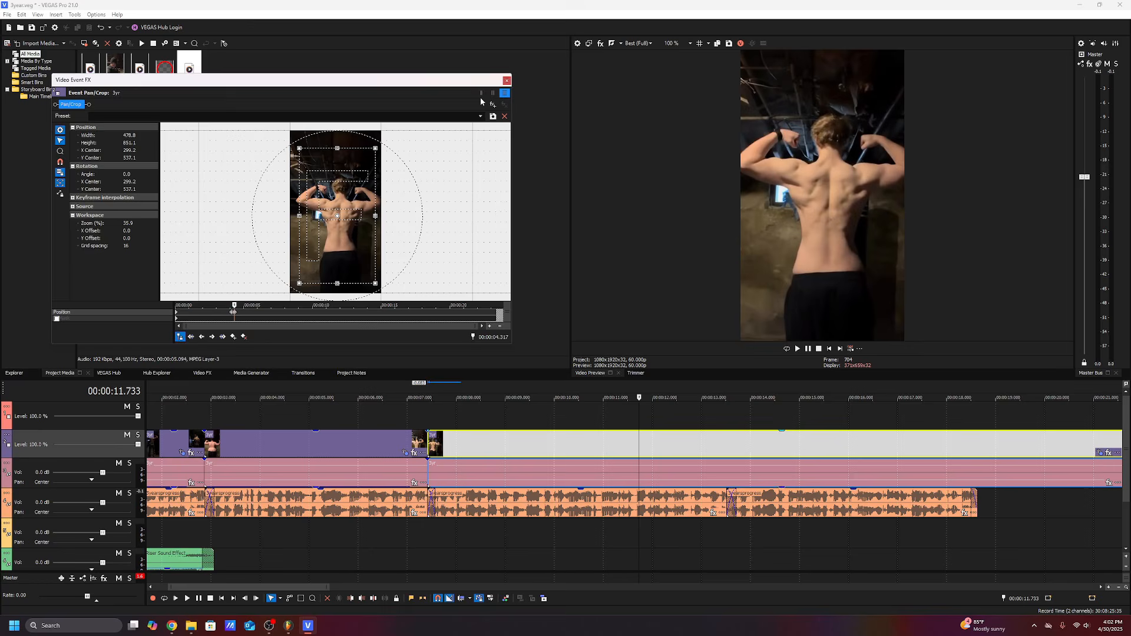
click(506, 80)
- Replay from about 10.8 s to check the new zoom on the third footage segment
click(595, 406)
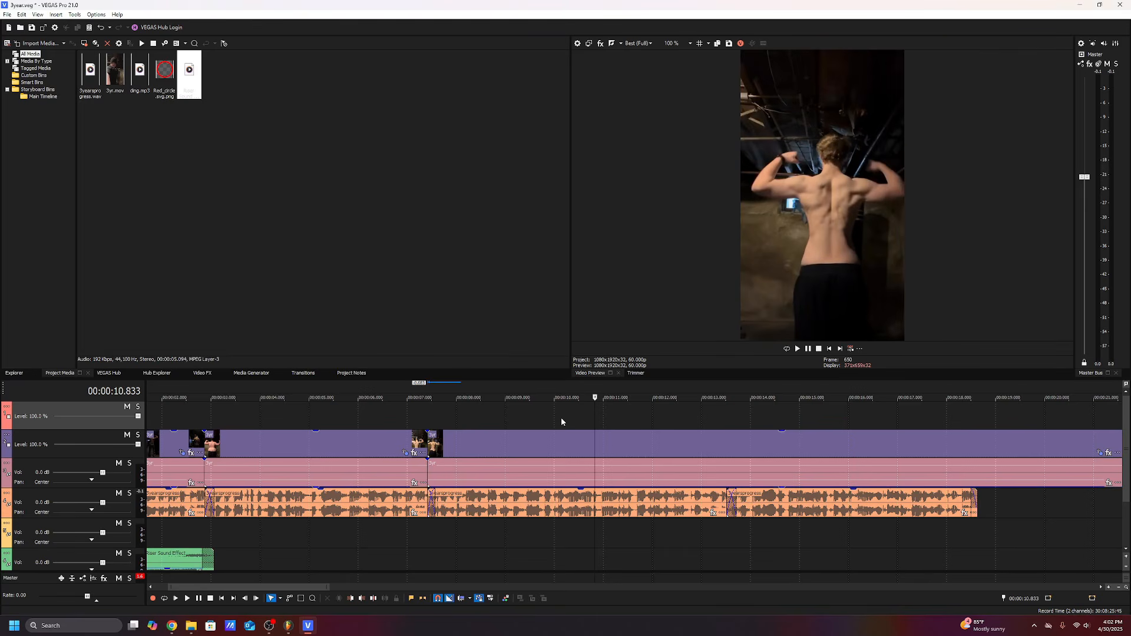
key(space)
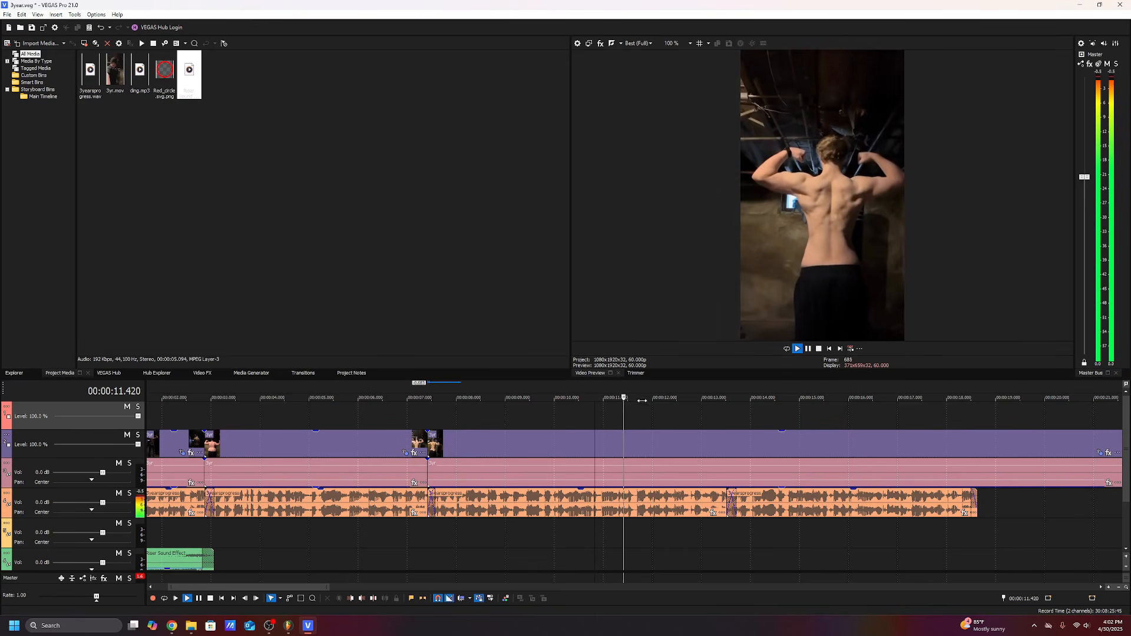
scroll(689, 407, right, 1)
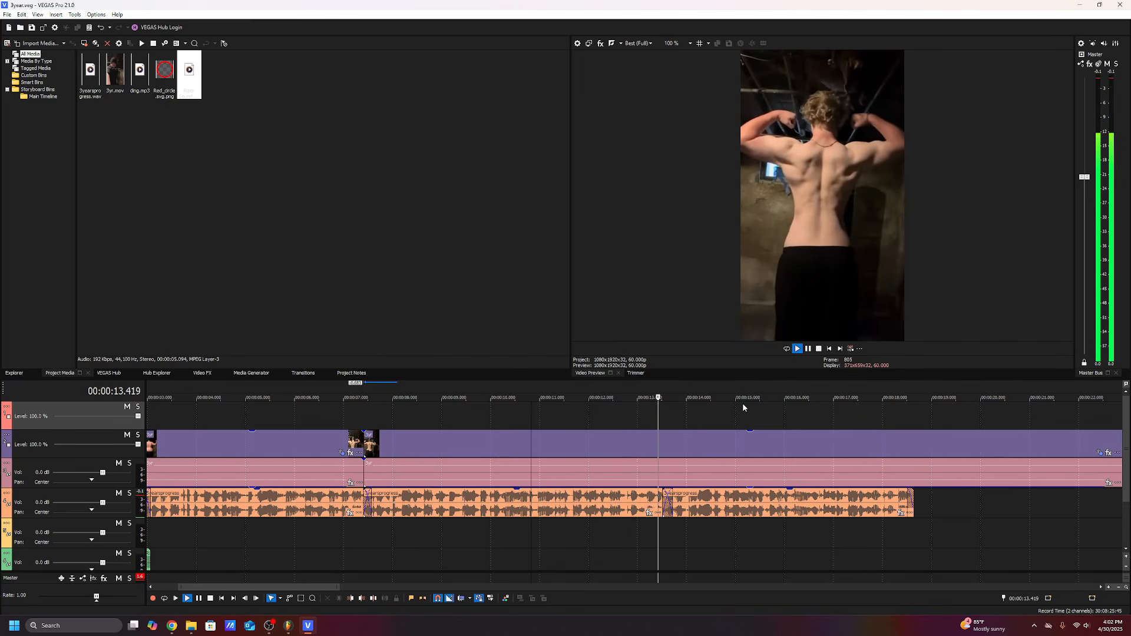
- Split the footage at about 13.5 s, where the last voice-over clip begins, and restore the Default pan/crop on the remainder
click(808, 350)
click(666, 452)
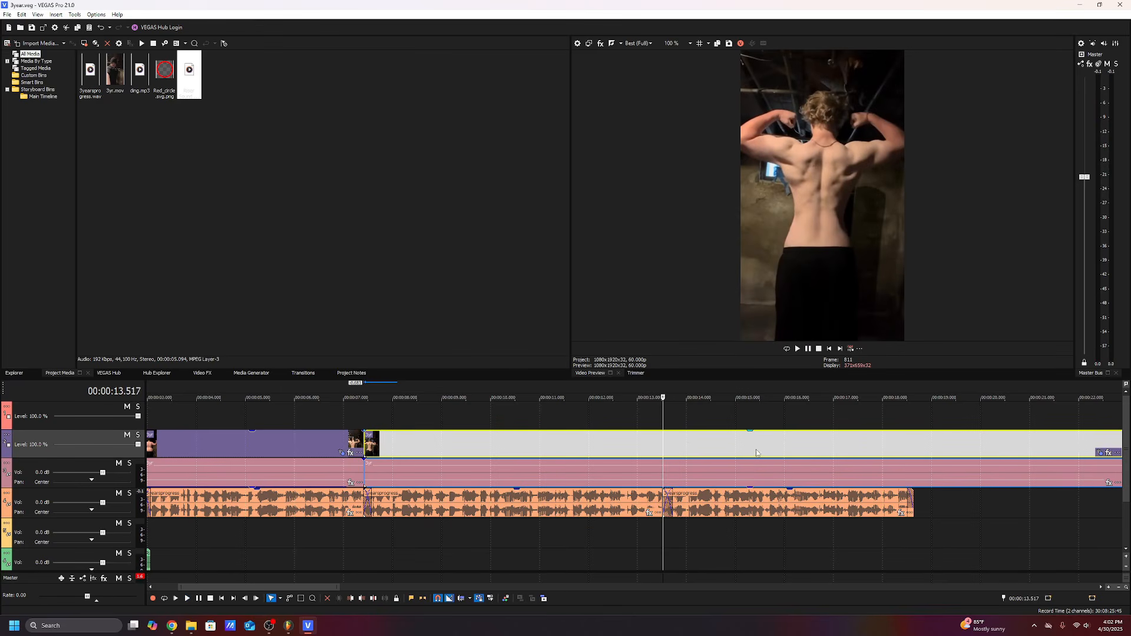
key(s)
scroll(757, 450, down, 1)
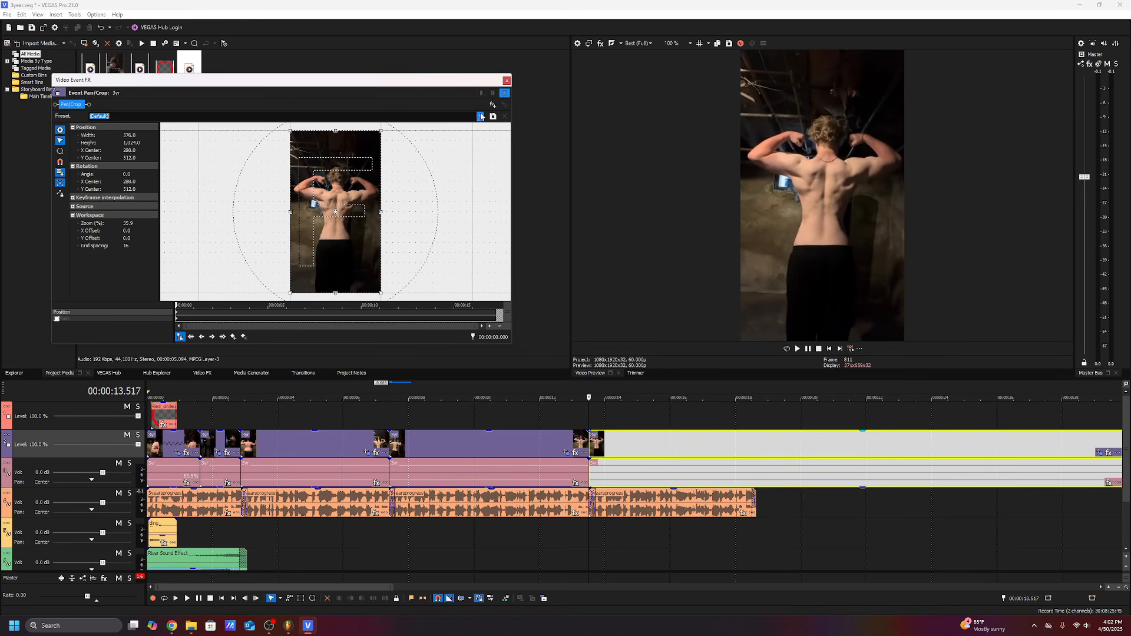
click(504, 79)
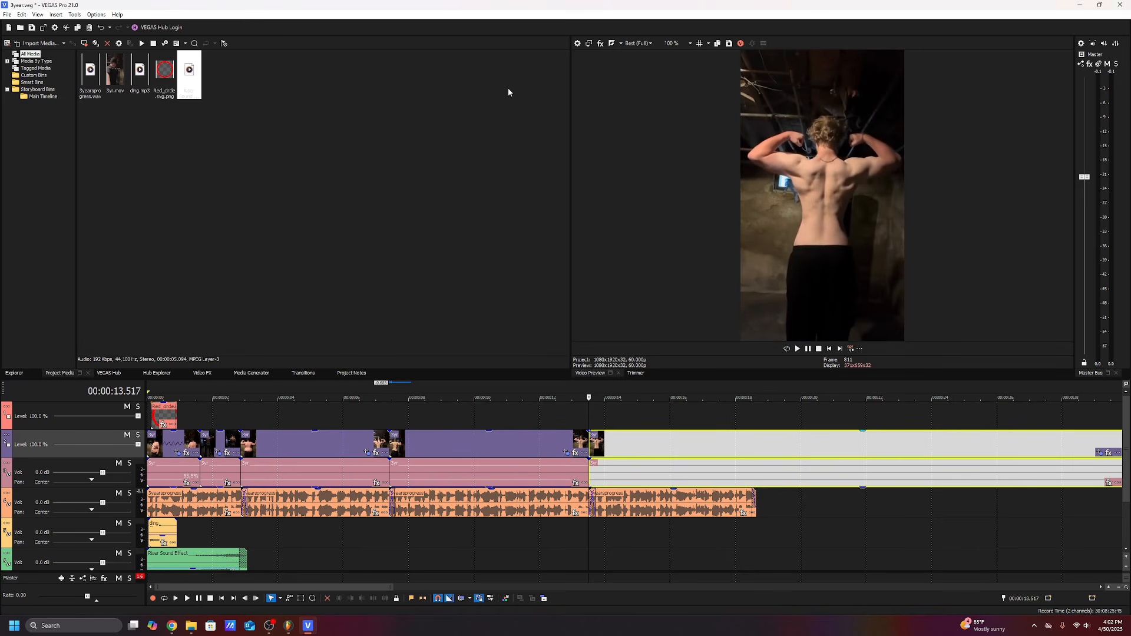
- Replay across the cut at about 13.5 s to check how the shots join
click(547, 408)
click(797, 349)
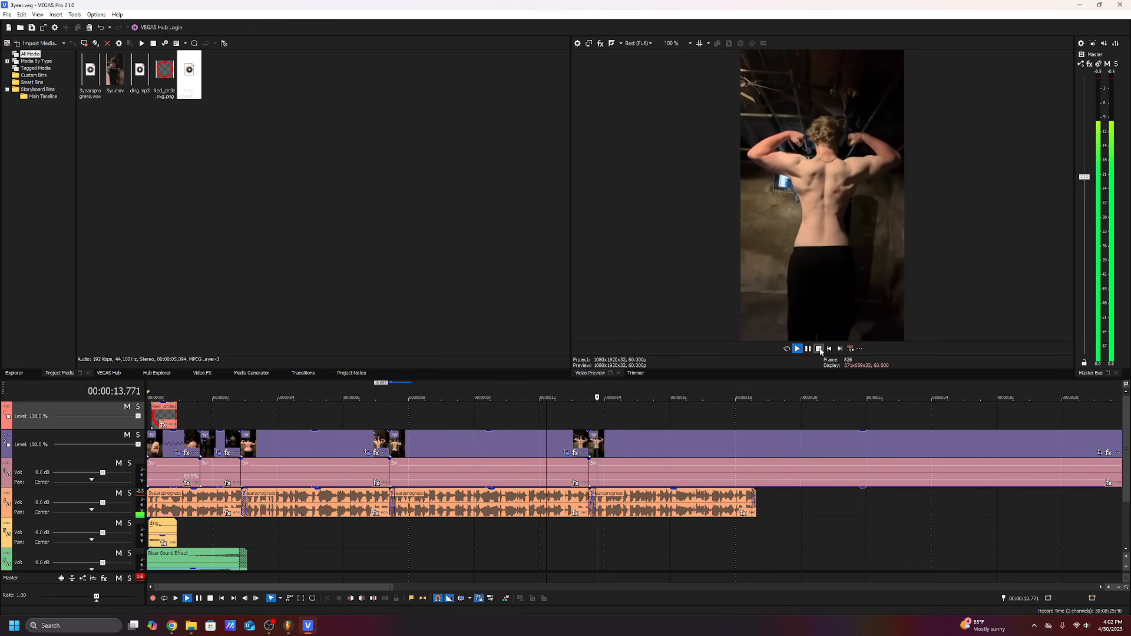
click(820, 350)
key(space)
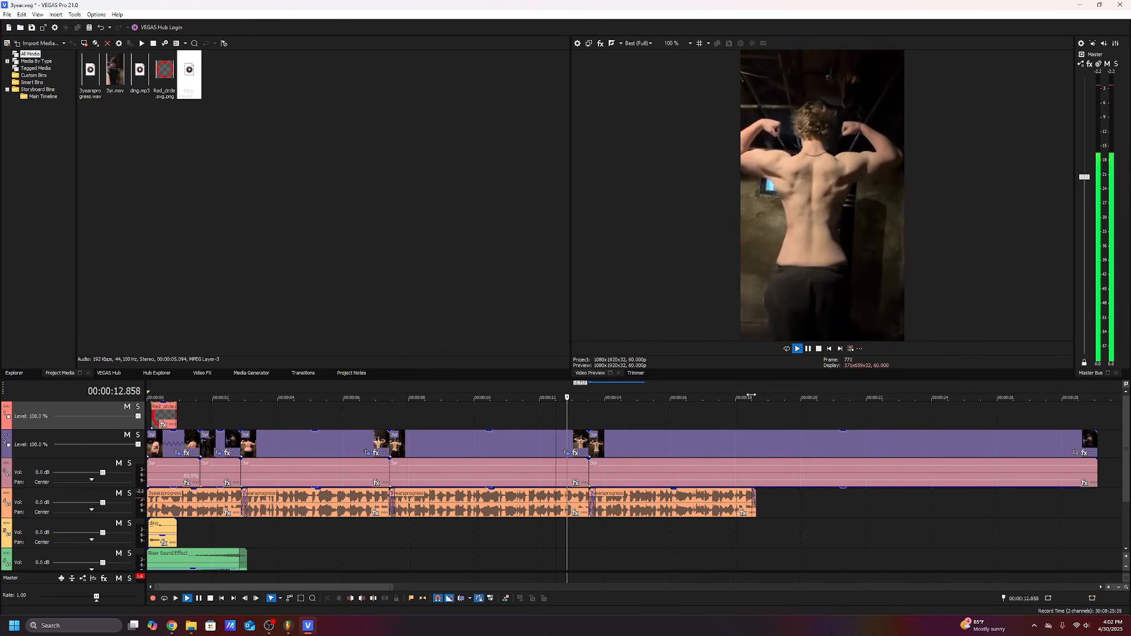
- Cut the footage so the next gym shot starts at about 17.5 s, and play through that cut
click(809, 349)
click(684, 445)
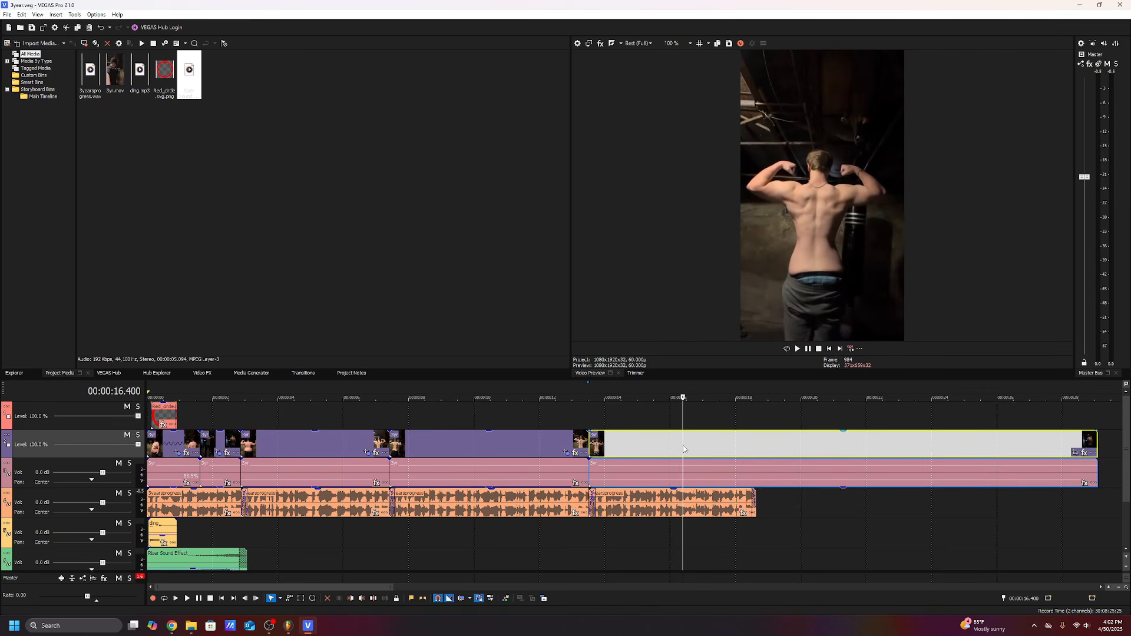
drag(688, 446, 767, 446)
key(s)
click(740, 421)
key(space)
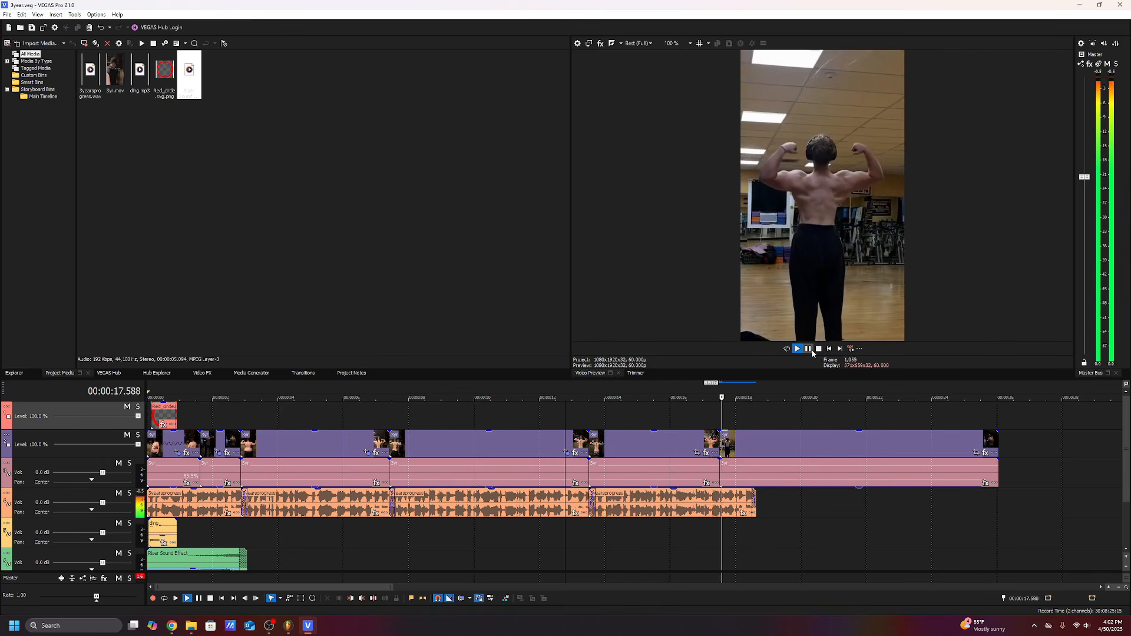
- Close the gap after the short gym clip by butting the remaining footage against it, and play from about 17 s
drag(849, 459, 741, 443)
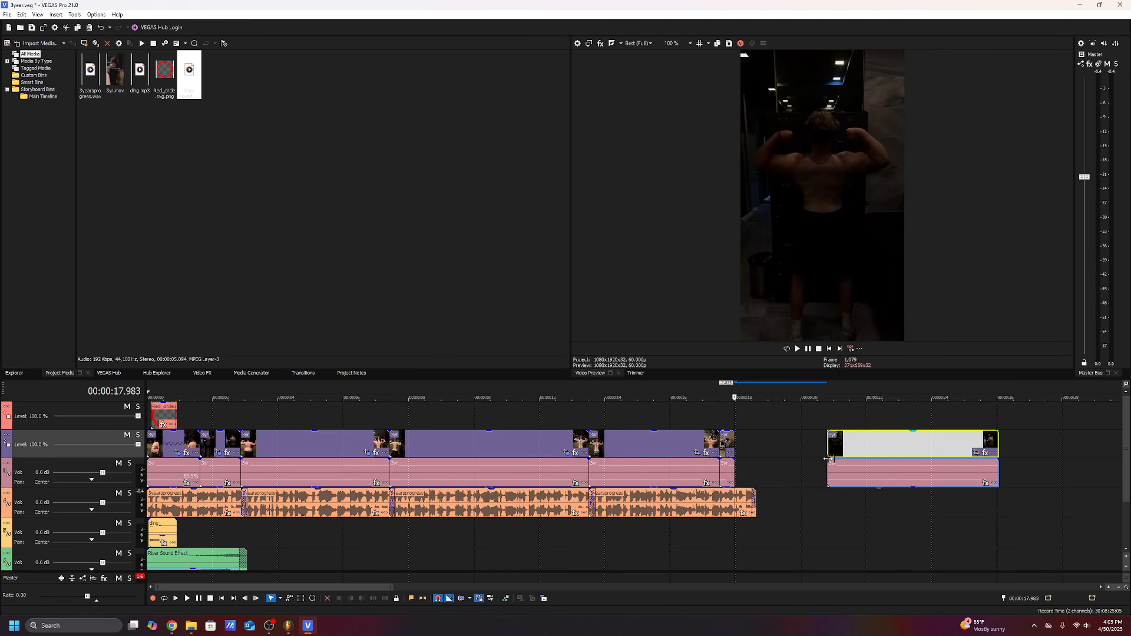
click(706, 419)
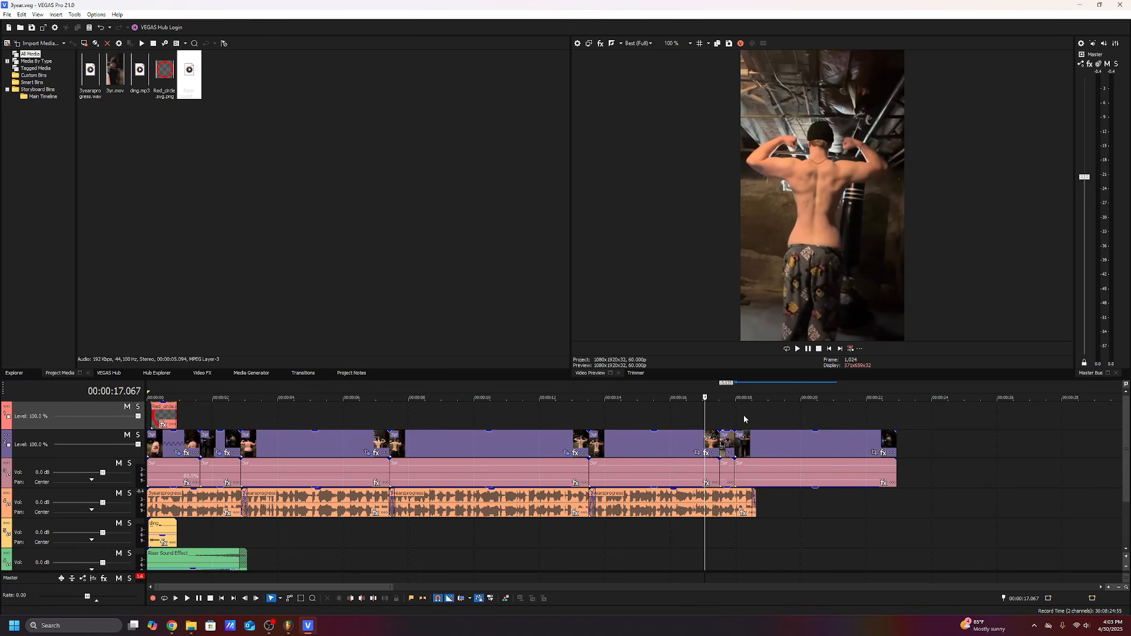
key(space)
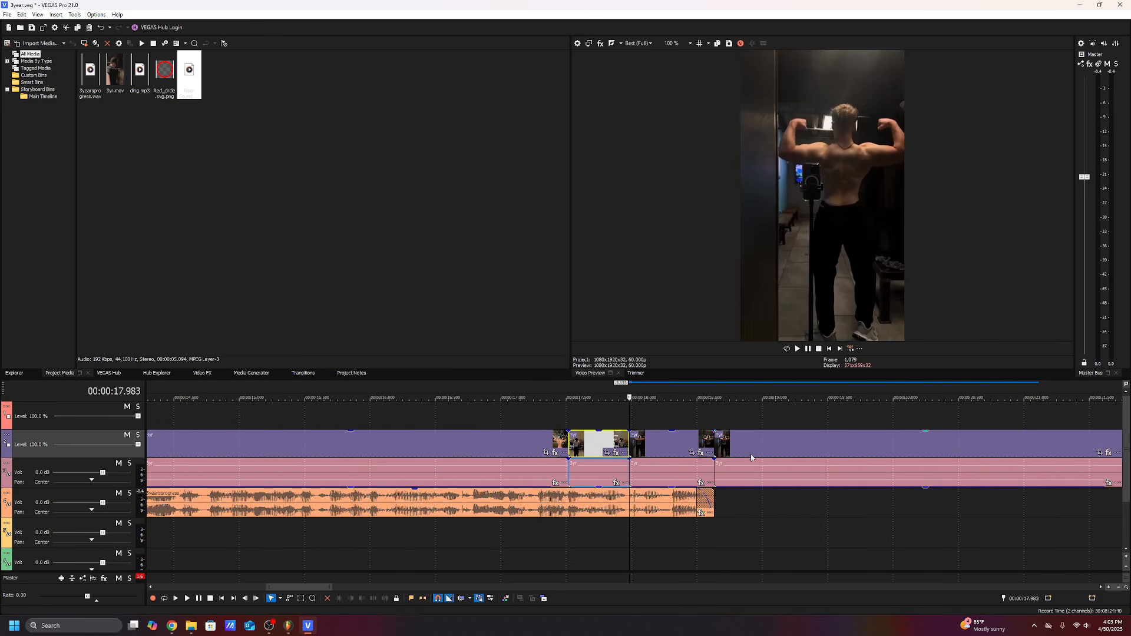
- Add pan/crop zoom keyframes to the short clip ending the voice-over and to the last clip, and play the last clip
click(692, 453)
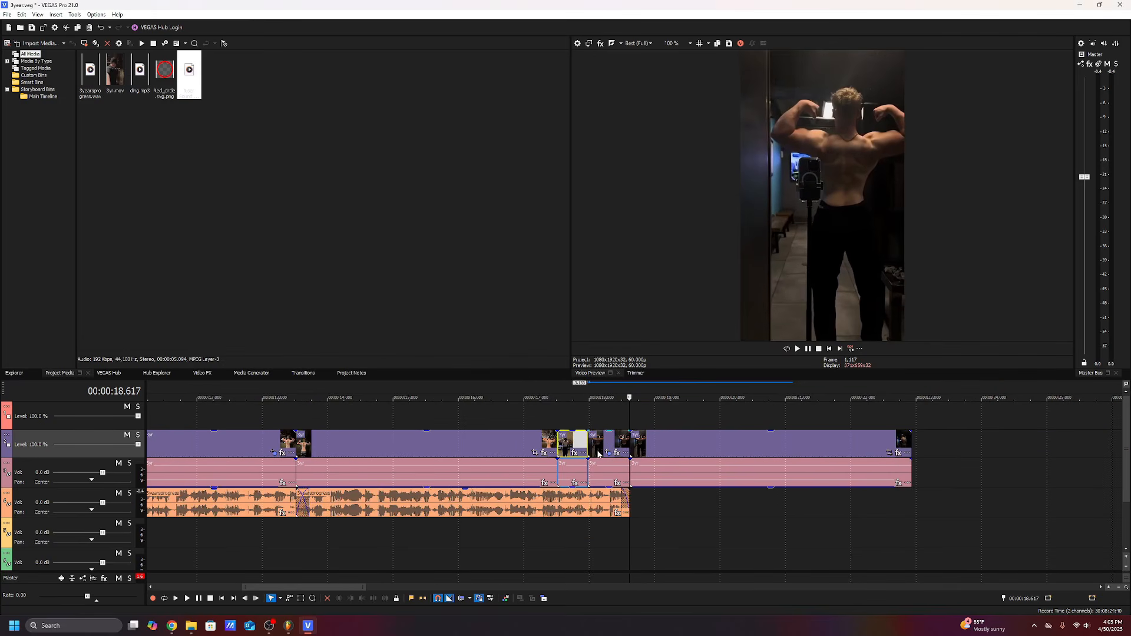
key(space)
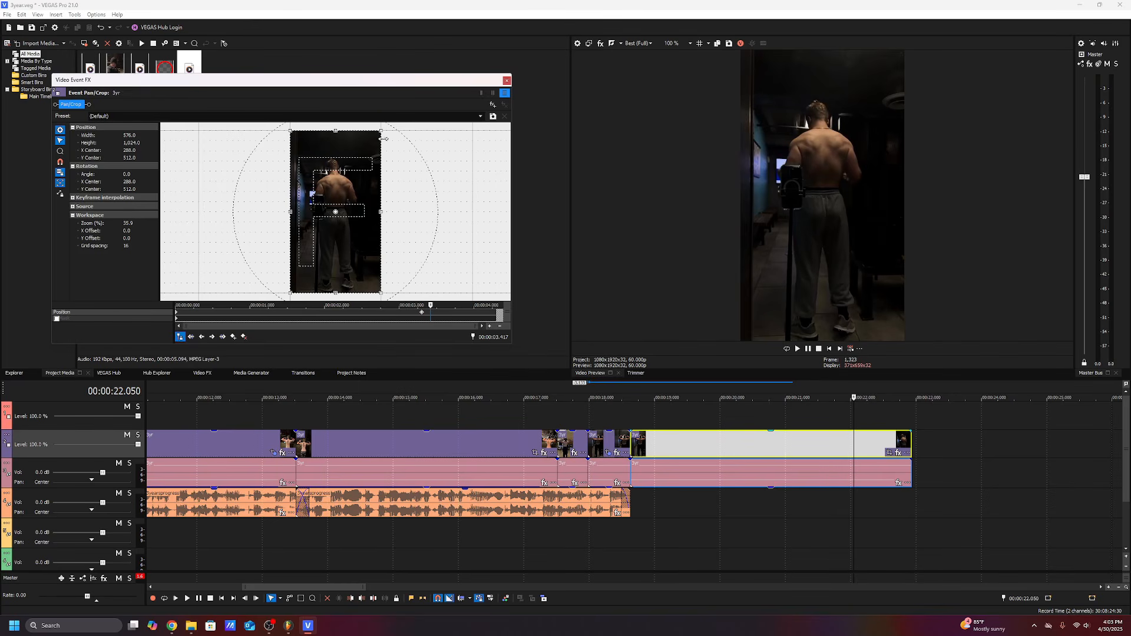
click(507, 80)
click(822, 425)
key(space)
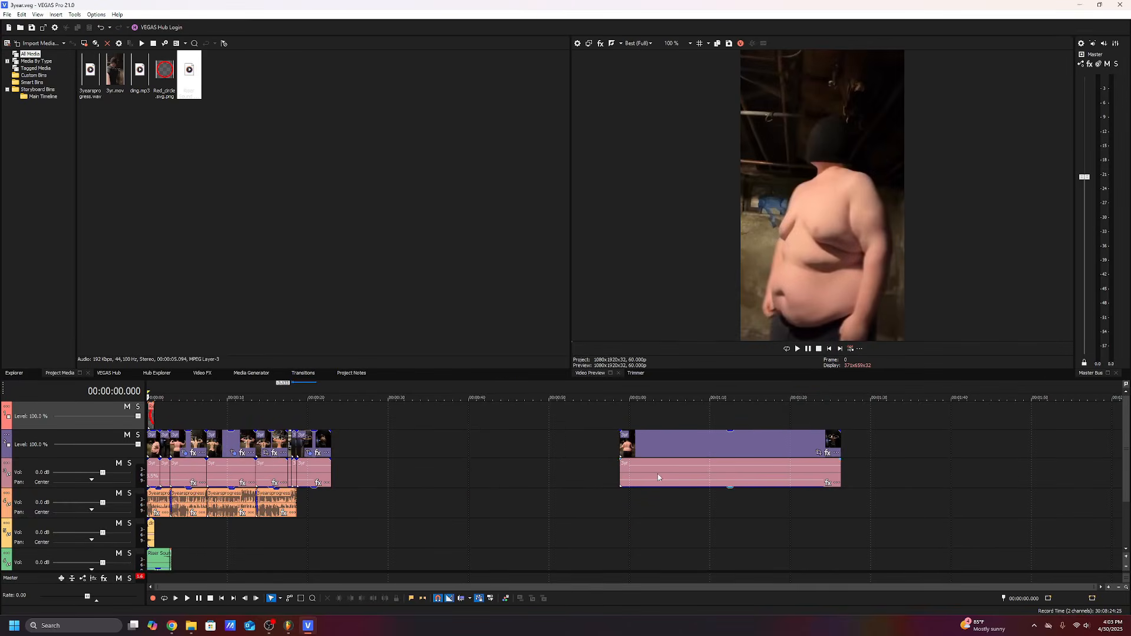
- Delete the leftover footage clip standing apart far beyond the edited sequence
right_click(663, 439)
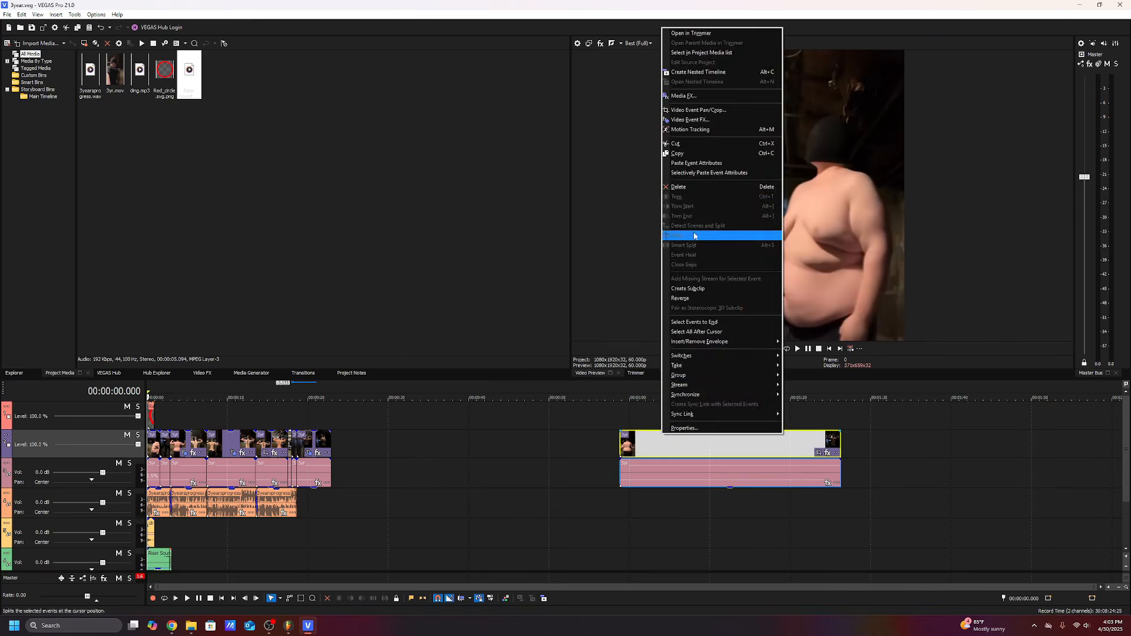
click(693, 188)
scroll(603, 464, up, 5)
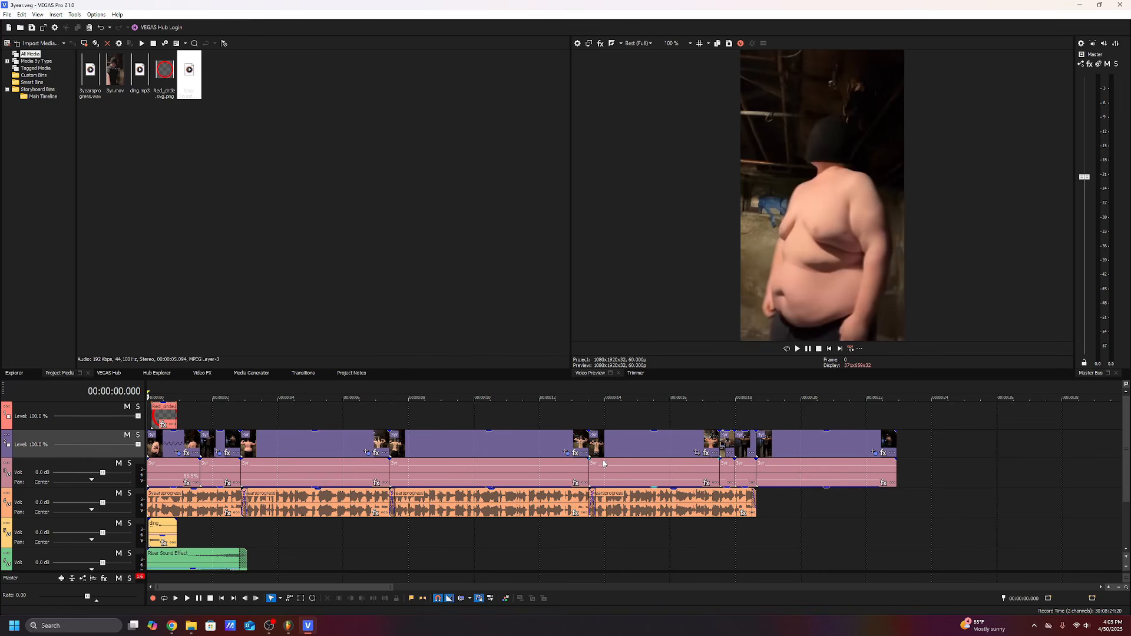
- Look over the assembled timeline and the footage beyond the voice-over, and select the last voice-over clip near its end
scroll(550, 504, up, 3)
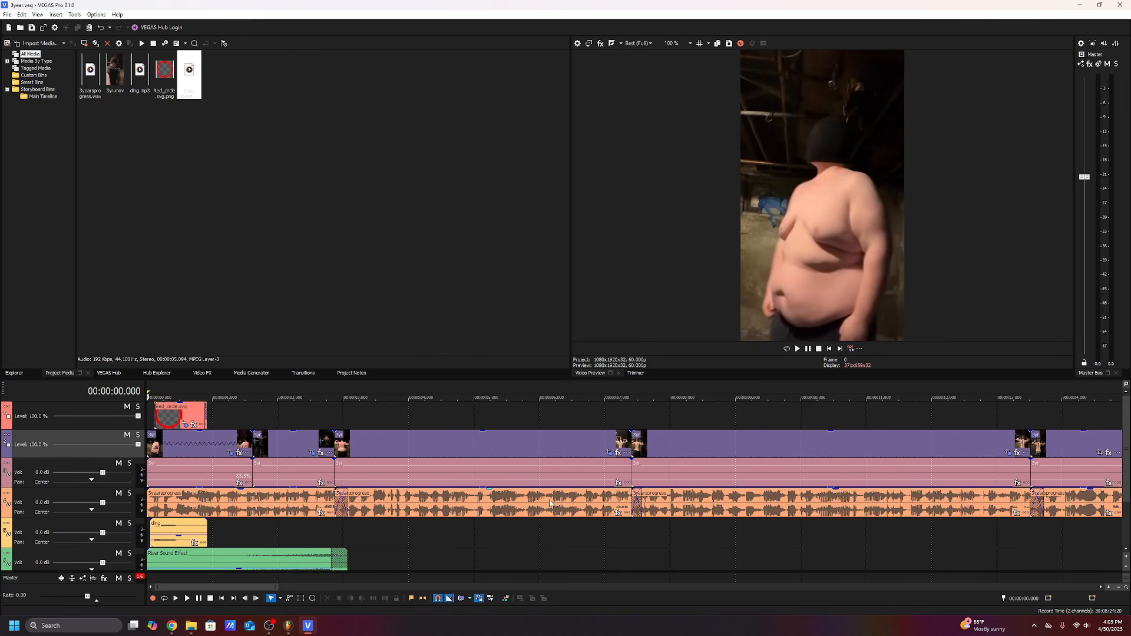
scroll(439, 463, down, 3)
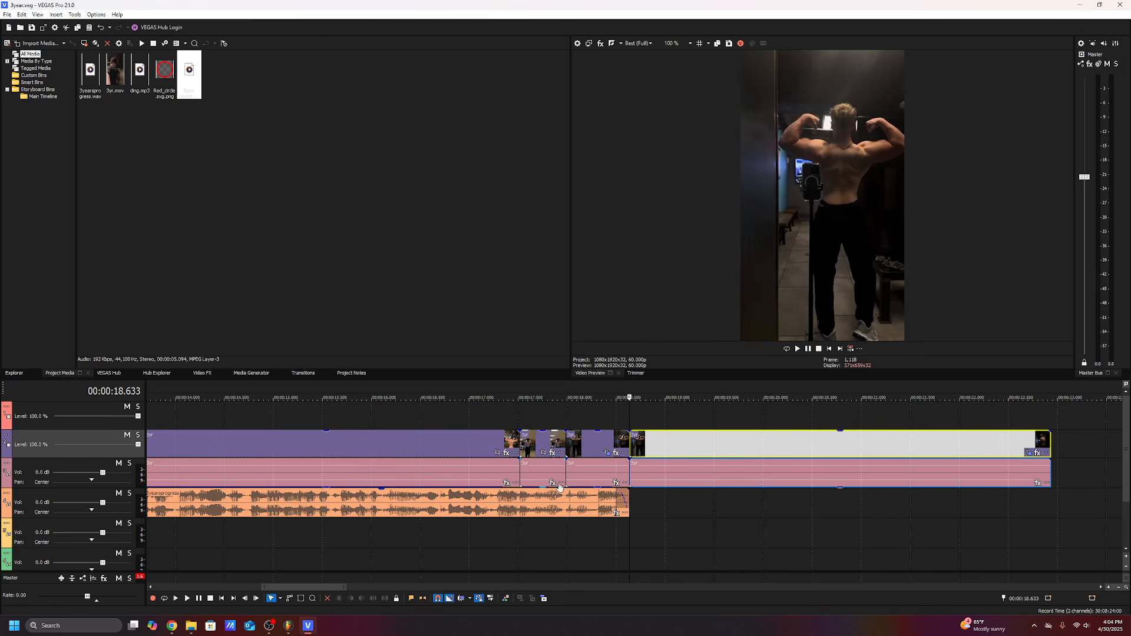
scroll(608, 504, down, 2)
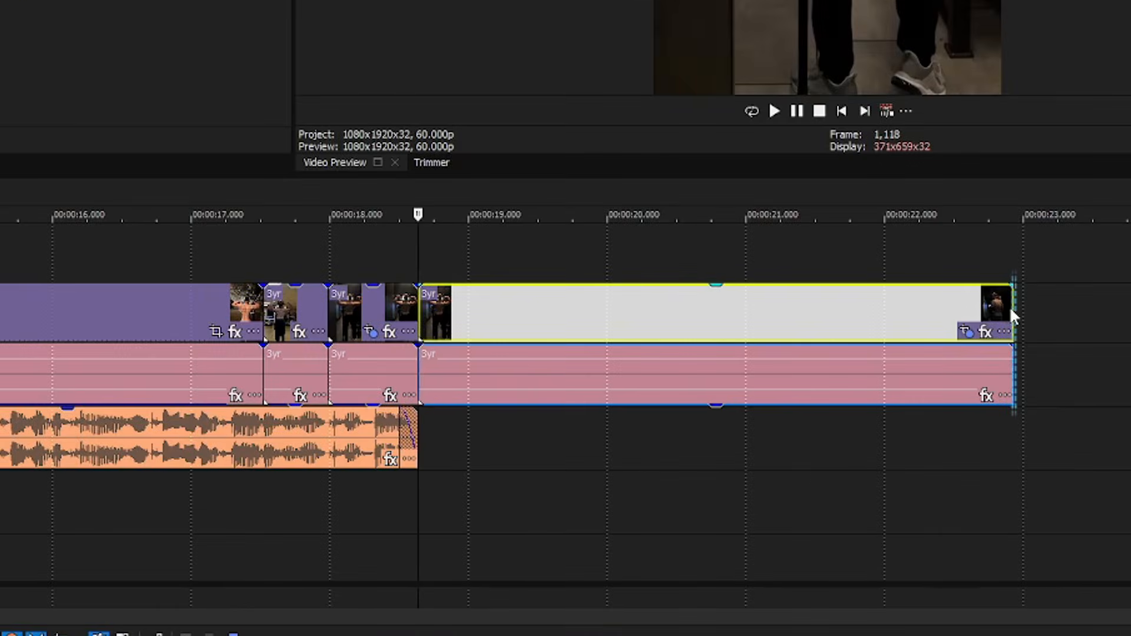
click(607, 506)
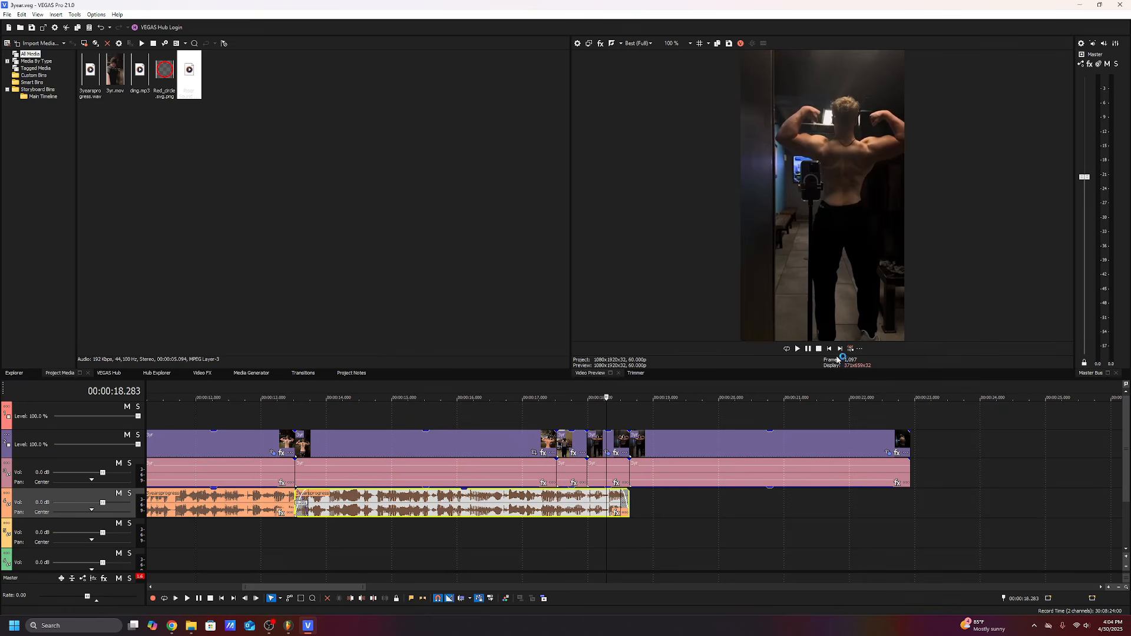
- Add the FUNK UNIVERSO song on a new audio track from the timeline start and find its drop around 1:13
click(819, 349)
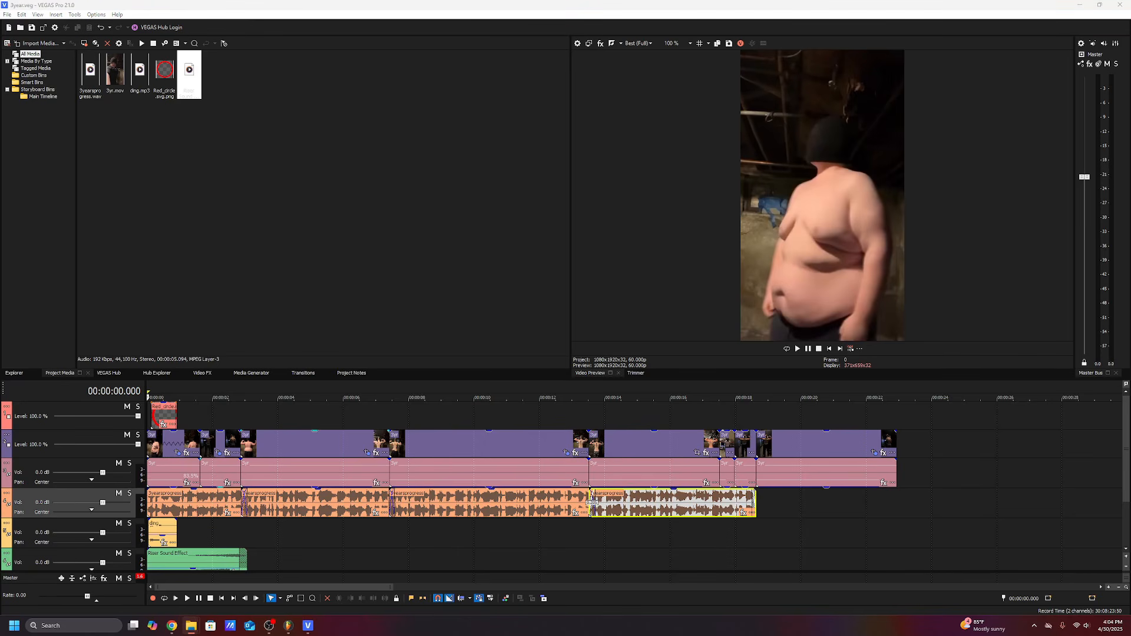
drag(1130, 471, 139, 558)
scroll(503, 523, down, 3)
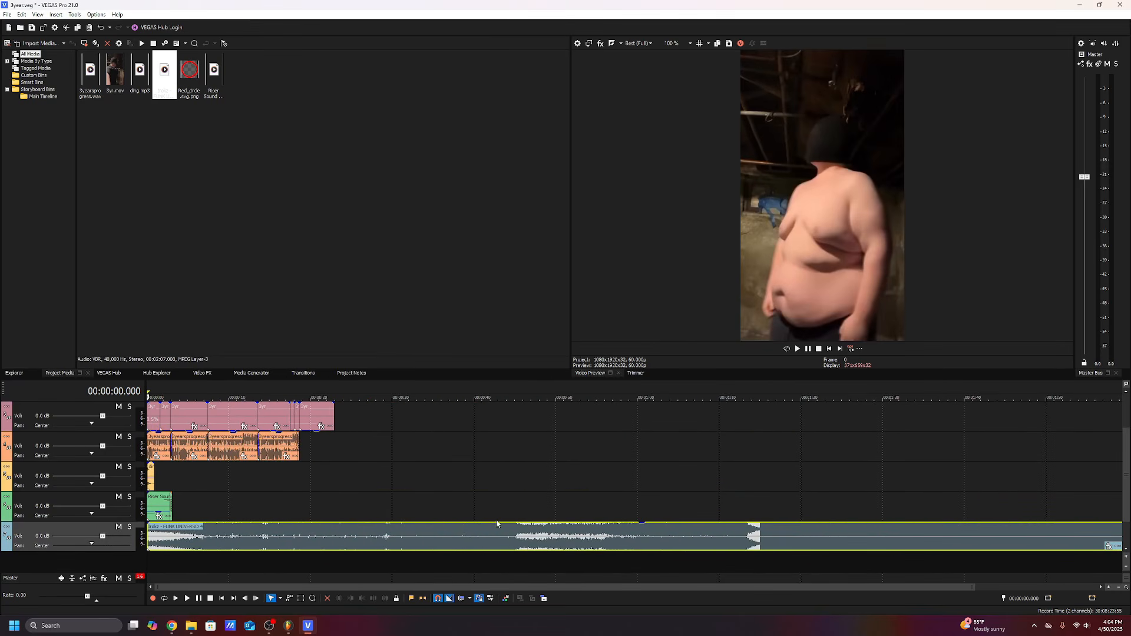
scroll(841, 480, up, 1)
scroll(705, 462, down, 2)
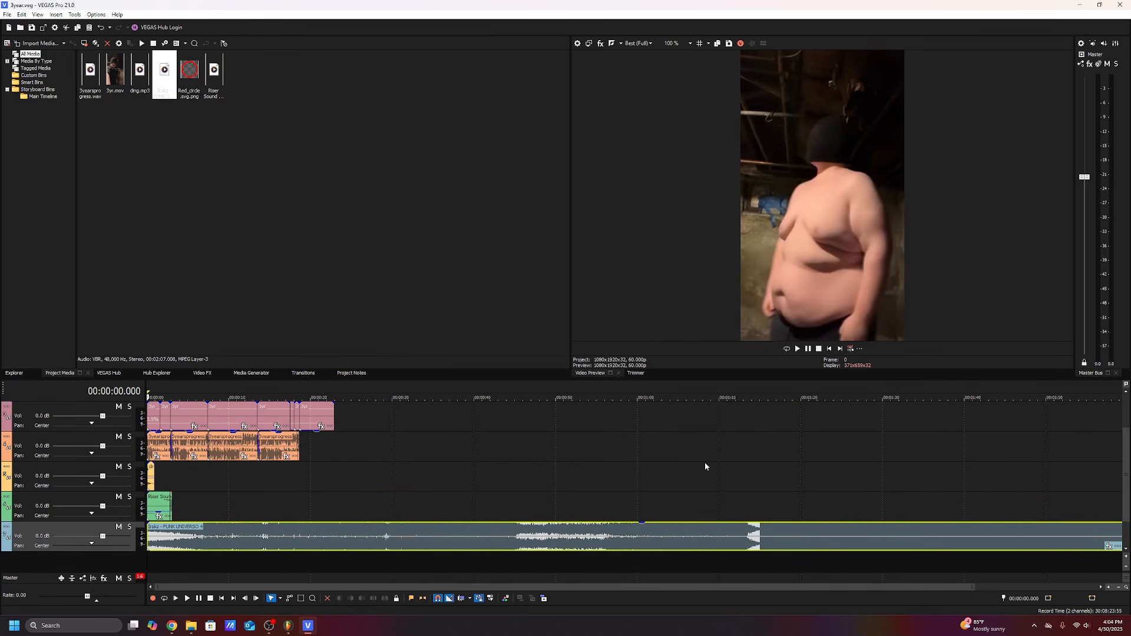
click(758, 501)
scroll(717, 544, up, 5)
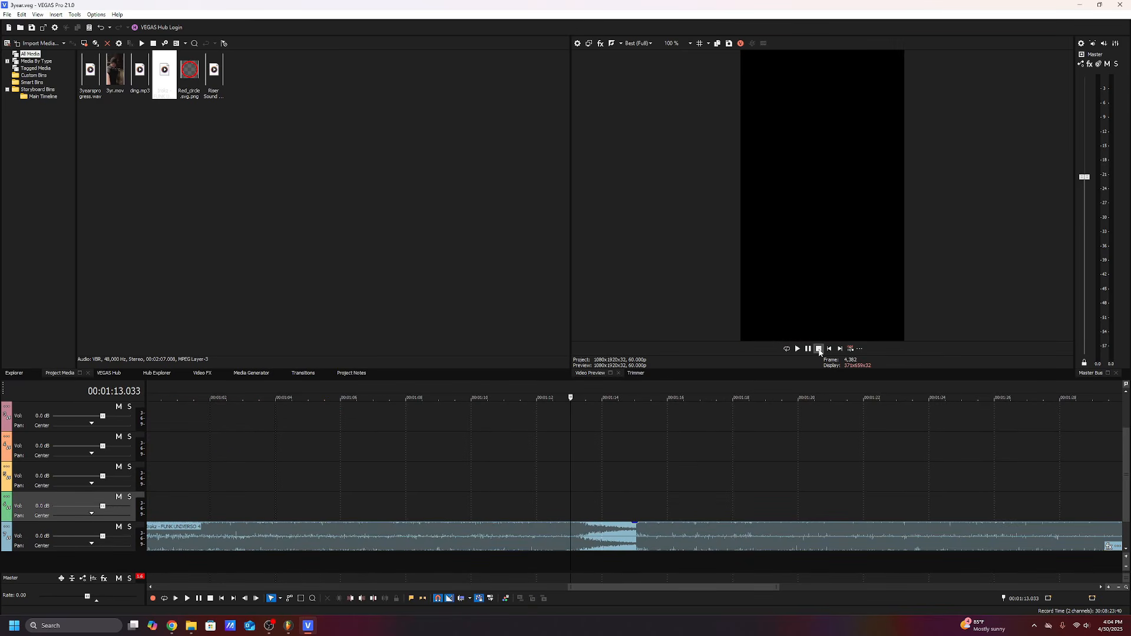
- Line up the drop of the nerve star song with the end of the voice-over and extend the song's start to the timeline's beginning
right_click(550, 524)
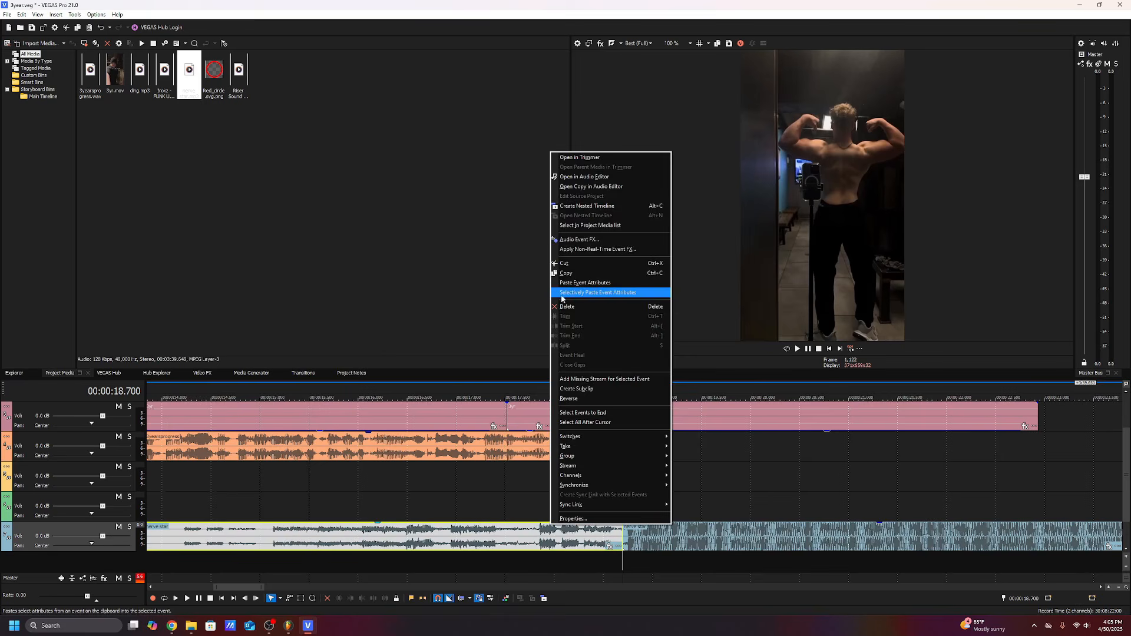
click(563, 294)
click(654, 366)
right_click(572, 532)
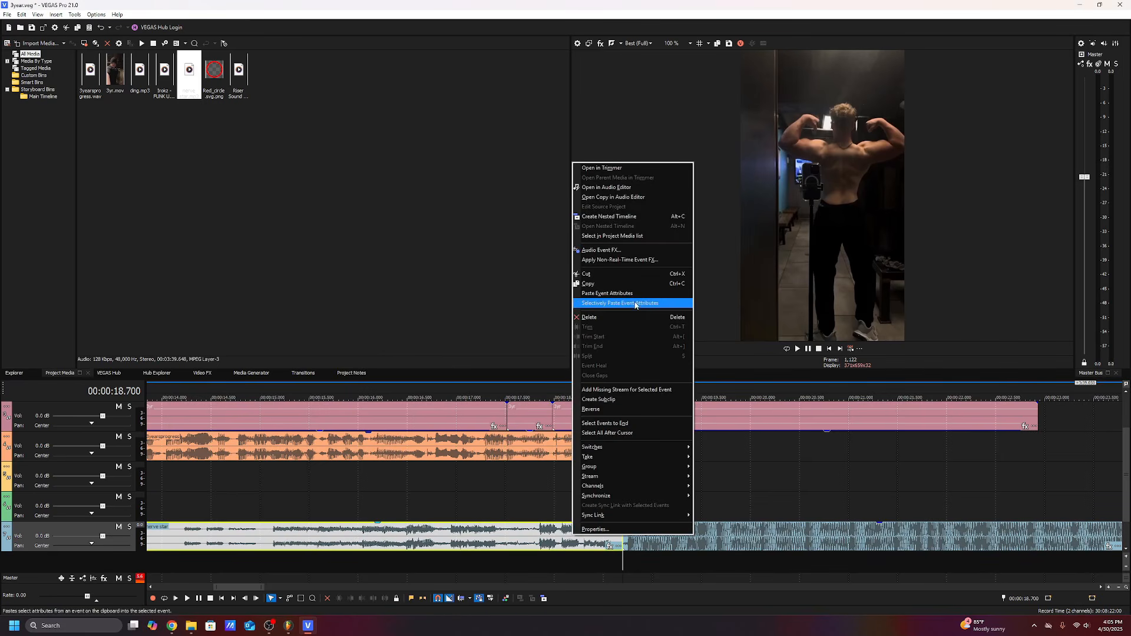
click(633, 317)
drag(640, 535, 5, 538)
click(613, 515)
- Play the edit from the beginning to hear the nerve star music under the voice-over
click(830, 349)
key(space)
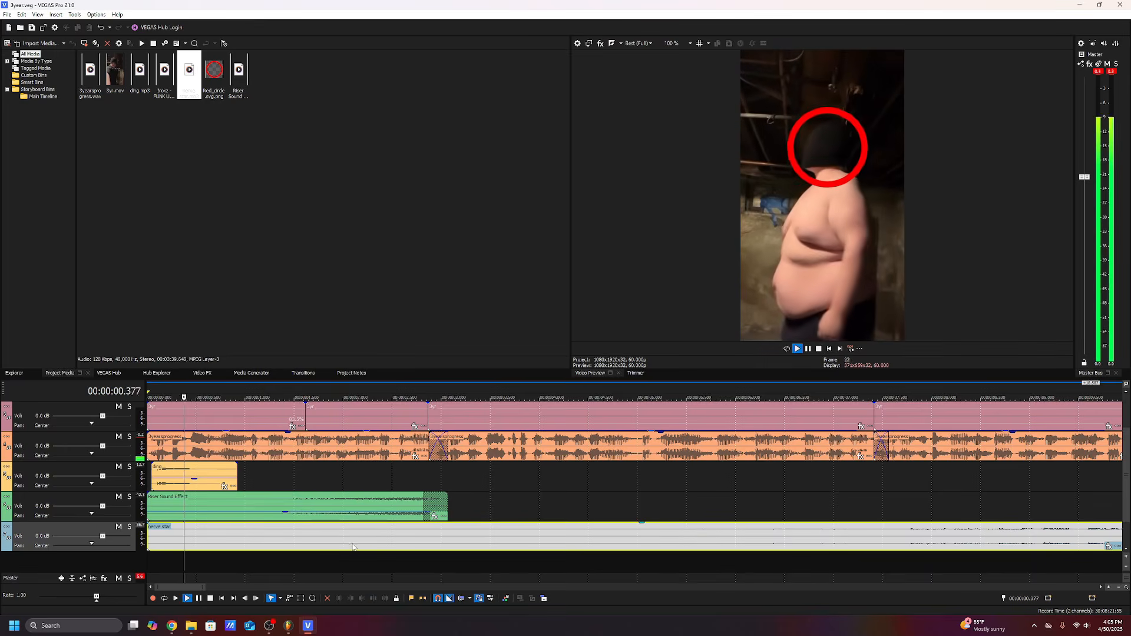
scroll(436, 535, down, 1)
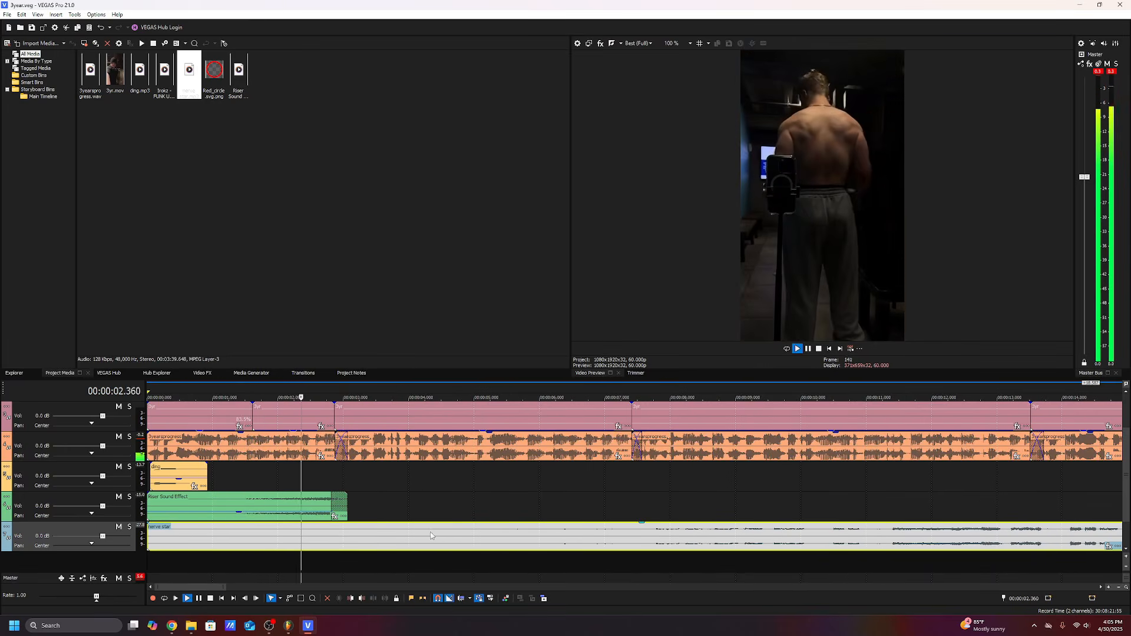
scroll(646, 504, down, 1)
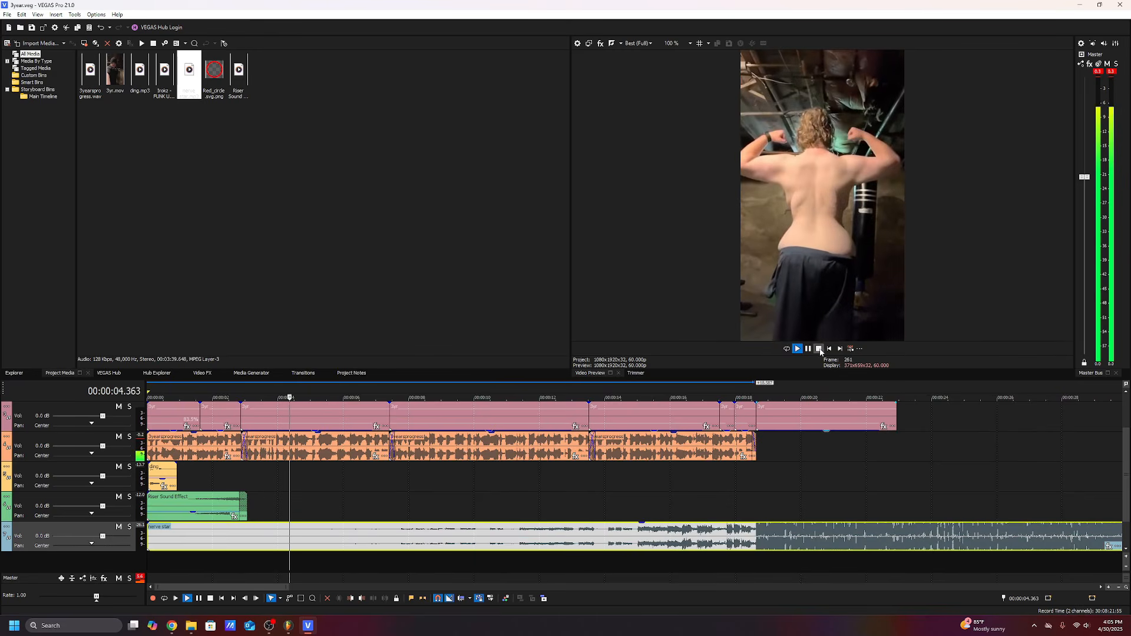
- Cut off the nerve star song's opening before about 7.8 s and split the song at about 13.8 s
click(399, 537)
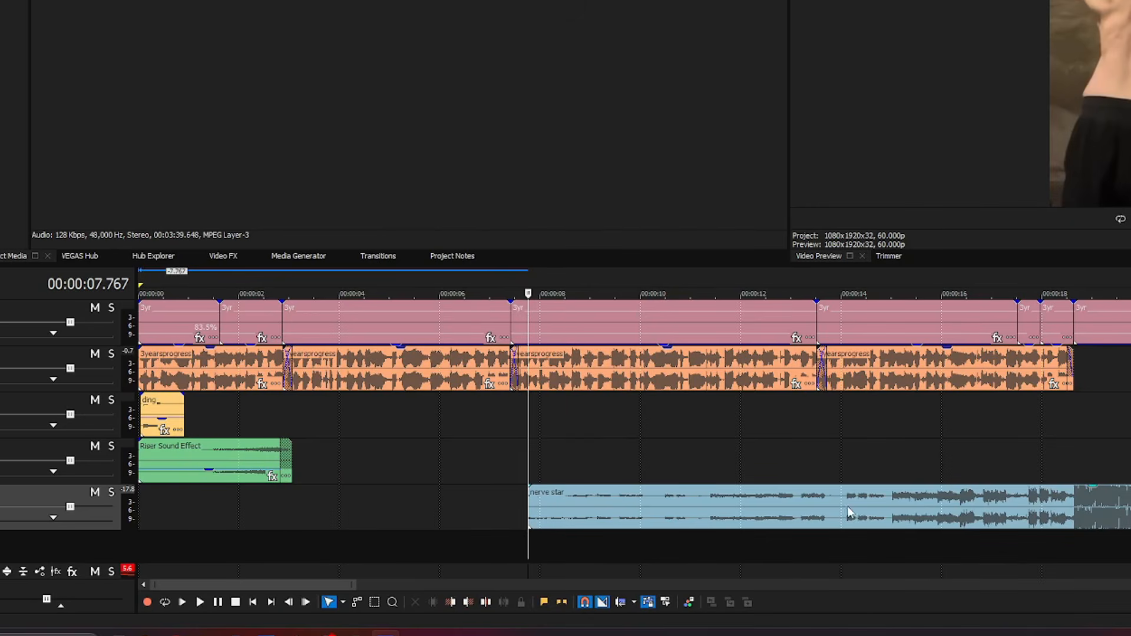
click(850, 509)
click(833, 505)
key(s)
- Duplicate the music section between the two cuts to the timeline start and extend its end to meet the music at about 7.8 s
click(590, 514)
key(ctrl+c)
key(ctrl+v)
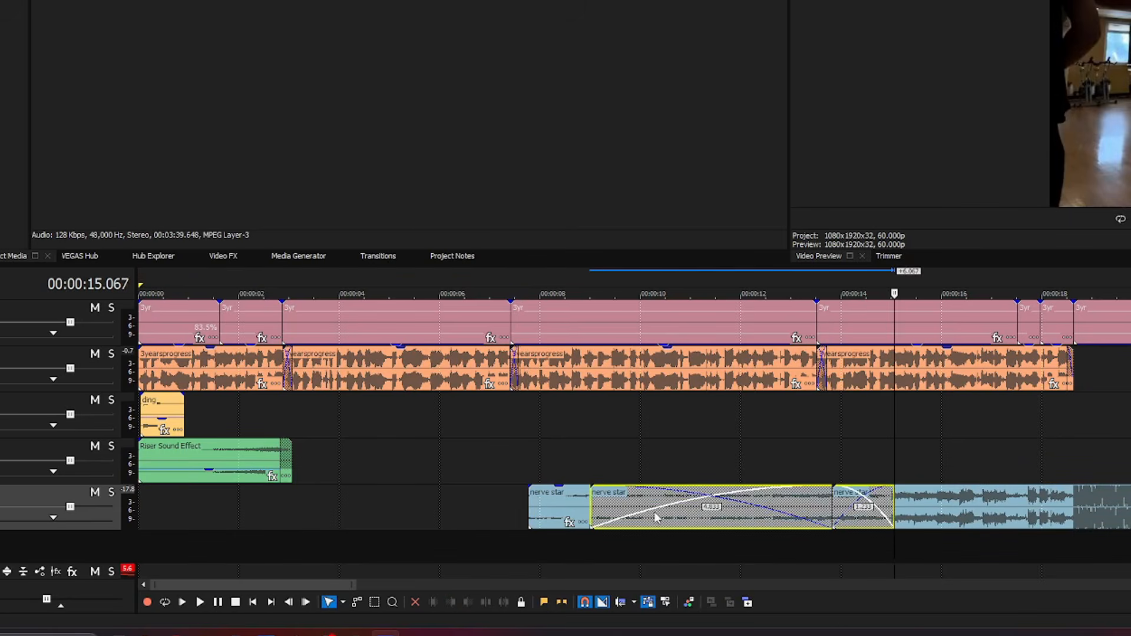
drag(656, 517, 205, 517)
drag(444, 509, 529, 508)
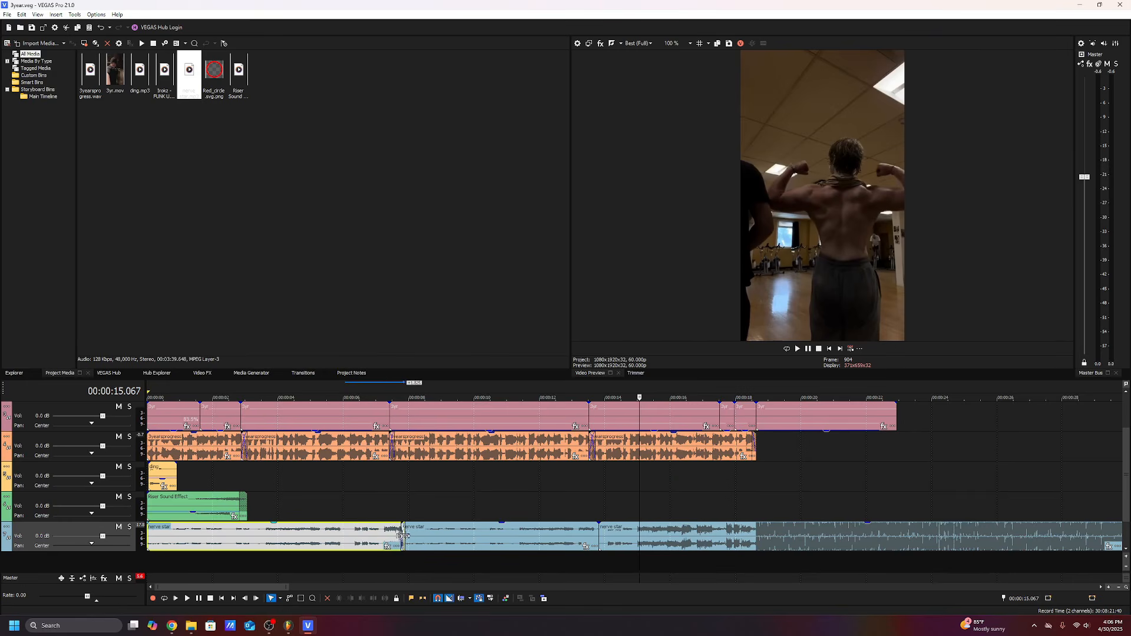
- Play from the start and lower the gain of the second music clip to about -7.5 dB
click(830, 349)
key(space)
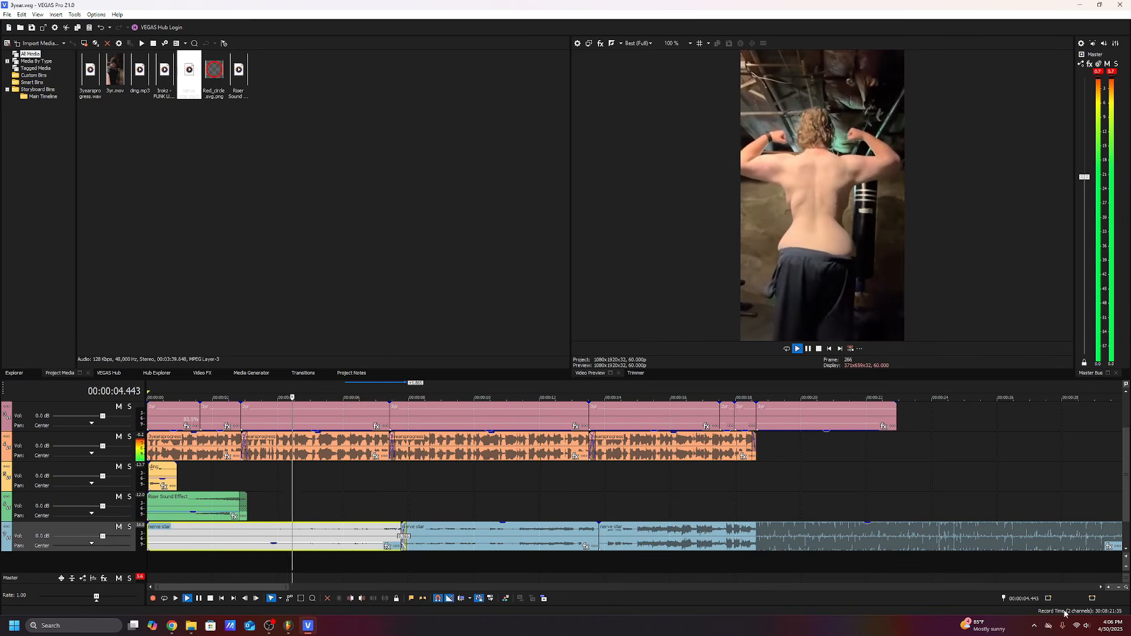
click(426, 538)
drag(425, 537, 443, 543)
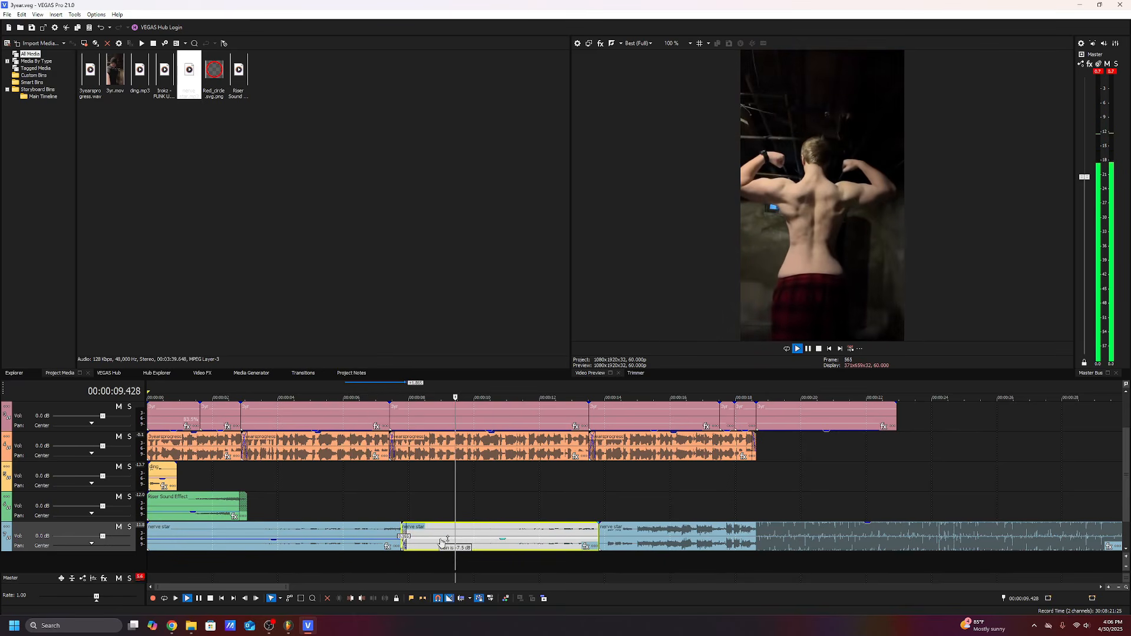
- Split the music at its drop, lower the gain of the clips on both sides of that cut, and save the project
click(619, 527)
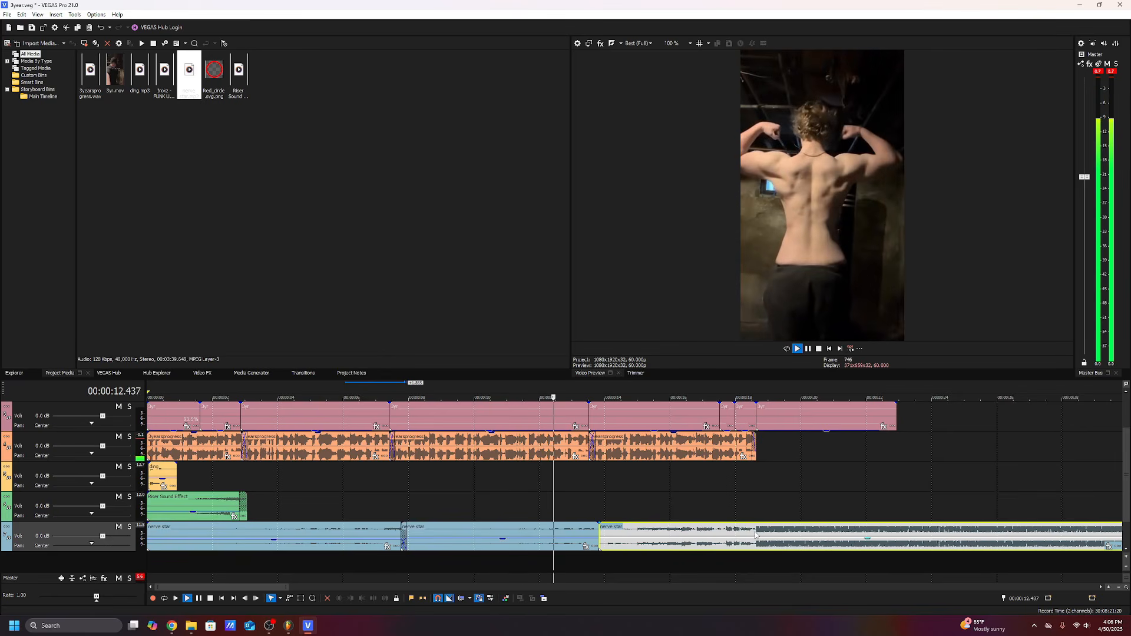
scroll(757, 533, up, 4)
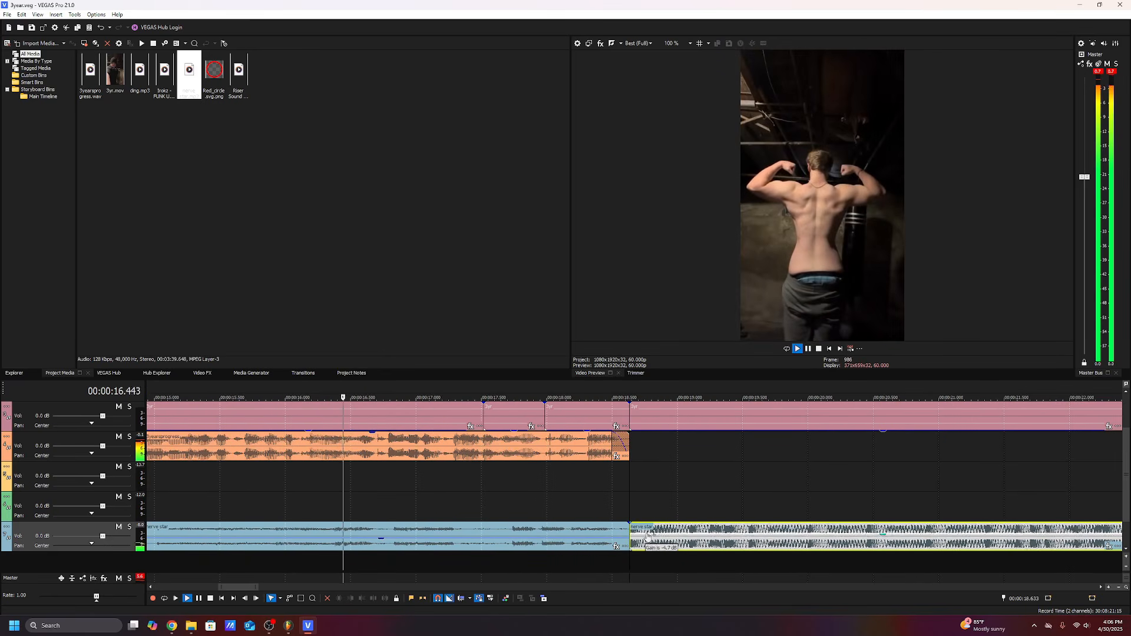
scroll(647, 477, down, 1)
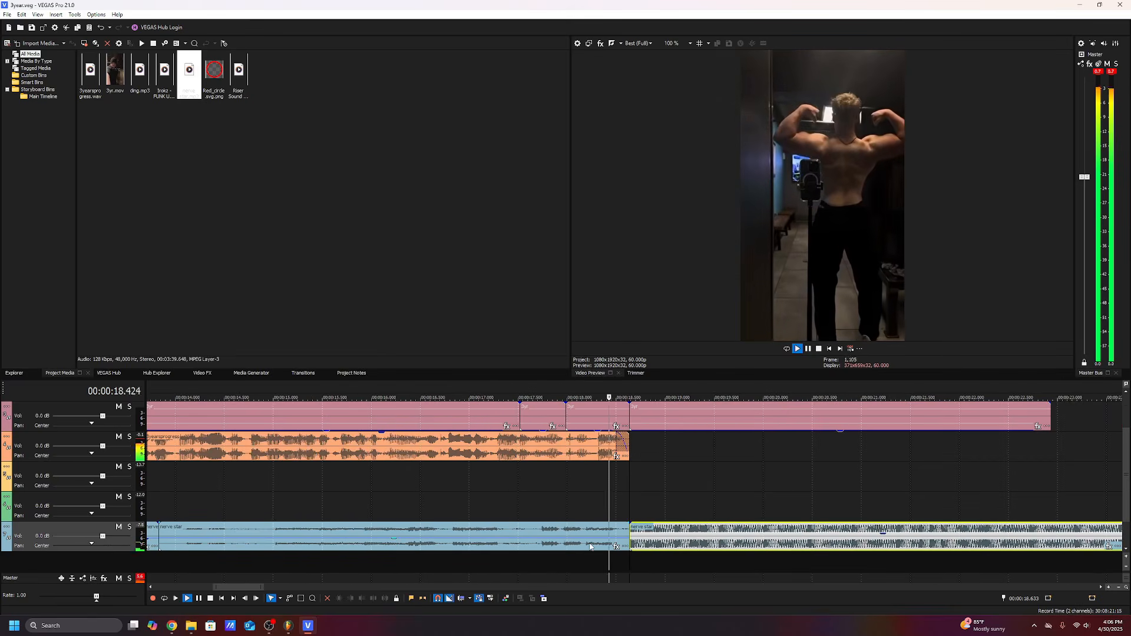
drag(597, 538, 597, 541)
scroll(480, 509, down, 2)
scroll(478, 509, down, 1)
key(ctrl+s)
- Play the music from just before the 13.8 s cut to check the transition and the lowered volumes
click(440, 506)
scroll(448, 507, up, 2)
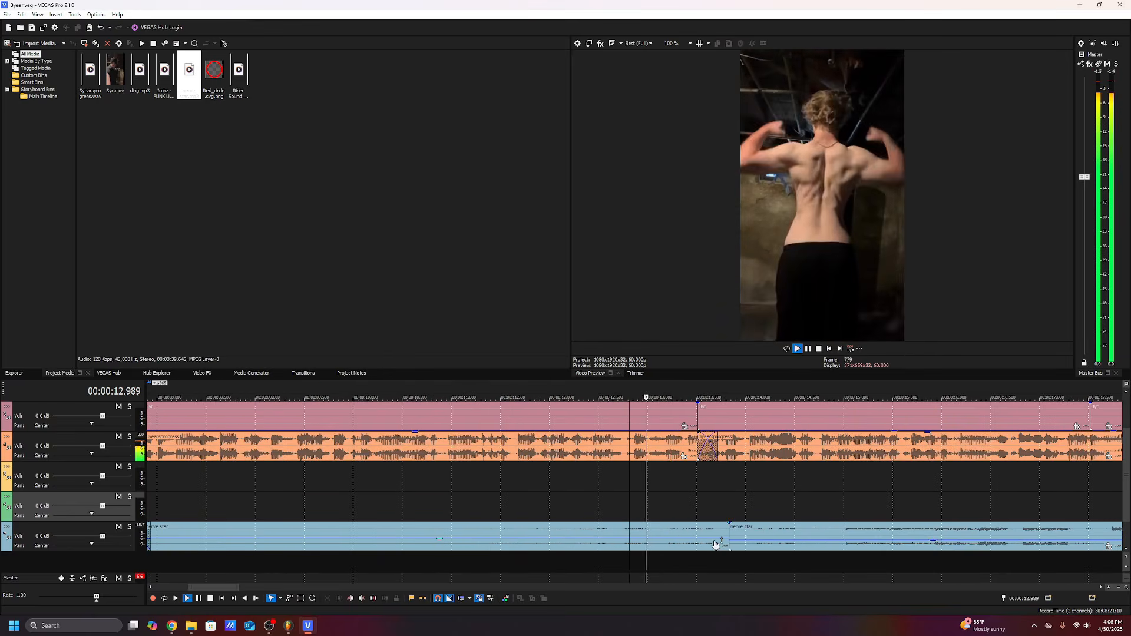
scroll(737, 506, down, 1)
scroll(766, 519, down, 1)
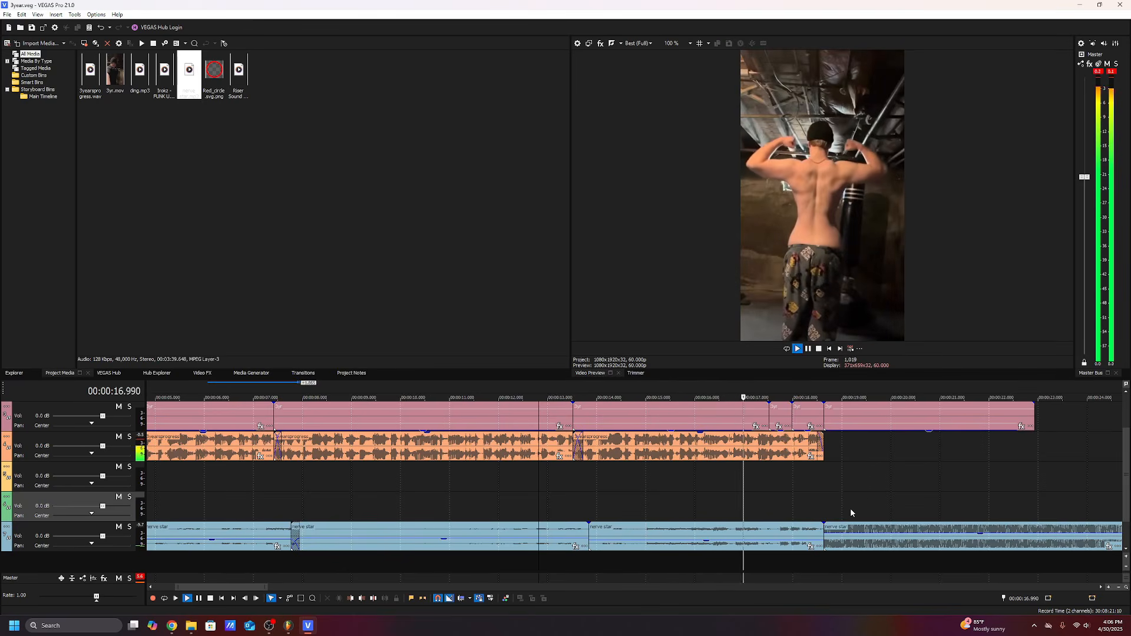
scroll(799, 521, up, 1)
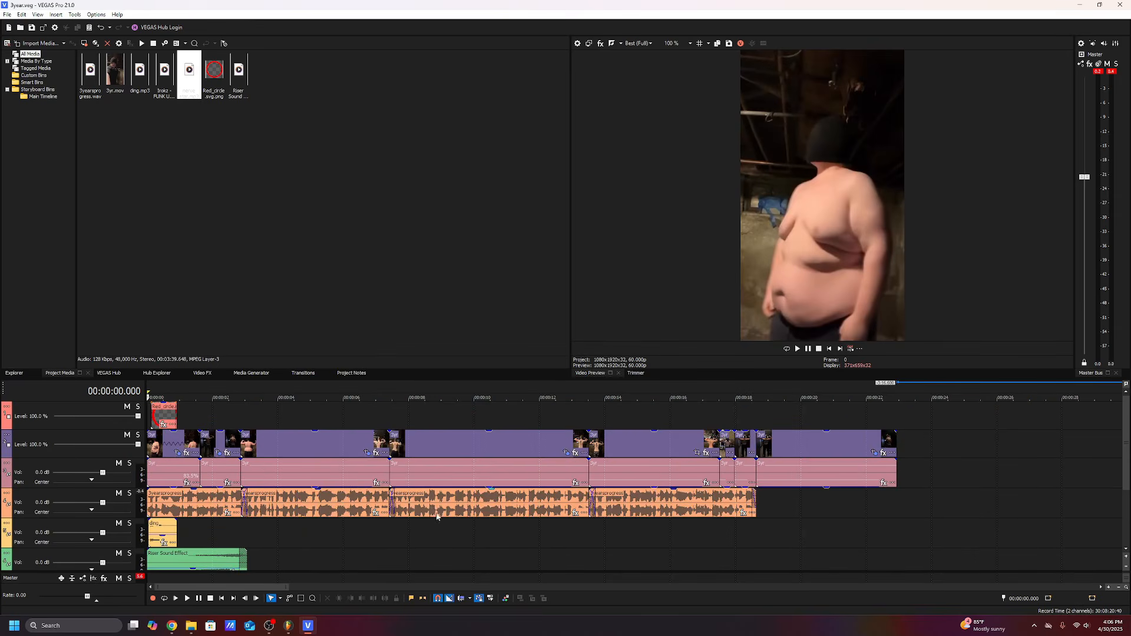
- Review the layered tracks and play the whole short from the start, checking the music against the voice-over through the final clip
scroll(291, 496, up, 3)
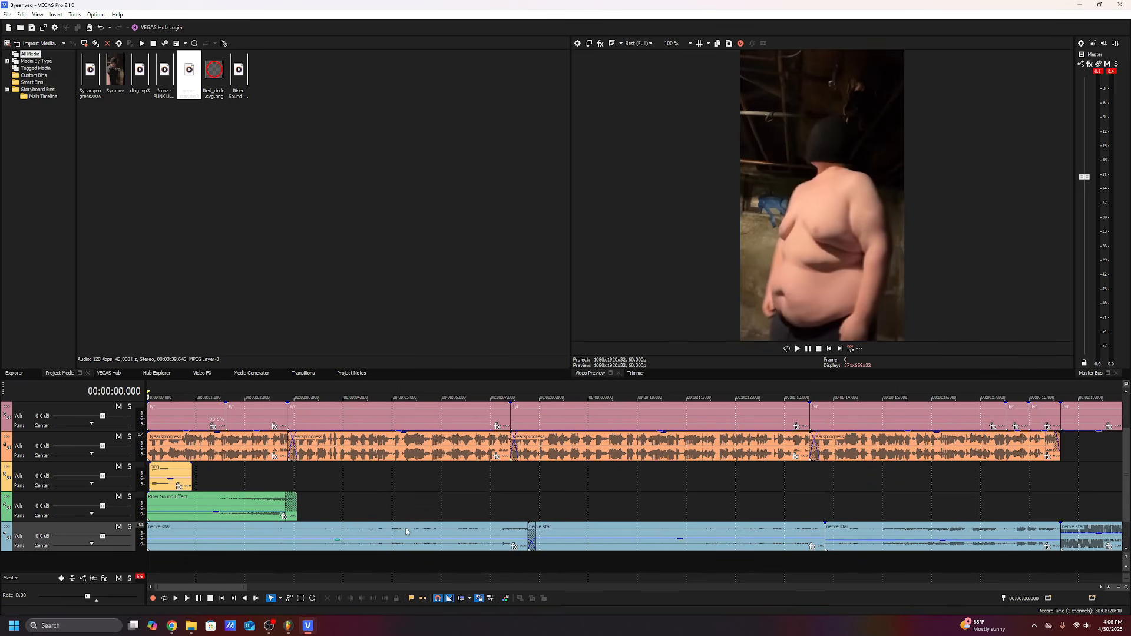
scroll(1028, 505, up, 1)
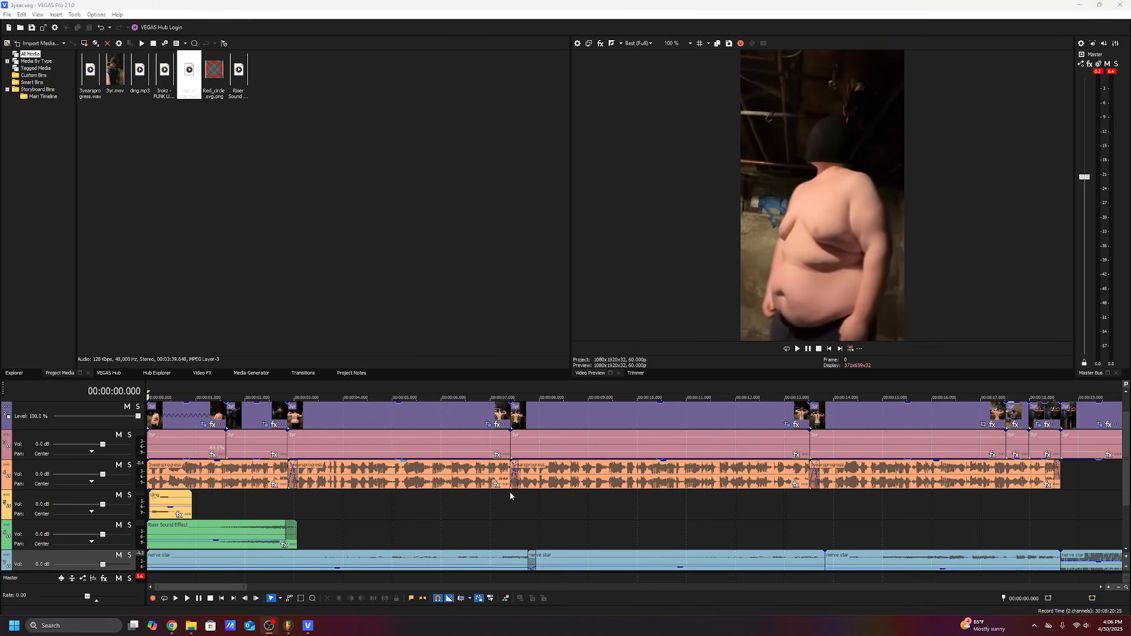
scroll(362, 535, down, 1)
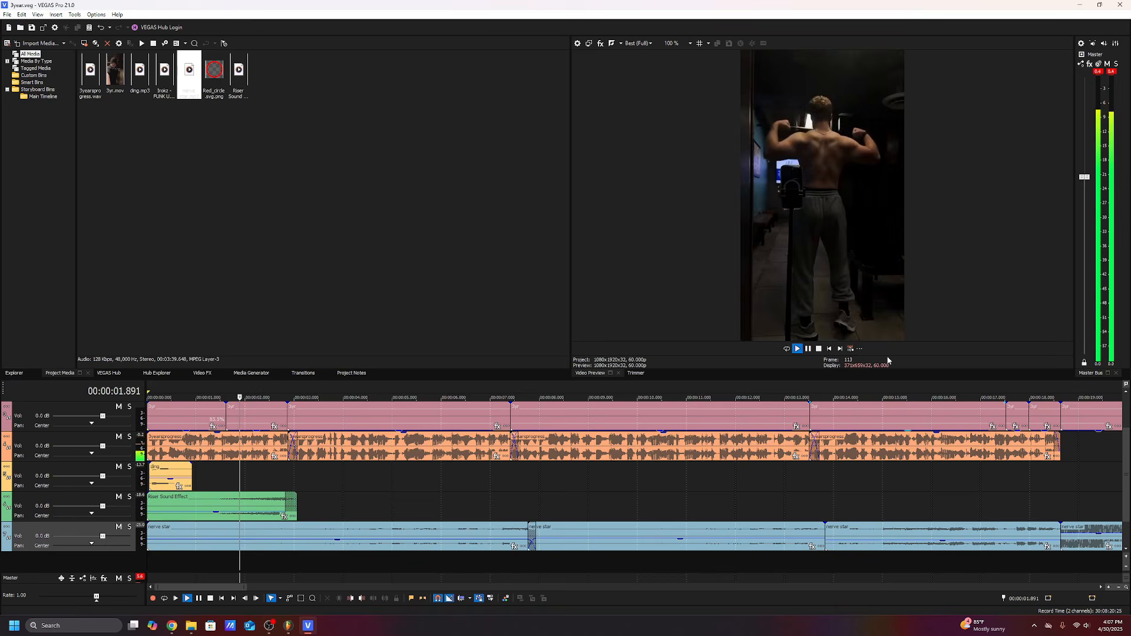
key(space)
scroll(381, 483, down, 3)
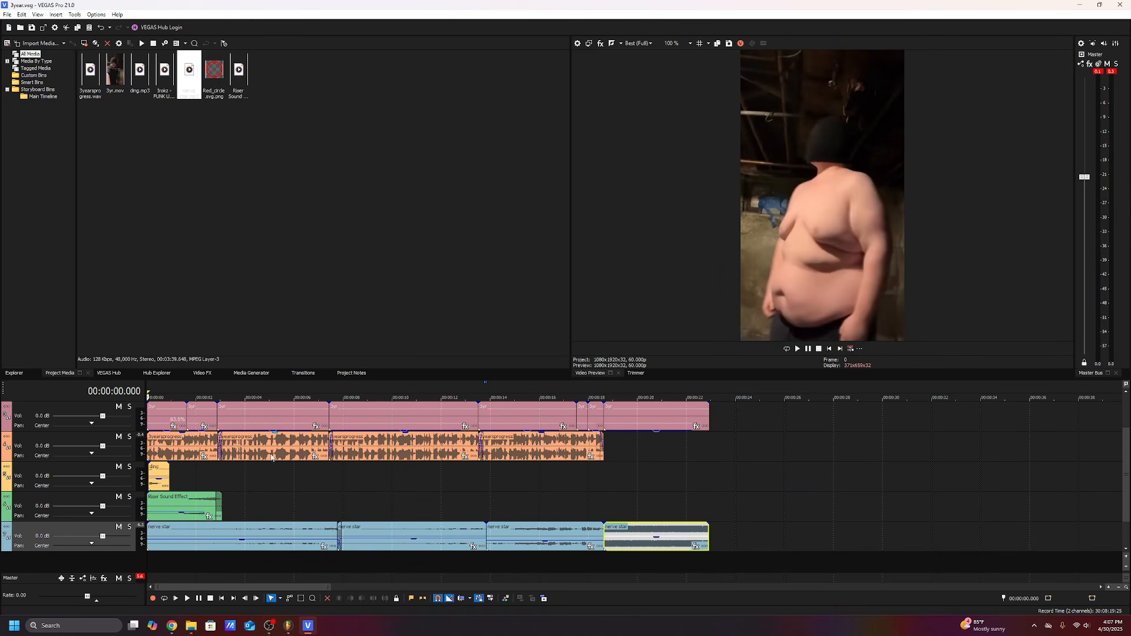
key(space)
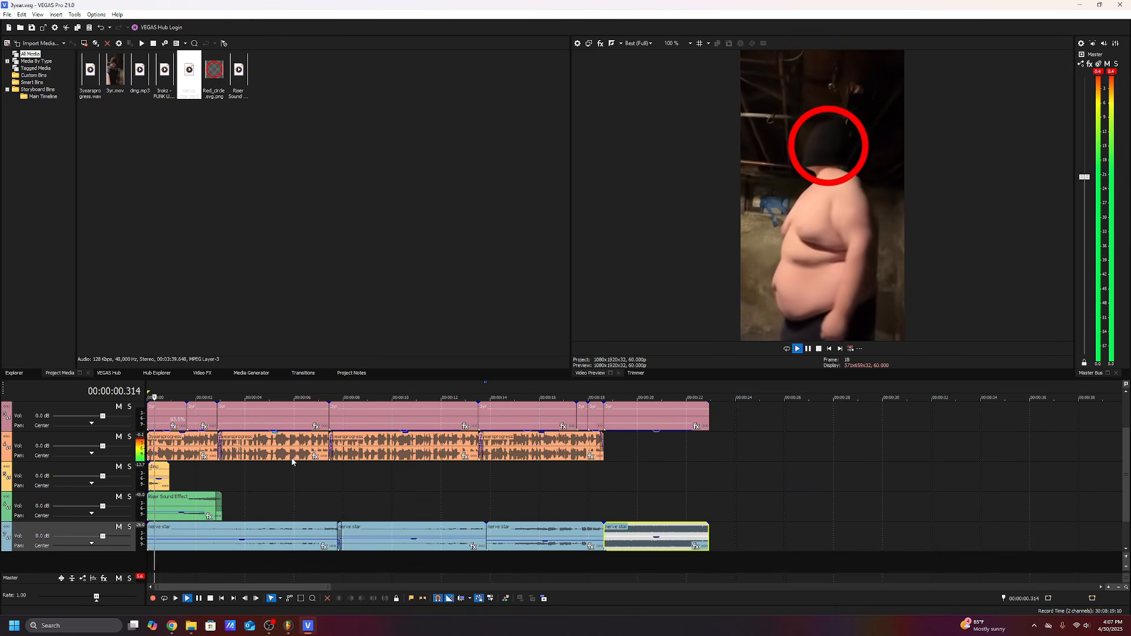
scroll(366, 465, up, 3)
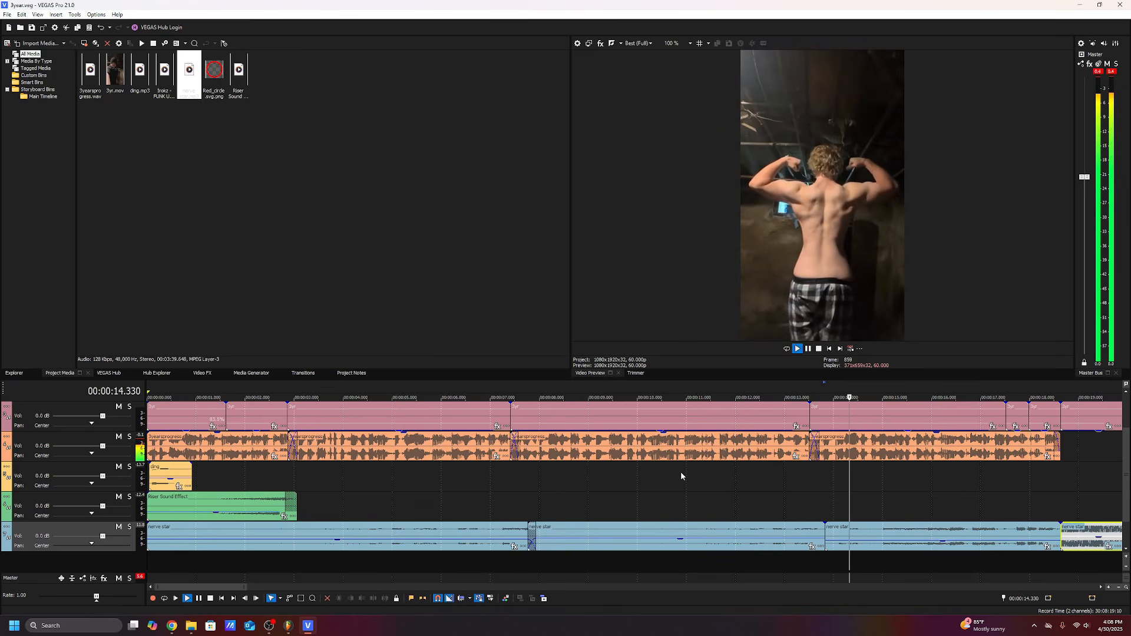
scroll(683, 474, down, 3)
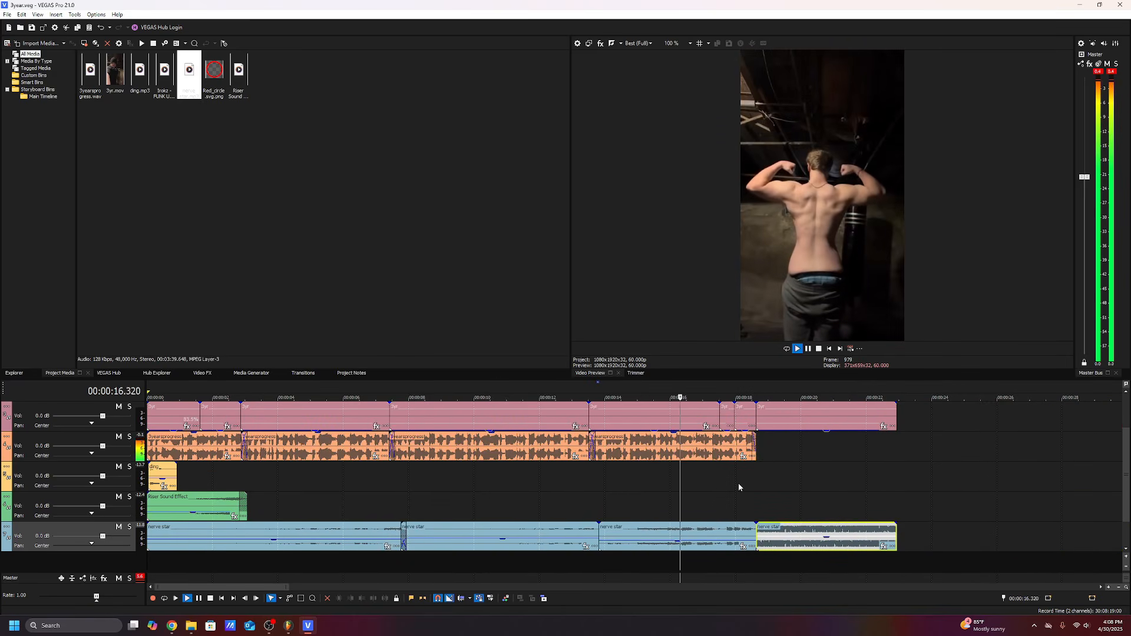
scroll(734, 482, right, 1)
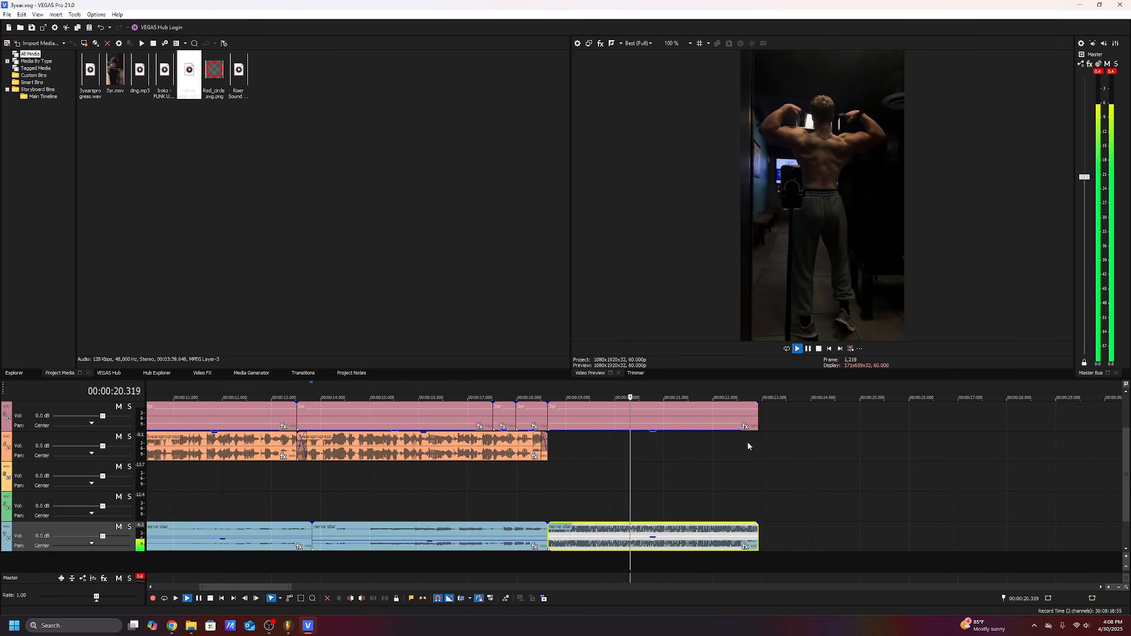
- Examine the timeline around 18.6 s, where the voice-over ends and the music drop meets the last video clip
click(830, 349)
click(840, 349)
click(830, 348)
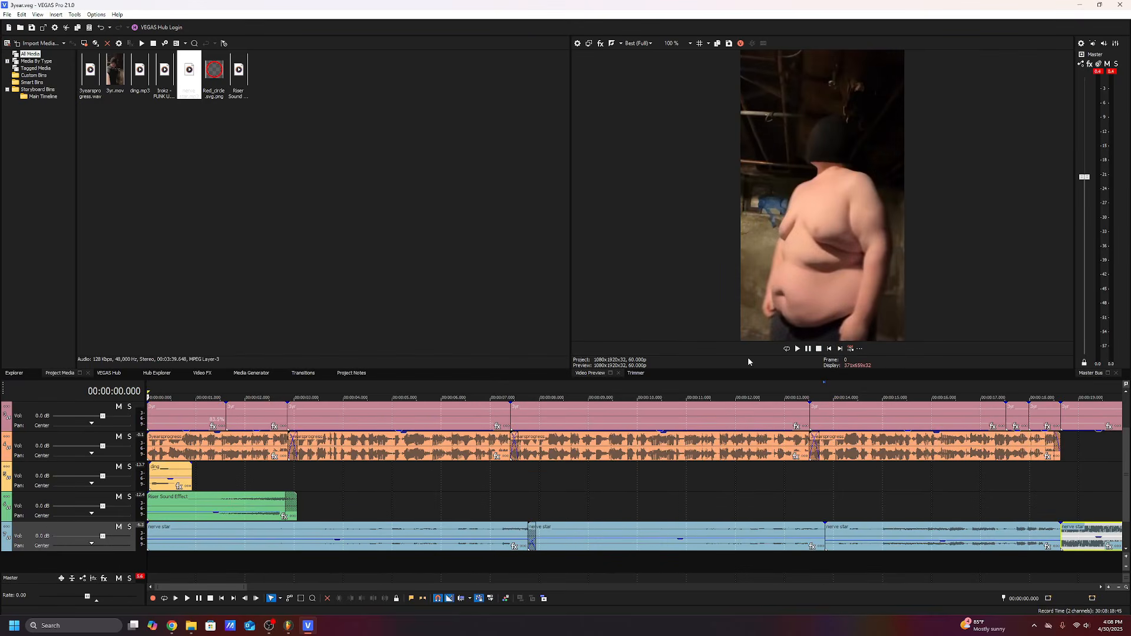
scroll(600, 509, down, 3)
scroll(688, 503, up, 3)
click(1015, 498)
scroll(1002, 500, down, 3)
scroll(799, 504, up, 4)
click(679, 475)
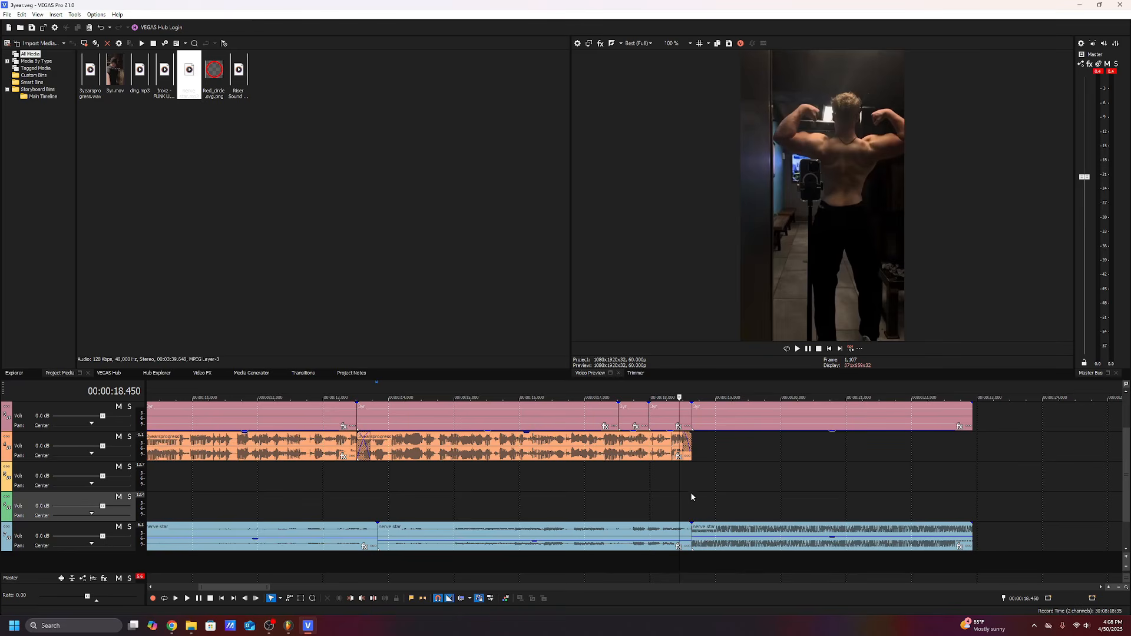
click(688, 494)
click(692, 478)
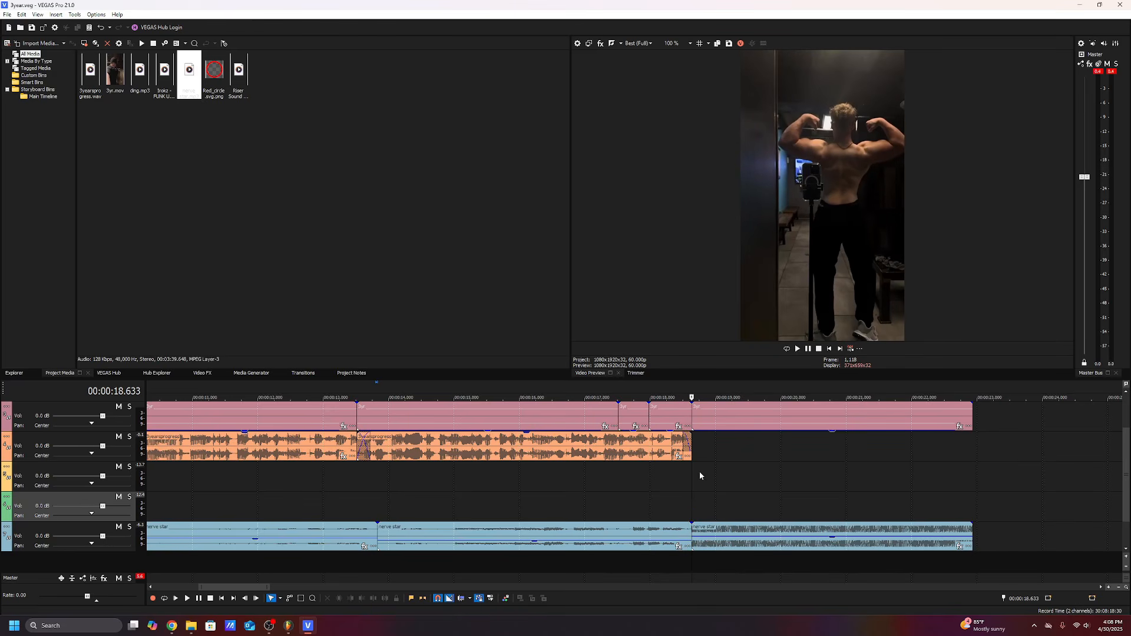
click(921, 477)
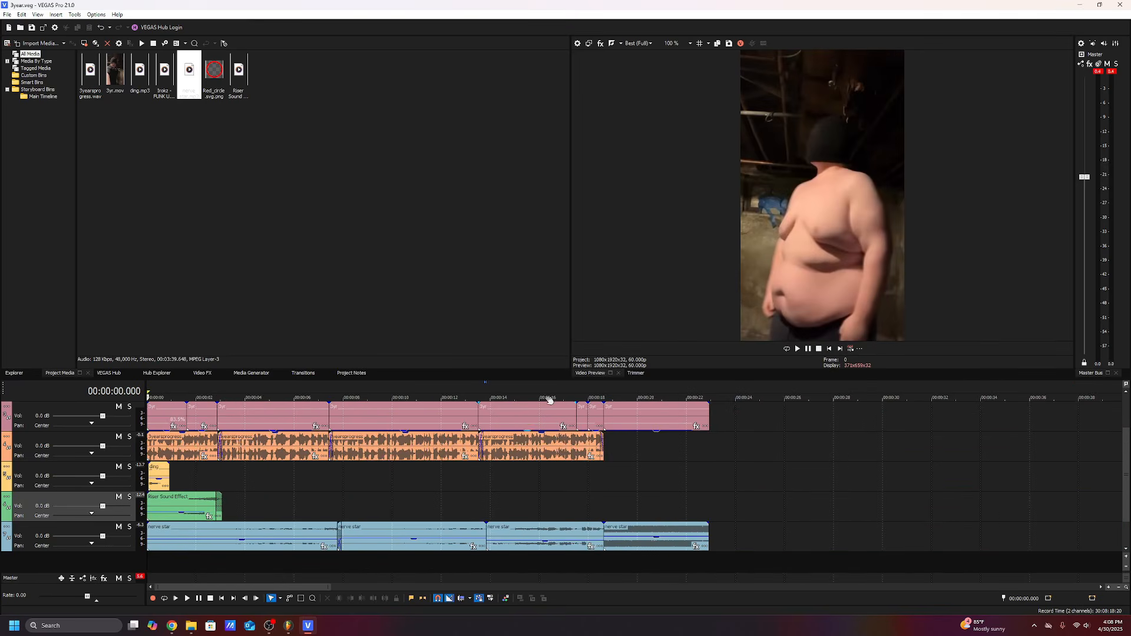
- Render the short as 3year.mp4 in MAGIX AVC/AAC MP4 at 59.94 fps with the NV Encoder and a custom frame size
scroll(548, 400, up, 2)
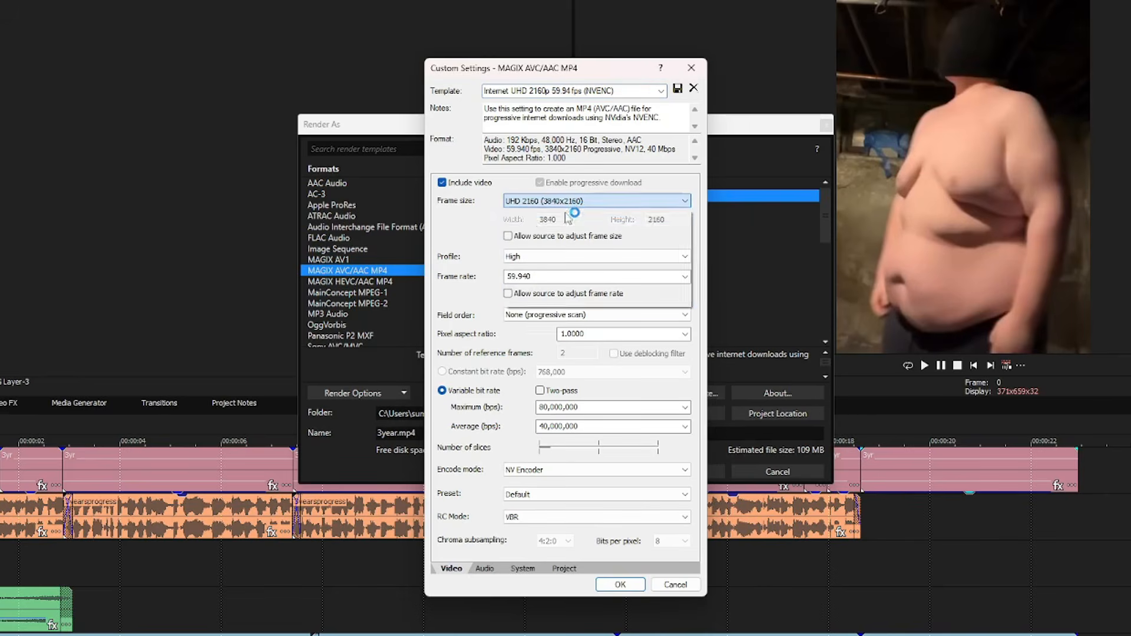
double_click(571, 220)
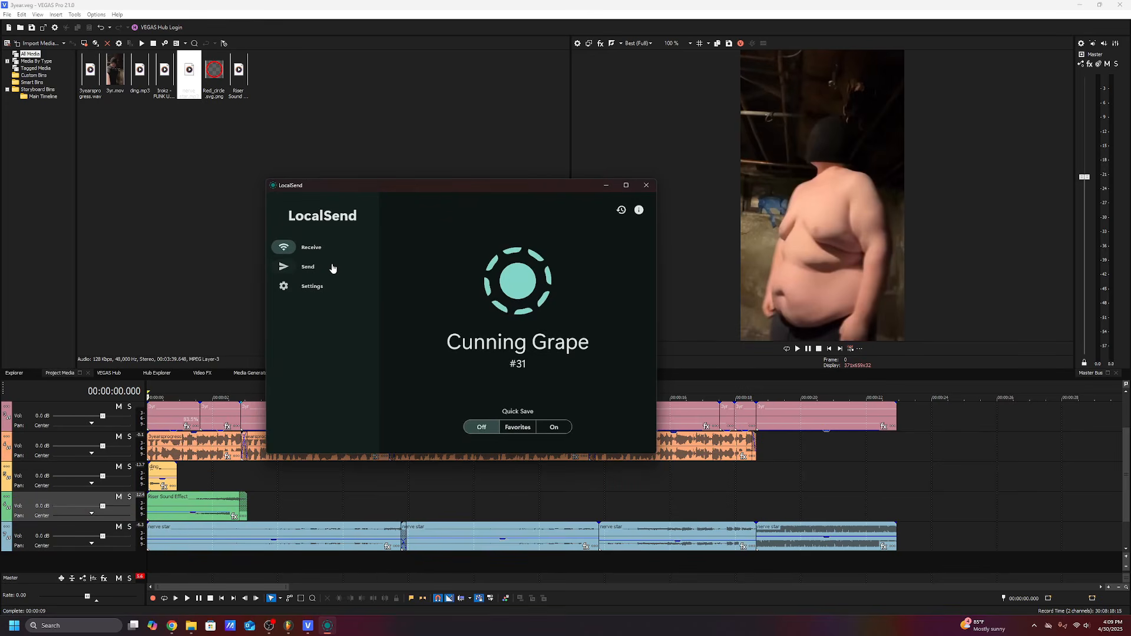
- Open LocalSend's sending page to view the file selection options and nearby devices
click(308, 267)
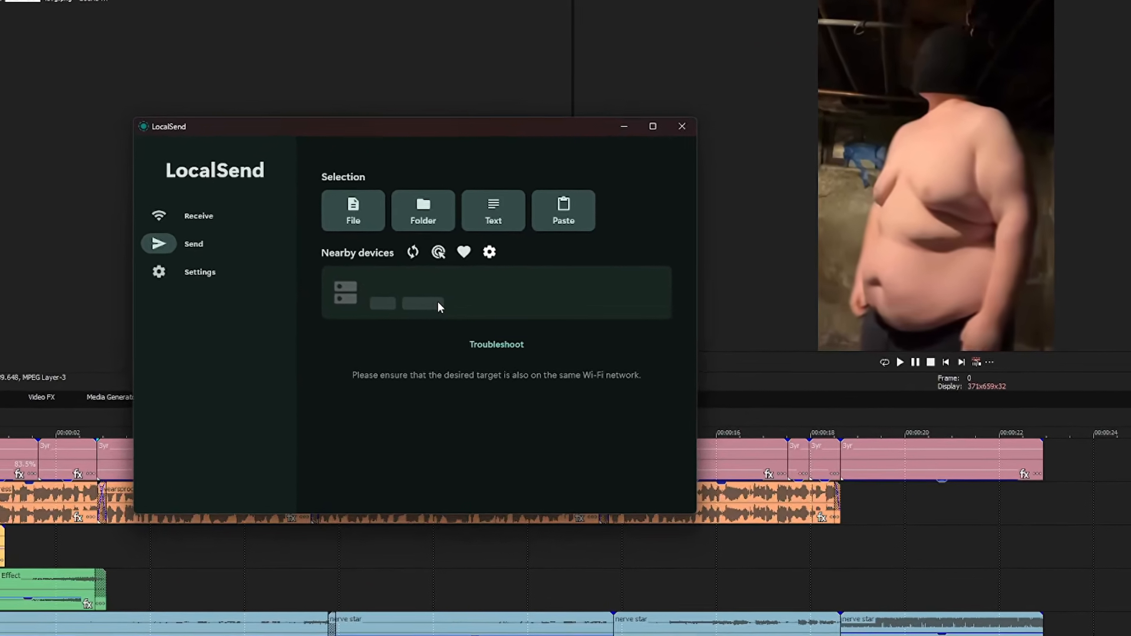
drag(372, 123, 422, 106)
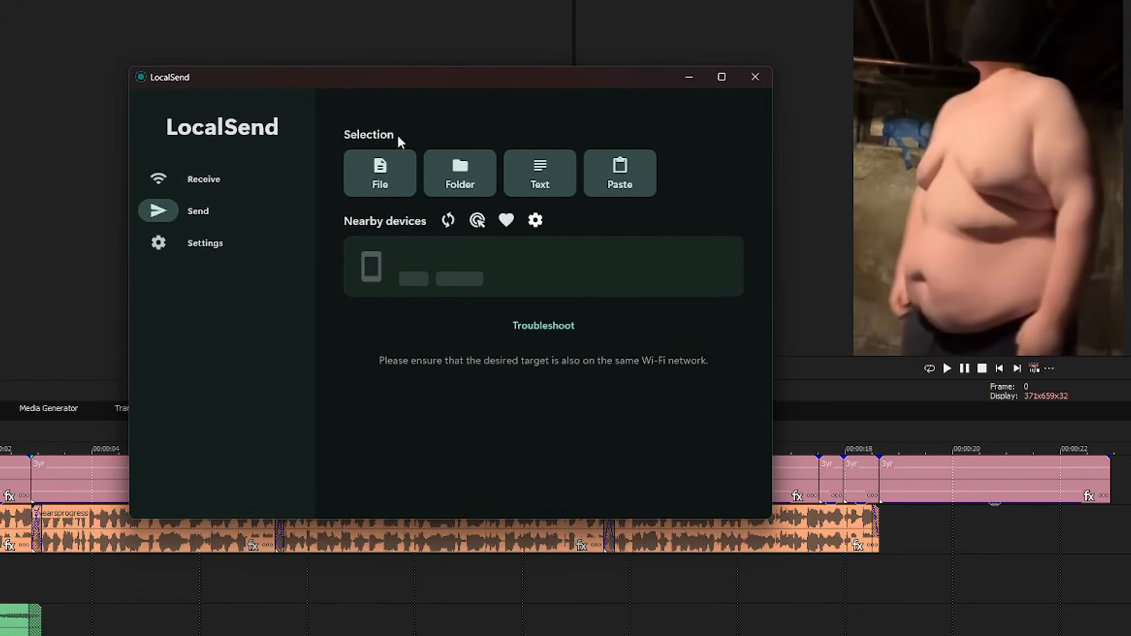
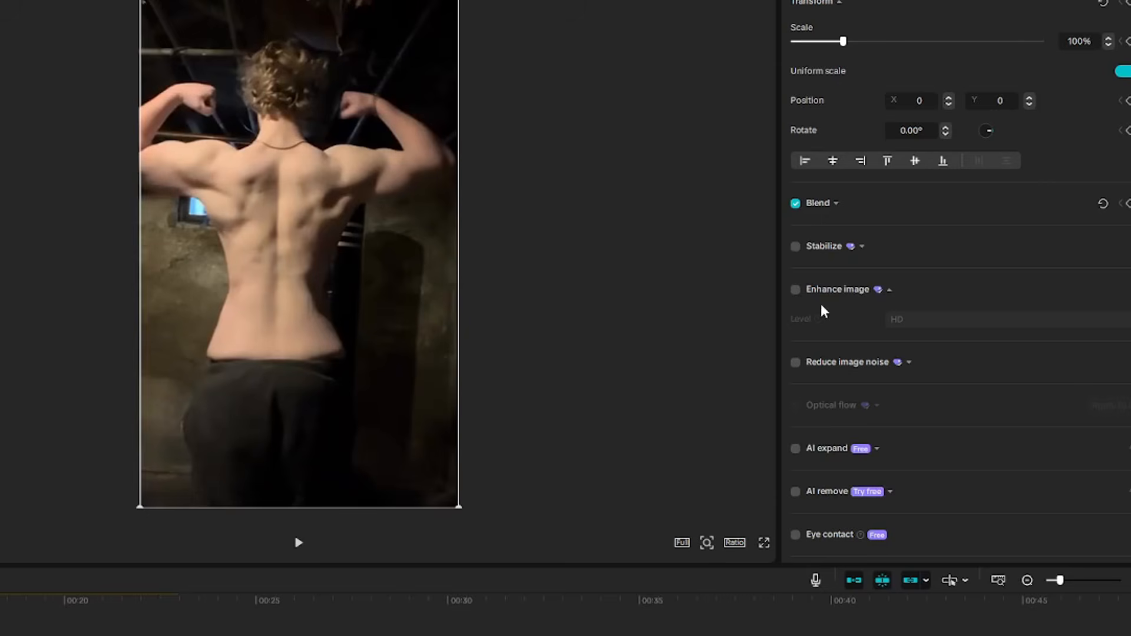
- Switch to CapCut, enable Enhance image on the 3year.mp4 clip, and give it a 0.4 s Zoom 1 entrance animation
click(796, 290)
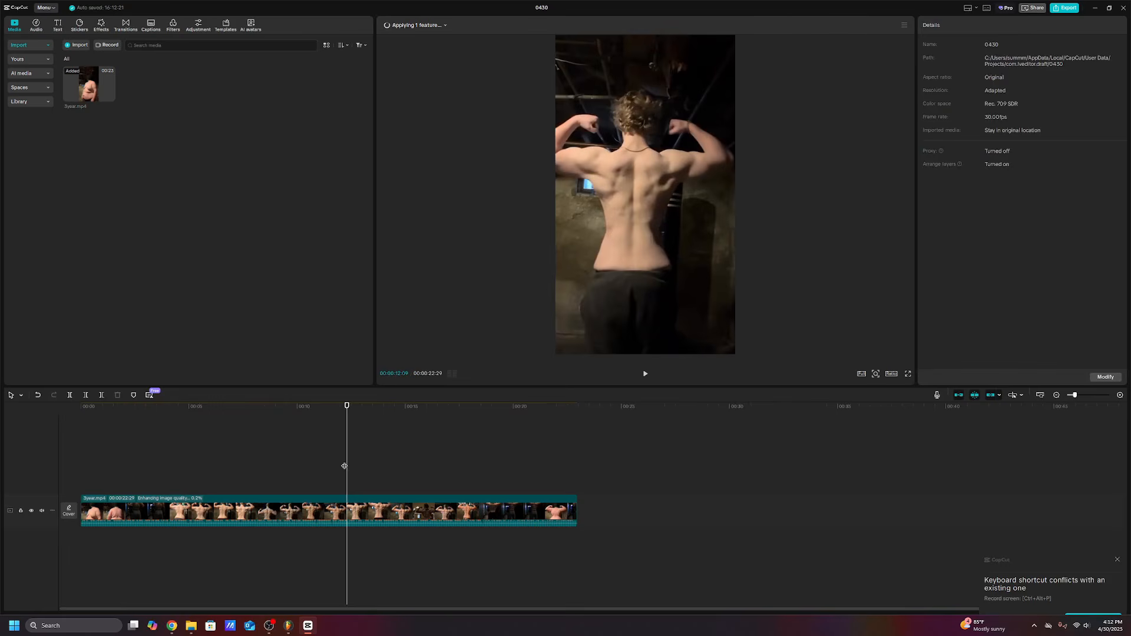
drag(346, 465, 80, 464)
click(713, 170)
click(1013, 25)
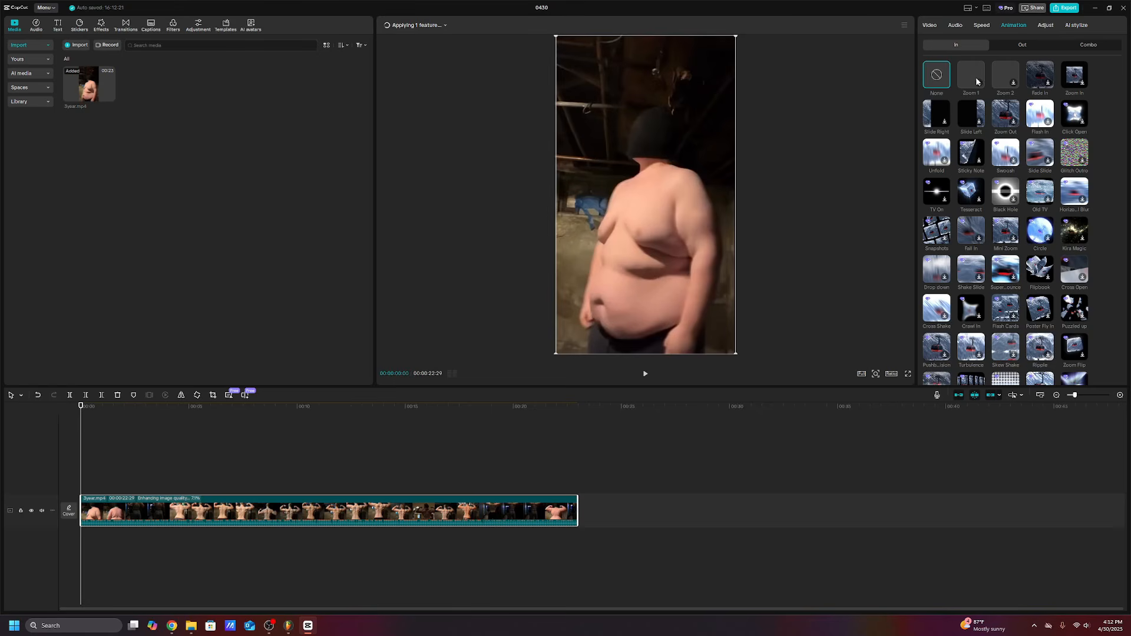
click(920, 99)
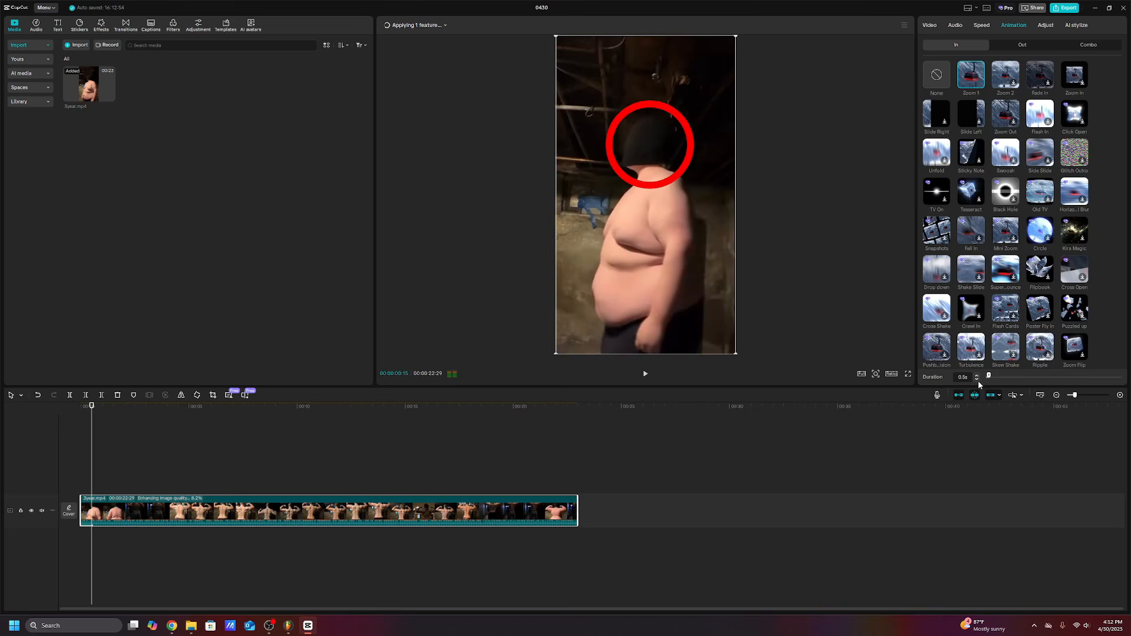
click(977, 379)
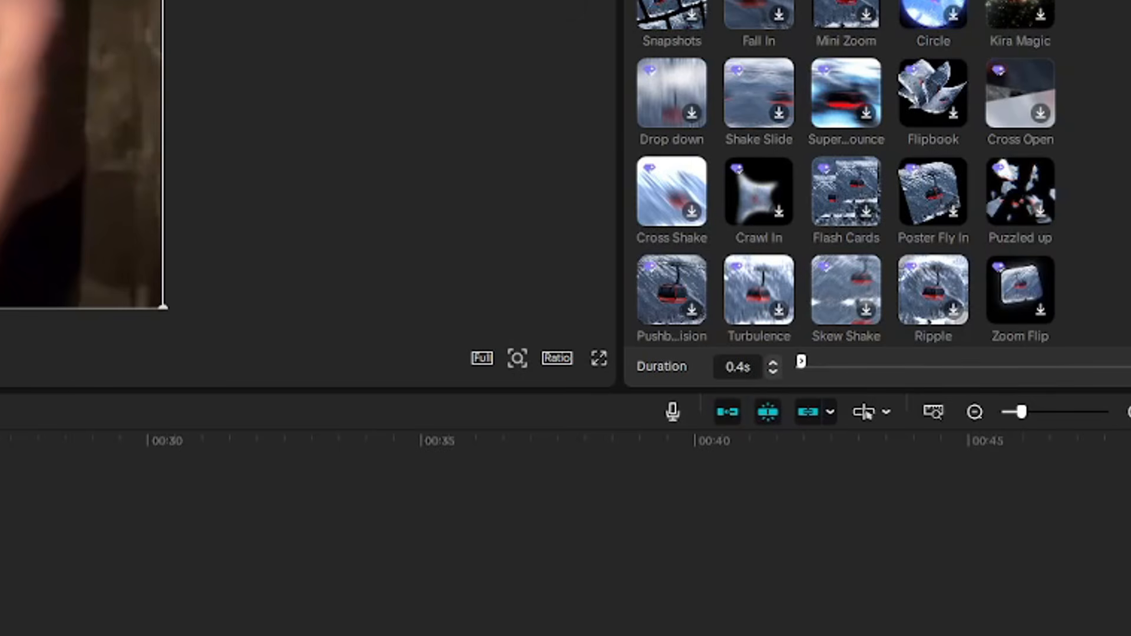
click(81, 406)
click(643, 376)
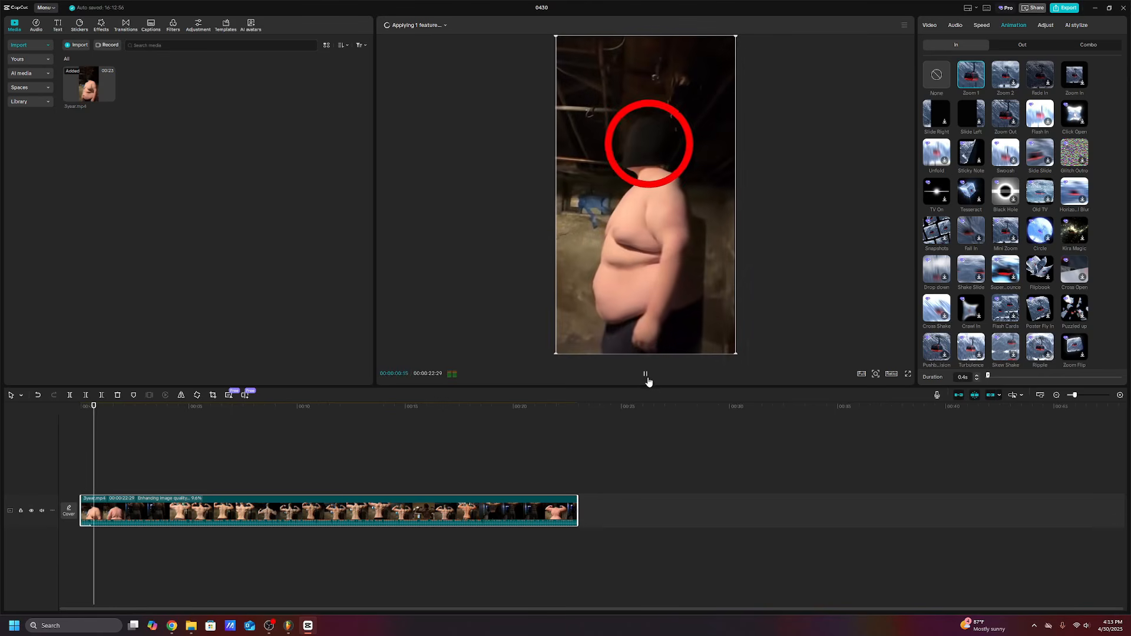
click(646, 377)
- Play the opening to locate the end of the gym shot and split the clip at 00:00:02:25
scroll(139, 480, up, 3)
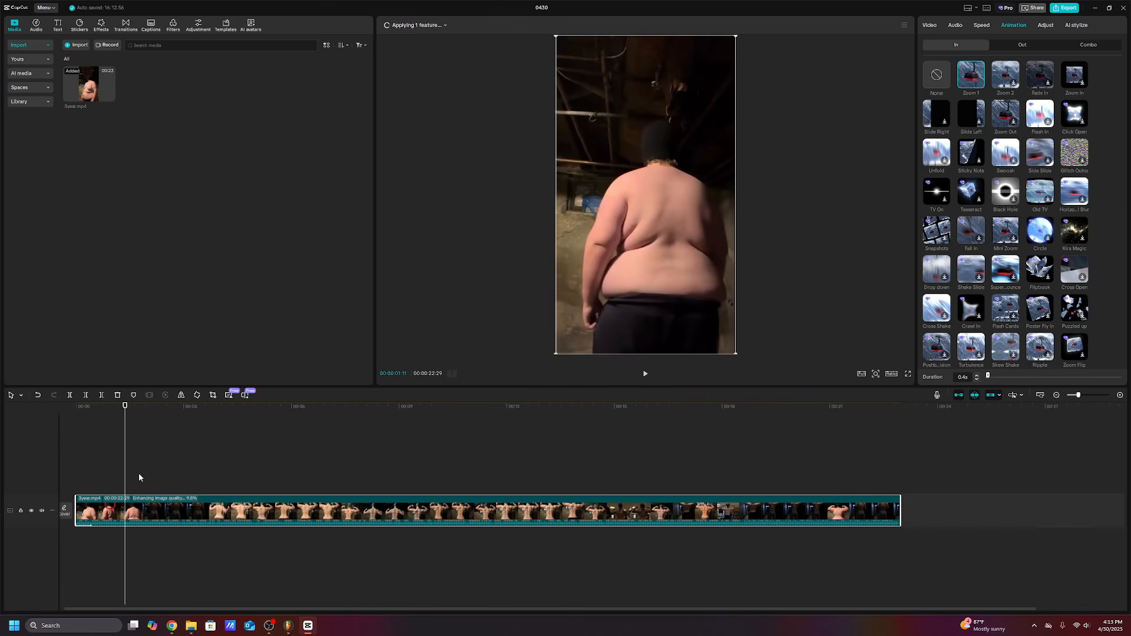
click(153, 482)
key(space)
scroll(673, 399, up, 1)
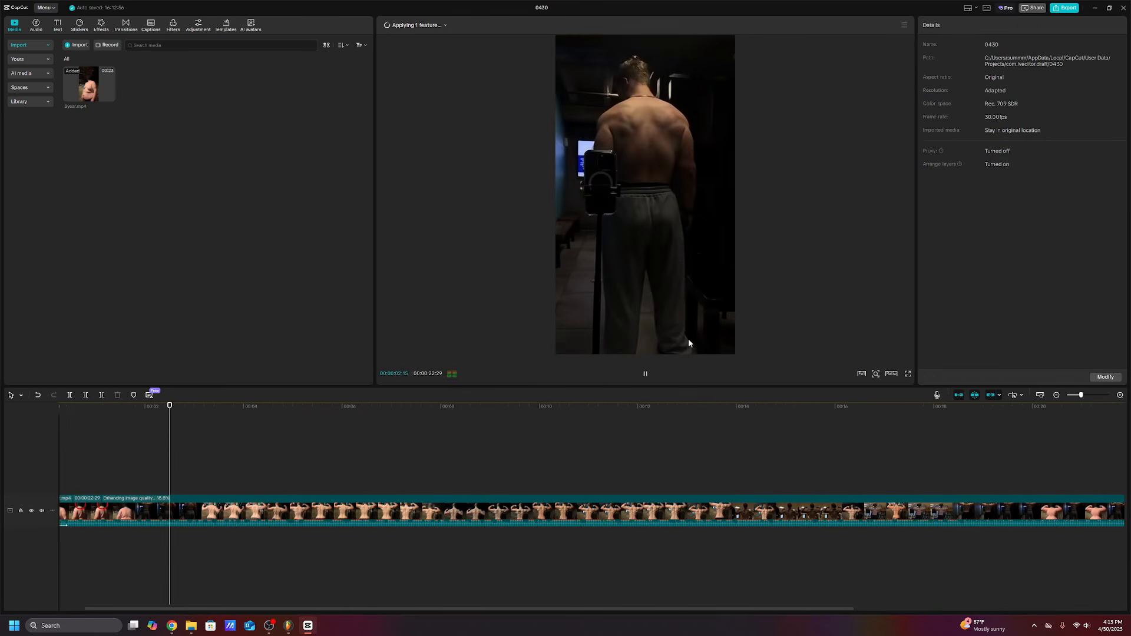
click(643, 375)
drag(219, 475, 187, 483)
click(206, 516)
click(70, 395)
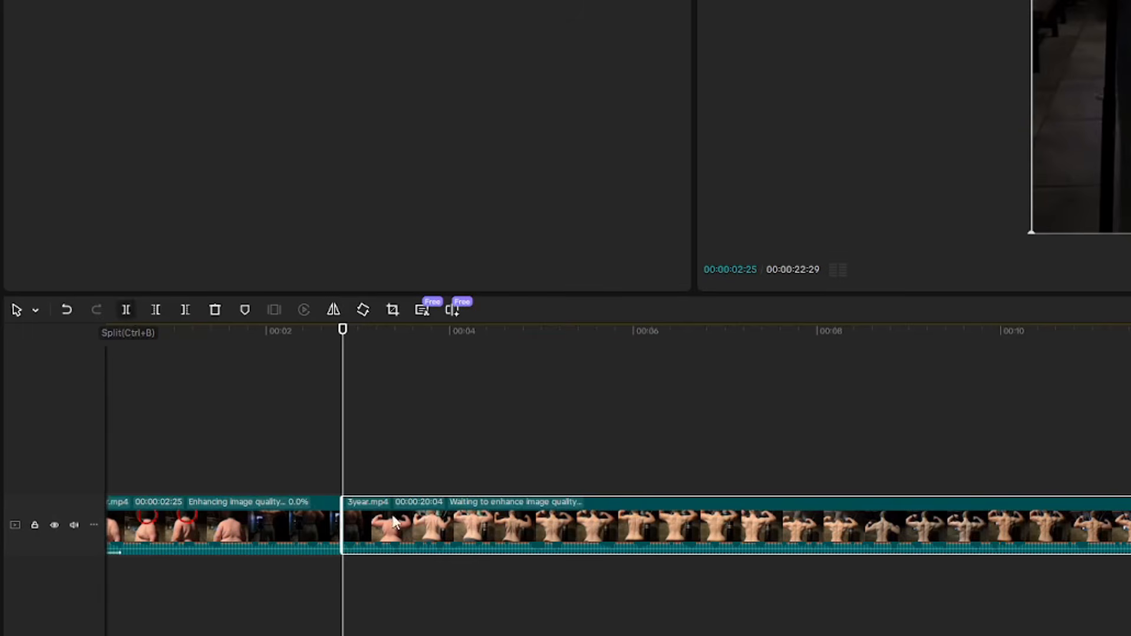
- Apply the Swing Right entrance animation to the clip after the split, set its duration to 0.3 s, and preview it
click(1012, 25)
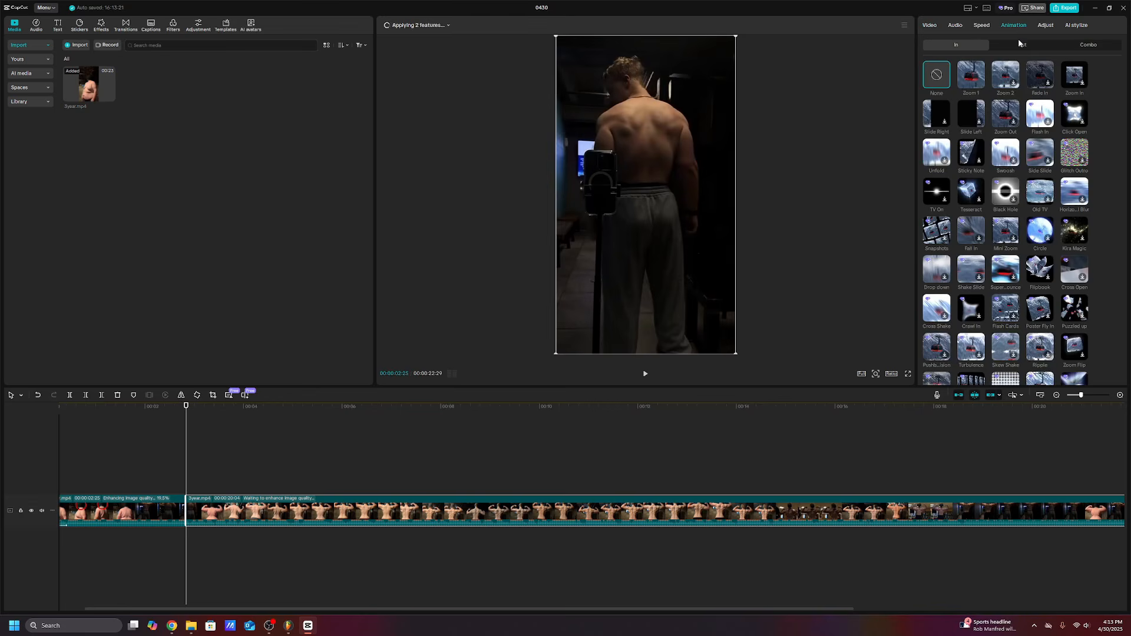
click(1040, 321)
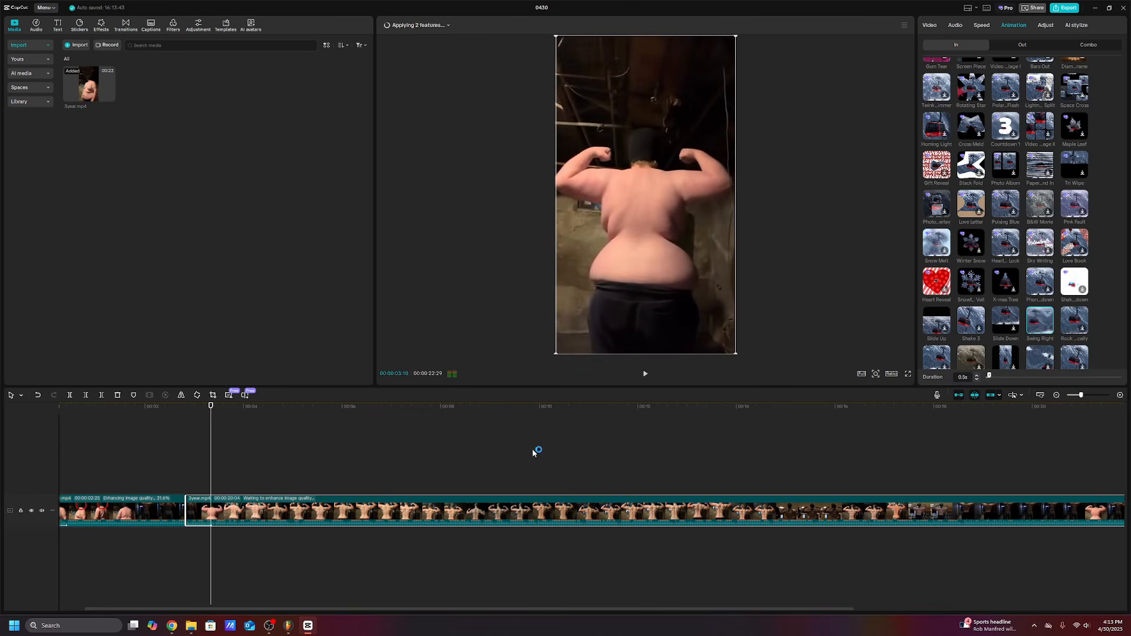
click(977, 380)
click(977, 380)
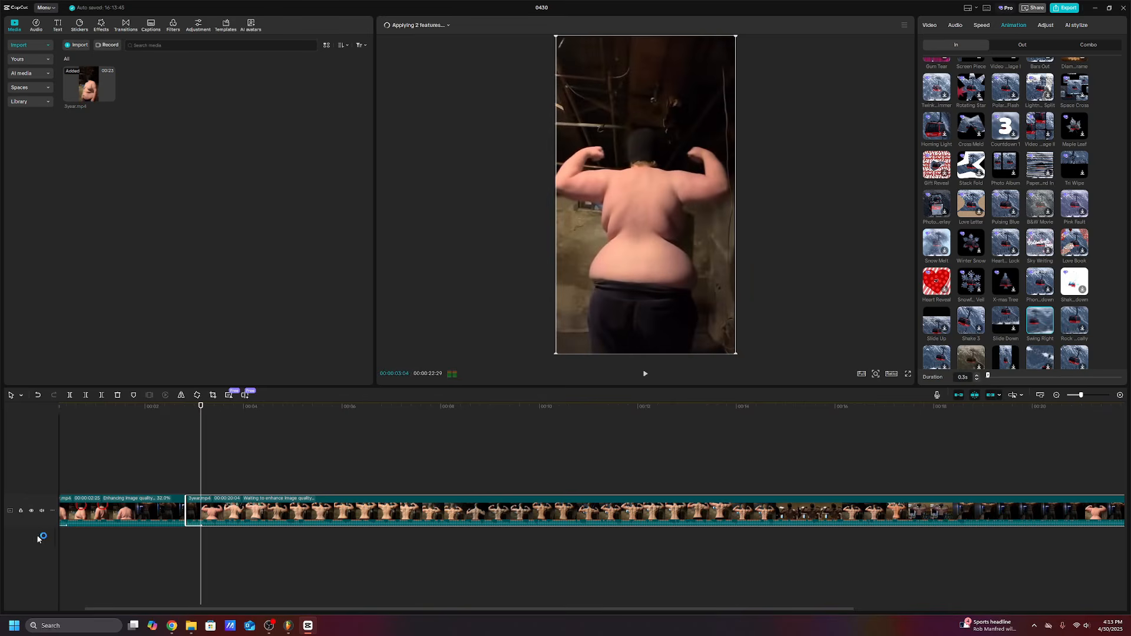
click(152, 475)
key(space)
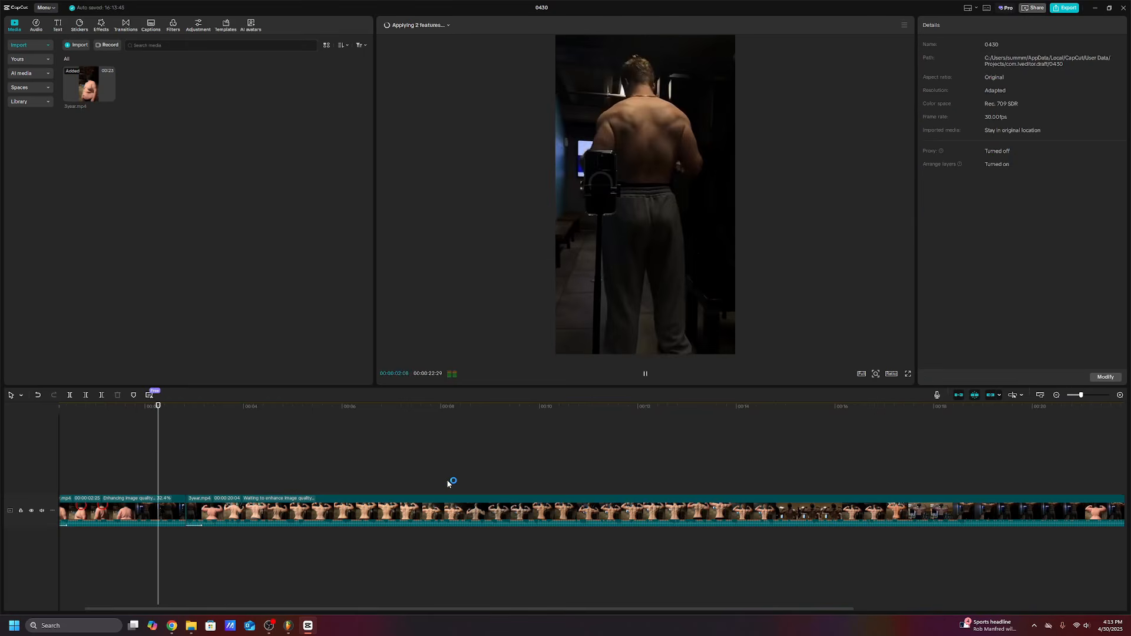
click(176, 486)
- Add the Camera shutter sound (analog) effect from the audio library and align it with the cut
click(36, 25)
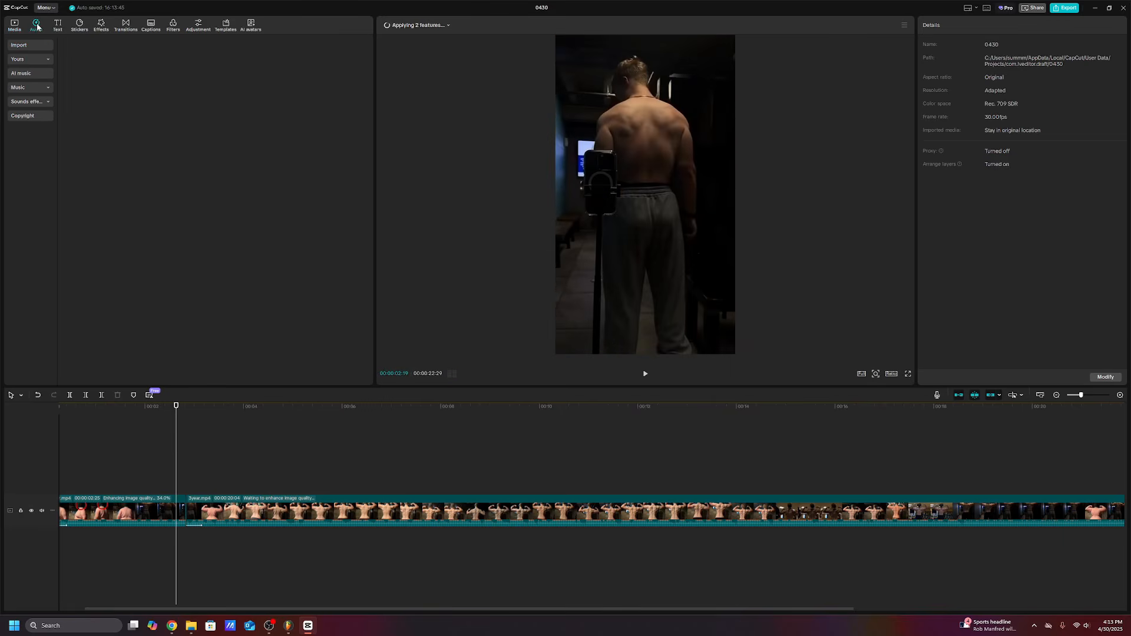
click(152, 69)
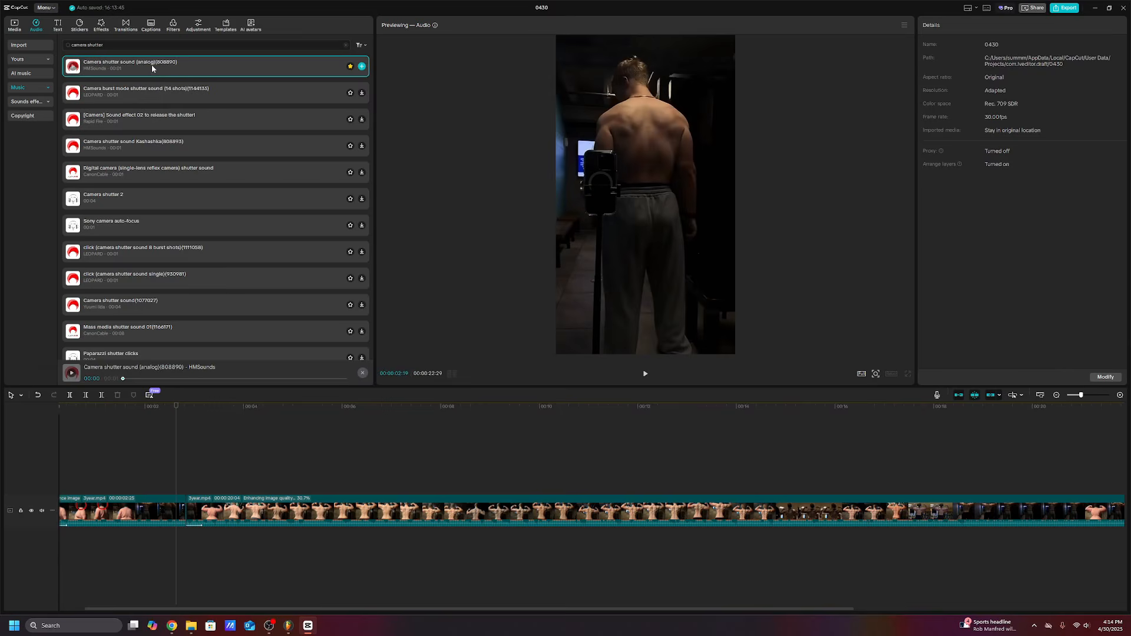
click(362, 66)
click(191, 450)
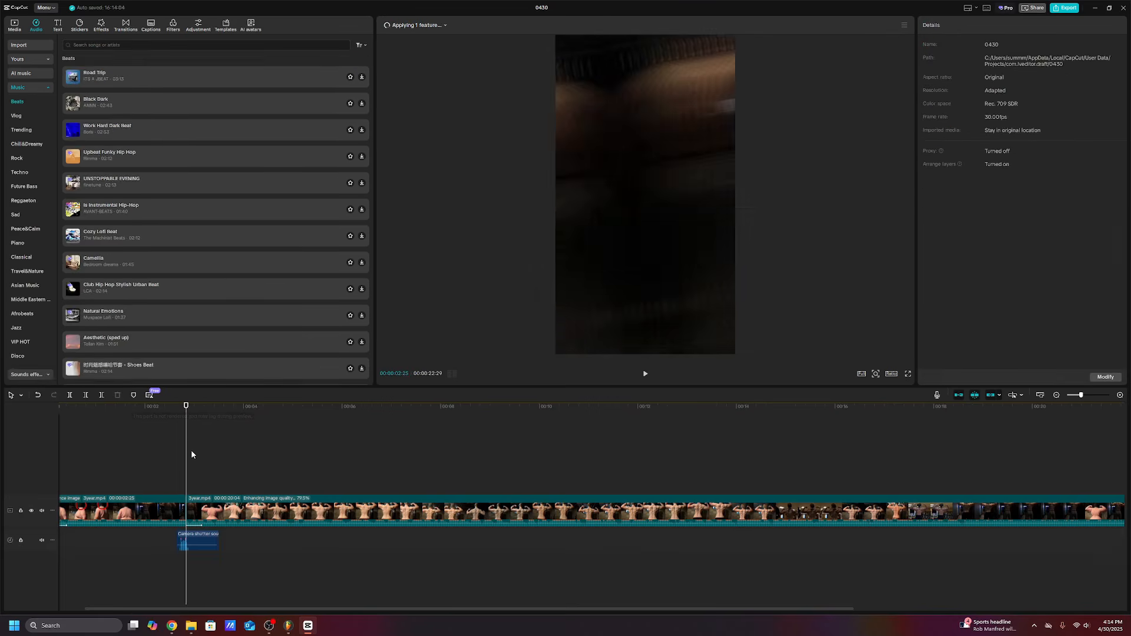
click(146, 471)
click(14, 25)
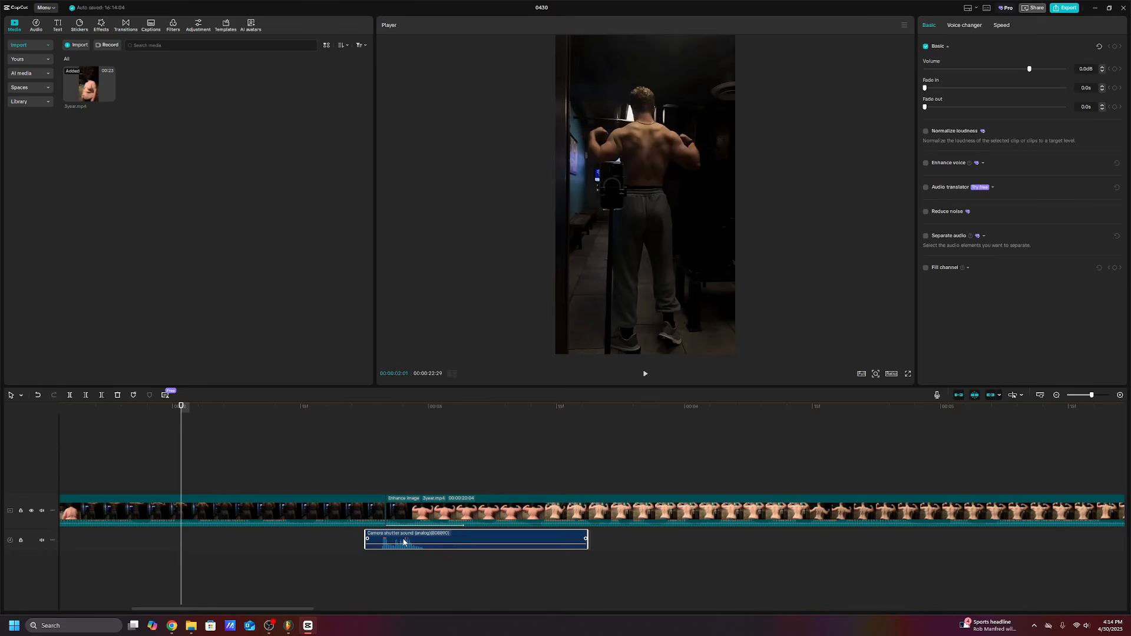
drag(405, 541, 408, 541)
- Adjust the camera shutter sound's volume to -0.7 dB while replaying the swing transition
click(361, 534)
key(space)
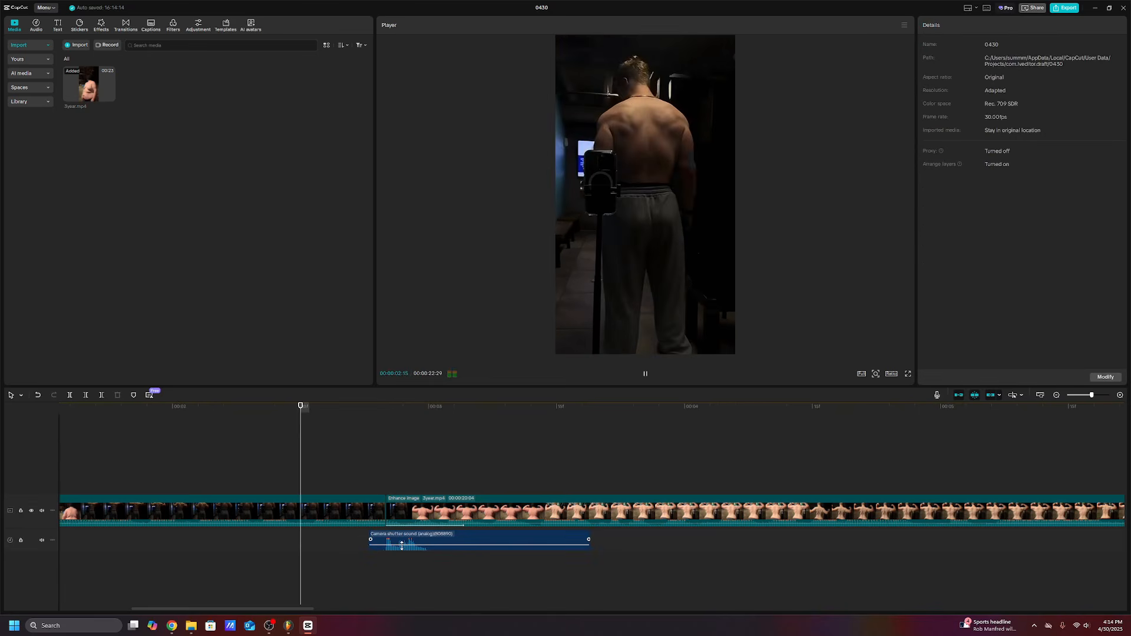
click(389, 538)
click(304, 453)
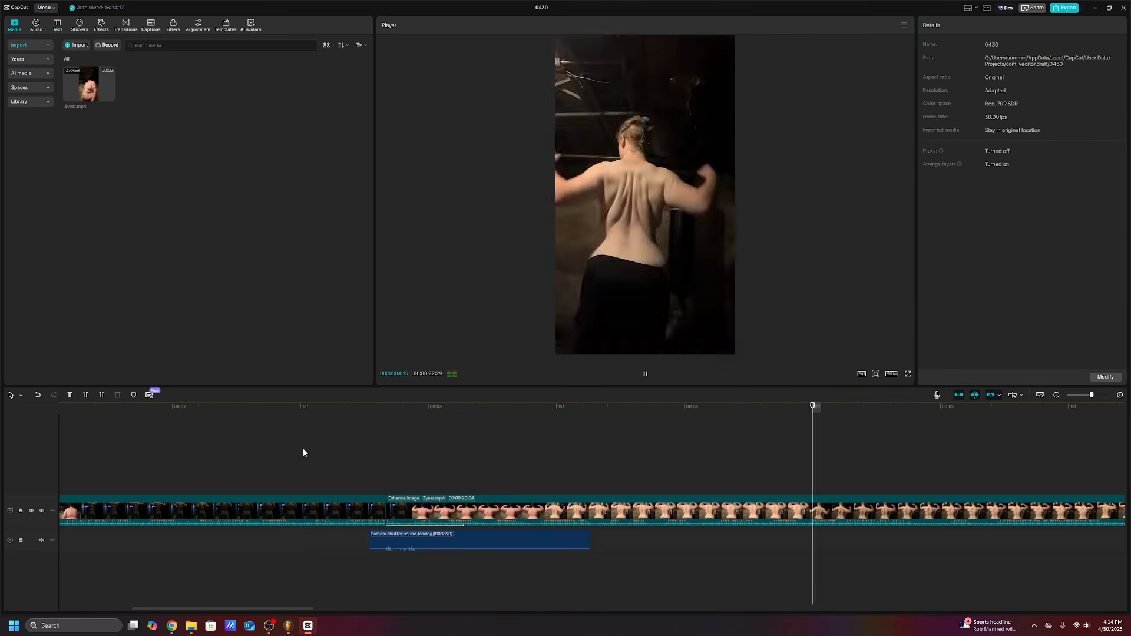
click(330, 469)
click(386, 475)
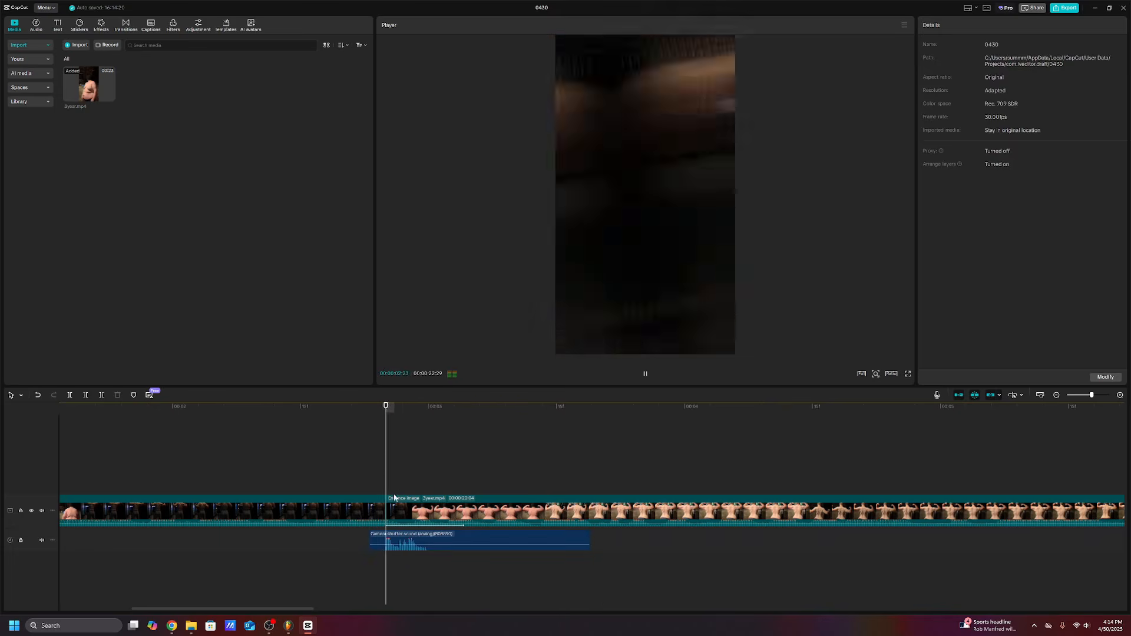
click(424, 535)
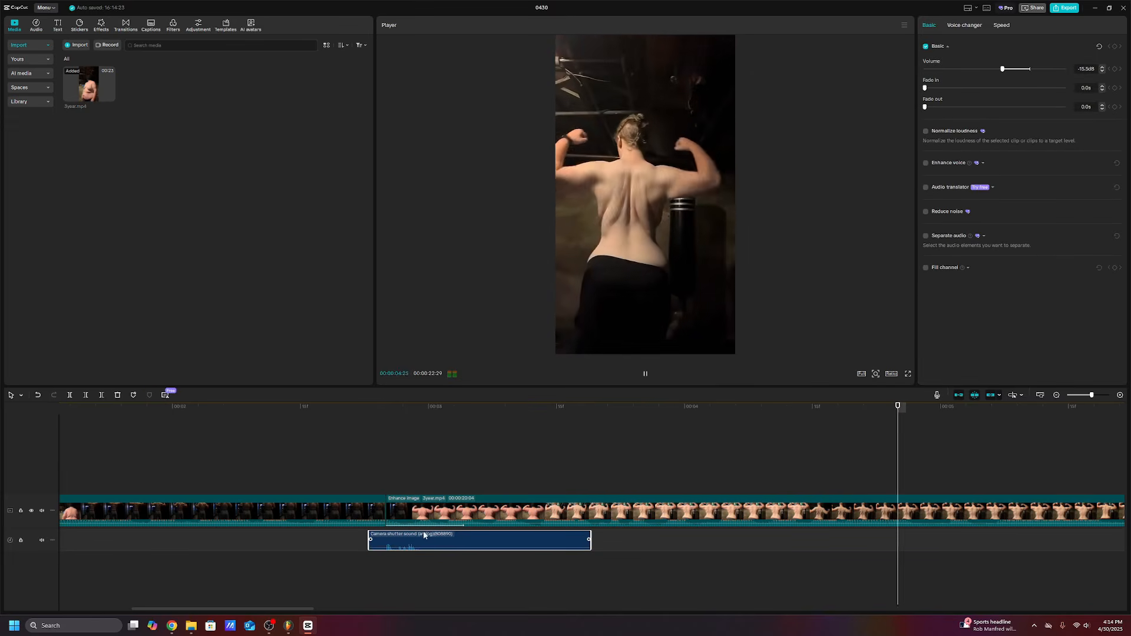
click(311, 443)
click(315, 451)
click(407, 546)
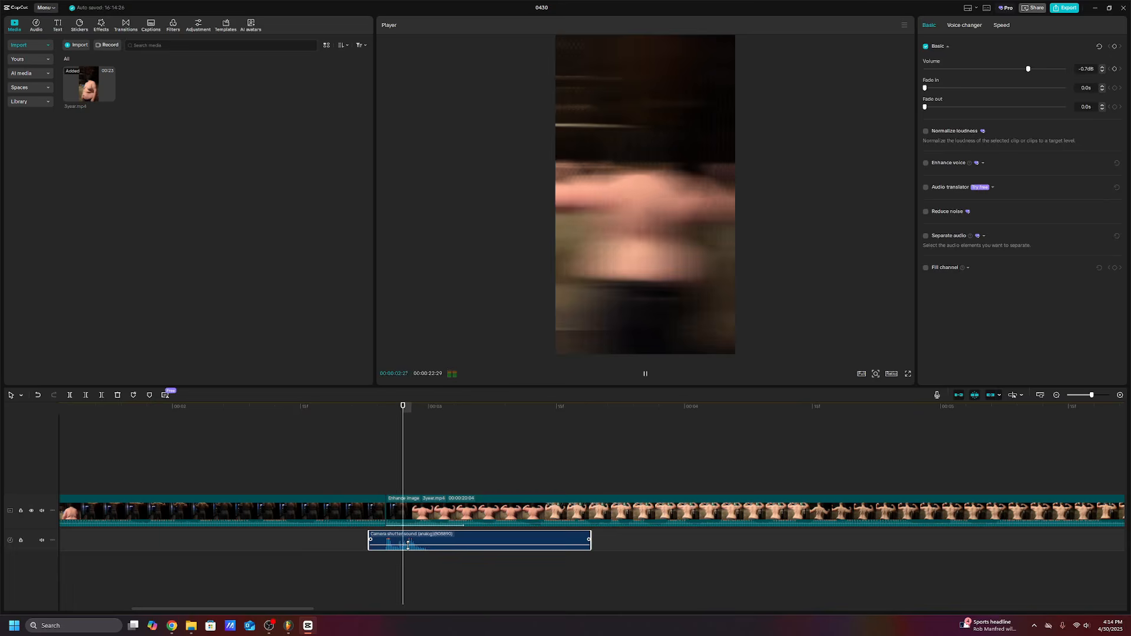
- Play the short from the start to check the opening zoom, swing transition and shutter sound together
click(645, 374)
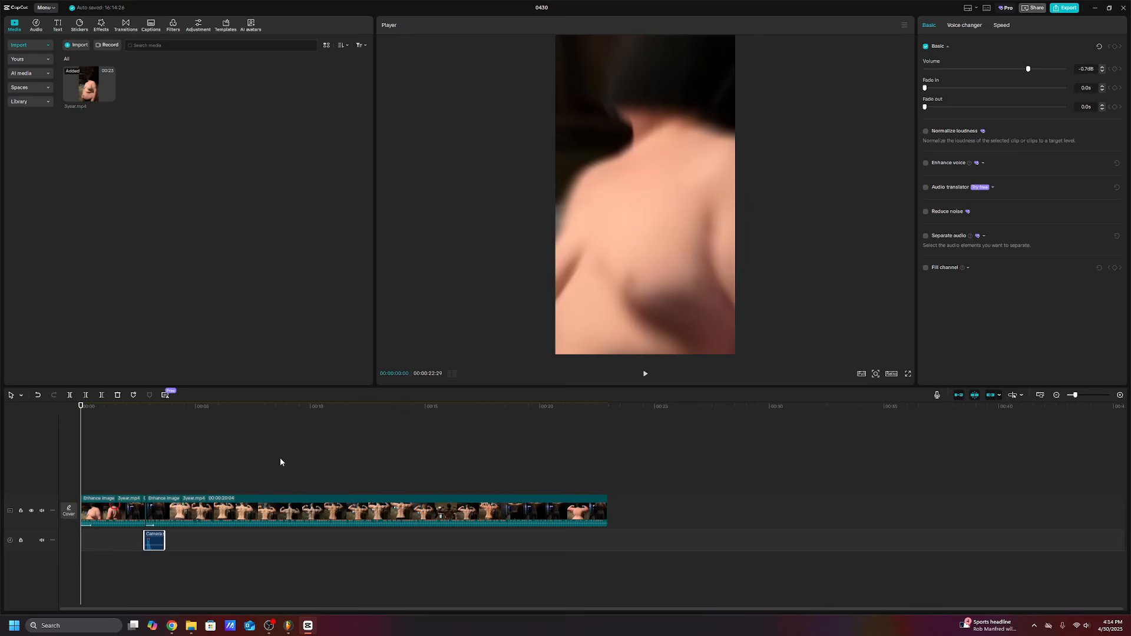
key(space)
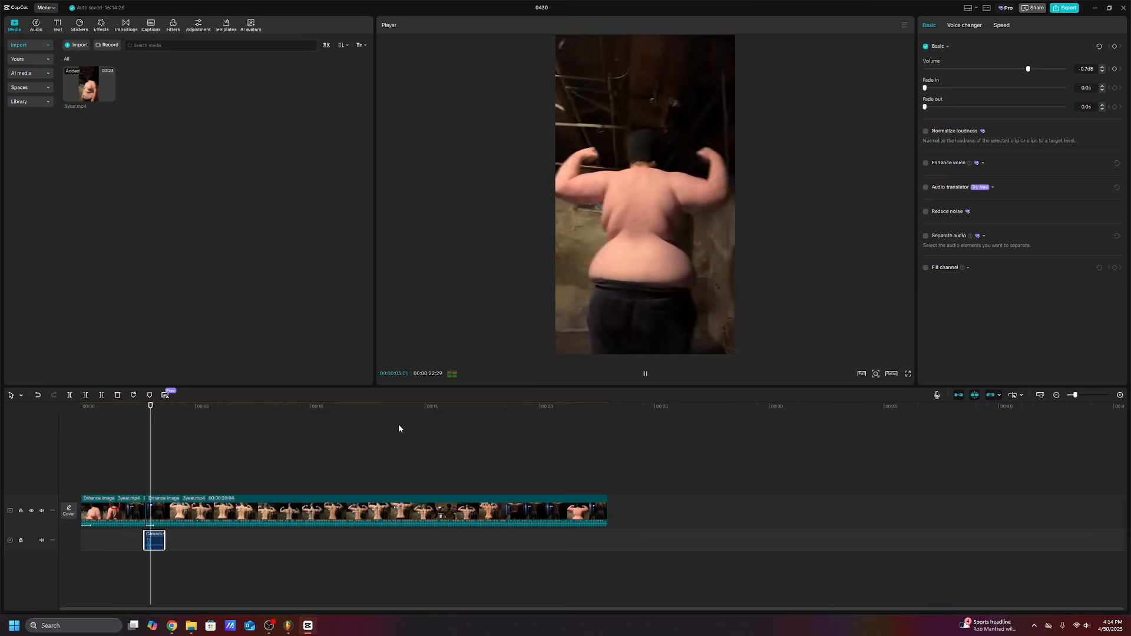
click(139, 486)
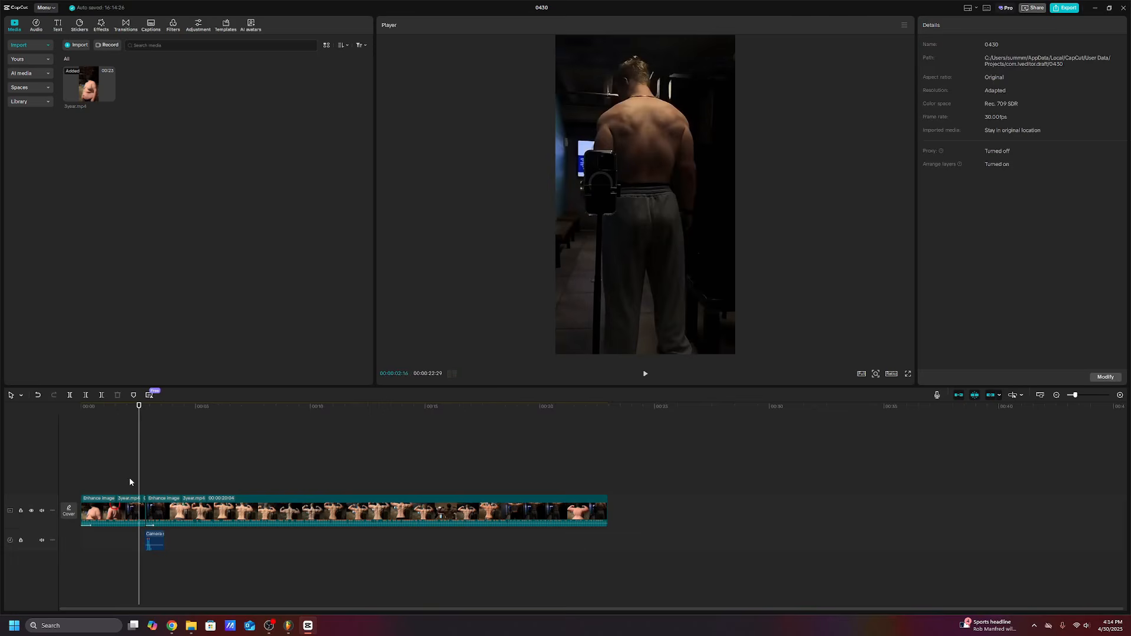
- Generate automatic captions for the short with English as the spoken language and no bilingual captions
click(80, 467)
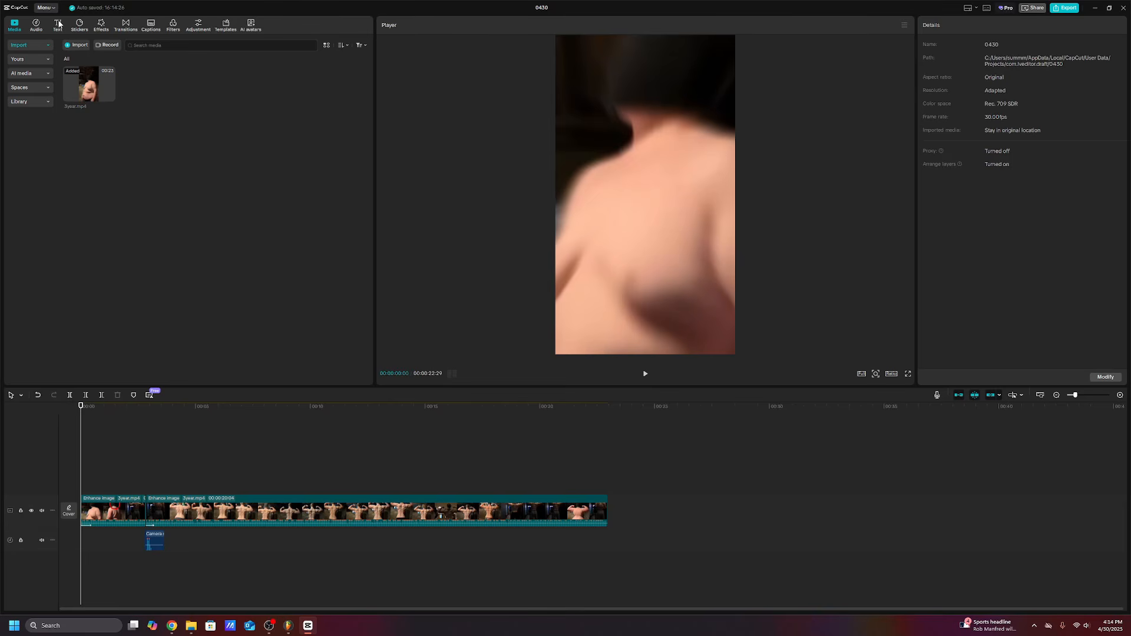
click(59, 25)
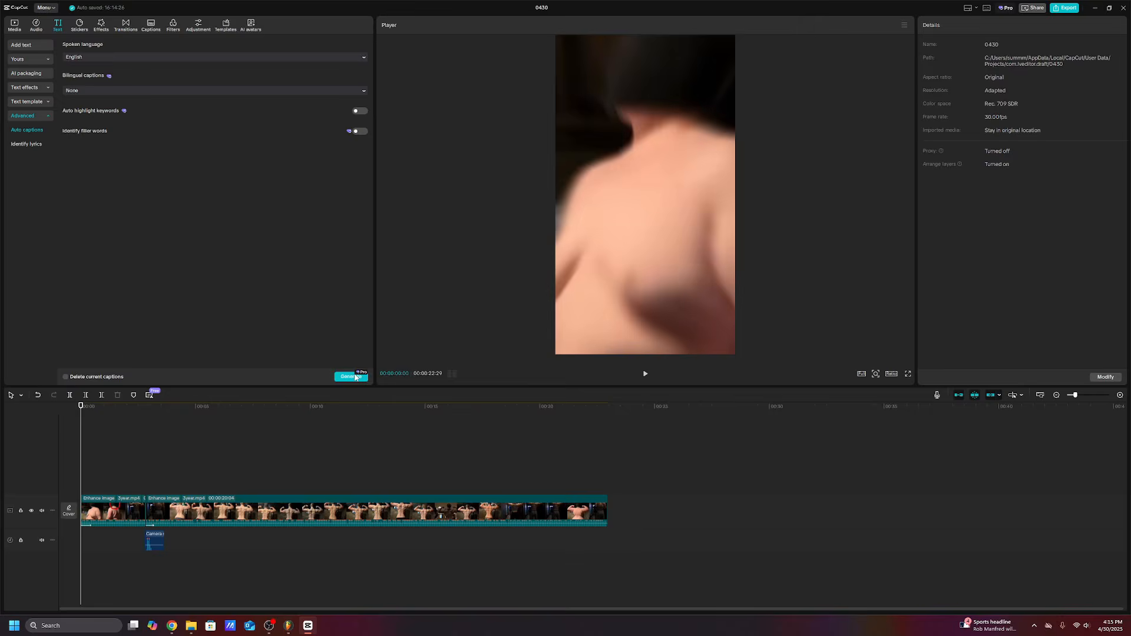
click(464, 501)
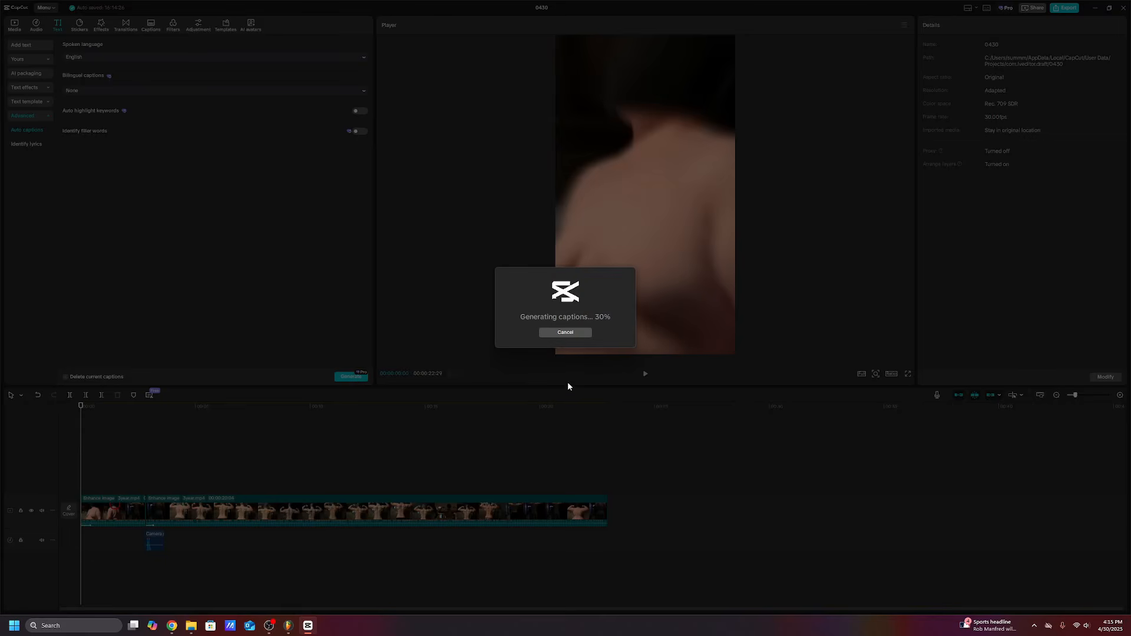
- Move all captions to the centre of the frame at X 0, Y 0 and play the short through to check them
key(space)
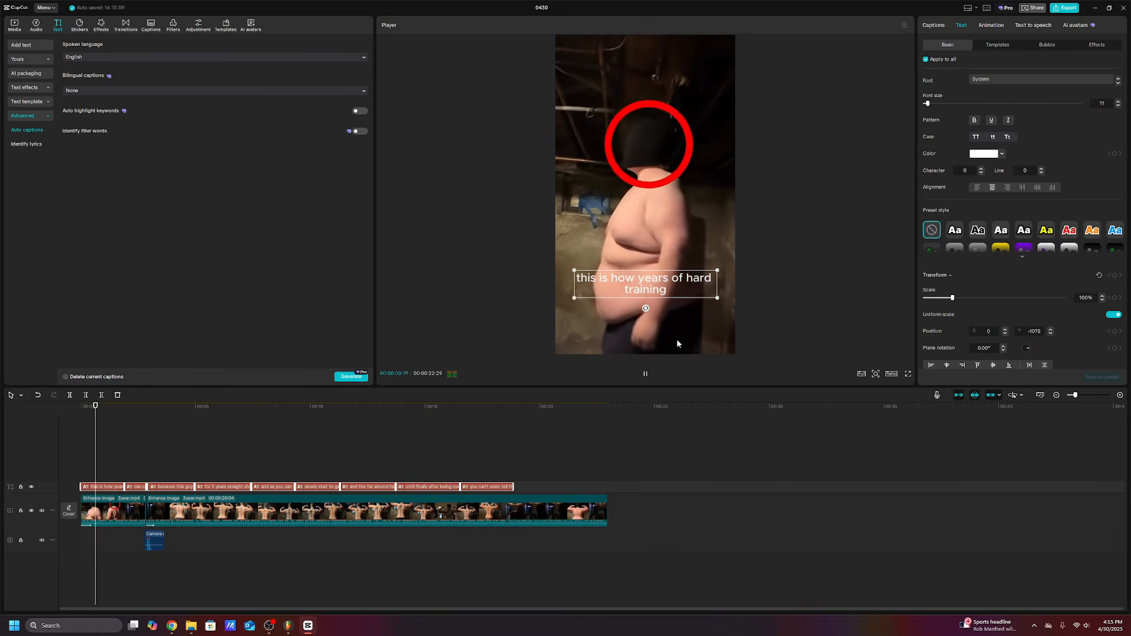
drag(652, 296, 650, 220)
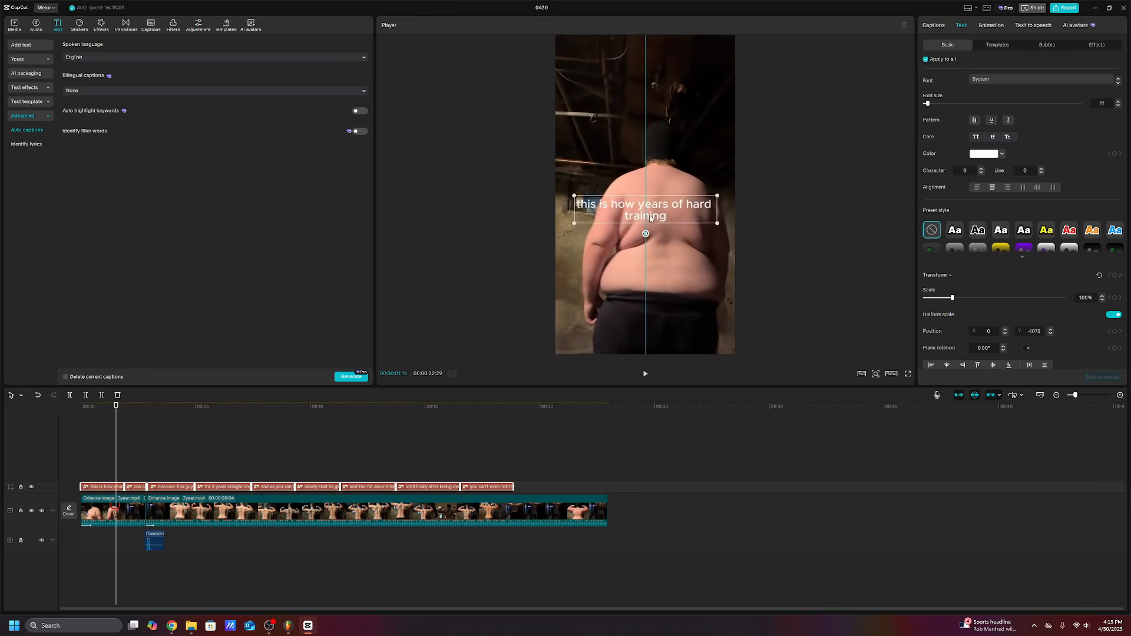
key(space)
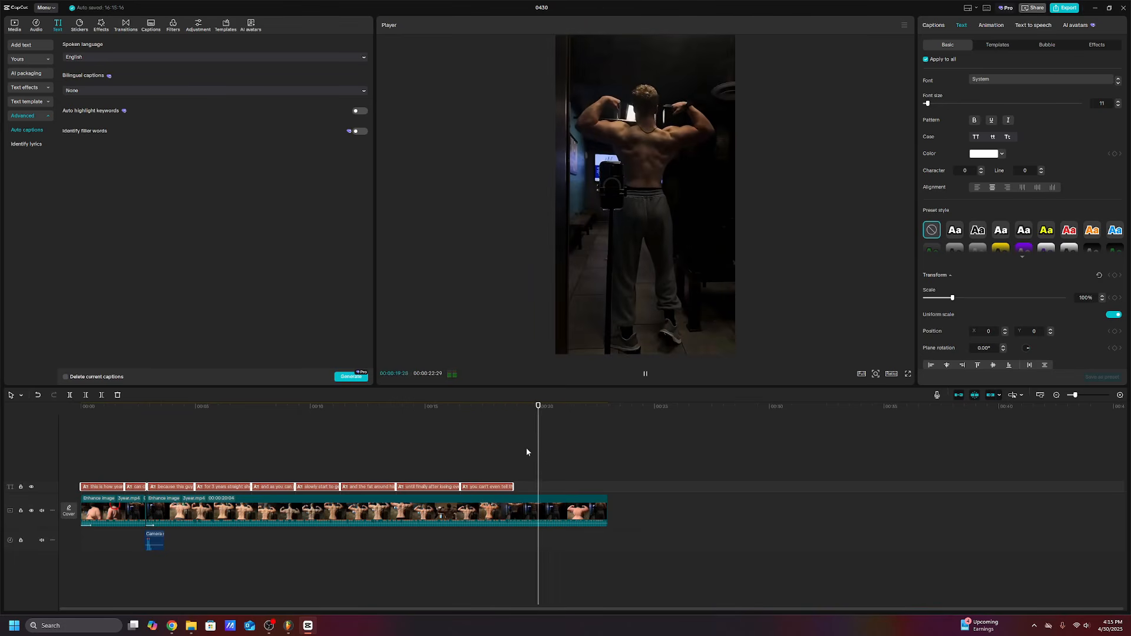
- Apply a bold white single-word caption template to all captions and play the opening of the short to check it
click(504, 487)
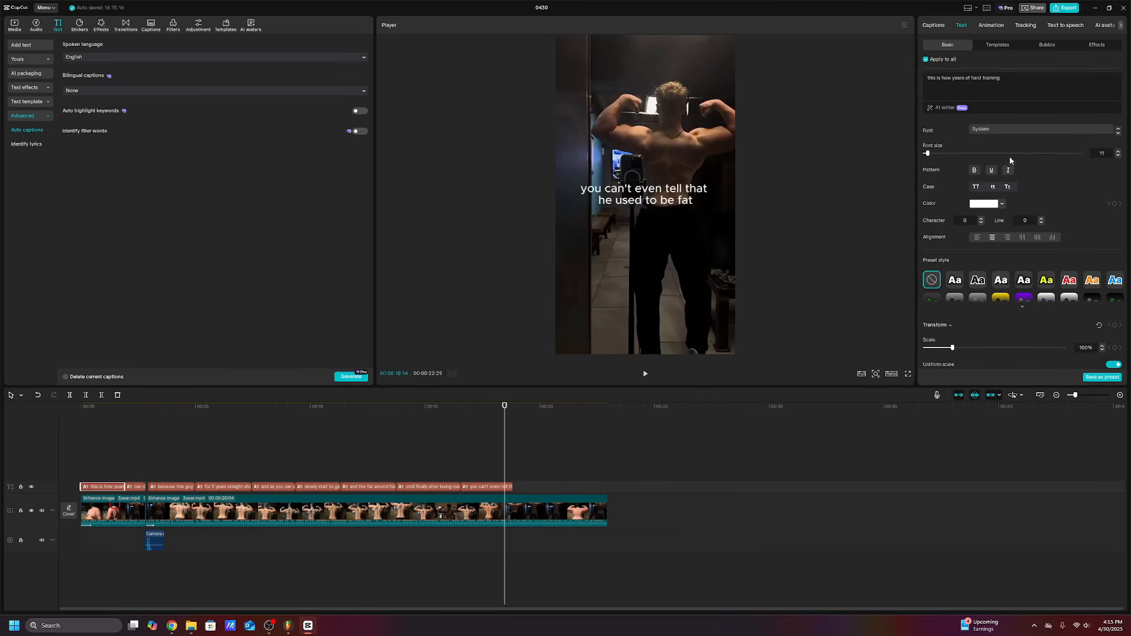
click(996, 46)
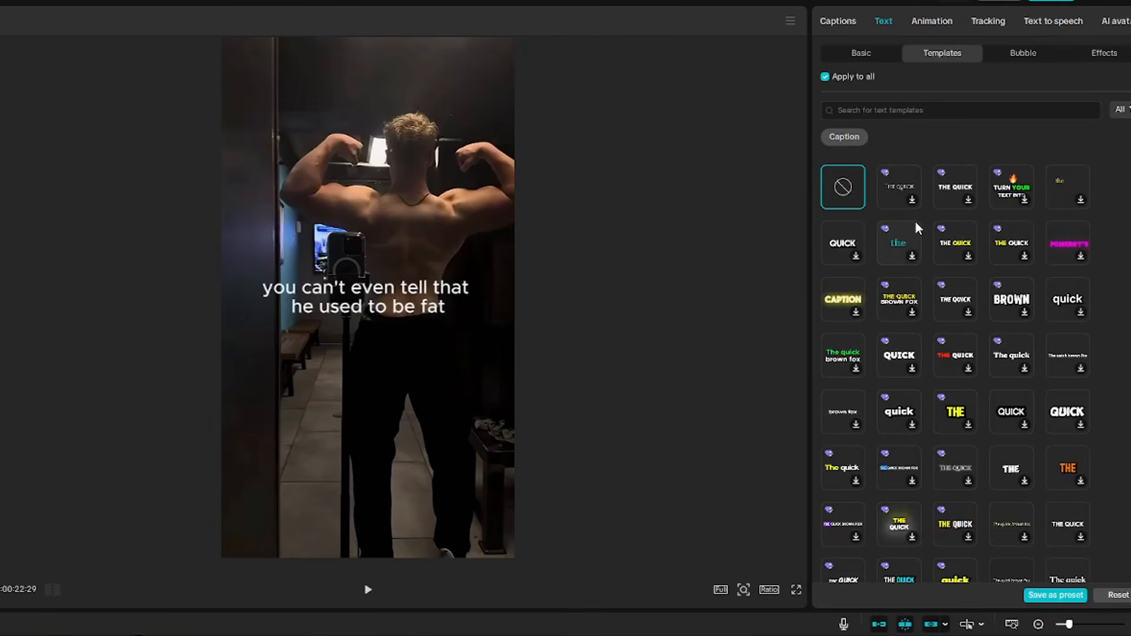
scroll(838, 449, down, 10)
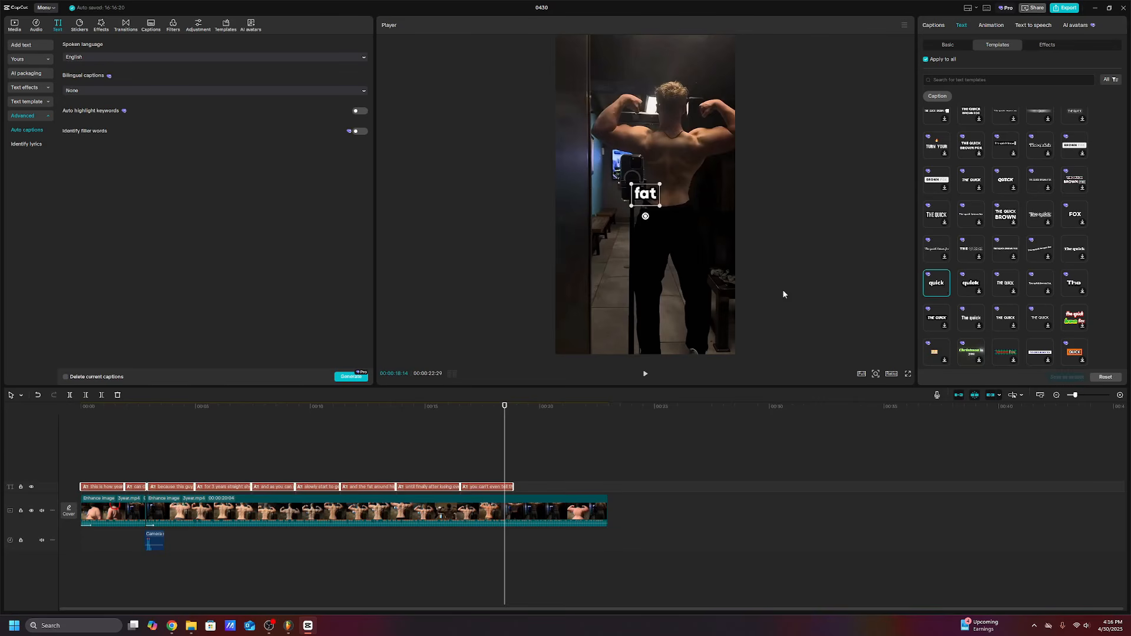
click(645, 373)
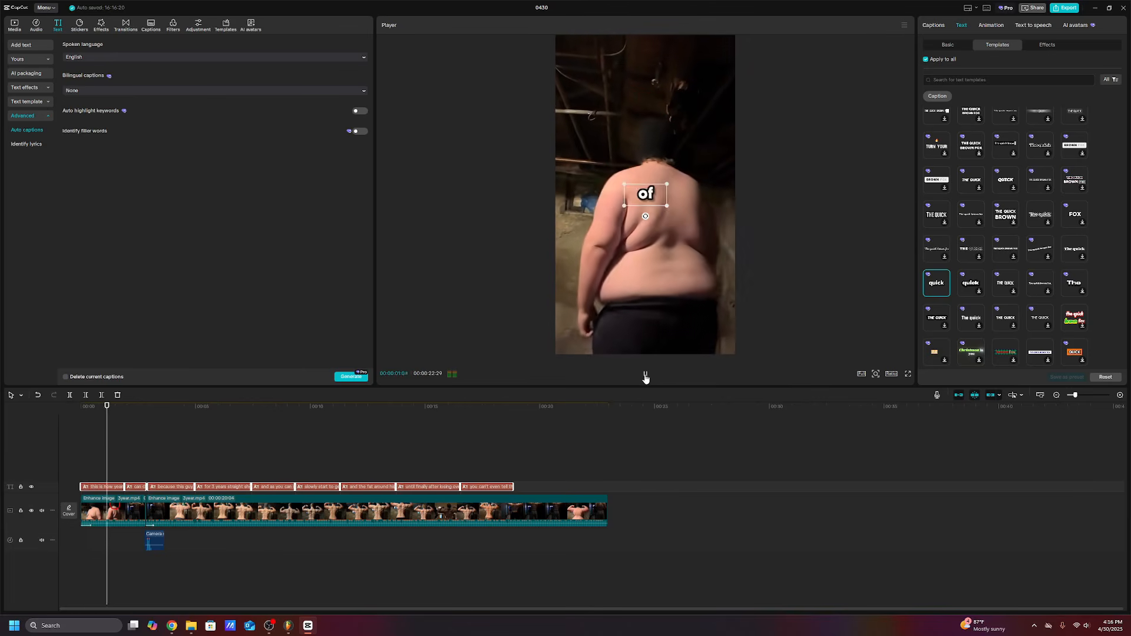
click(645, 375)
- Set the font of all captions to Franklin Gothic Heavy at font size 20 and play the short
click(1043, 129)
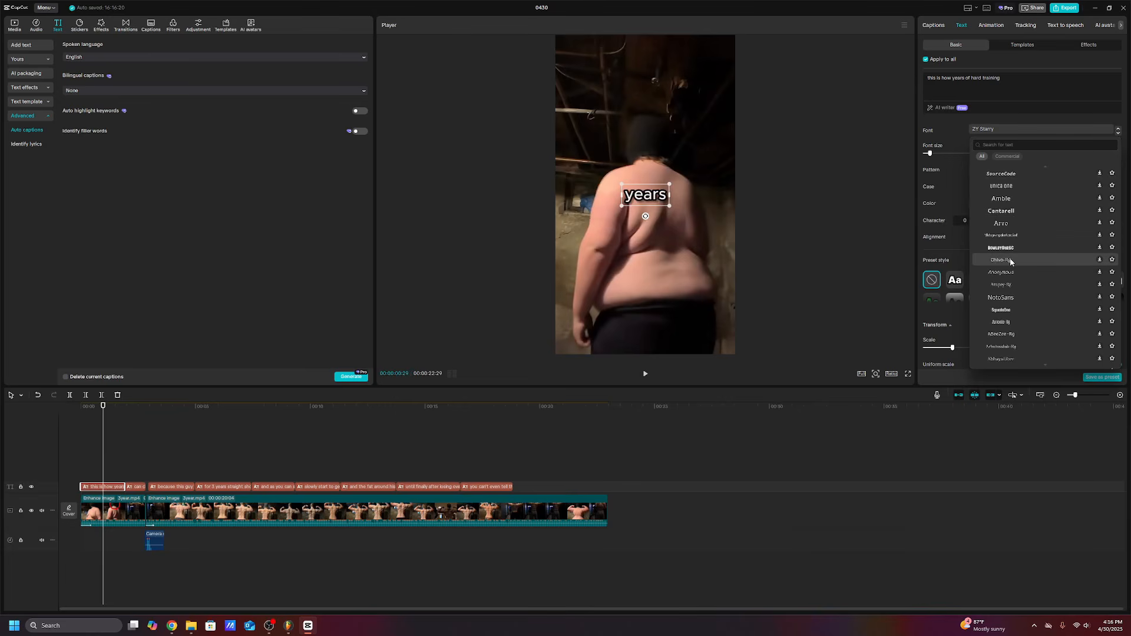
click(1012, 296)
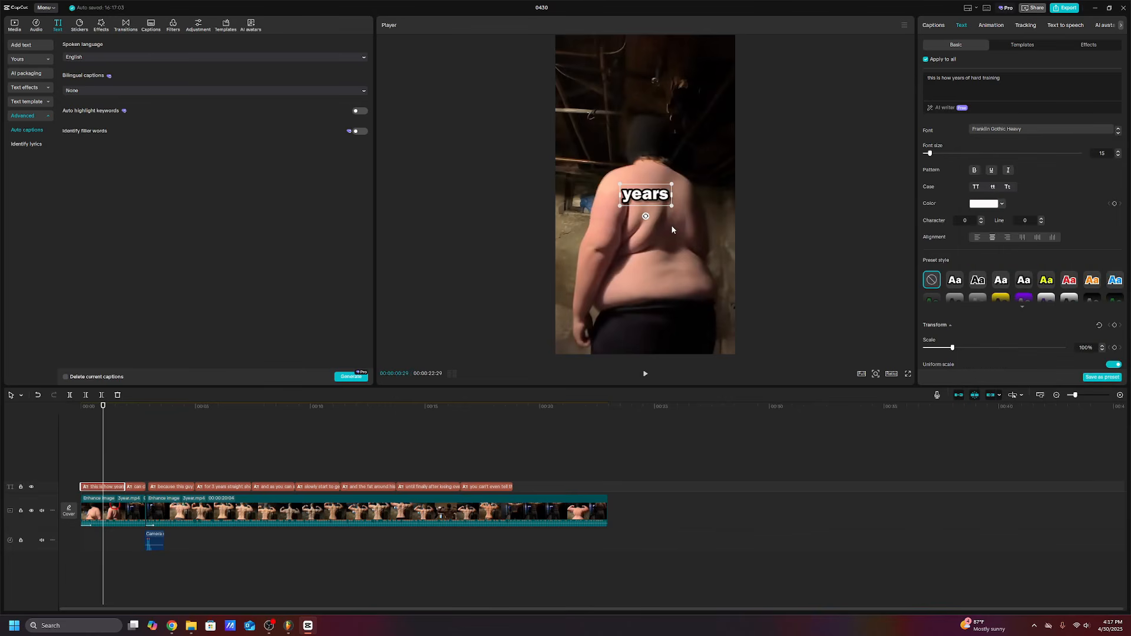
mouse_move(102, 468)
mouse_down()
mouse_move(81, 467)
mouse_move(129, 467)
mouse_move(93, 467)
mouse_up()
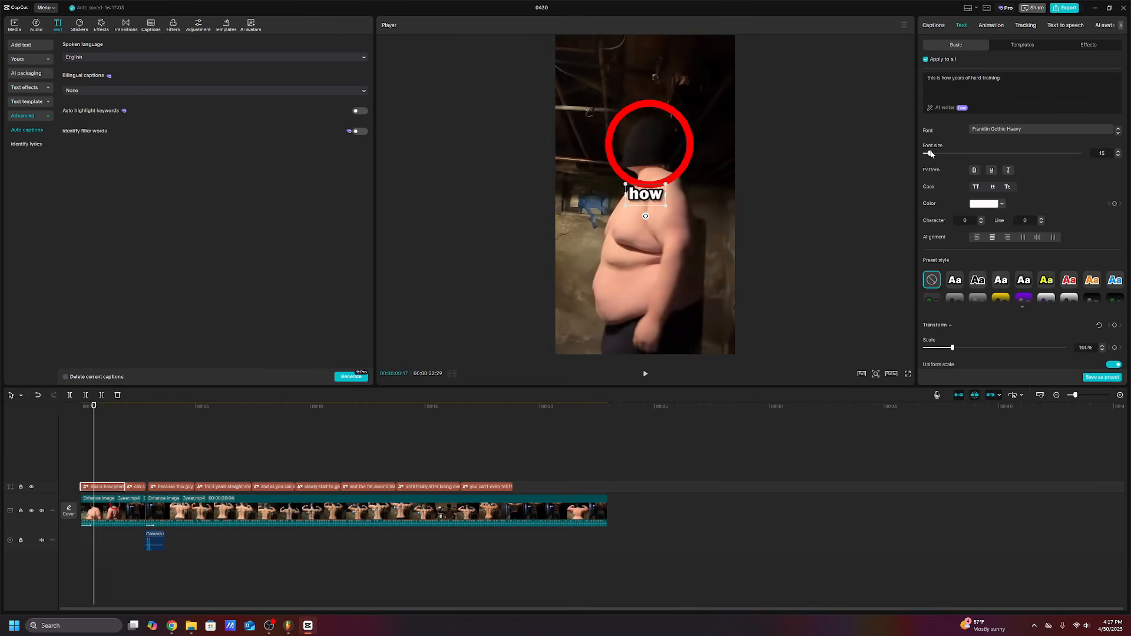
drag(931, 154, 935, 156)
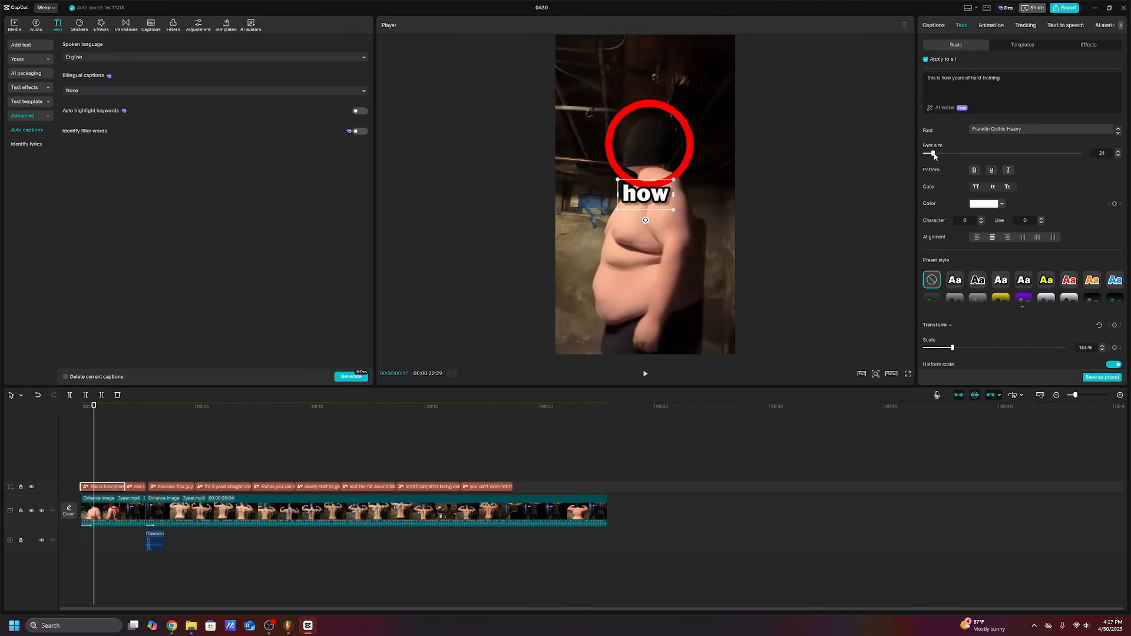
click(646, 373)
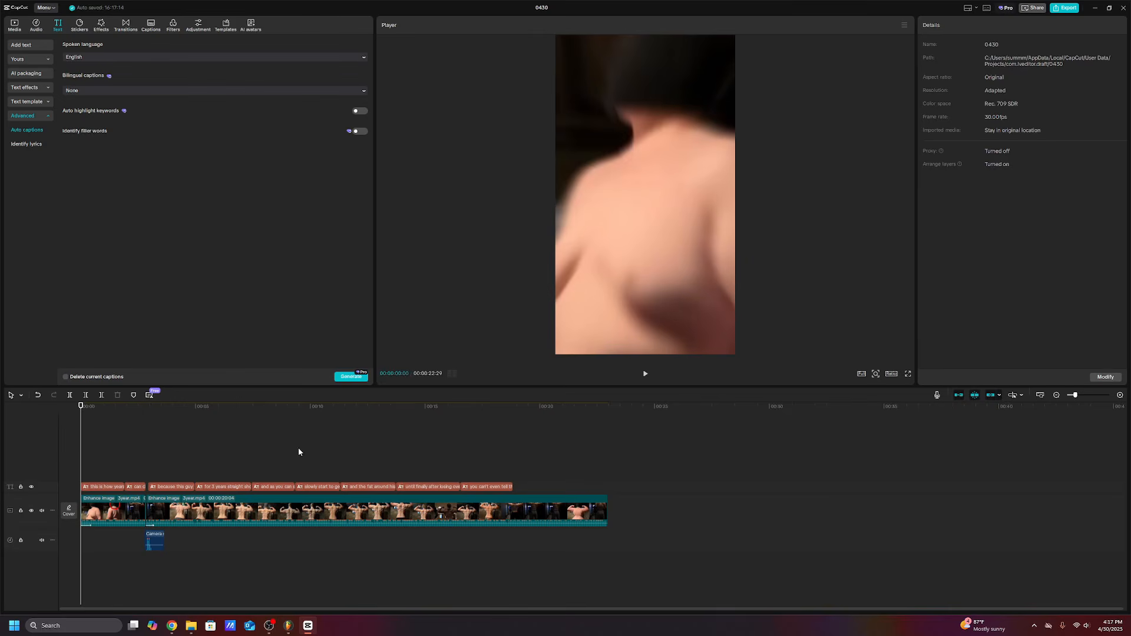
- Scrub through the timeline to check the caption look and review the captions' stroke and shadow settings
click(94, 489)
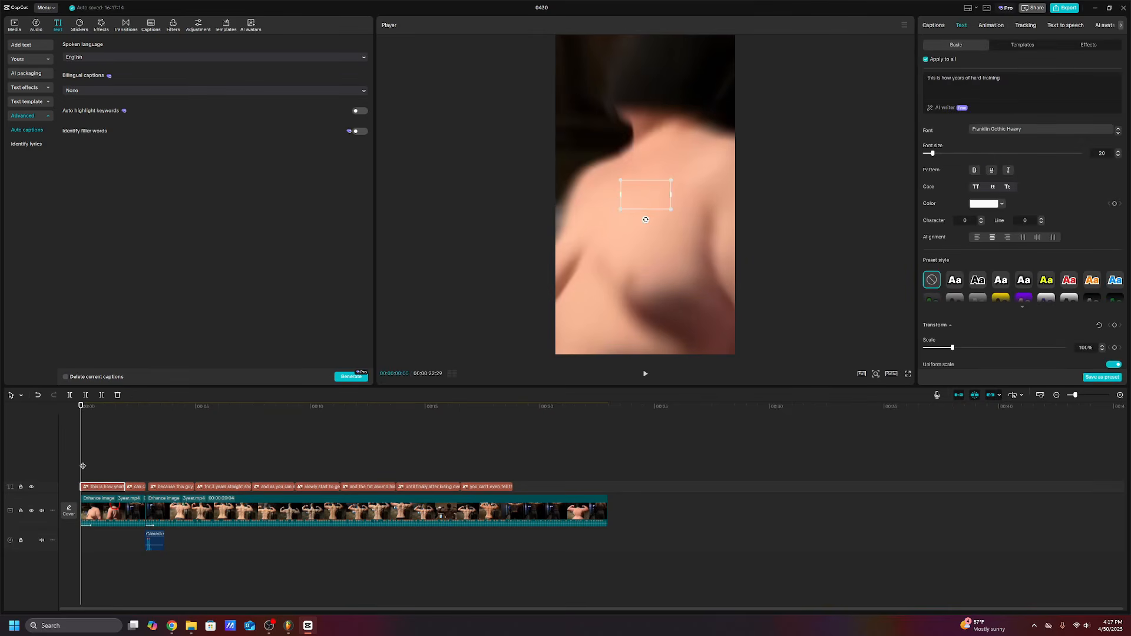
drag(83, 466, 89, 466)
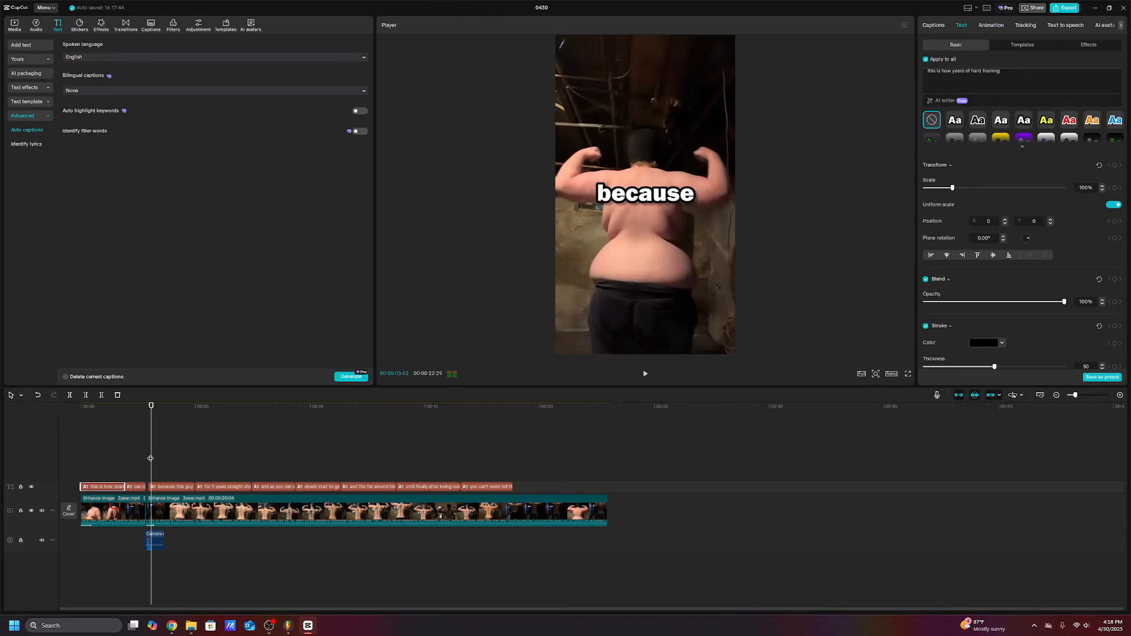
drag(151, 459, 83, 462)
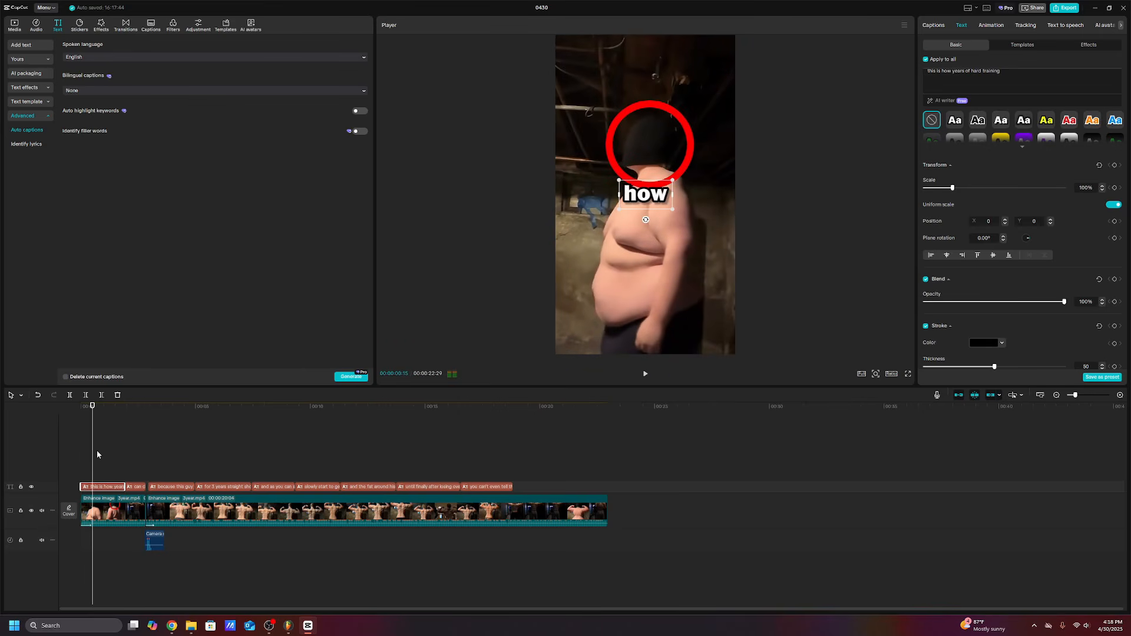
mouse_move(97, 454)
mouse_down()
mouse_move(111, 411)
mouse_move(520, 462)
mouse_move(367, 481)
mouse_move(80, 480)
mouse_move(99, 475)
mouse_up()
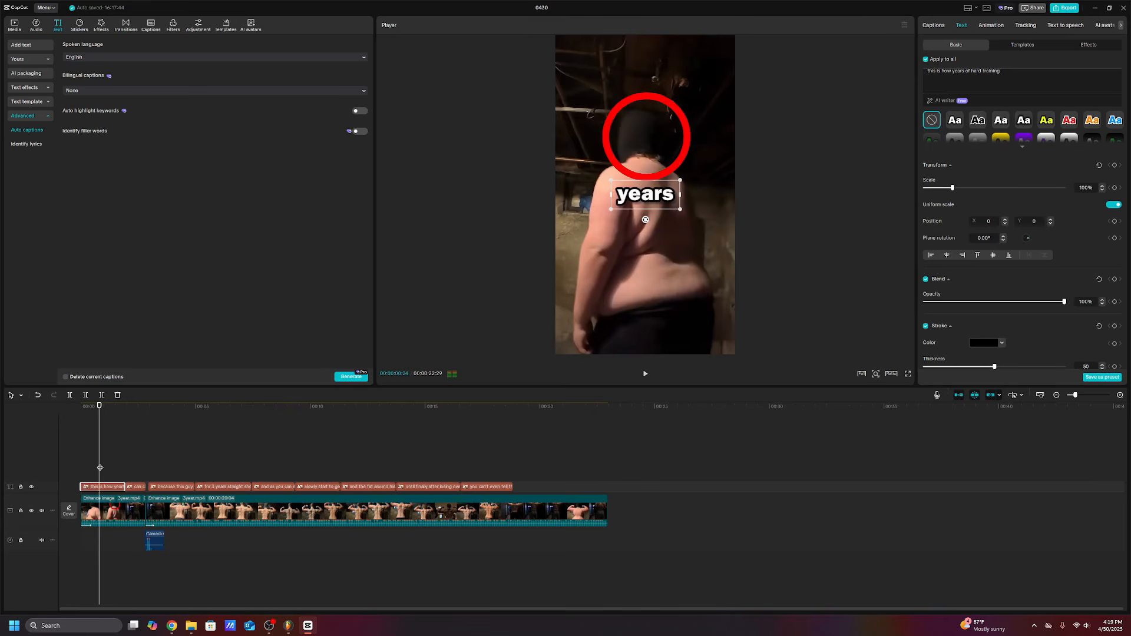
drag(100, 468, 100, 470)
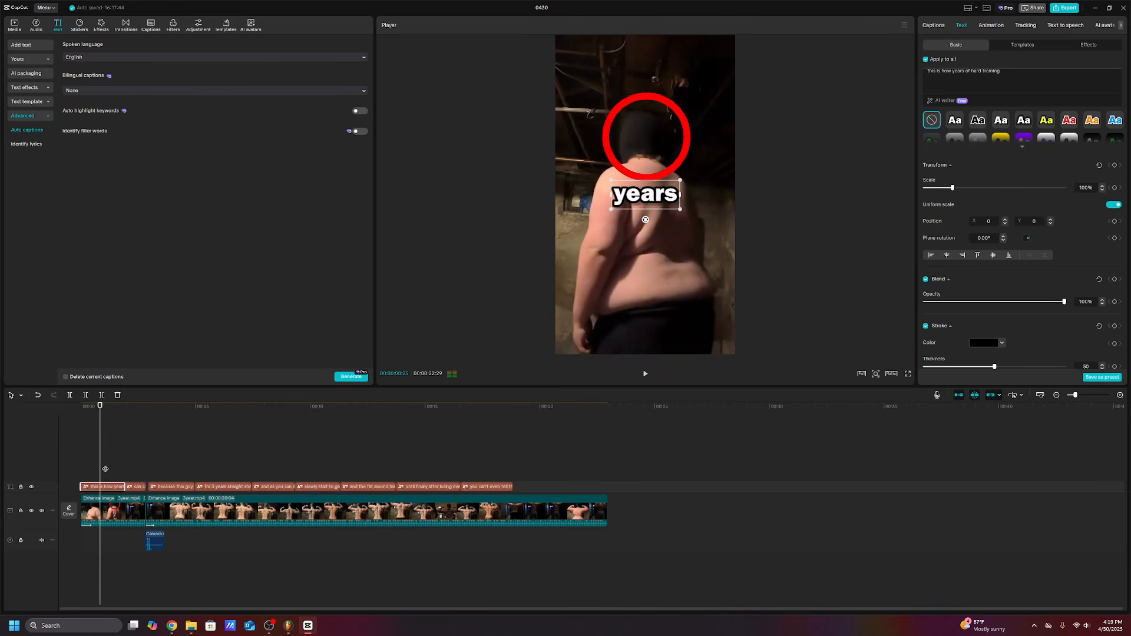
scroll(982, 136, down, 5)
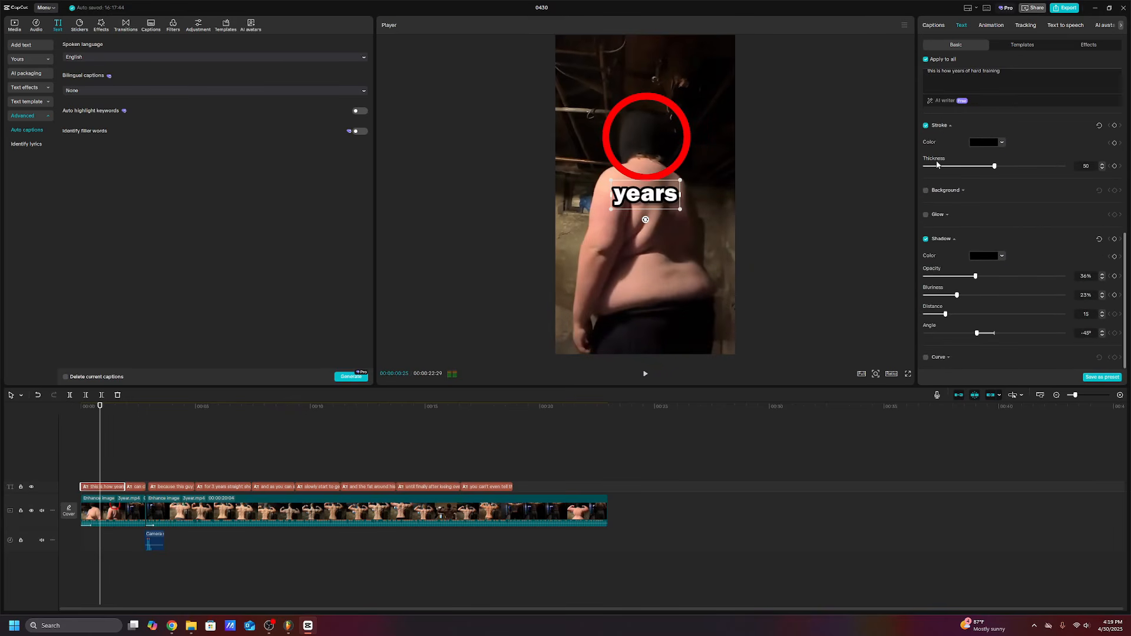
click(101, 466)
drag(101, 466, 492, 465)
- Export the short as 0430 at 1080P with the H.264 codec in mov format
key(ctrl+e)
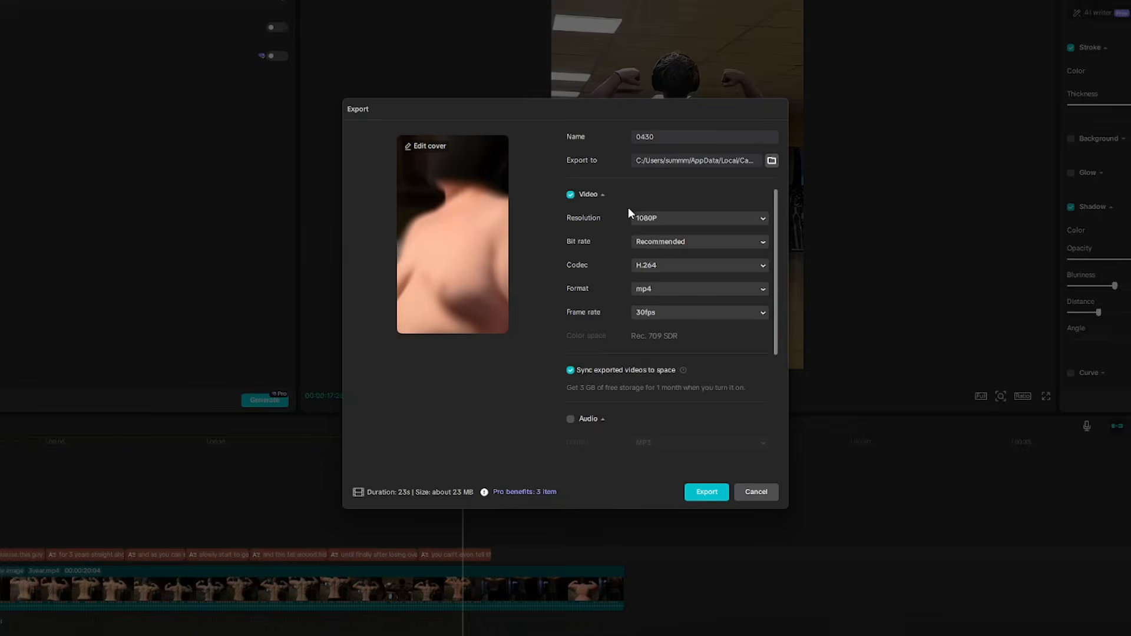
click(636, 245)
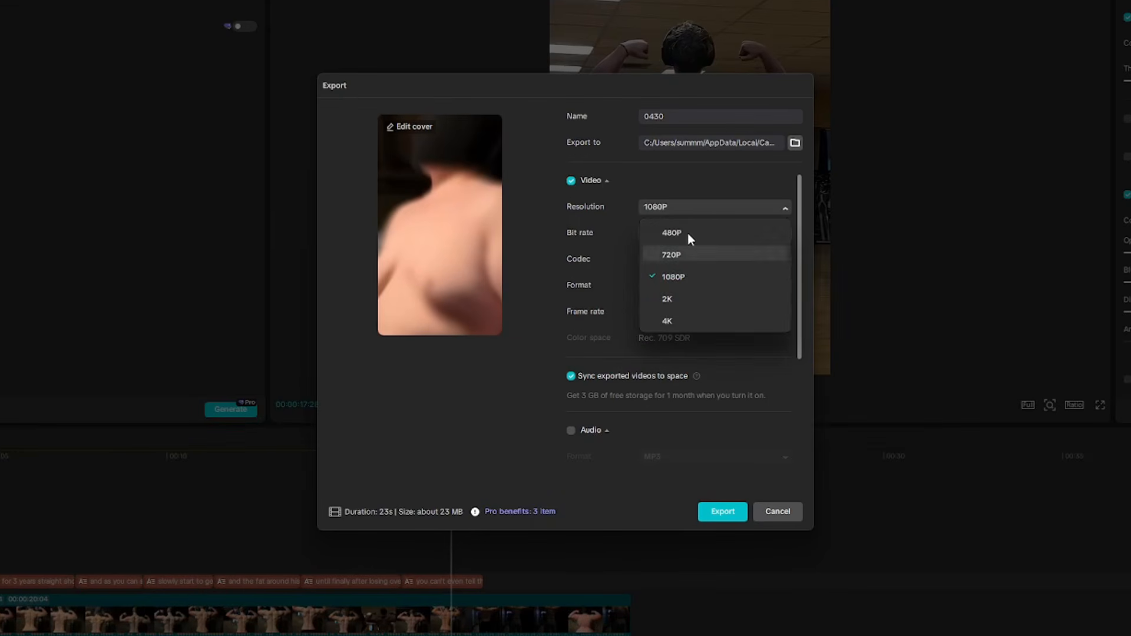
click(670, 206)
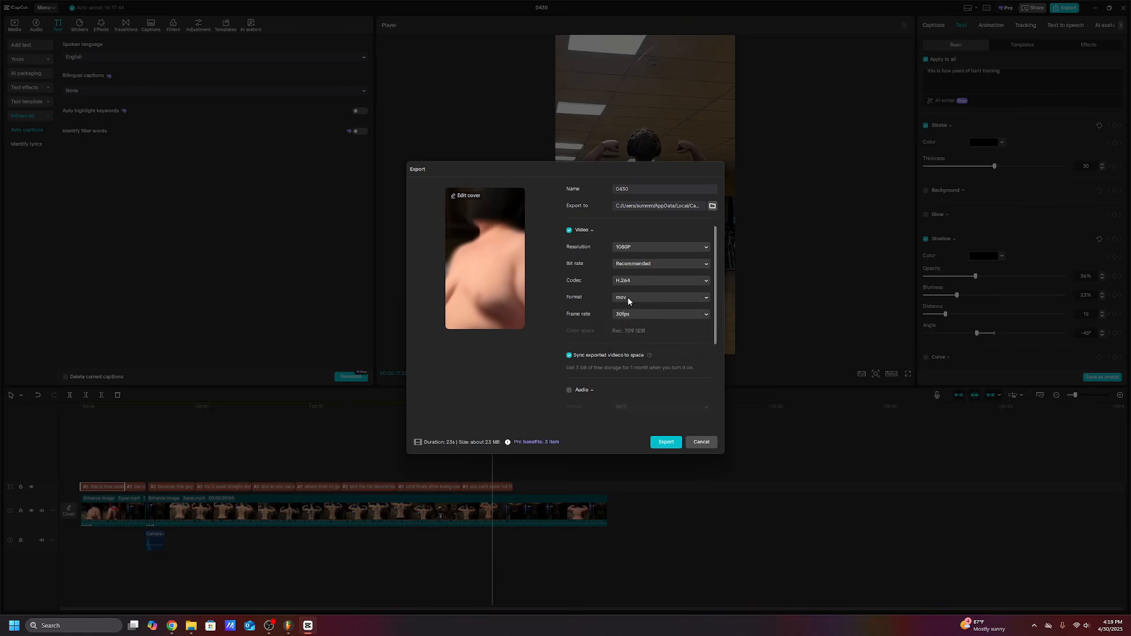
click(662, 285)
click(635, 316)
click(638, 317)
click(642, 411)
scroll(604, 345, down, 3)
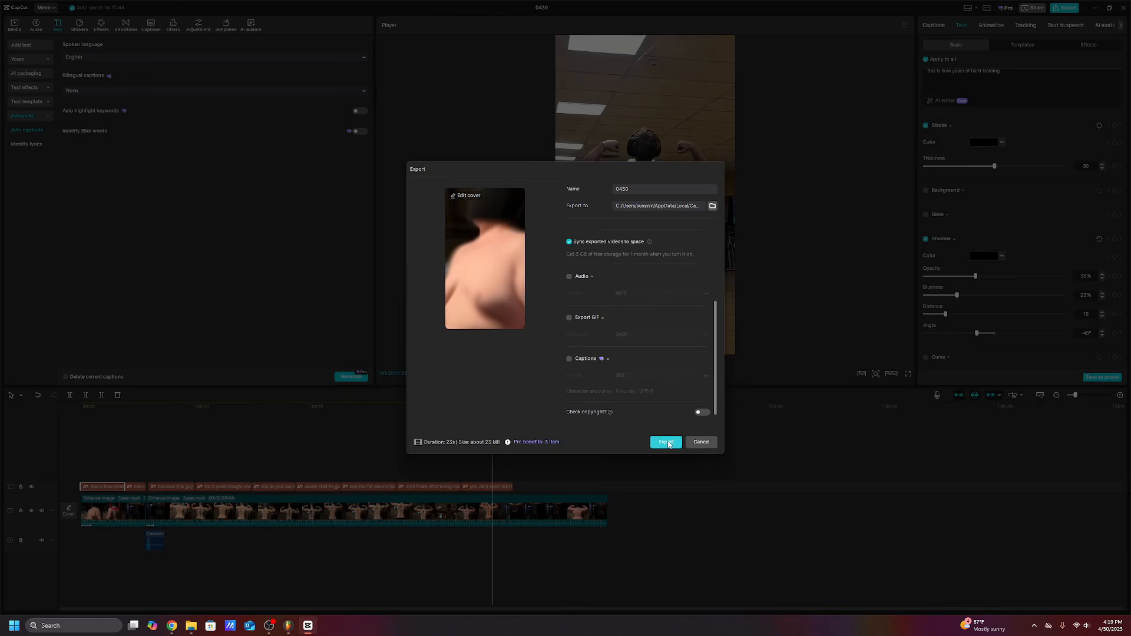
click(666, 442)
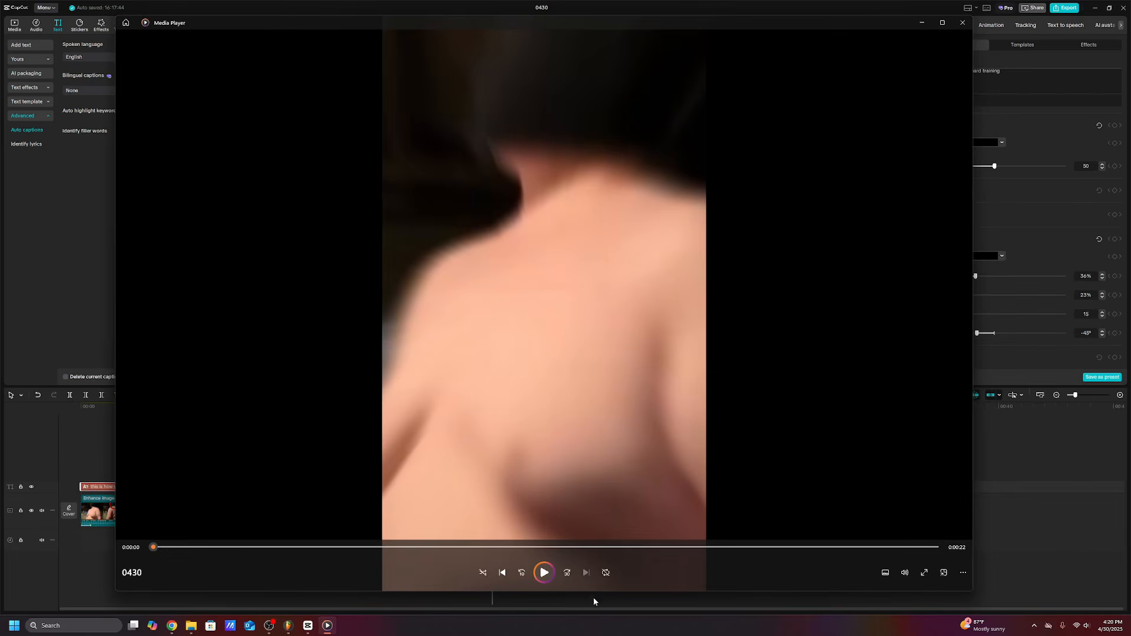
- Play the exported short 0430 through in Media Player and close the player
click(541, 577)
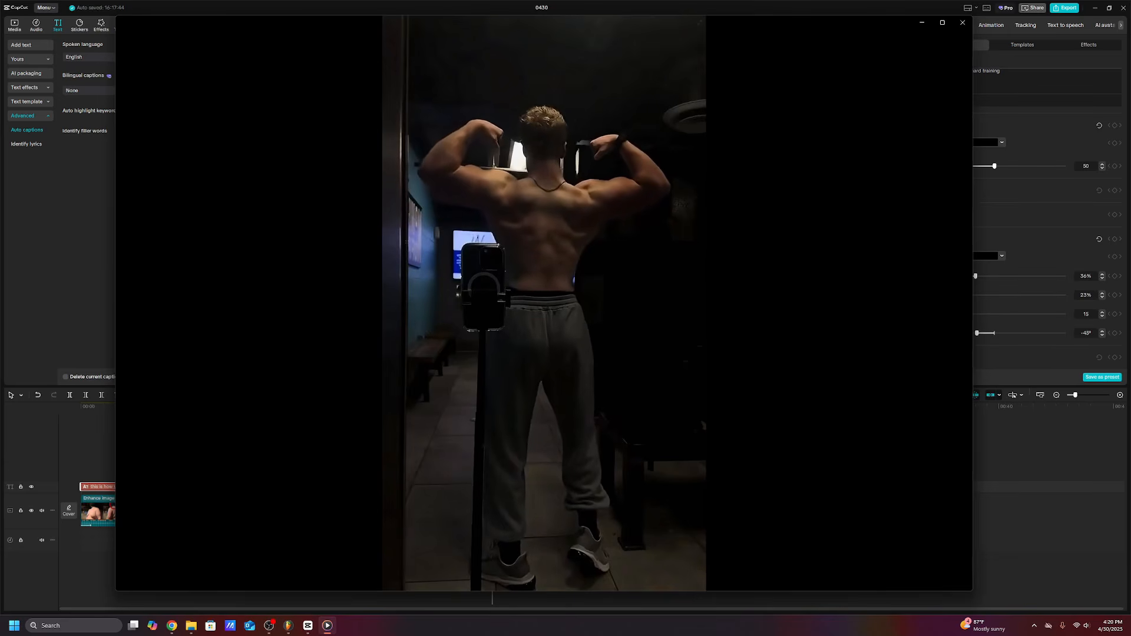
mouse_move(778, 385)
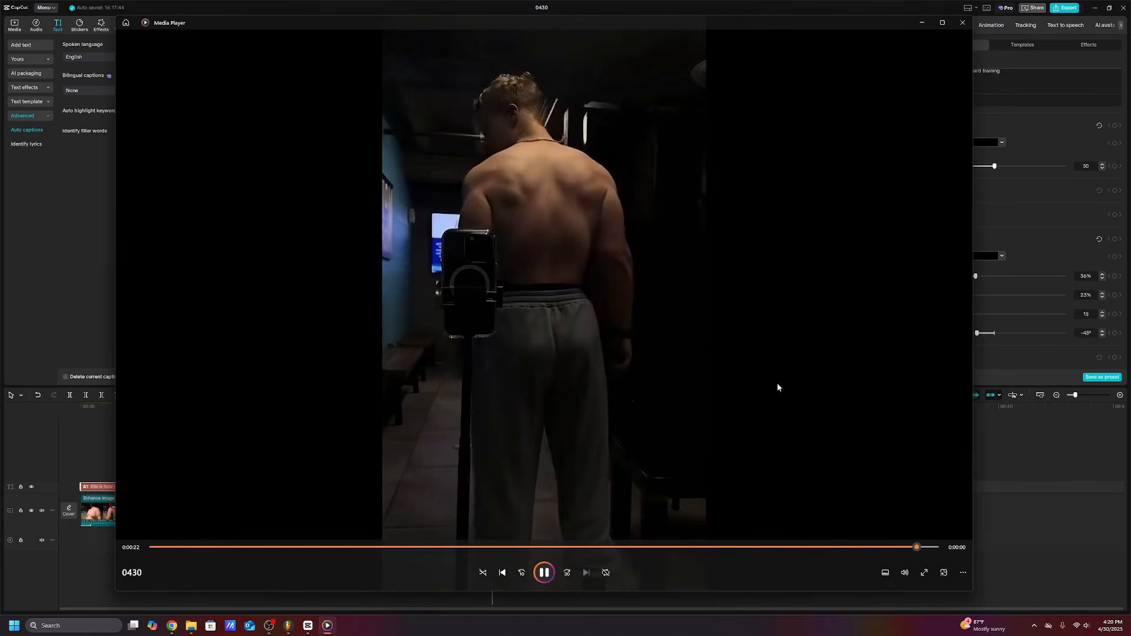
click(963, 22)
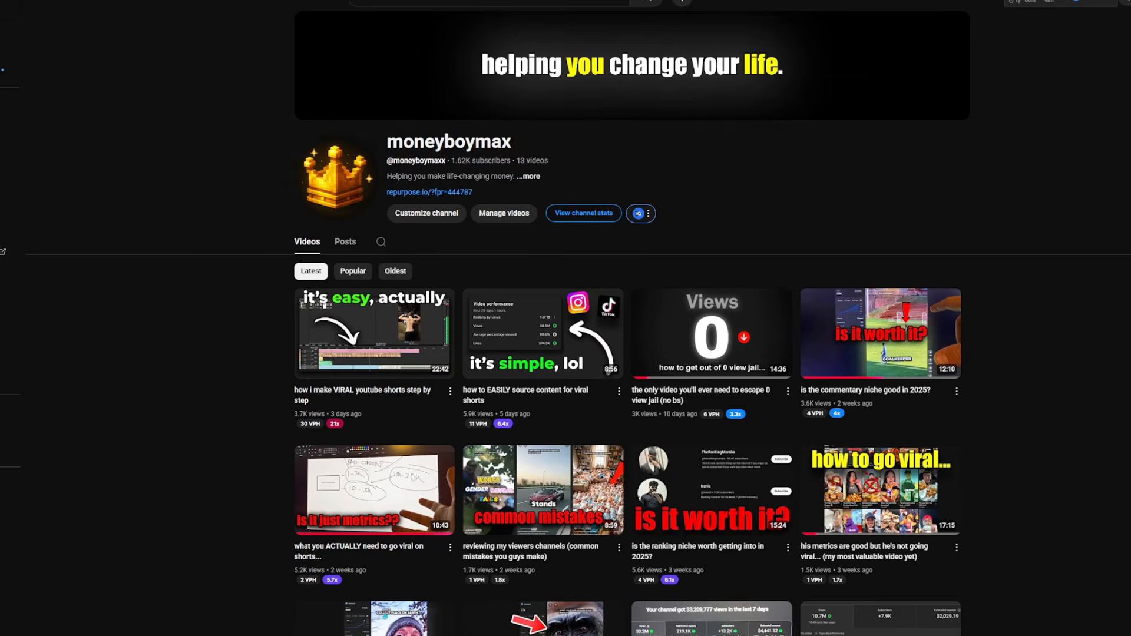
- Look over the YouTube channel's videos, then check the volume in Media Player and replay the exported short 0430
mouse_move(538, 349)
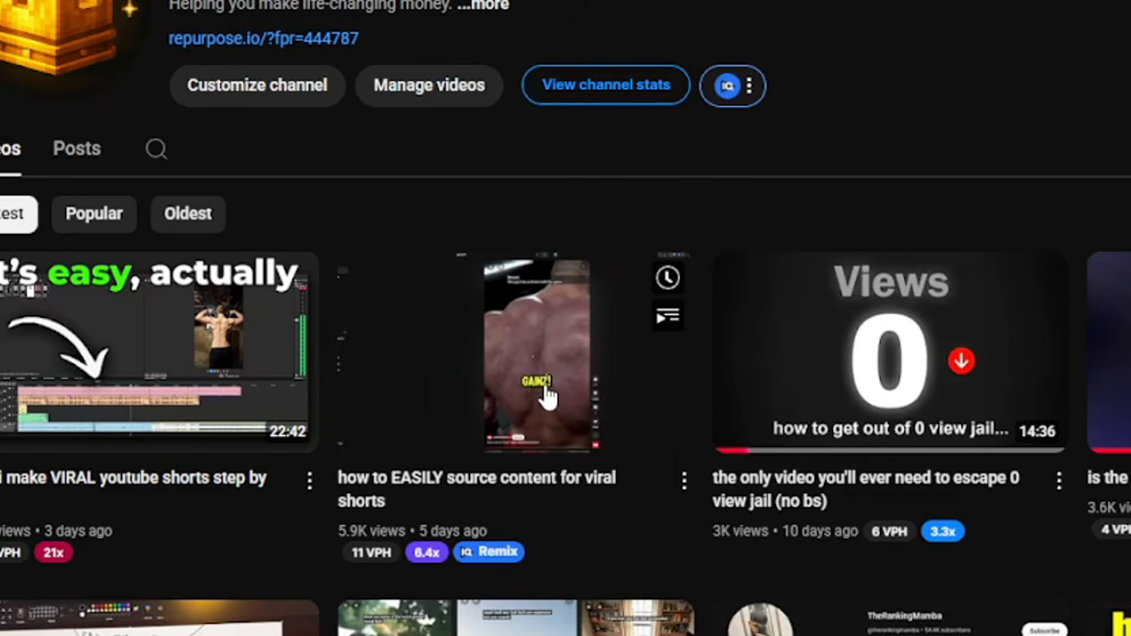
mouse_move(139, 308)
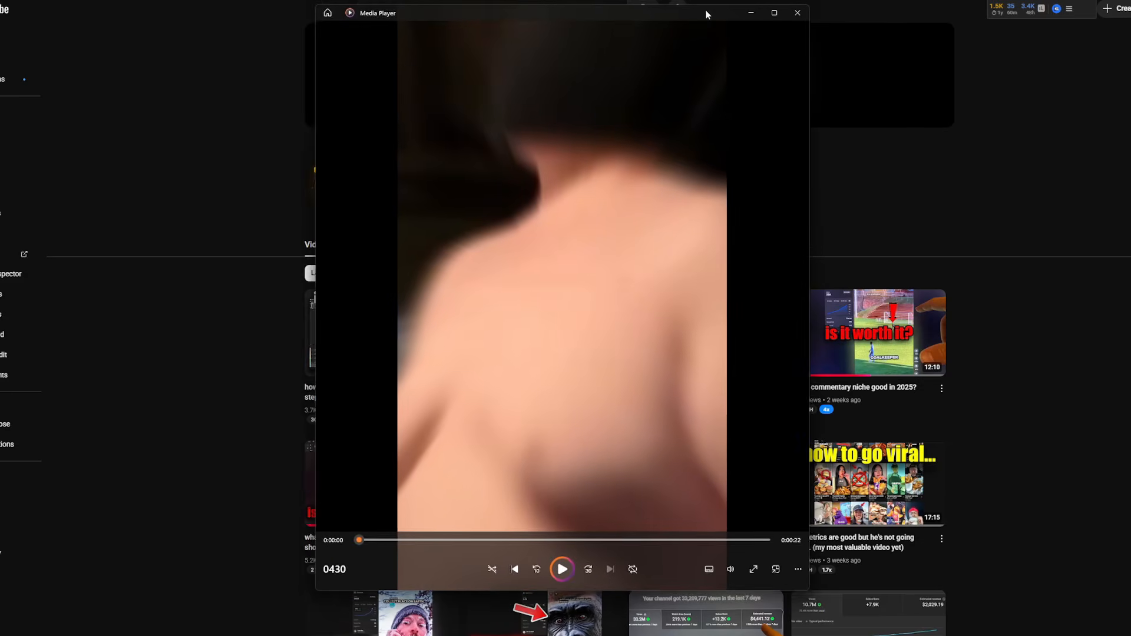
click(765, 579)
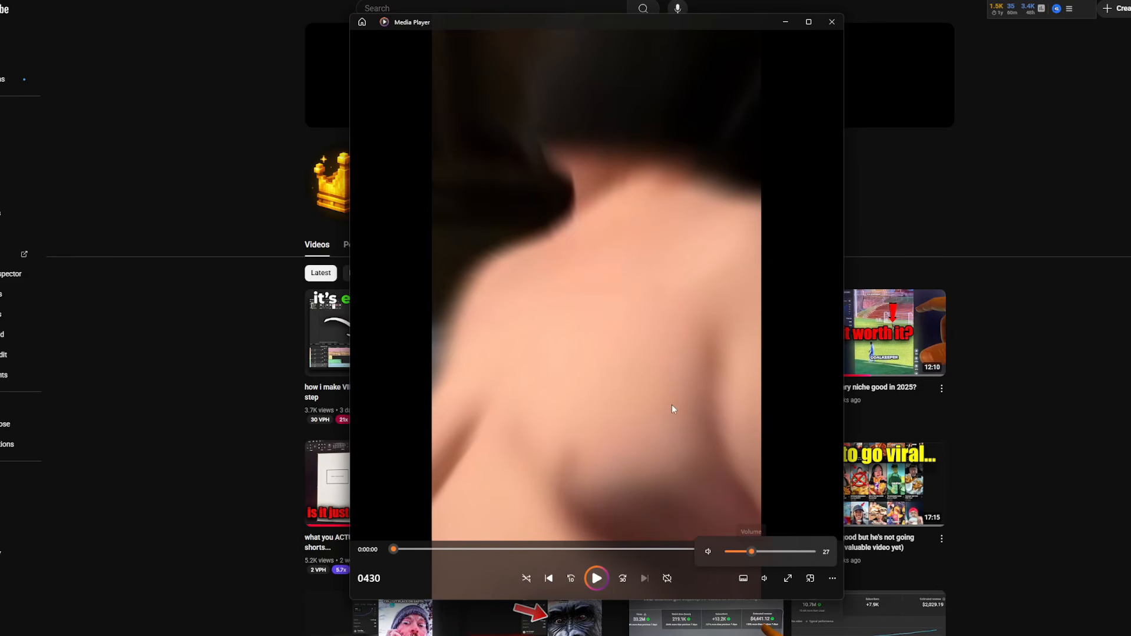
click(597, 579)
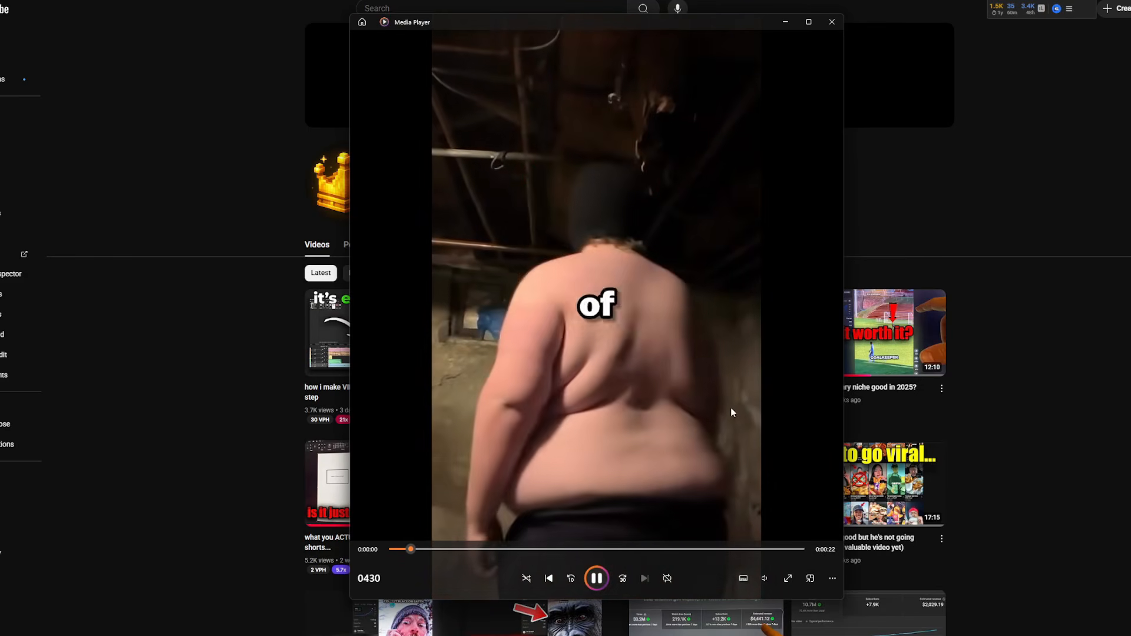
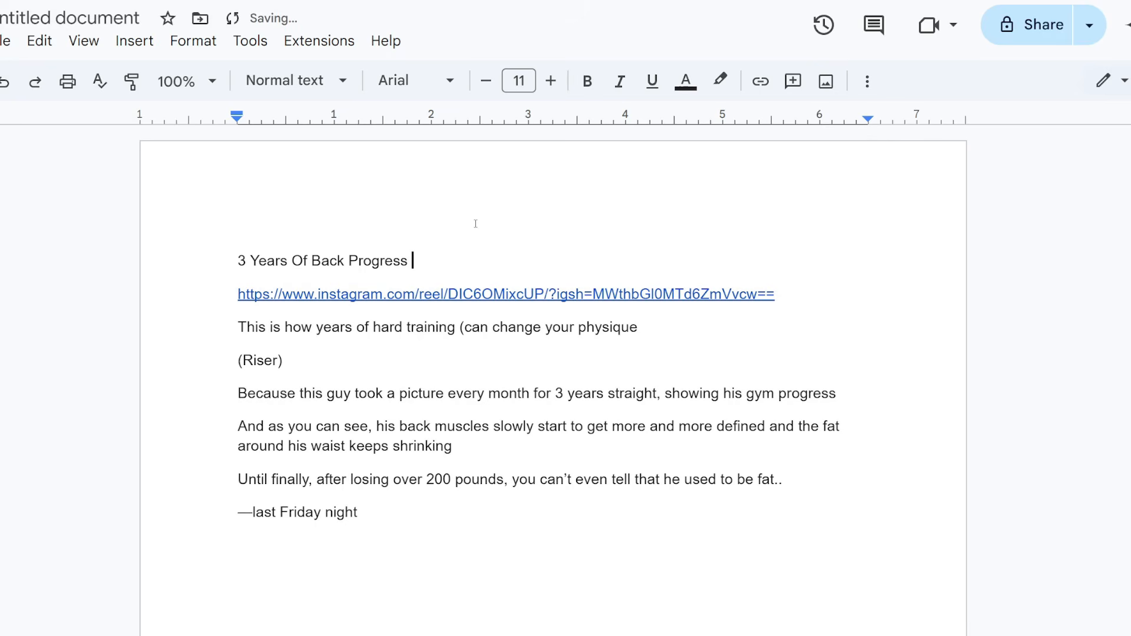
- Switch to the Google Docs script and add a flexed-biceps emoji after the title "3 Years Of Back Progress"
key(BackSpace)
text(flex emoji)
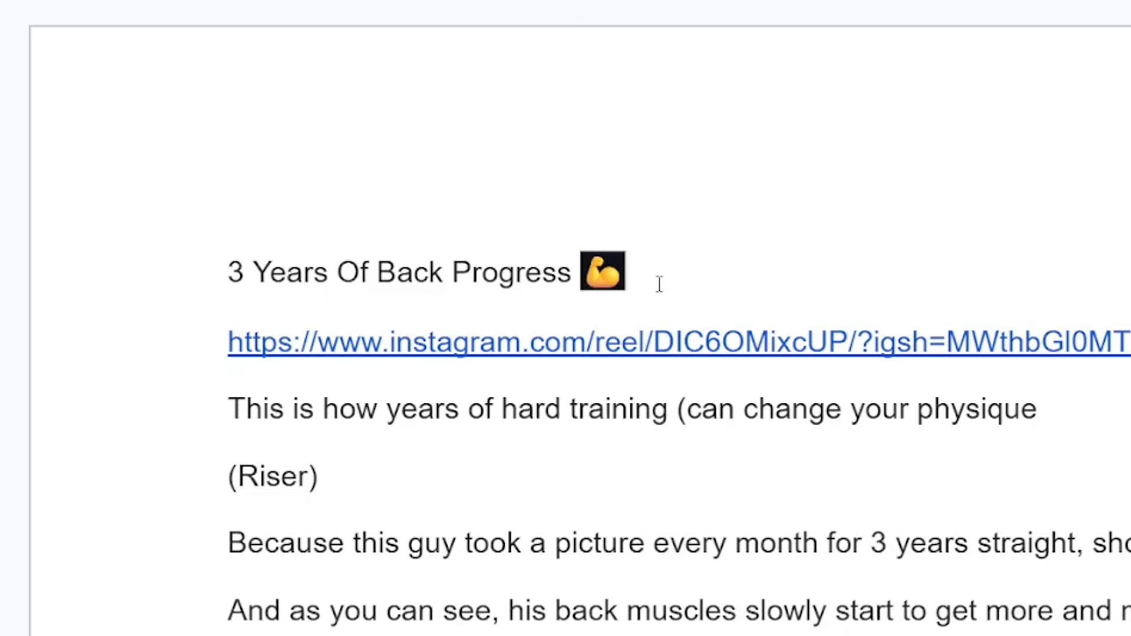
drag(660, 284, 575, 274)
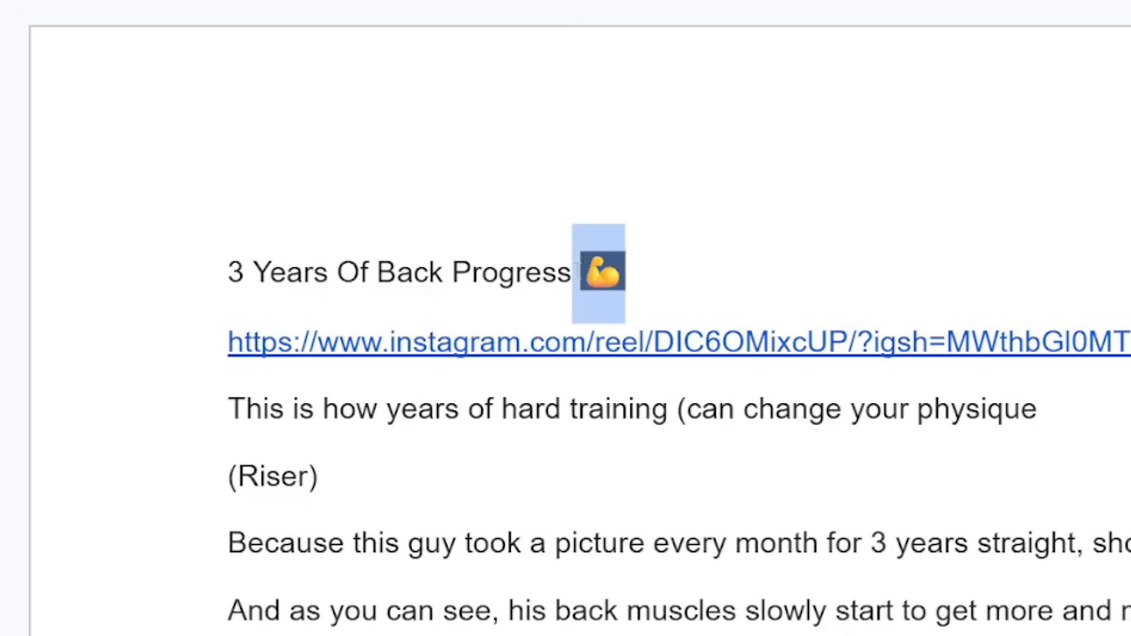
click(629, 151)
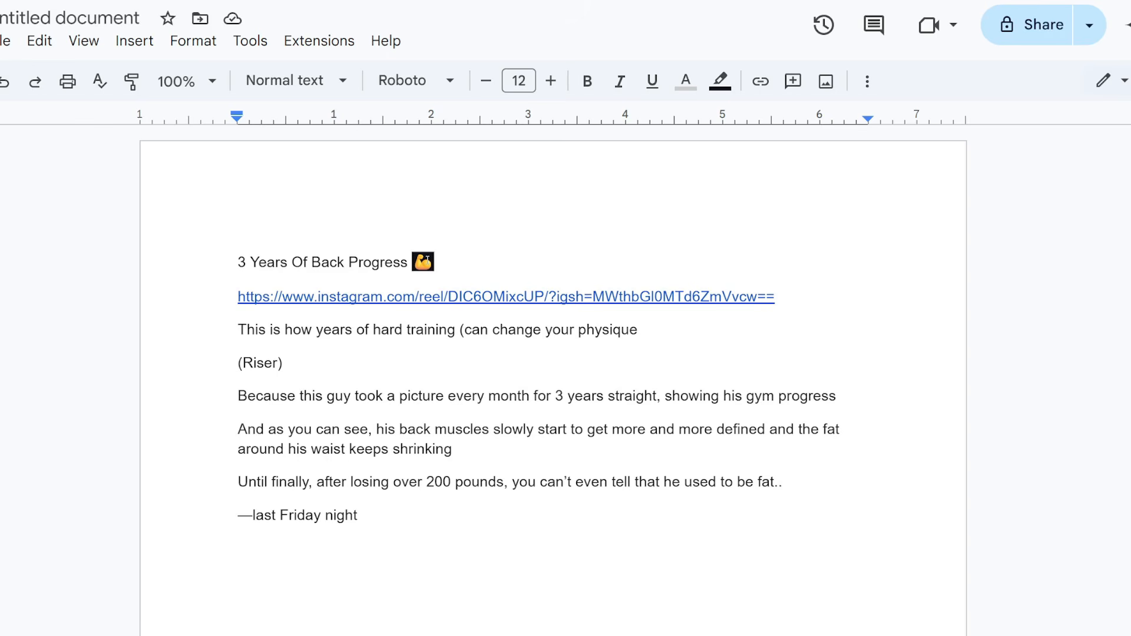
- Write the alternative title "He Trained For Years…" on a new line above "3 Years Of Back Progress"
double_click(503, 260)
drag(237, 262, 414, 254)
double_click(488, 250)
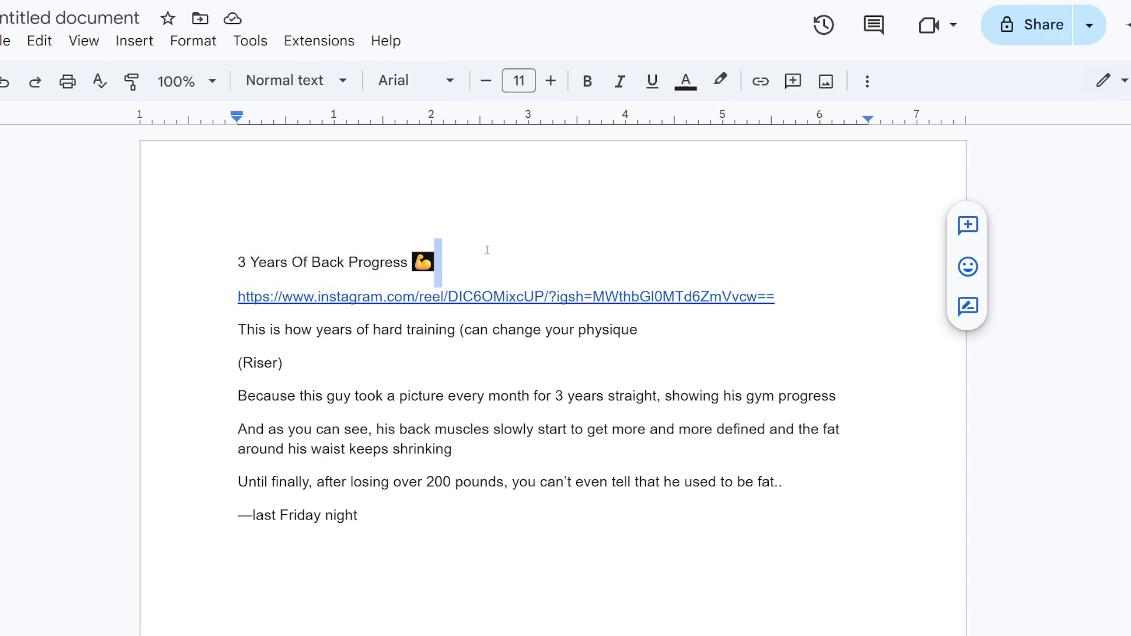
click(459, 266)
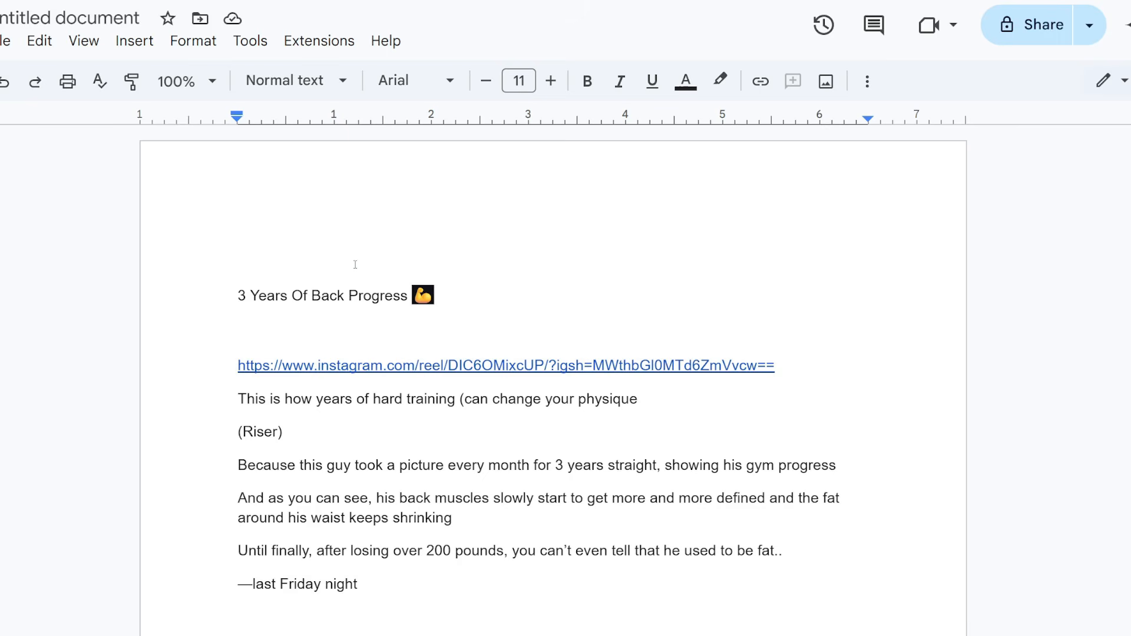
text(He Trai)
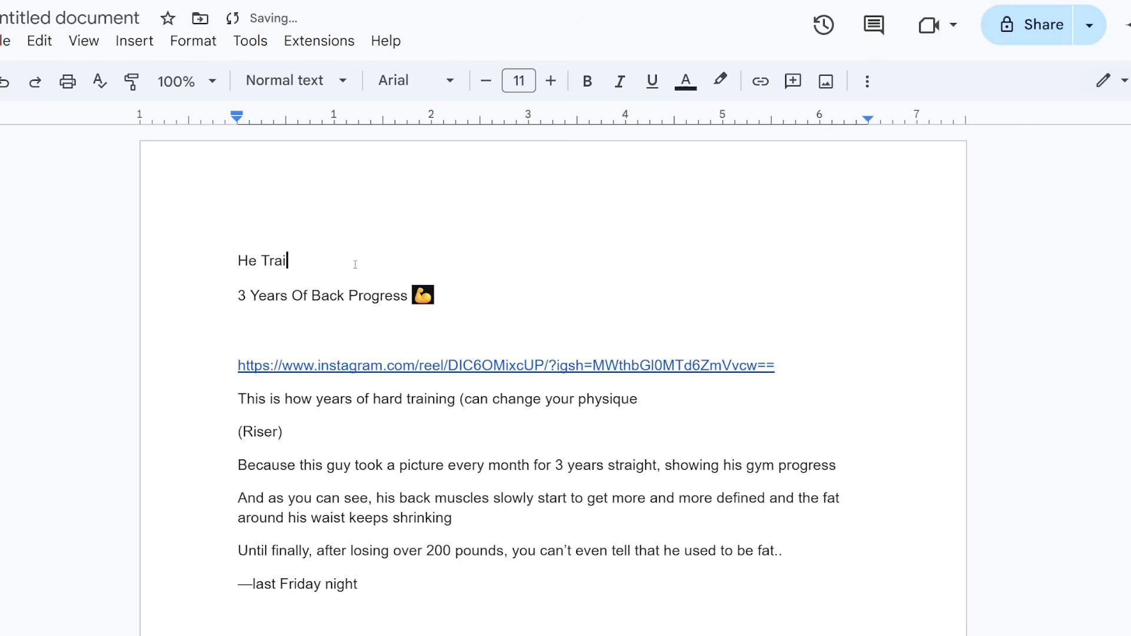
text(ned For Years...)
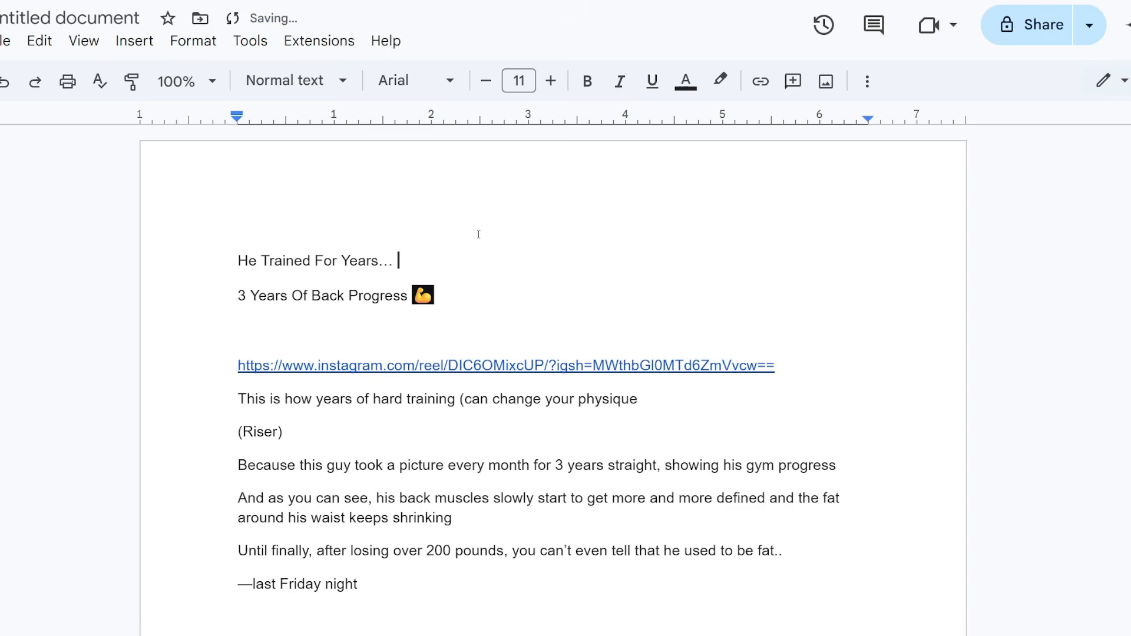
- Select the title "He Trained For Years…" in the script and enter it as the upload's title in YouTube Studio
triple_click(412, 267)
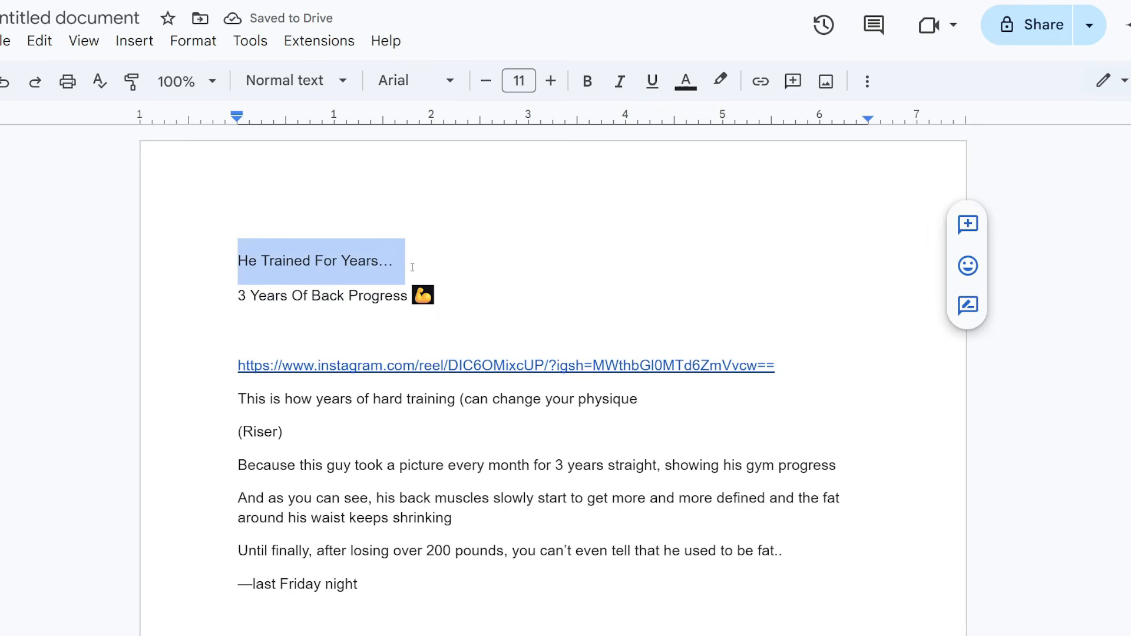
drag(413, 267, 223, 235)
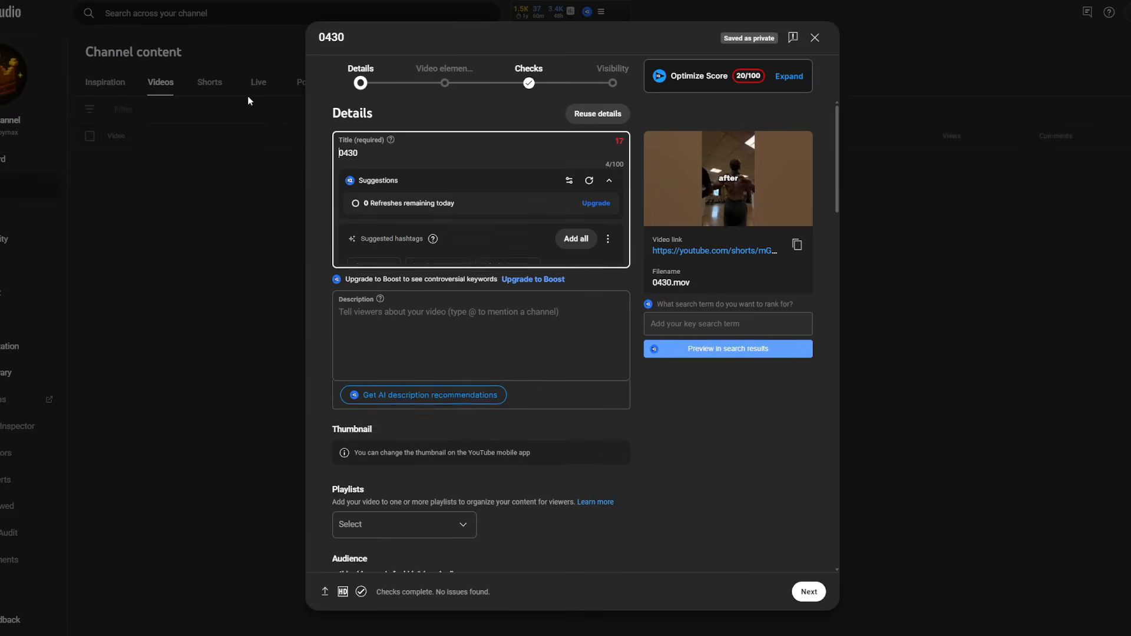
text(He Trained For Years...)
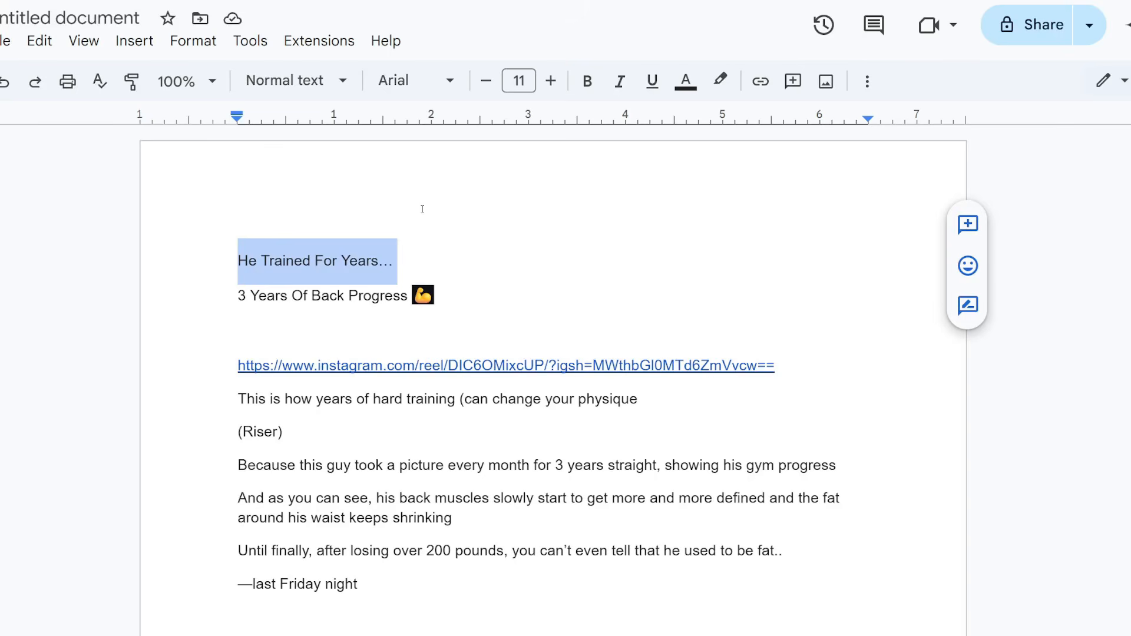
double_click(519, 425)
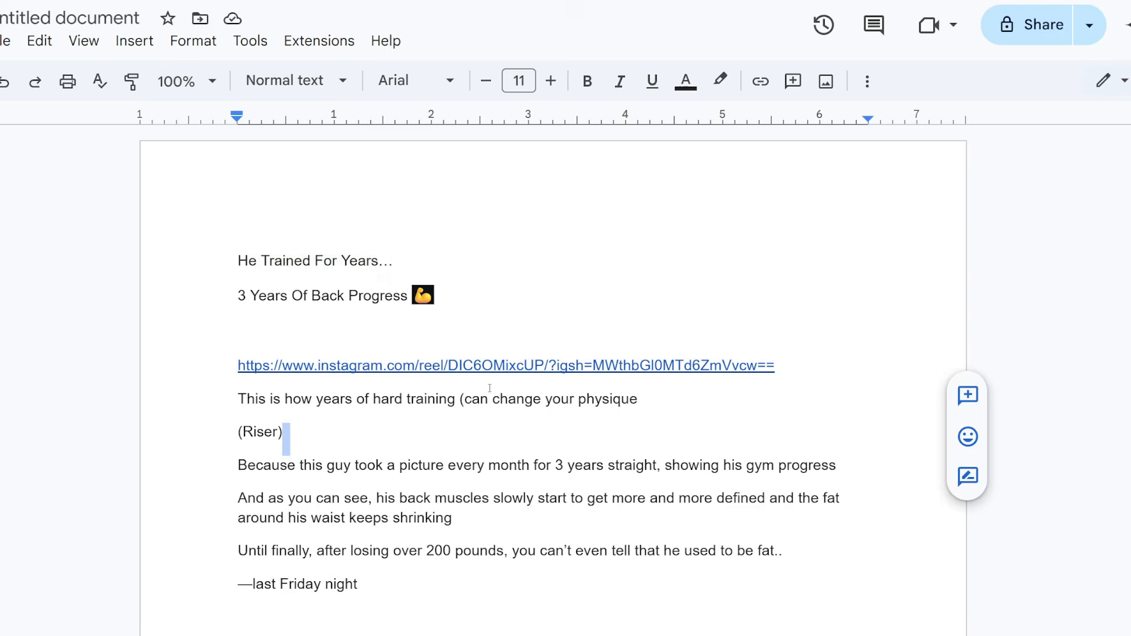
click(457, 399)
click(332, 265)
drag(239, 262, 414, 296)
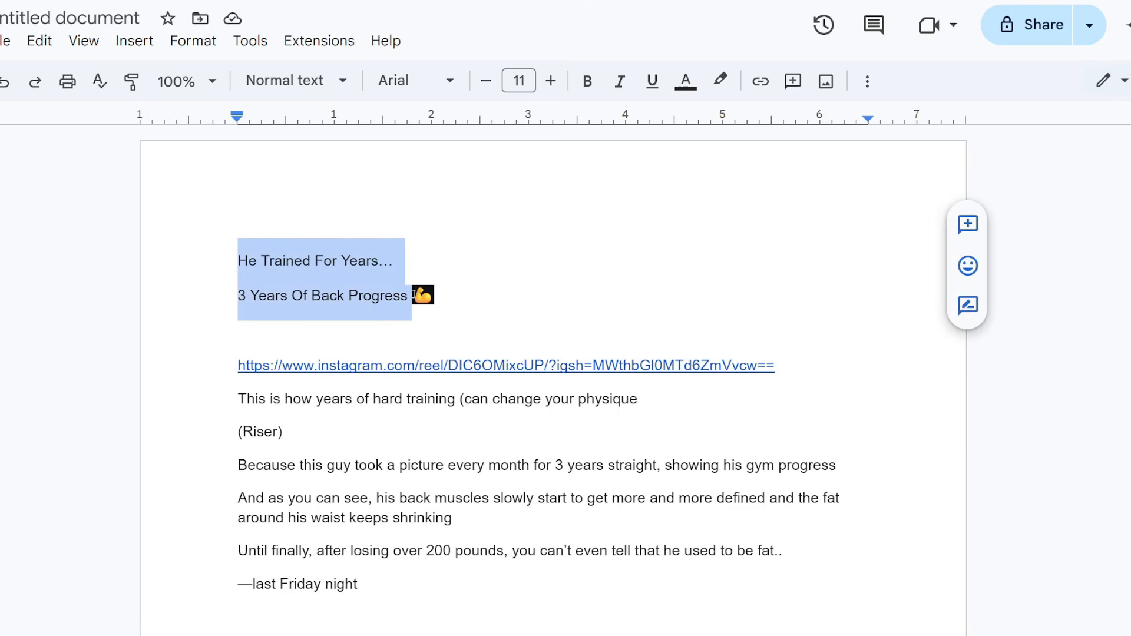
click(409, 297)
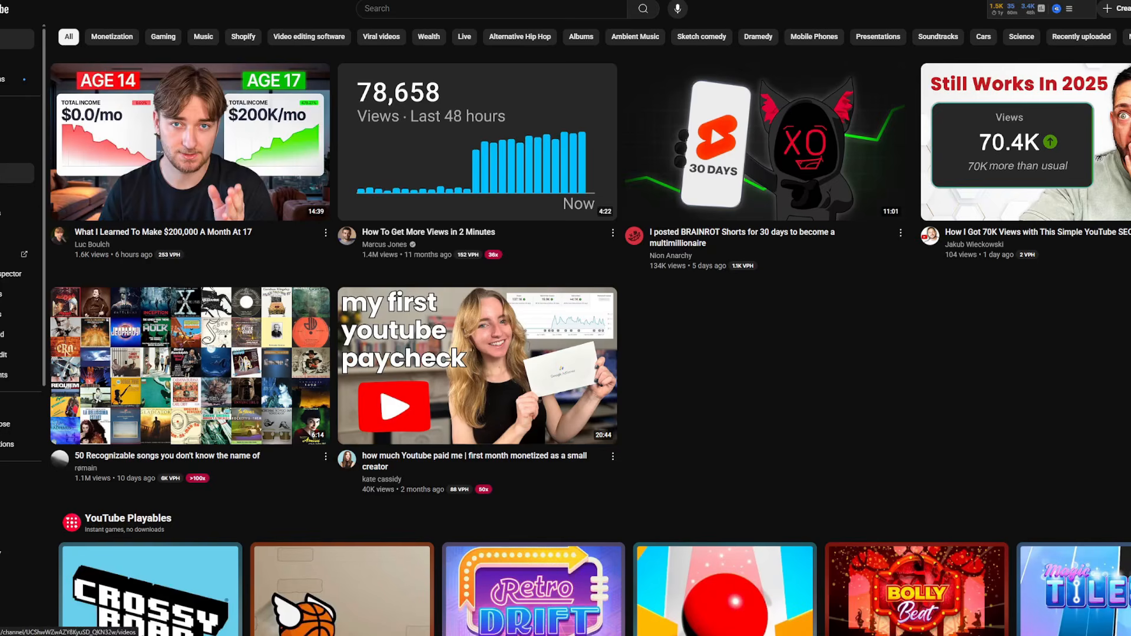
- Look through the recommended videos and the Shorts row on the YouTube home page
scroll(154, 281, down, 10)
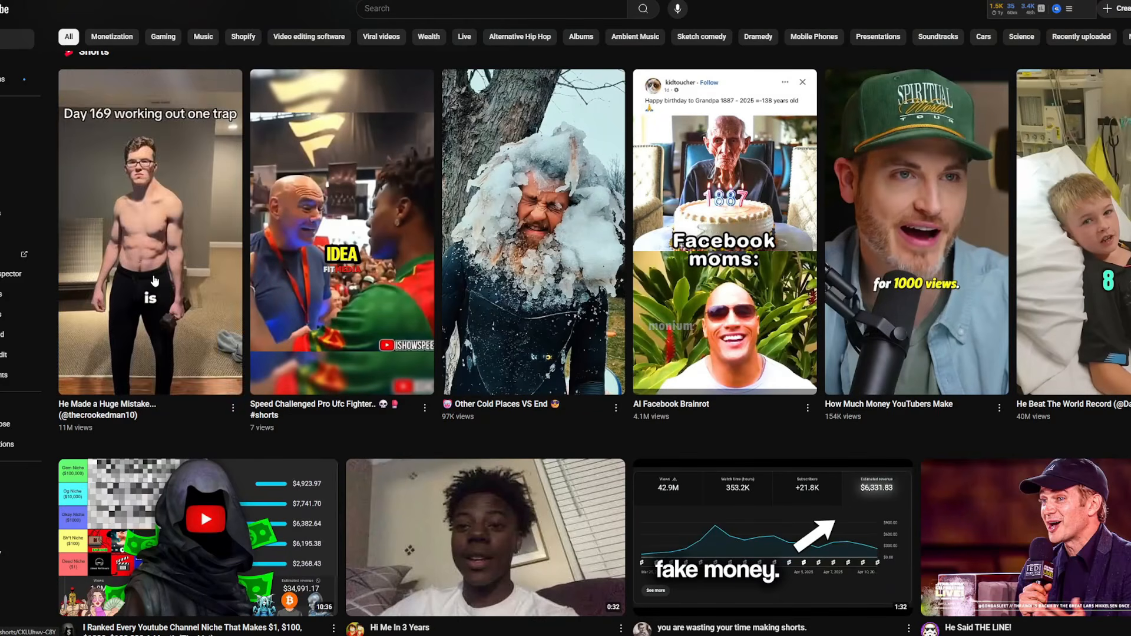
scroll(877, 369, down, 1)
scroll(877, 369, up, 3)
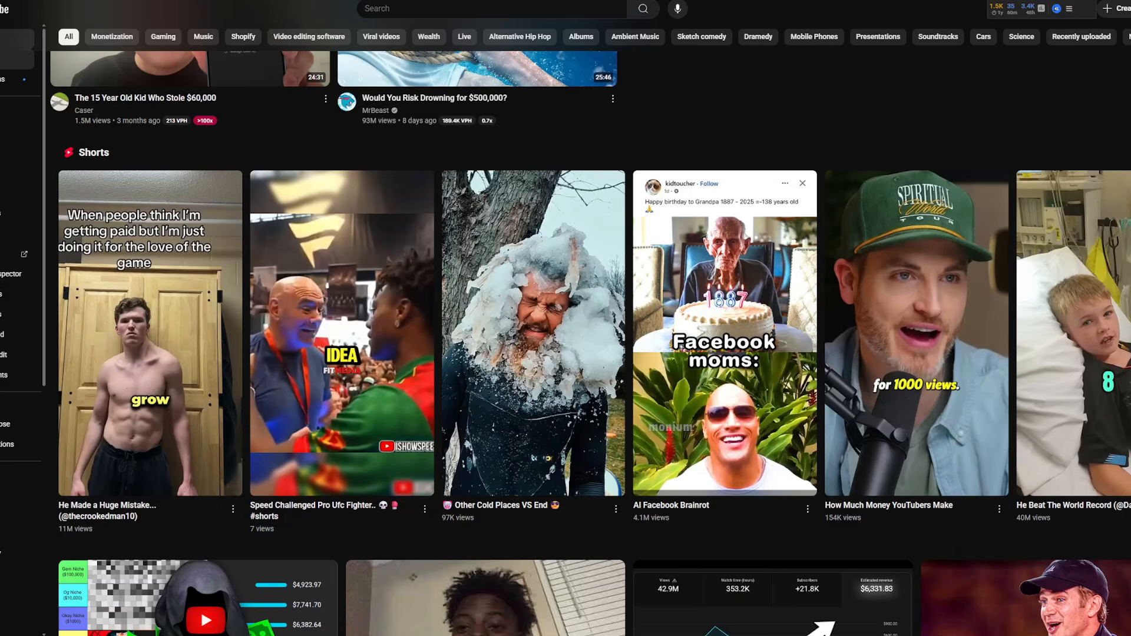
click(712, 299)
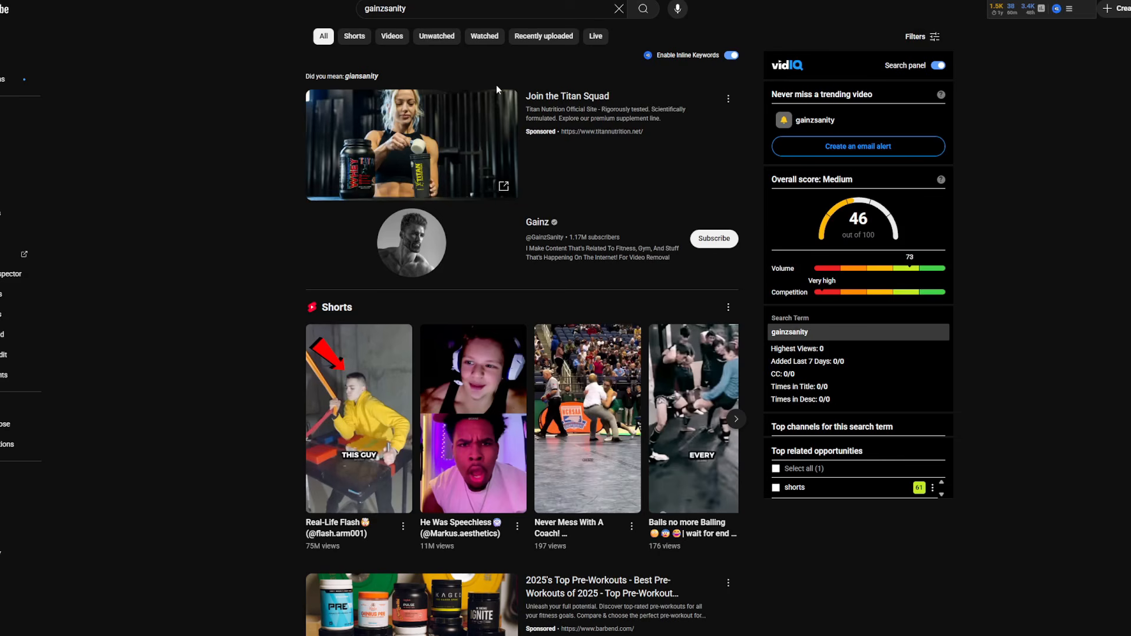
- Search YouTube for "gainzsanity transformation" and open the description of the "Craziest Sleeper Build" short
click(435, 12)
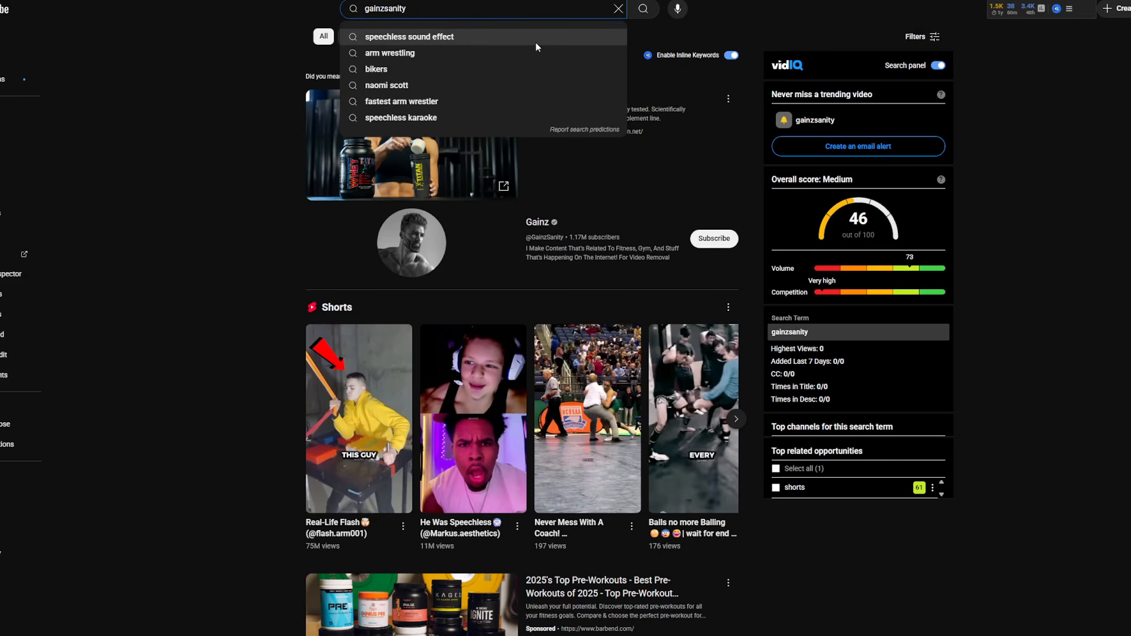
text(transformation)
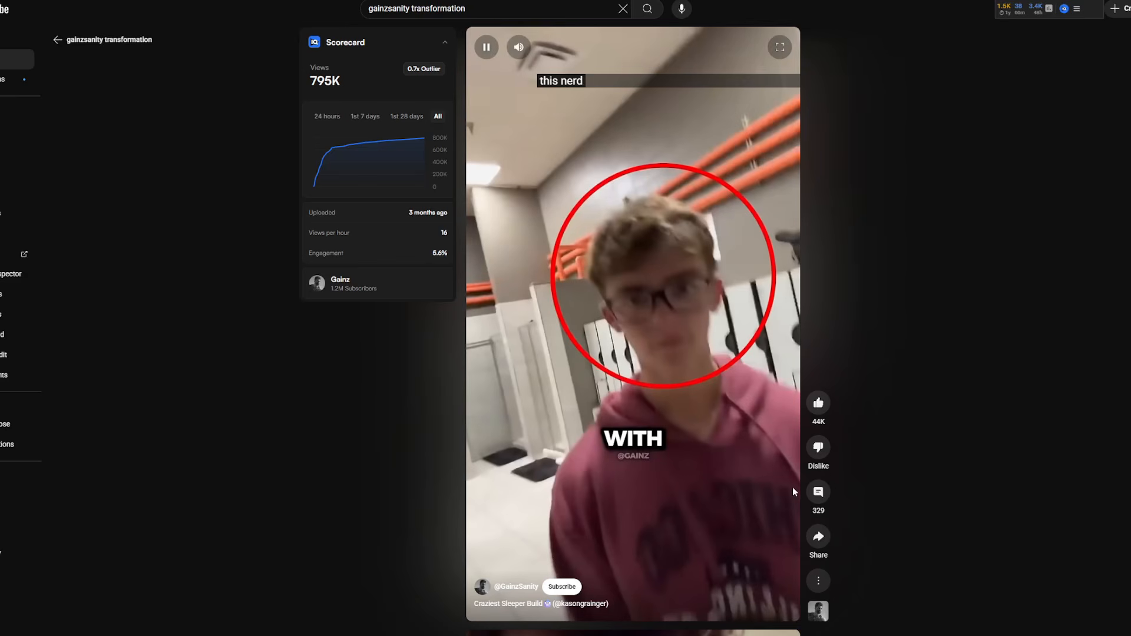
click(819, 492)
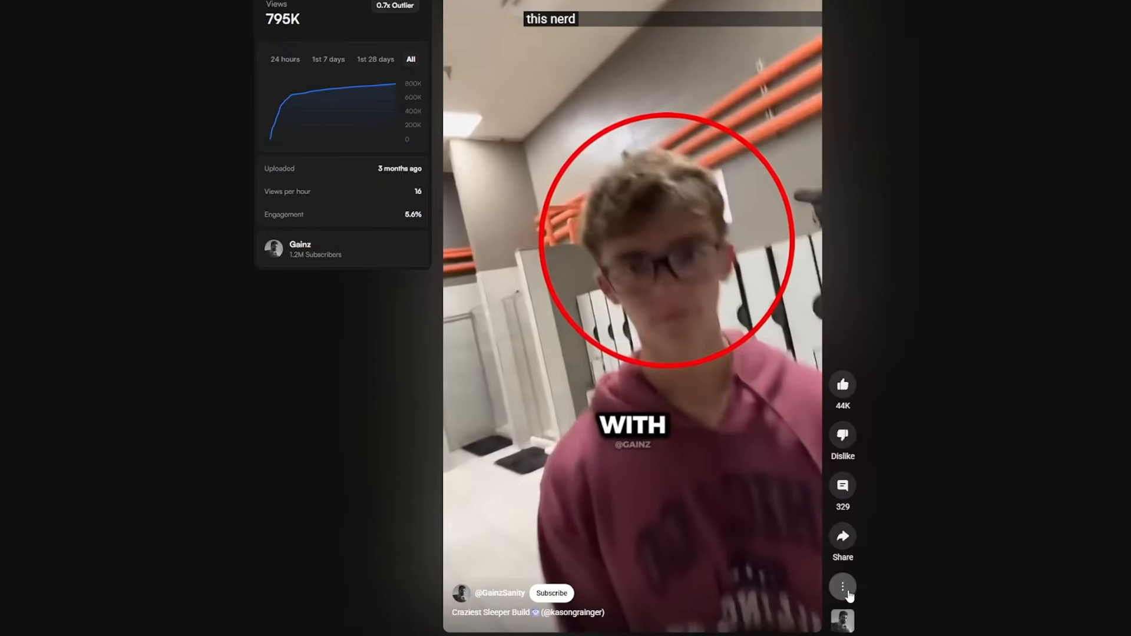
click(848, 589)
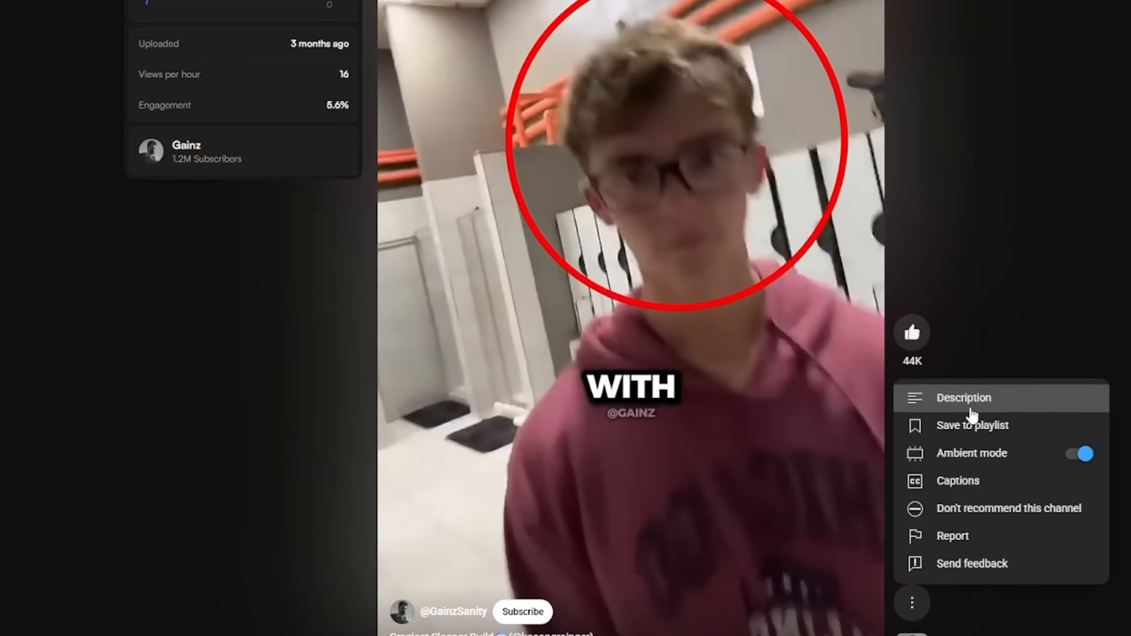
click(969, 403)
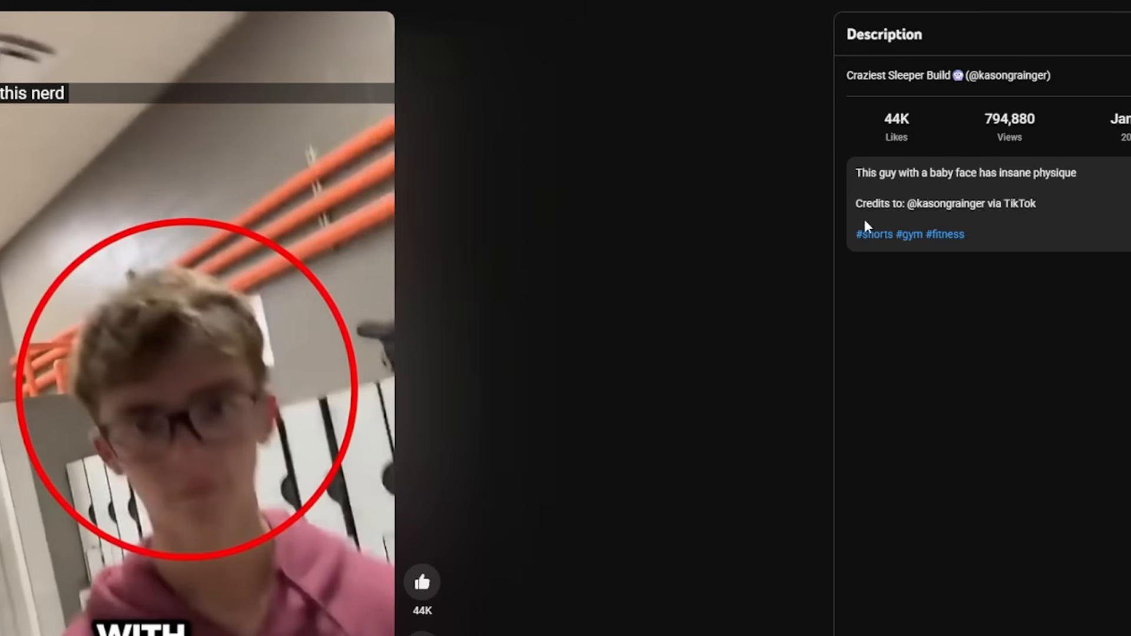
- Copy the hashtags #shorts #gym #fitness from the short's description into the first line of the upload's description in YouTube Studio
drag(865, 221, 1000, 242)
key(ctrl+c)
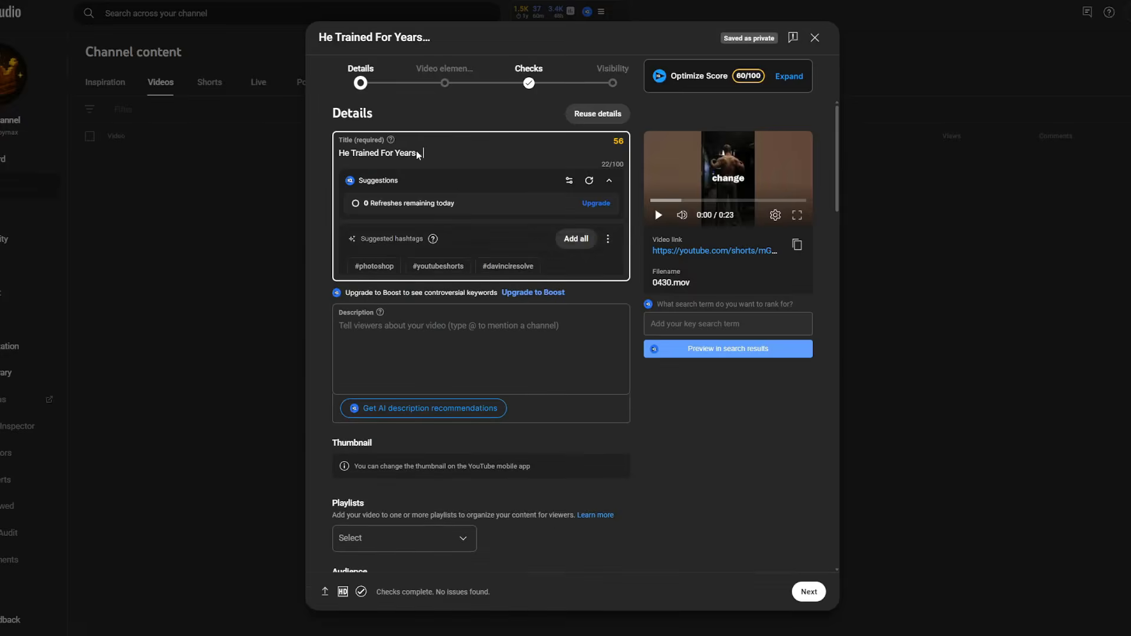
click(384, 339)
key(ctrl+v)
click(435, 288)
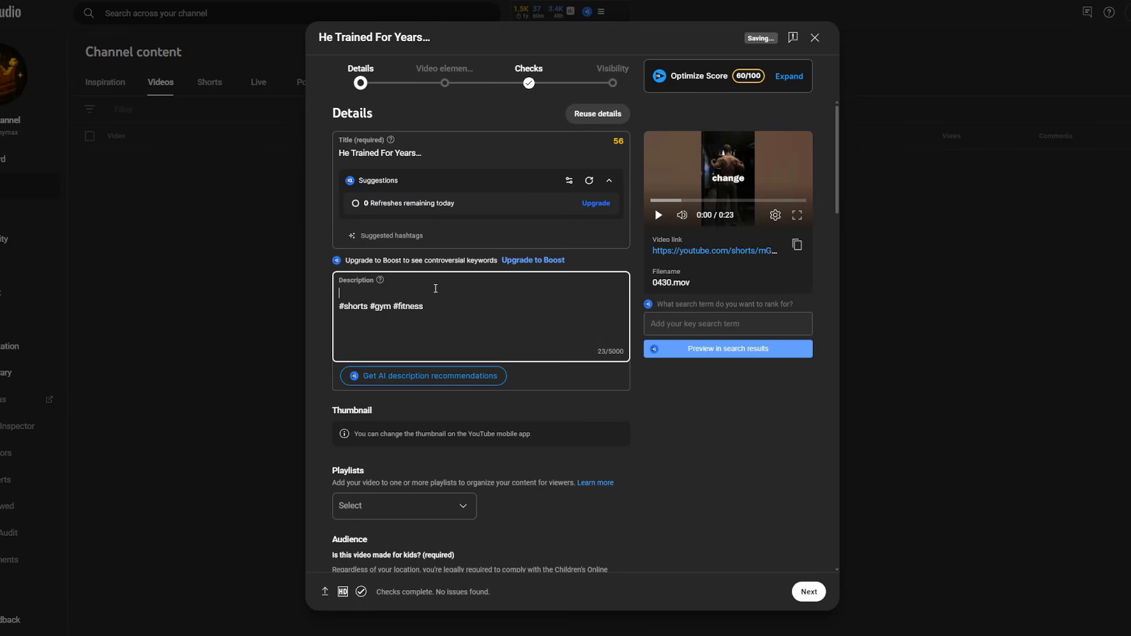
click(343, 308)
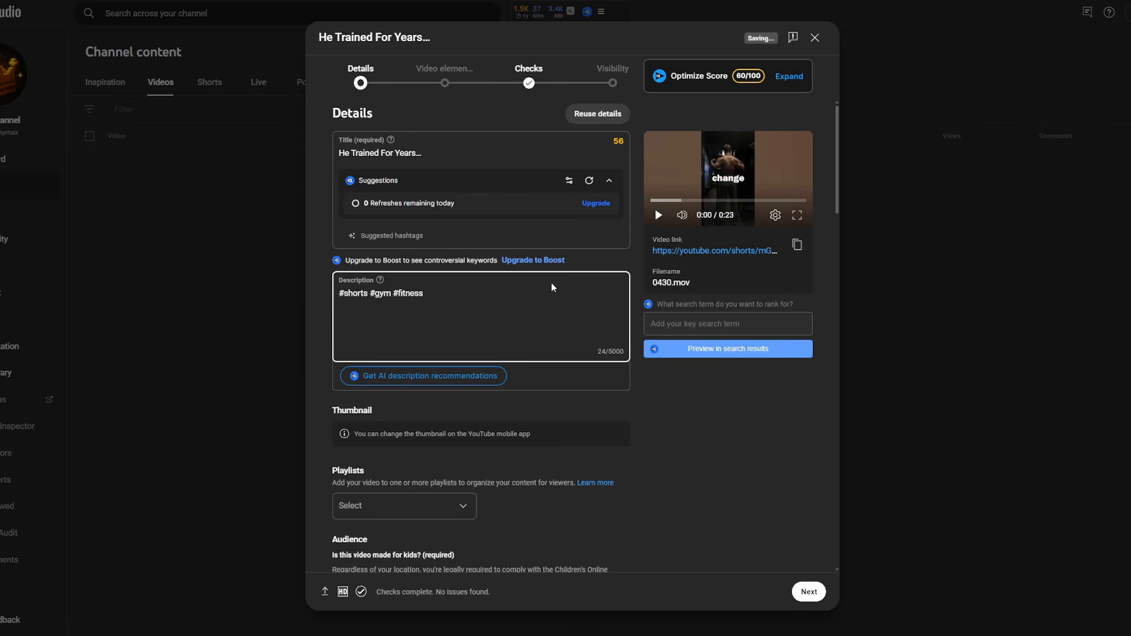
- Write "This guy trained every day for 3 years and this is how much his physique changed." below the hashtags in the description
text(This guy trained every da)
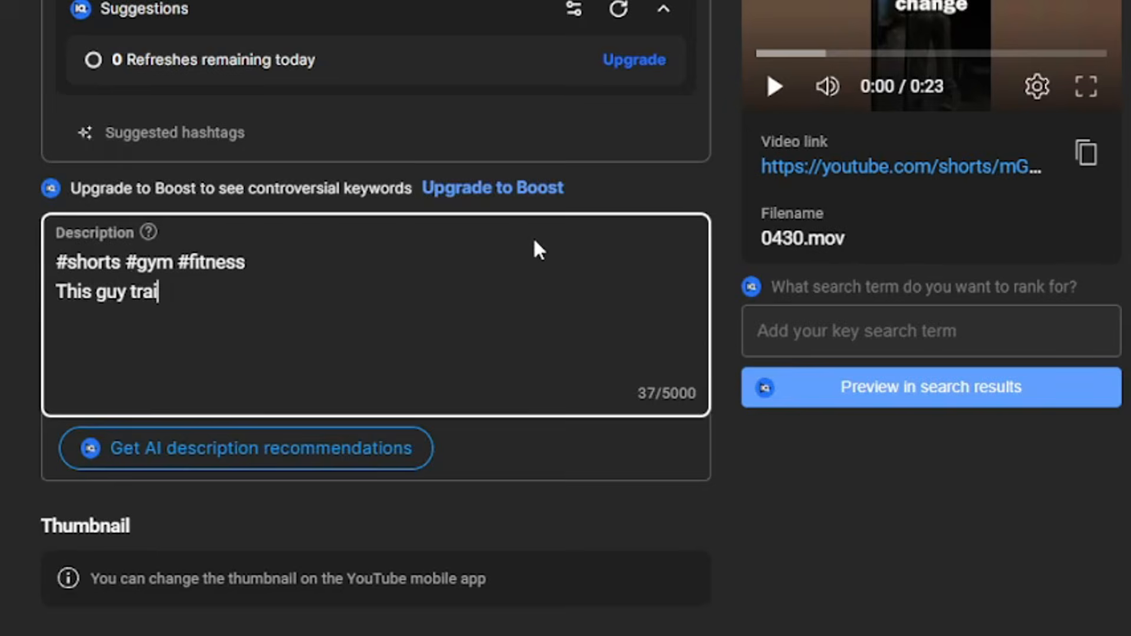
text(y for 3 years and thi)
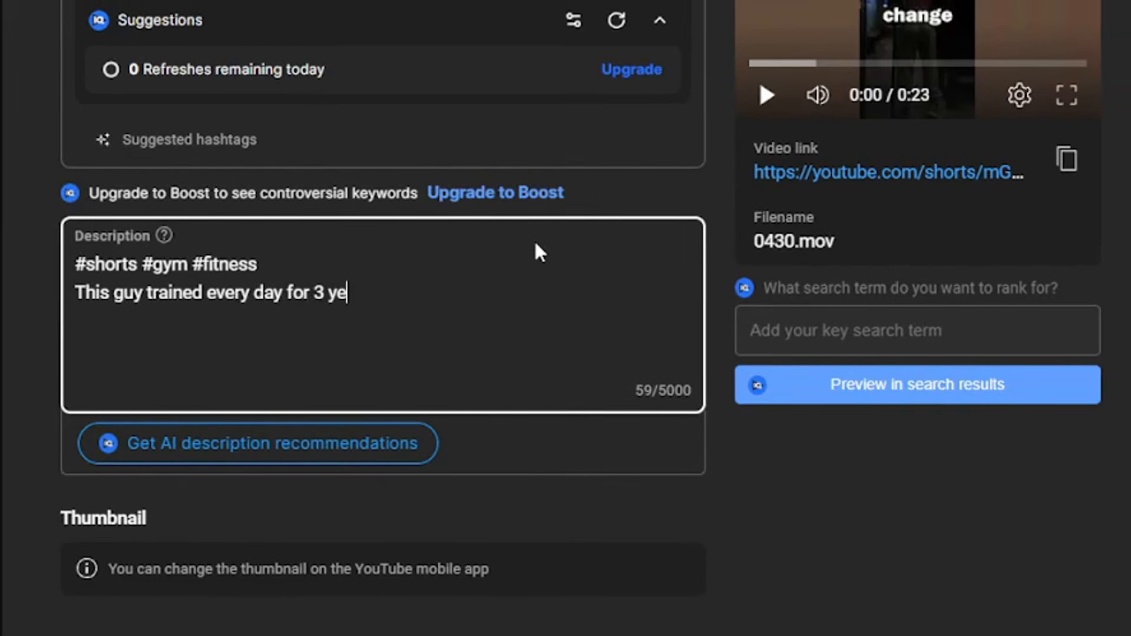
text(s is how mucvh)
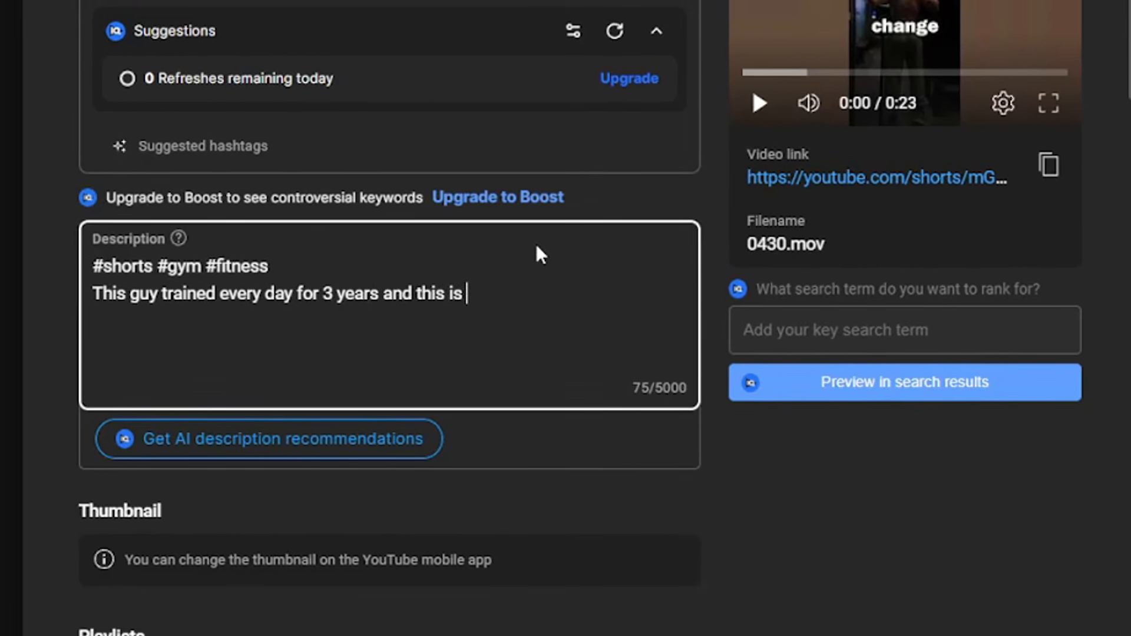
key(BackSpace)
key(BackSpace)
key(BackSpace)
text(h his )
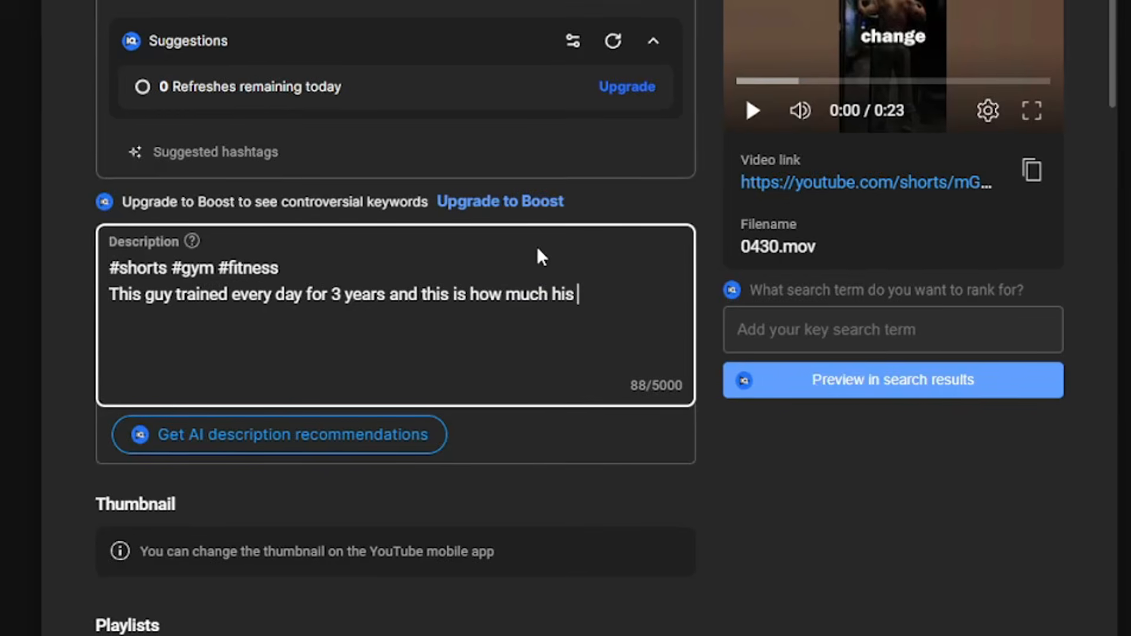
text(plh)
key(BackSpace)
key(BackSpace)
text(hysique changed.)
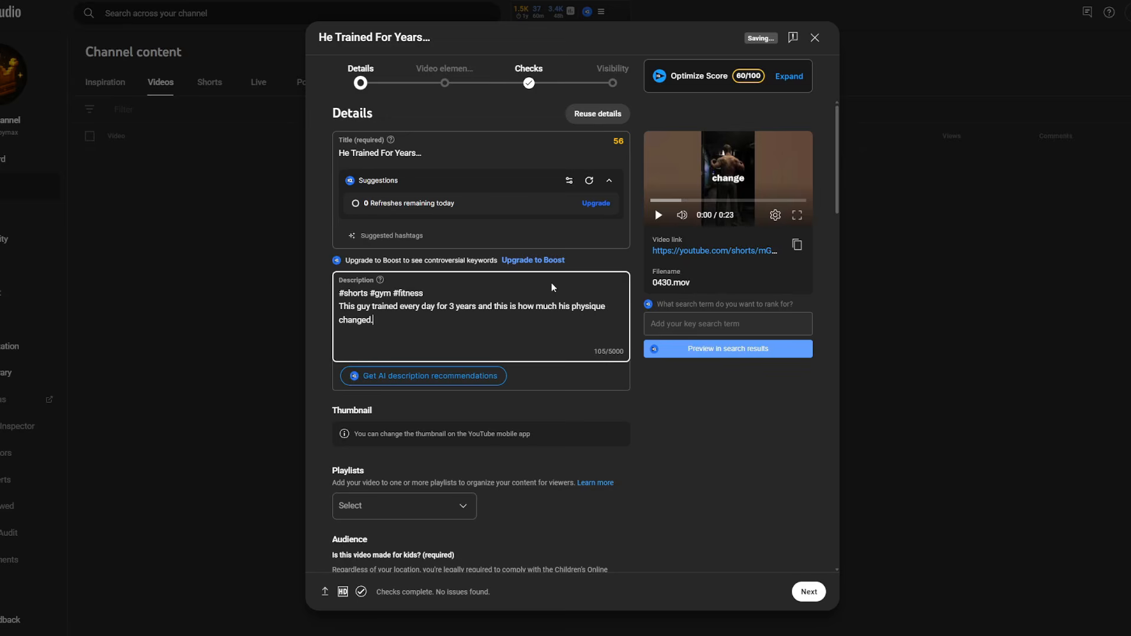
- Mark the upload as not made for kids and review the age restriction, paid promotion, altered content and remaining settings
scroll(553, 287, down, 6)
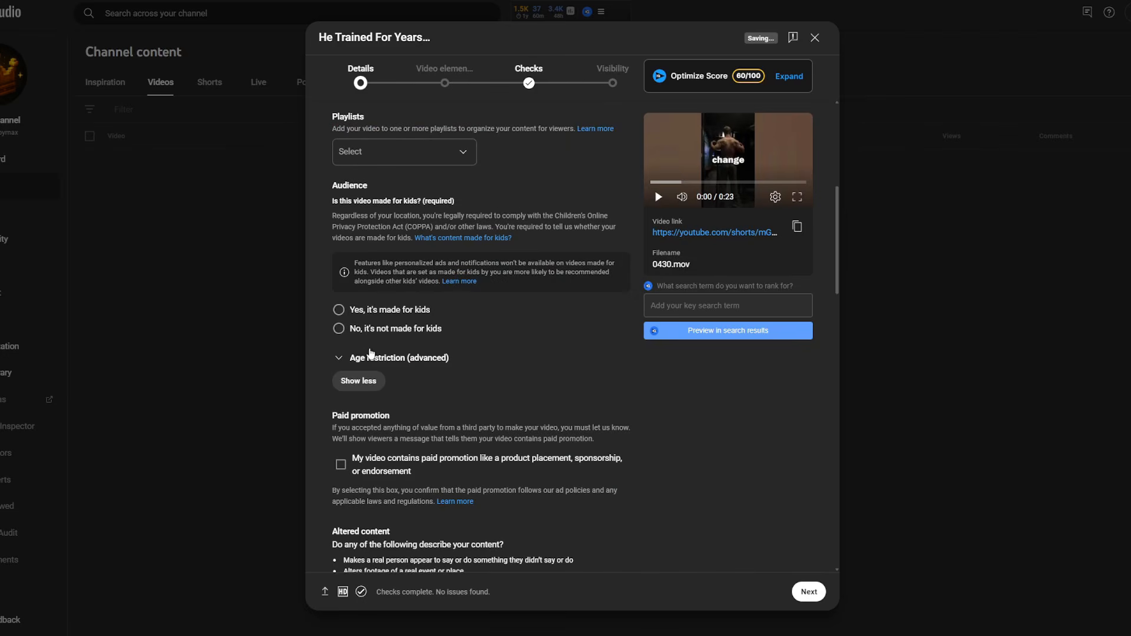
click(339, 328)
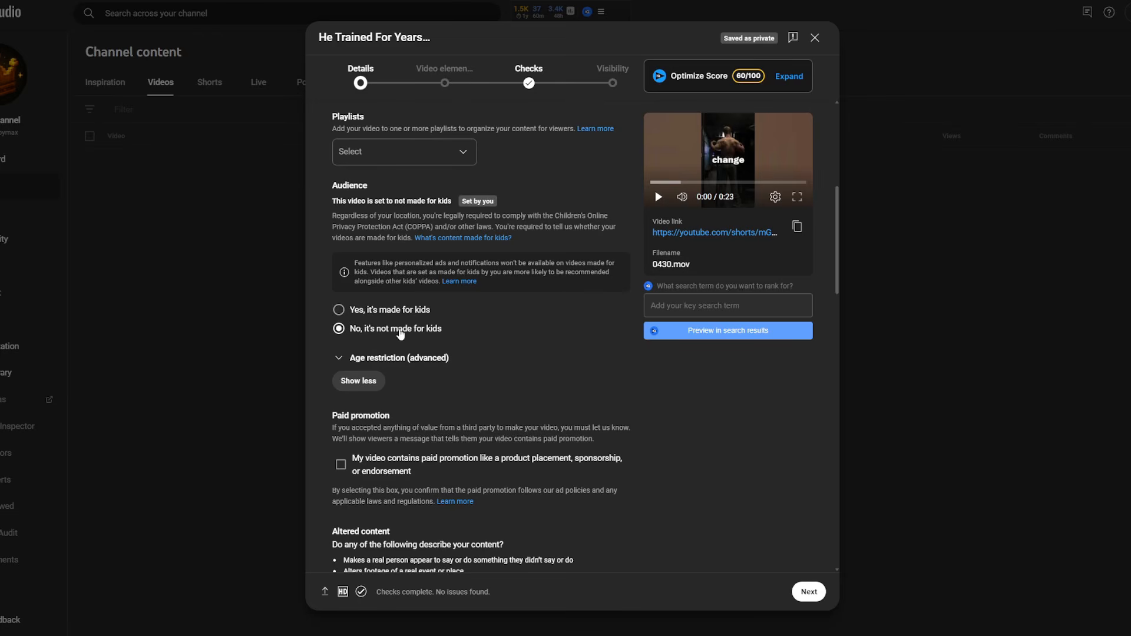
click(377, 360)
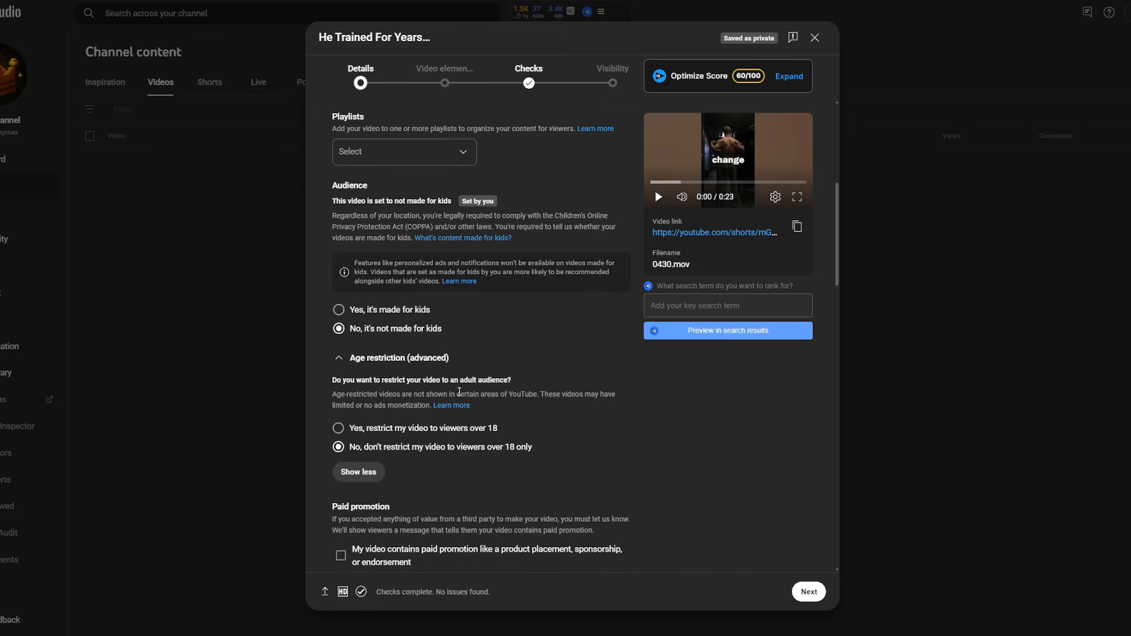
scroll(531, 457, down, 2)
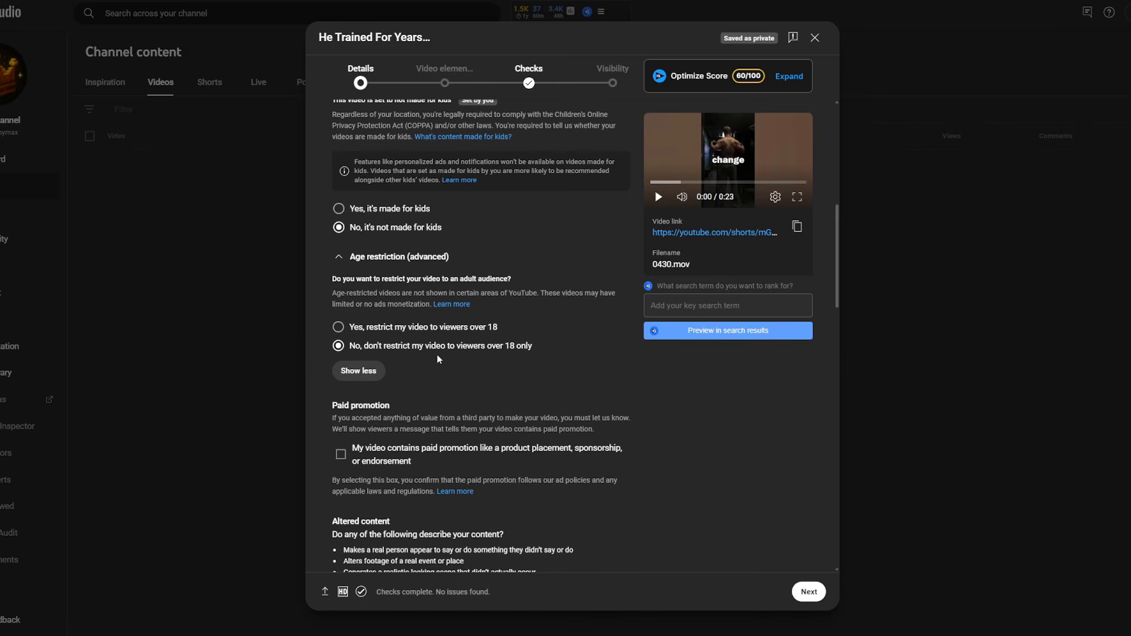
scroll(487, 381, down, 1)
scroll(387, 379, down, 2)
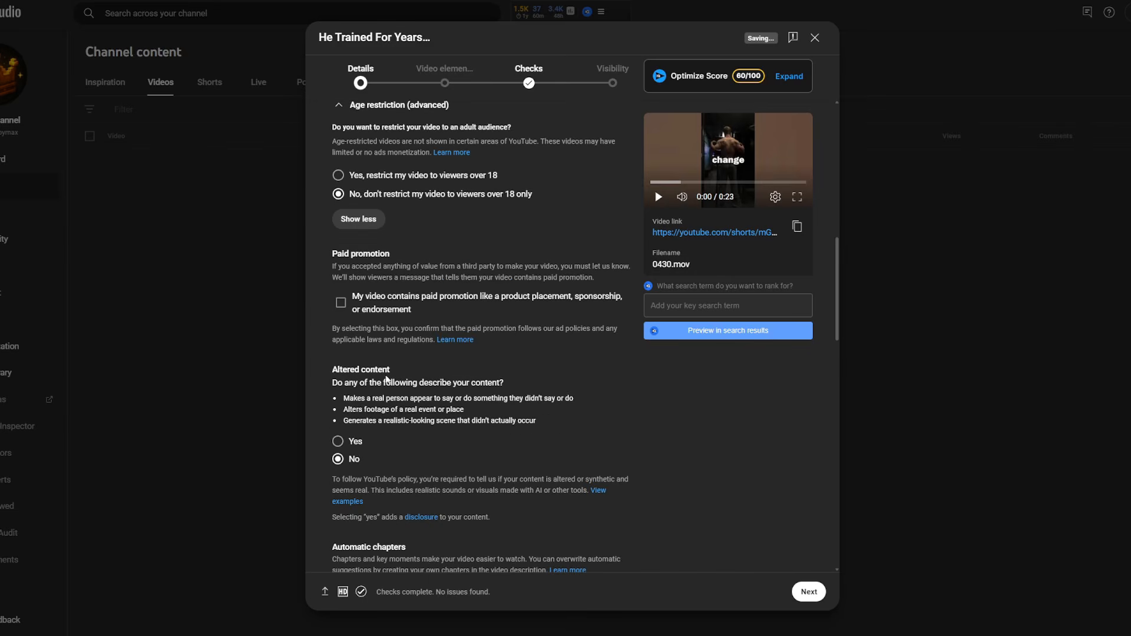
scroll(436, 398, down, 1)
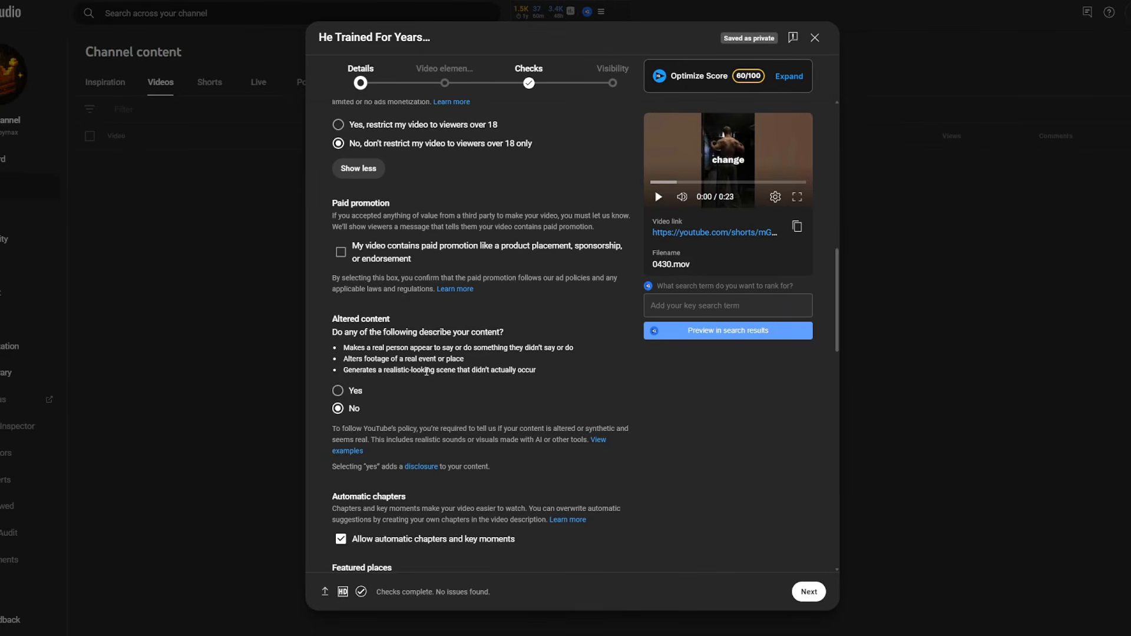
scroll(426, 371, down, 8)
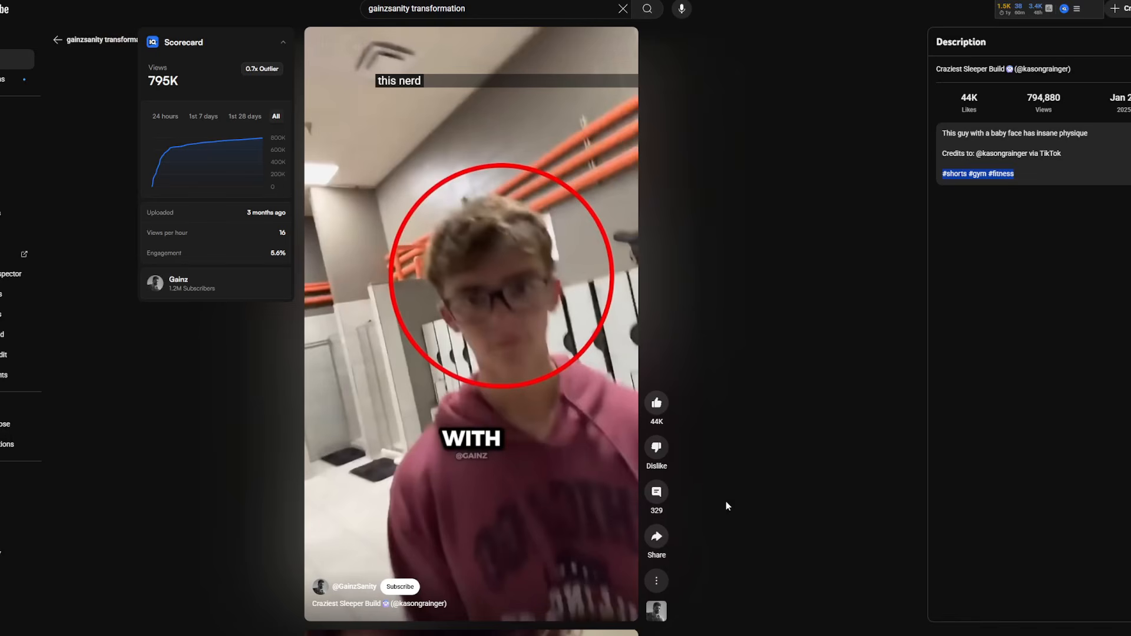
- Copy the link of the "Craziest Sleeper Build" short and submit it to TunePocket's YouTube Tags Extractor to extract its tags
click(1071, 153)
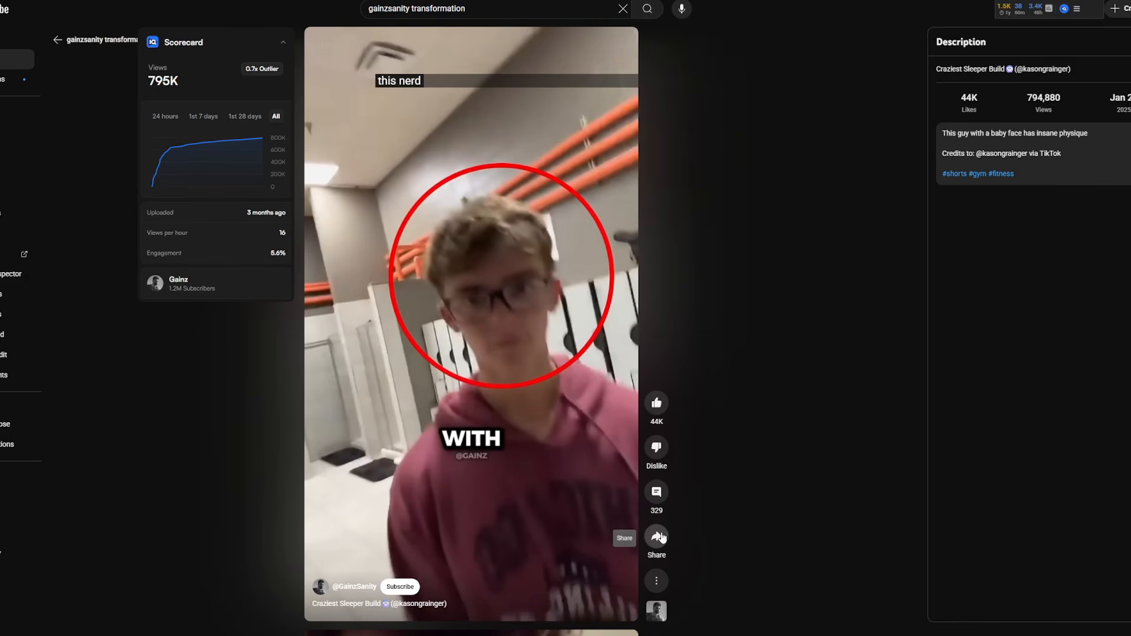
click(659, 536)
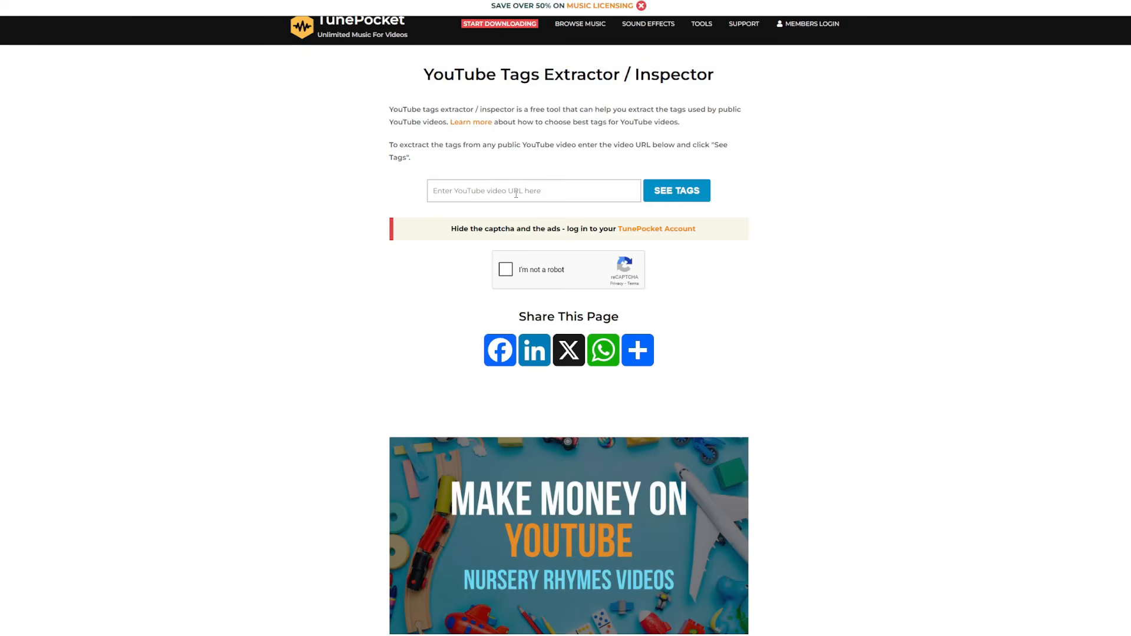
click(517, 193)
key(ctrl+v)
click(677, 190)
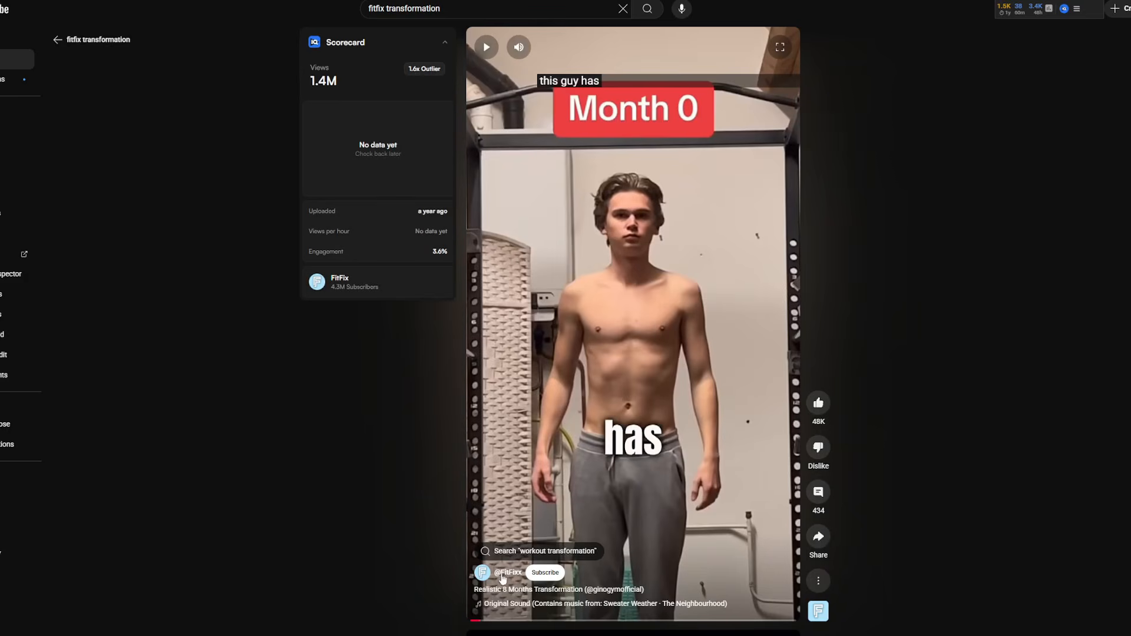
- Copy the link of FitFix's "Realistic 8 Months Transformation" short and extract its tags with TunePocket's YouTube Tags Extractor, dismissing the email sign-up offer
click(669, 443)
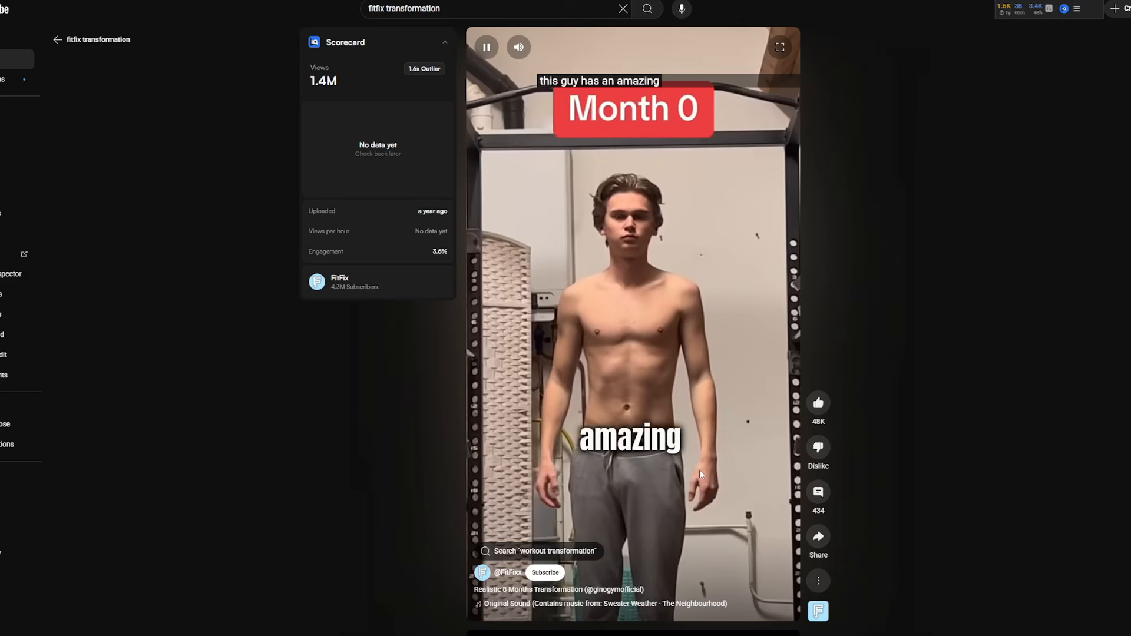
click(341, 282)
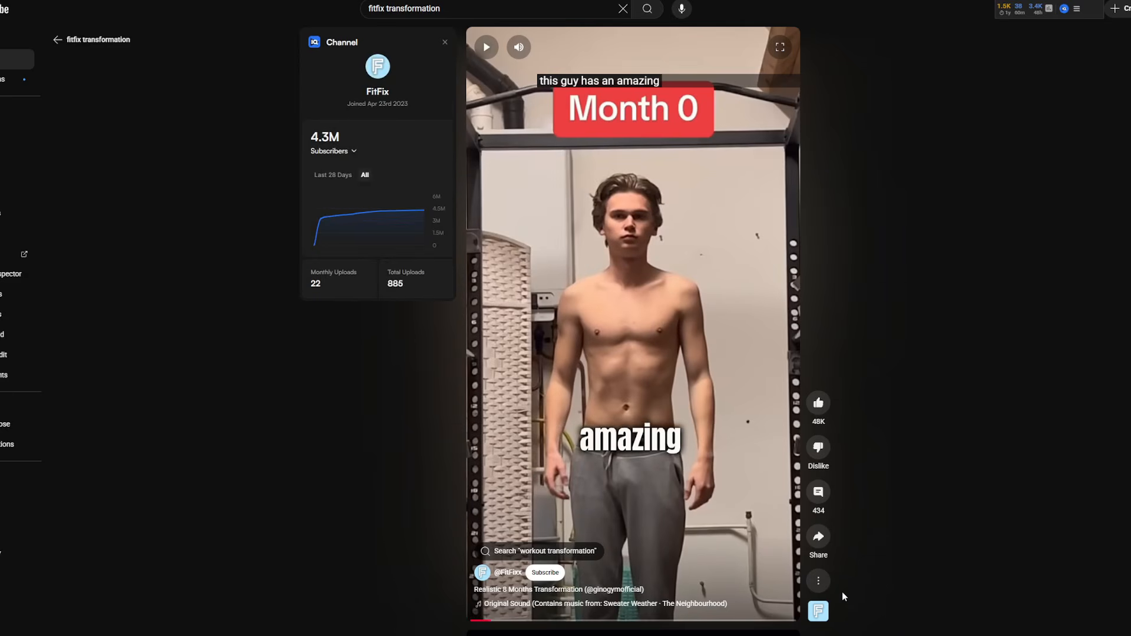
click(819, 537)
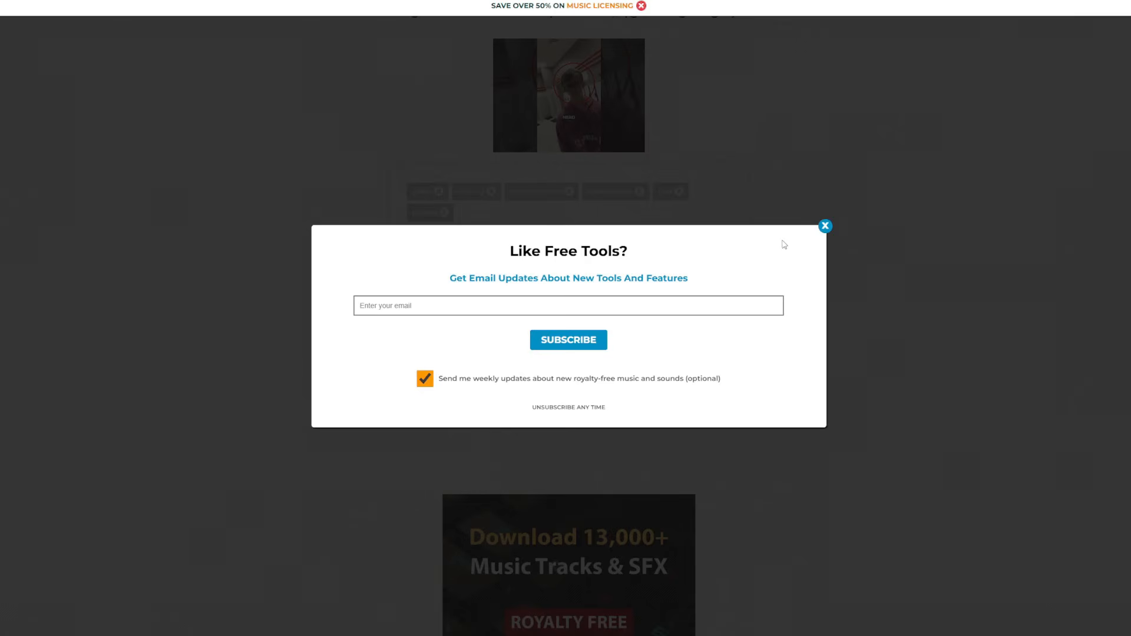
click(823, 228)
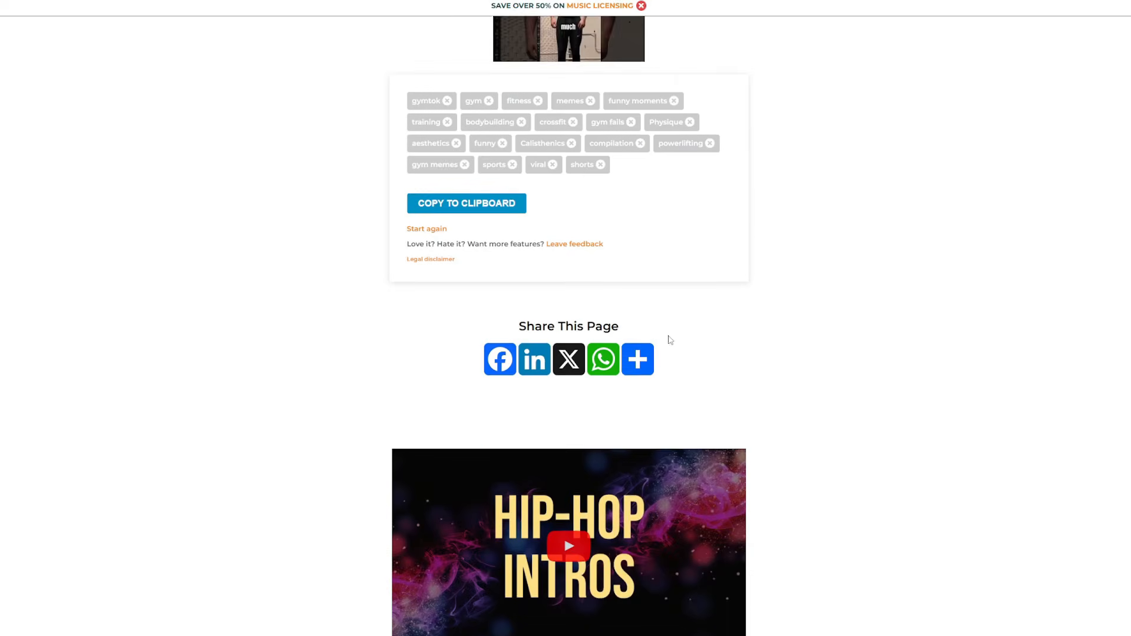
- Copy all the extracted tags, from gymtok, gym and fitness through viral and shorts, into the tags of the "He Trained For Years..." upload
scroll(670, 336, up, 2)
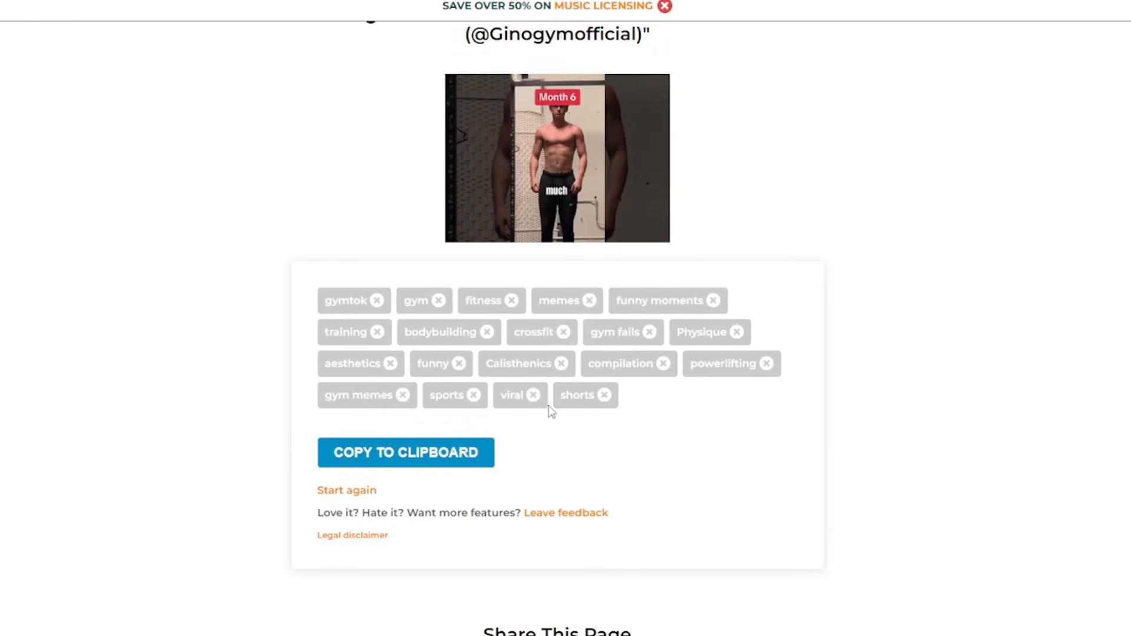
click(454, 462)
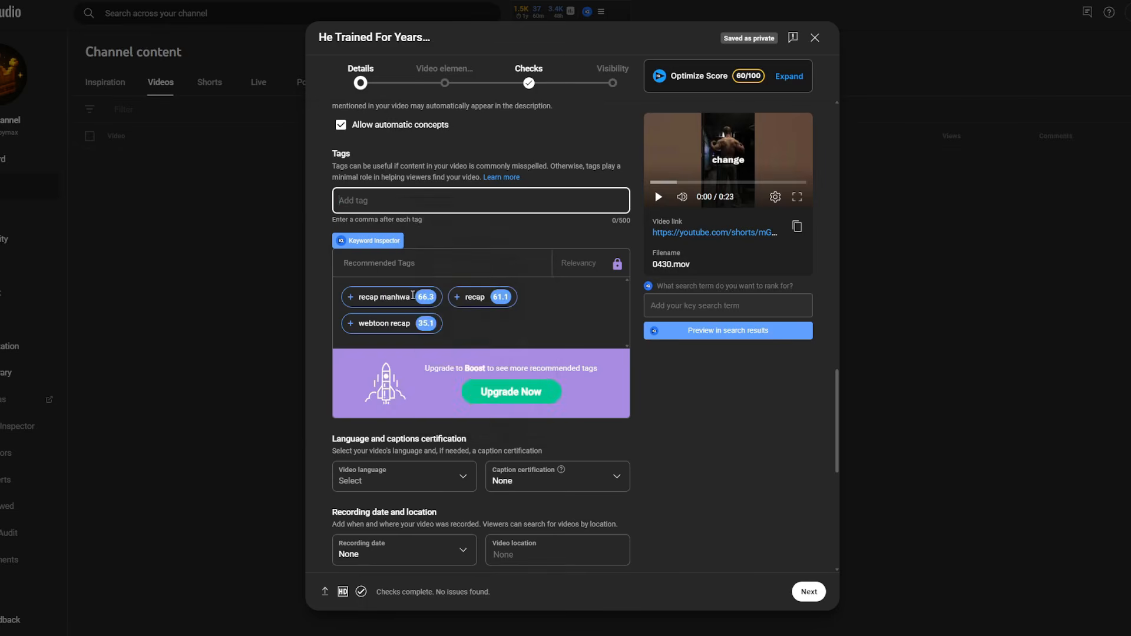
text(gymtok, gym, fitness, memes, funny moments, training, bodybuilding, crossfit, gym fails, Physique, aesthetics, funny, Calisthenics, compilation, powerlifting, gym memes, sports, viral, shorts)
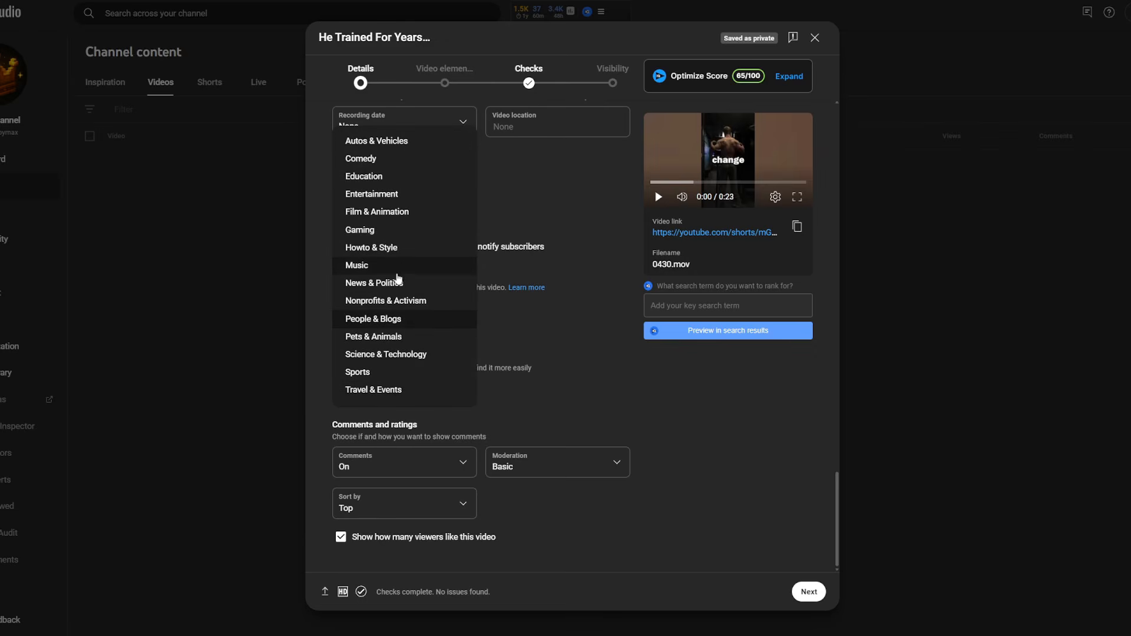
- Review the available video categories and keep the upload's category as People & Blogs
click(402, 322)
click(457, 396)
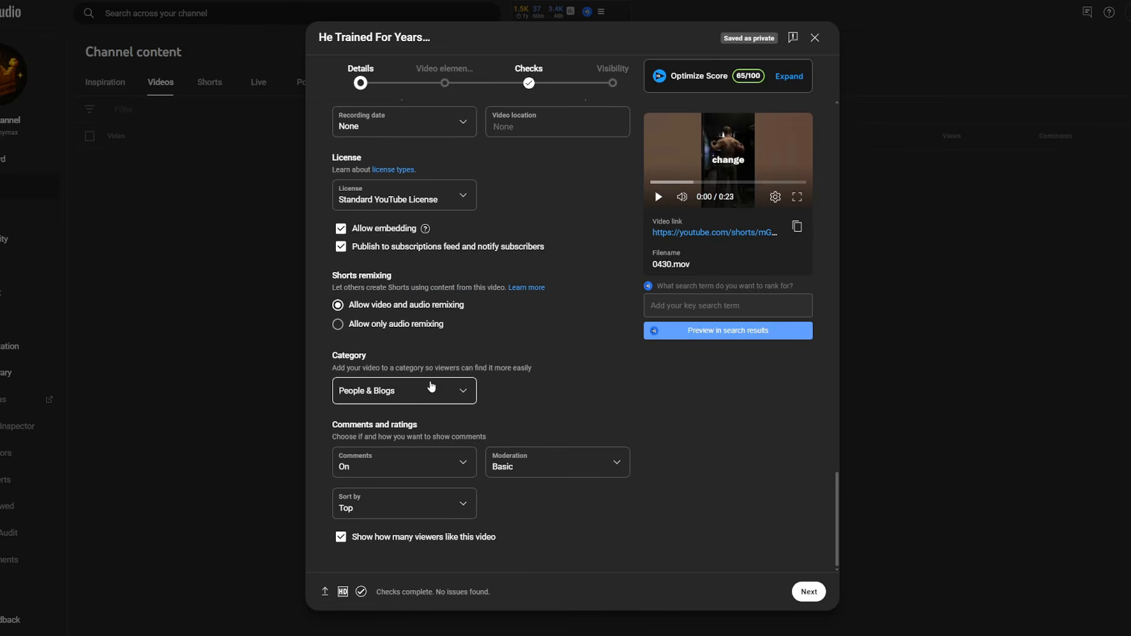
click(433, 390)
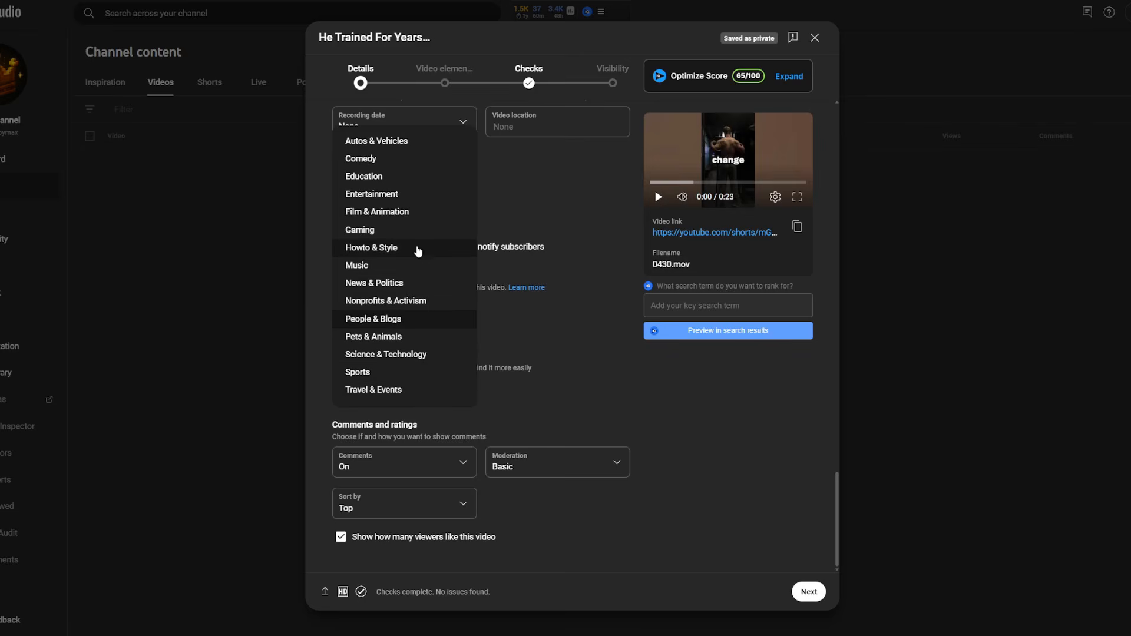
click(415, 320)
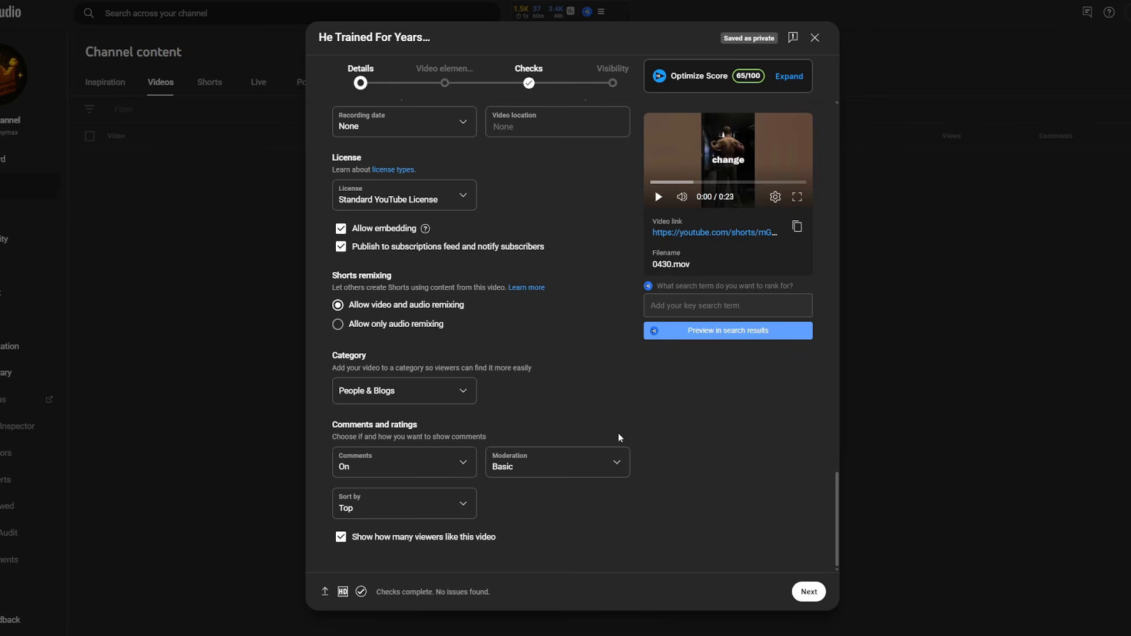
- Proceed to the upload's video elements and look through the channel videos offered as a related video without adding one
scroll(623, 420, up, 10)
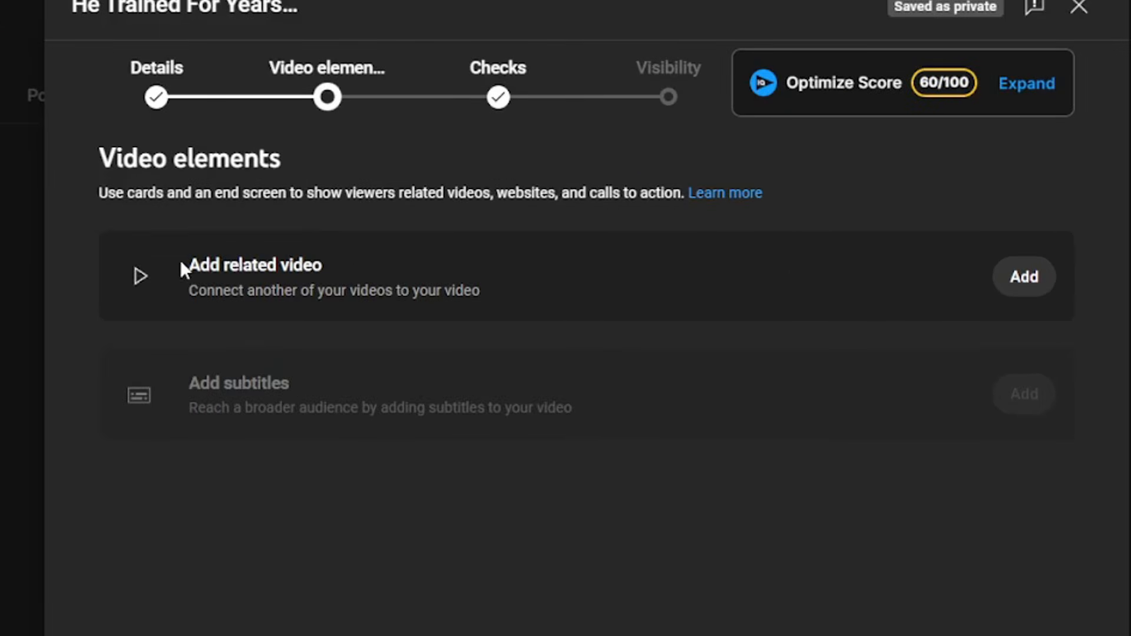
drag(181, 259, 305, 266)
click(306, 266)
drag(157, 263, 376, 268)
click(354, 268)
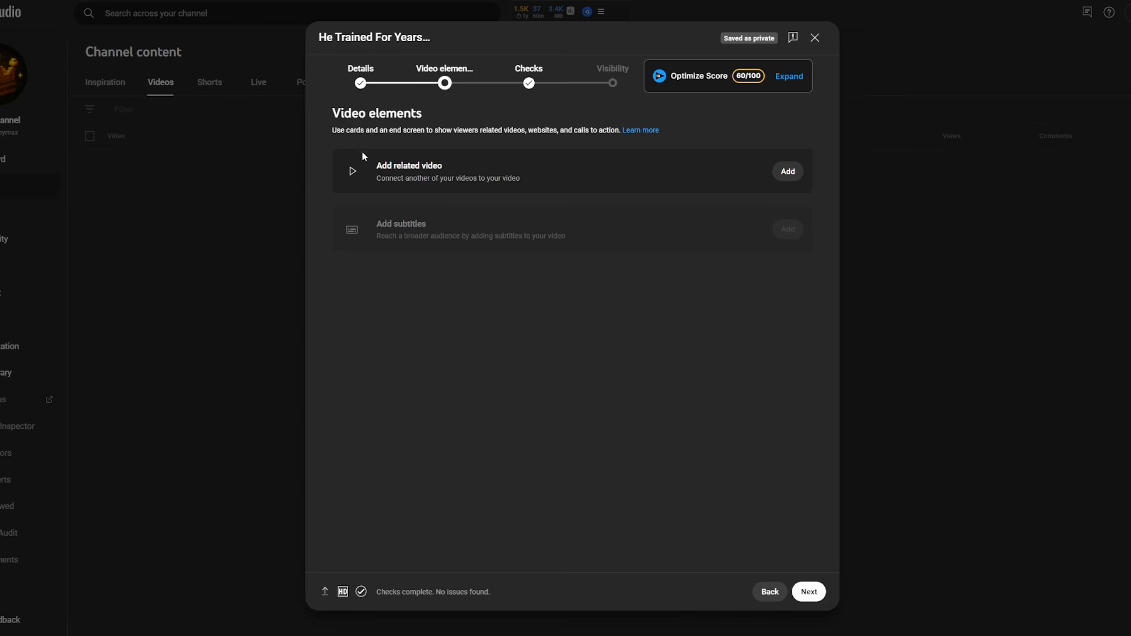
drag(378, 165, 454, 167)
click(377, 165)
click(790, 172)
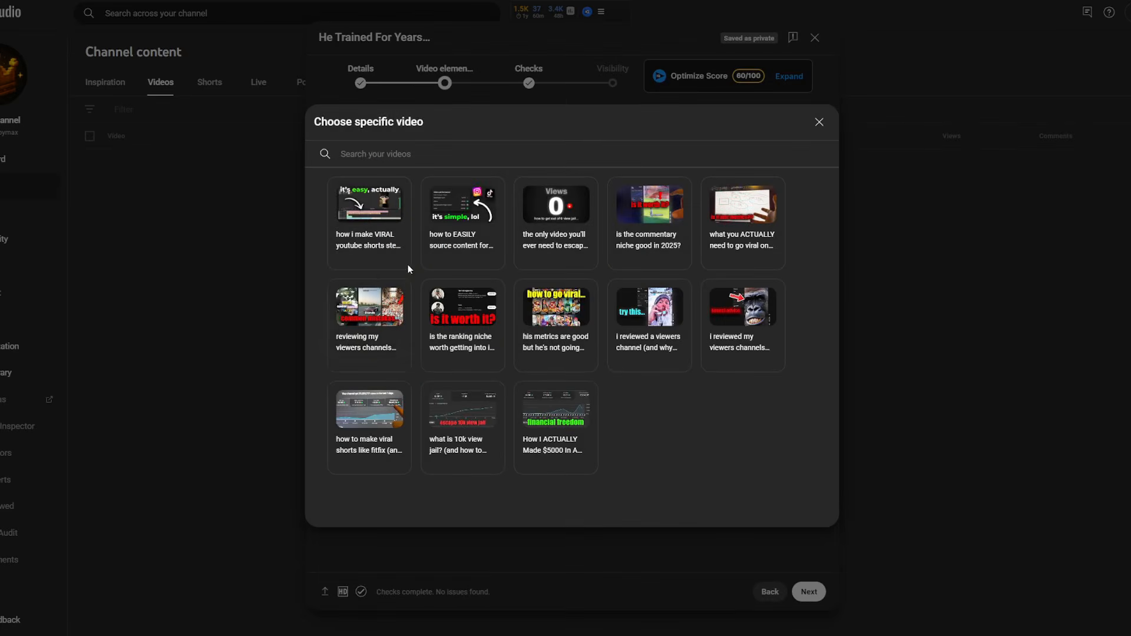
click(820, 122)
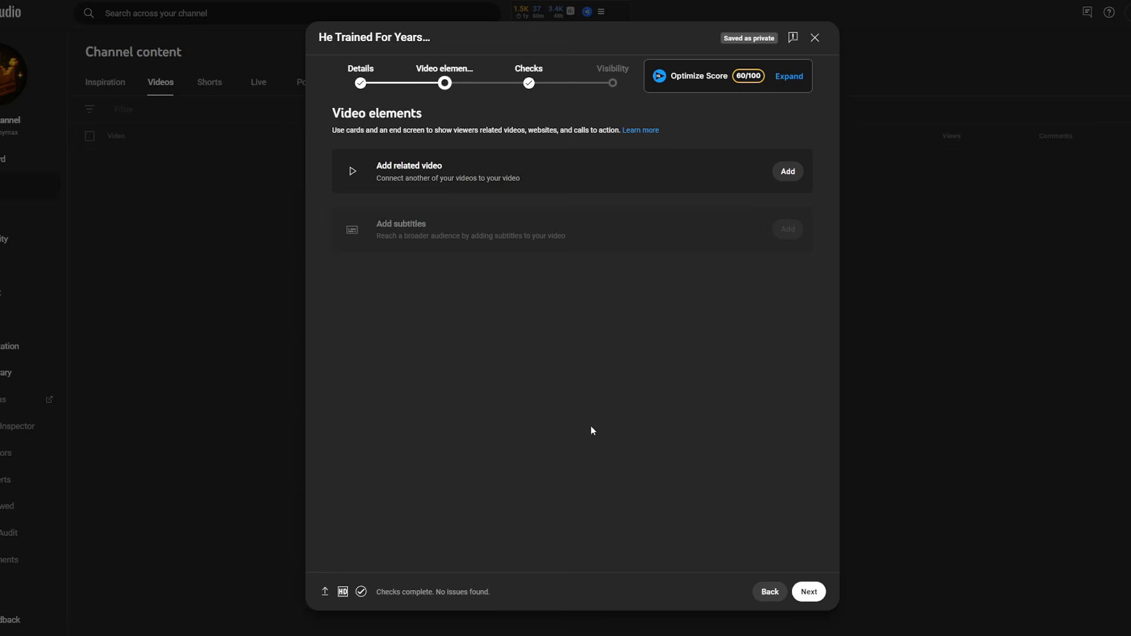
- Continue past the video elements and copyright checks to the visibility settings and choose Public for the upload
click(809, 592)
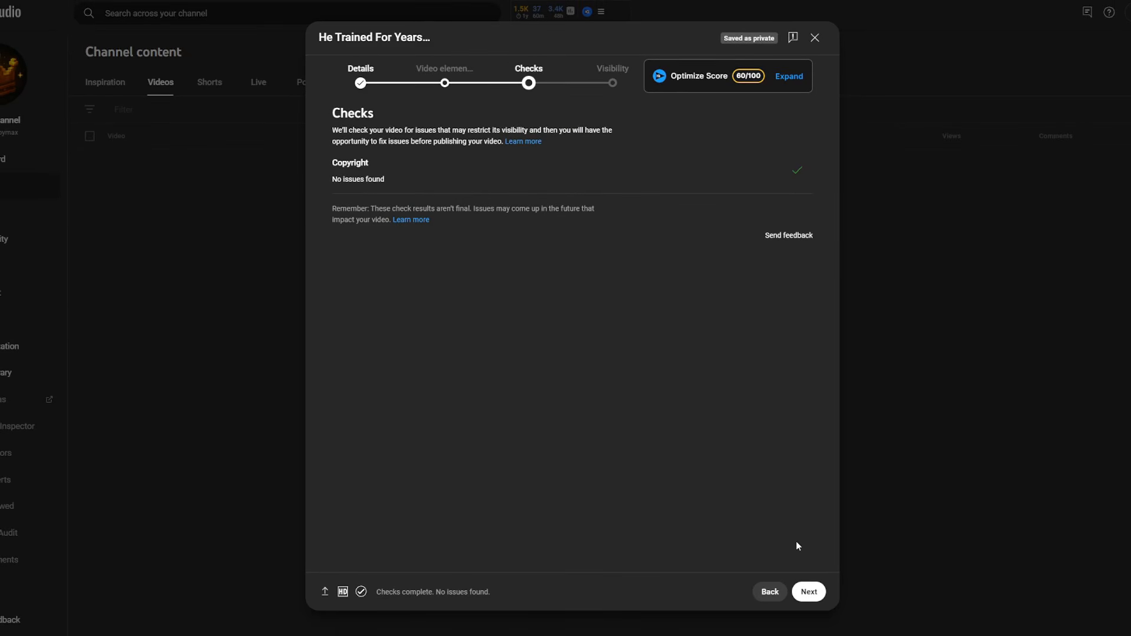
click(809, 592)
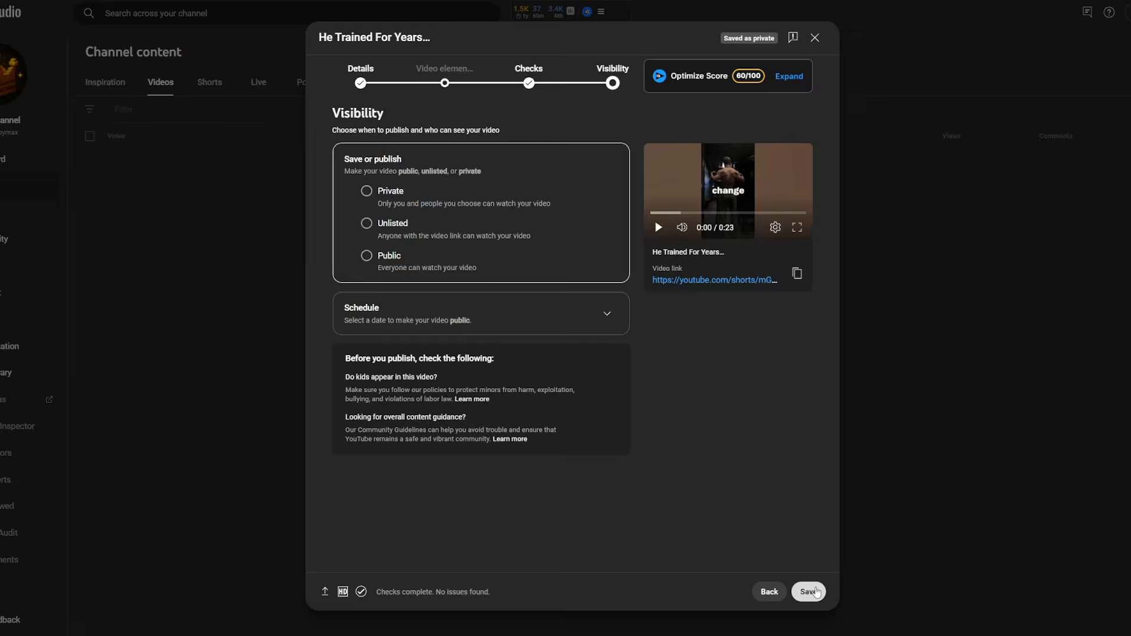
click(391, 263)
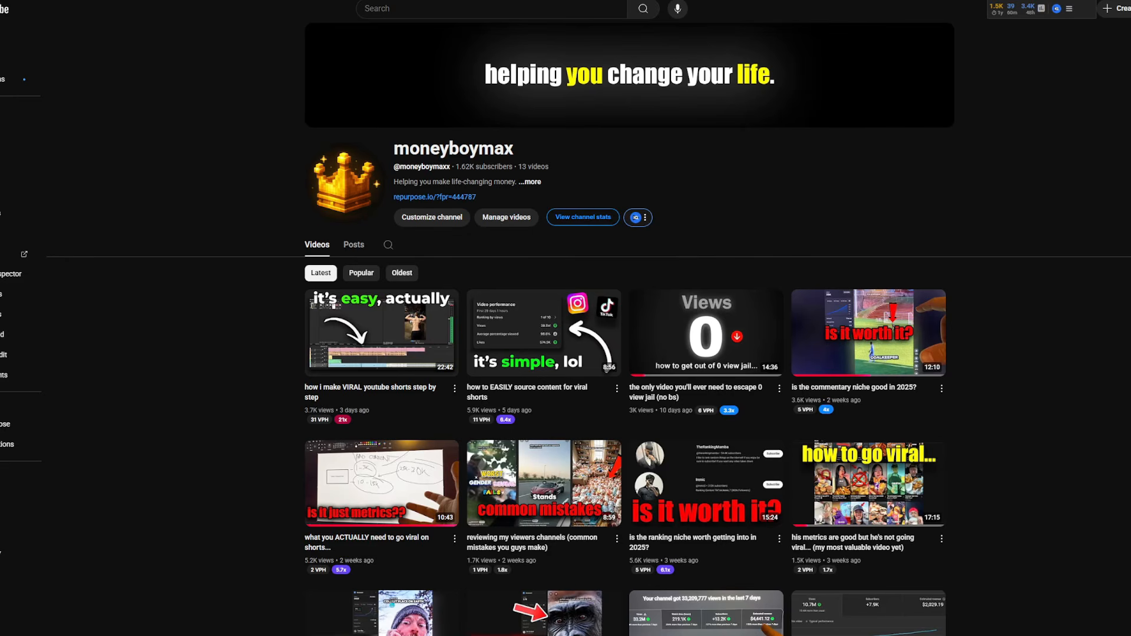
- Switch to Repurpose.io and compare the workflow types for existing content, clips from long-form content and future content
click(117, 0)
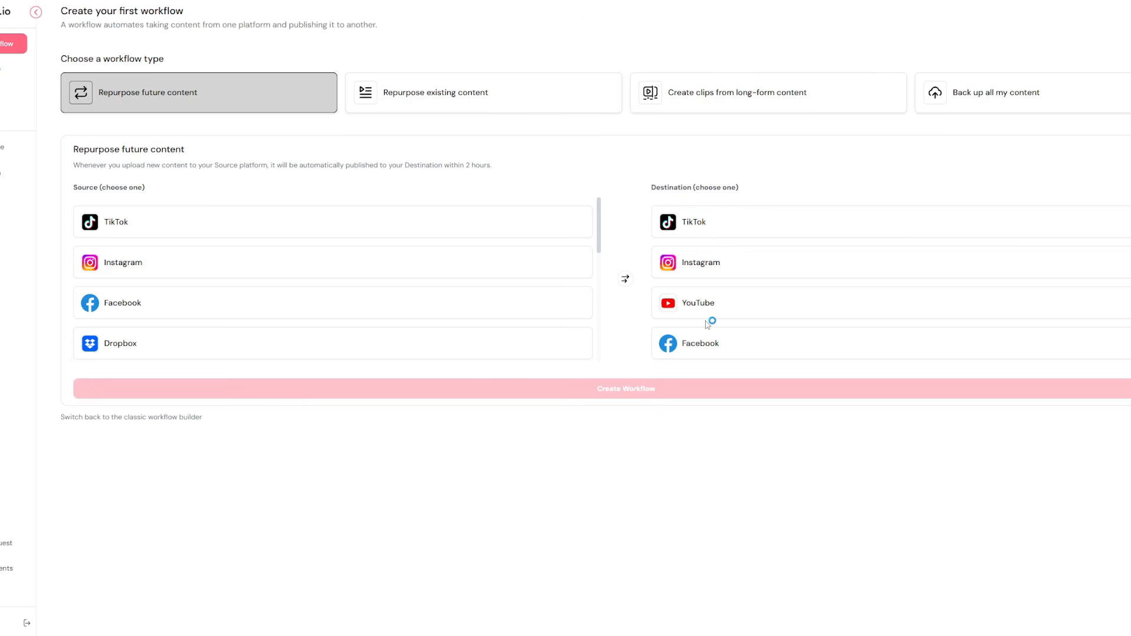
click(447, 101)
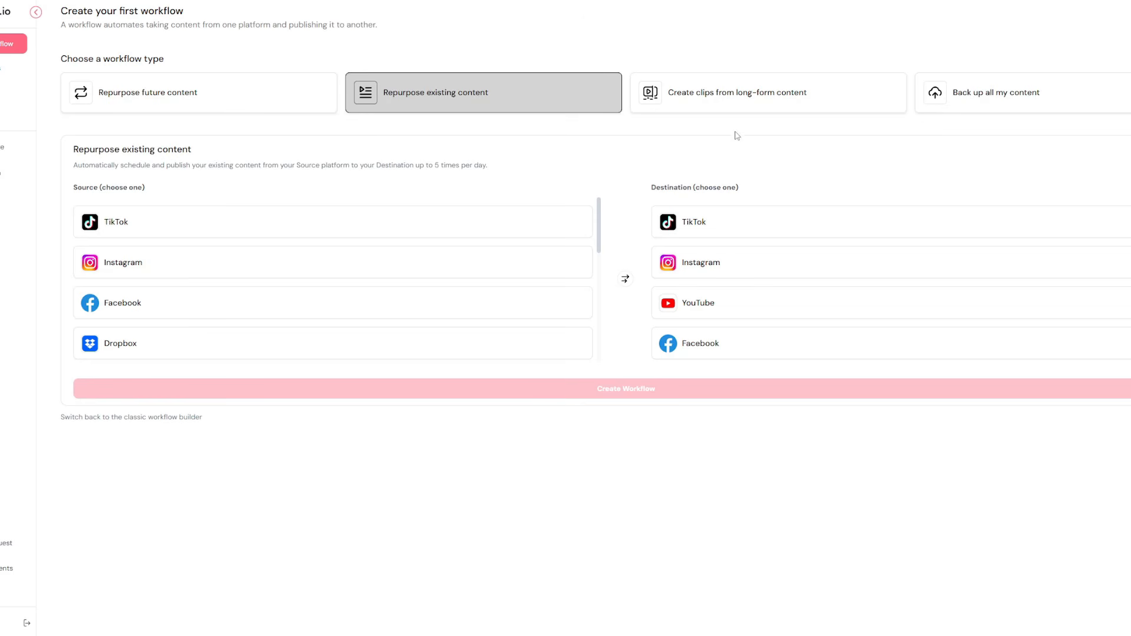
click(733, 106)
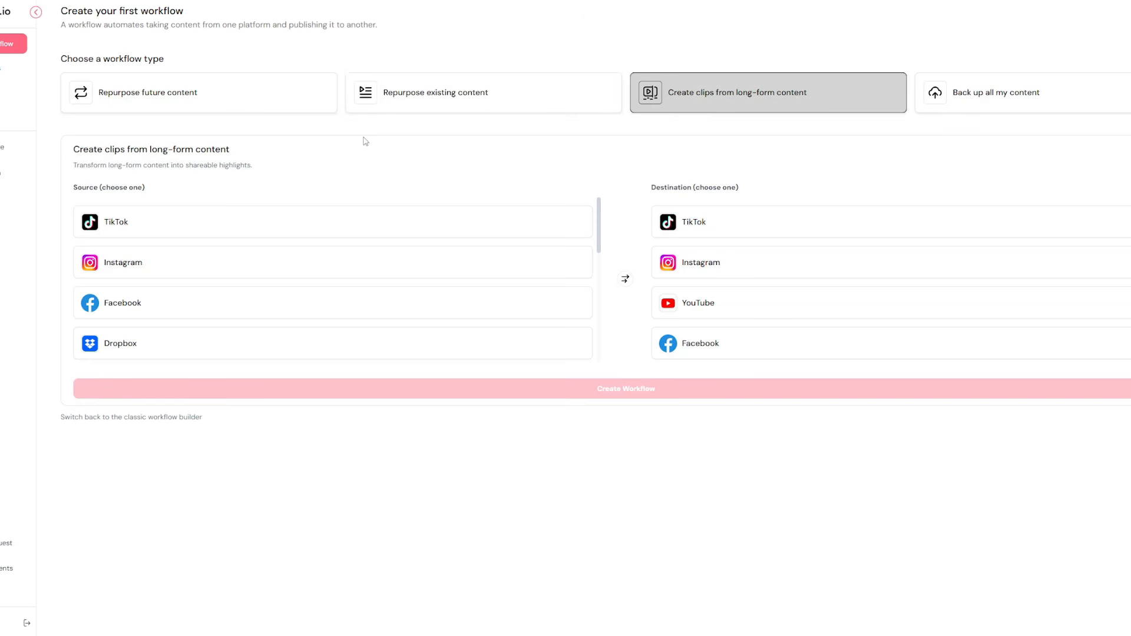
click(318, 105)
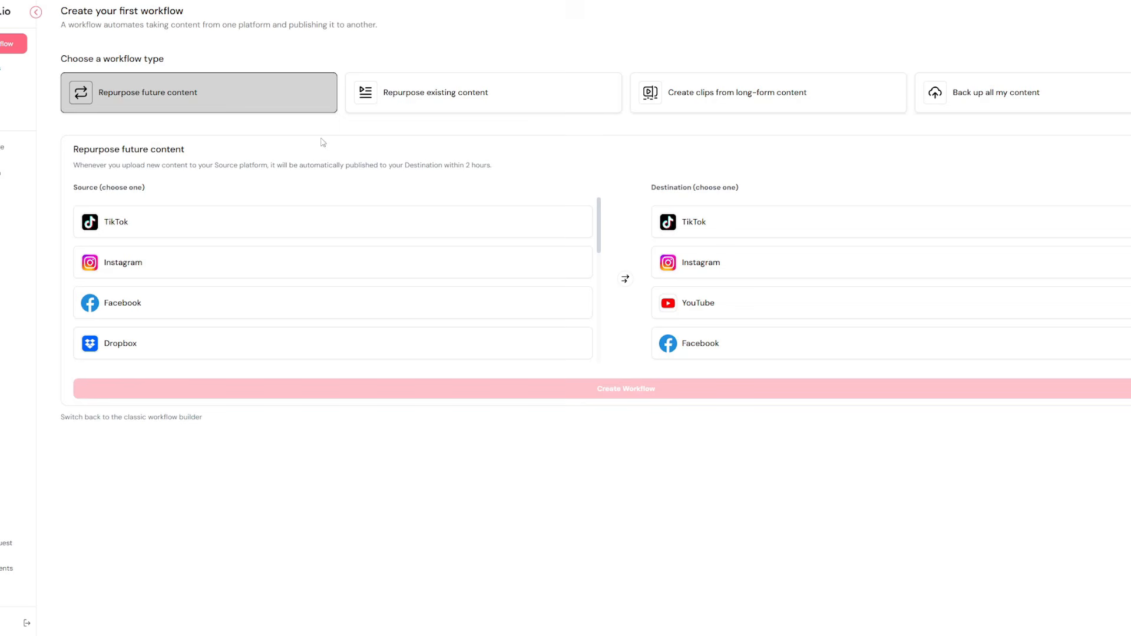